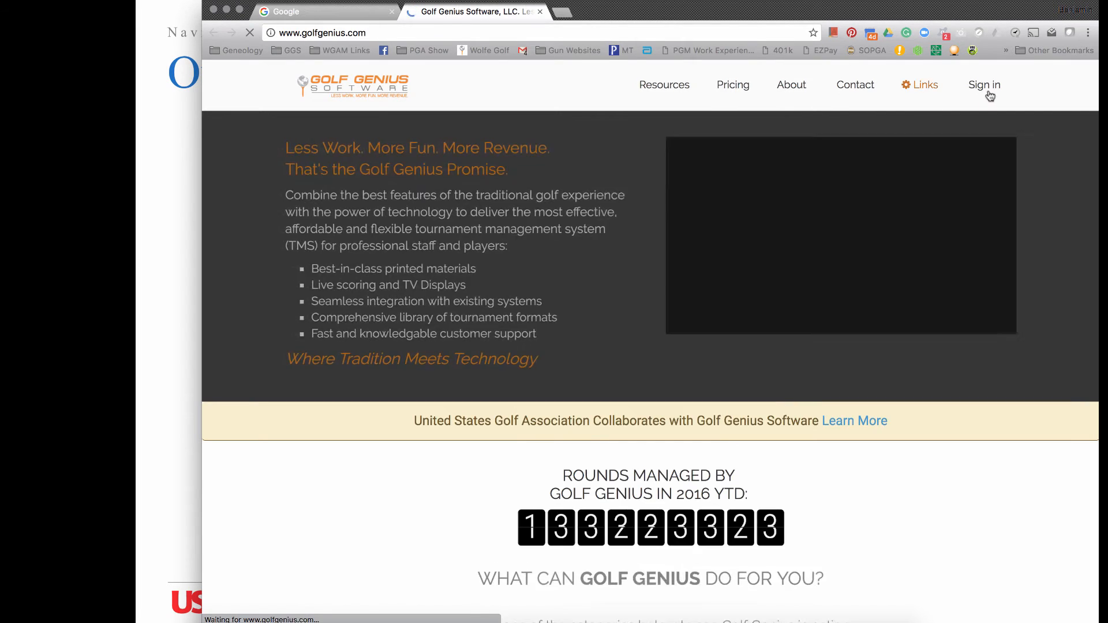
- Sign in to the Golf Genius website with the account's e-mail address and password
left_click(990, 95)
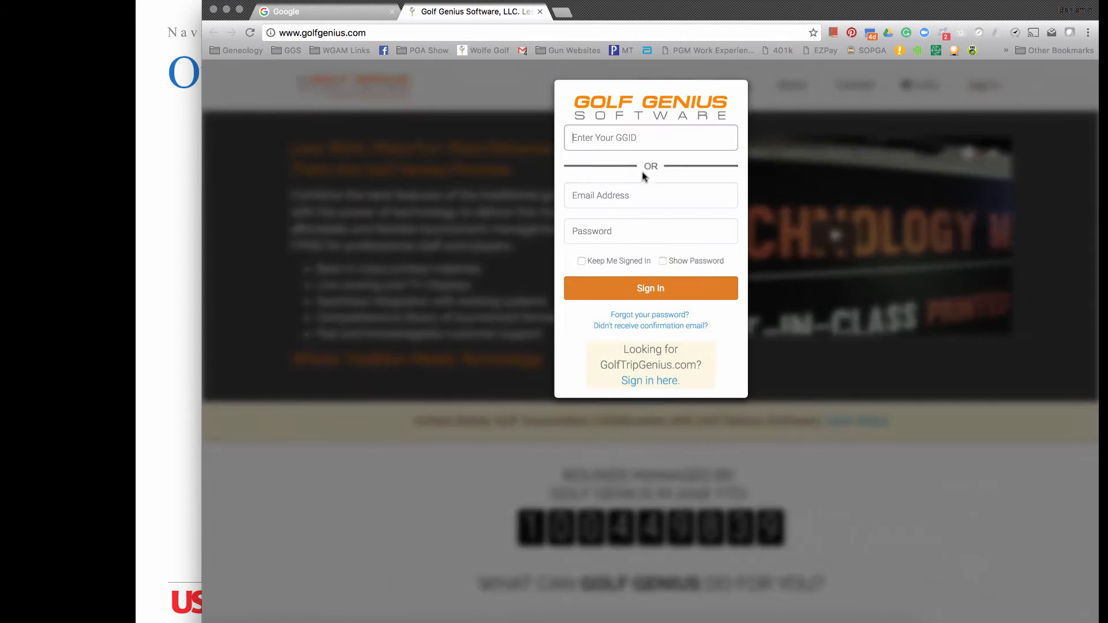
left_click(641, 193)
key("Tab")
type("•••••••••")
key("Return")
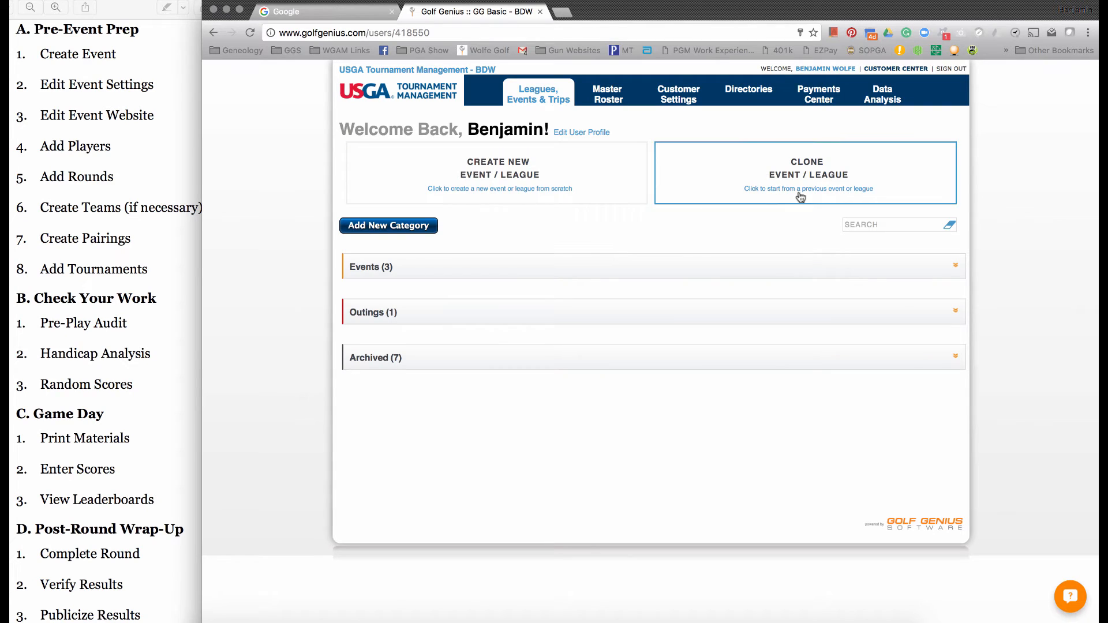
left_click(889, 72)
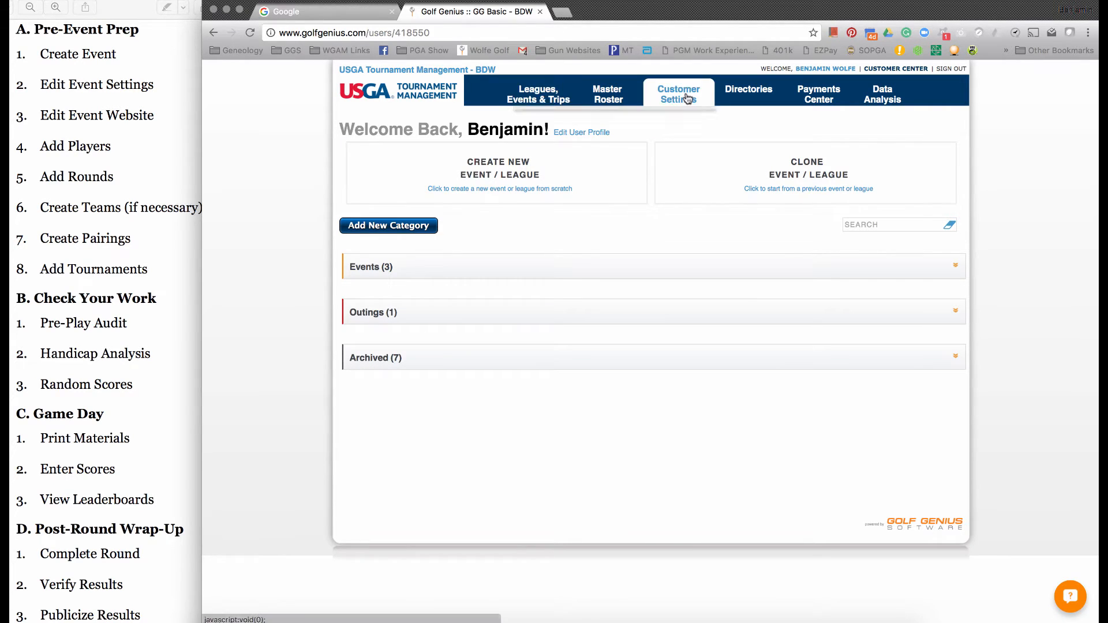
mouse_move(686, 98)
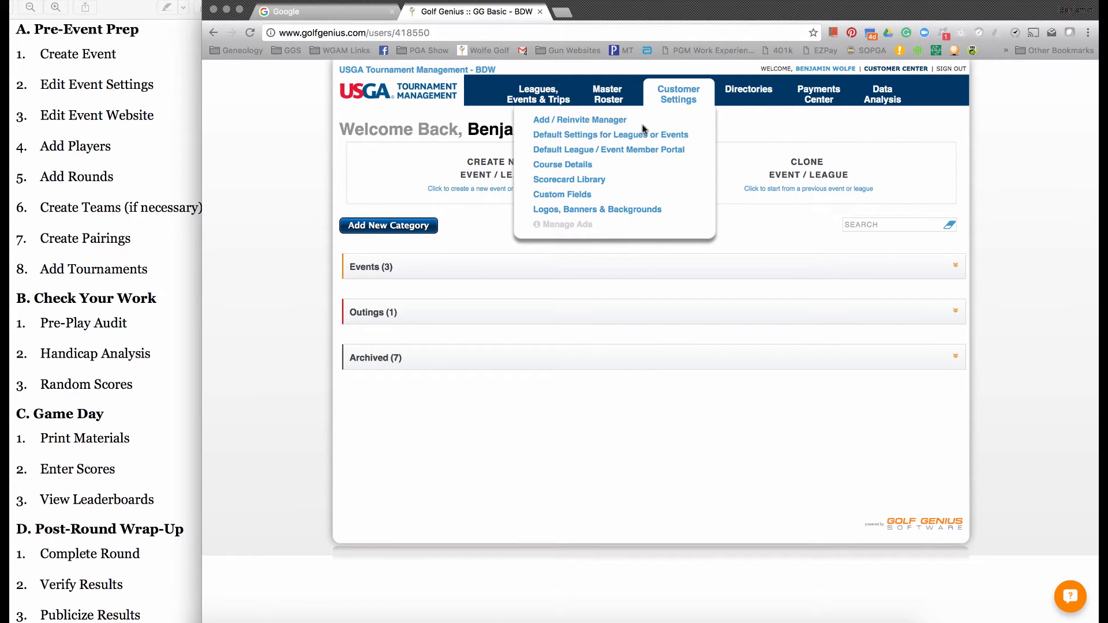
mouse_move(621, 103)
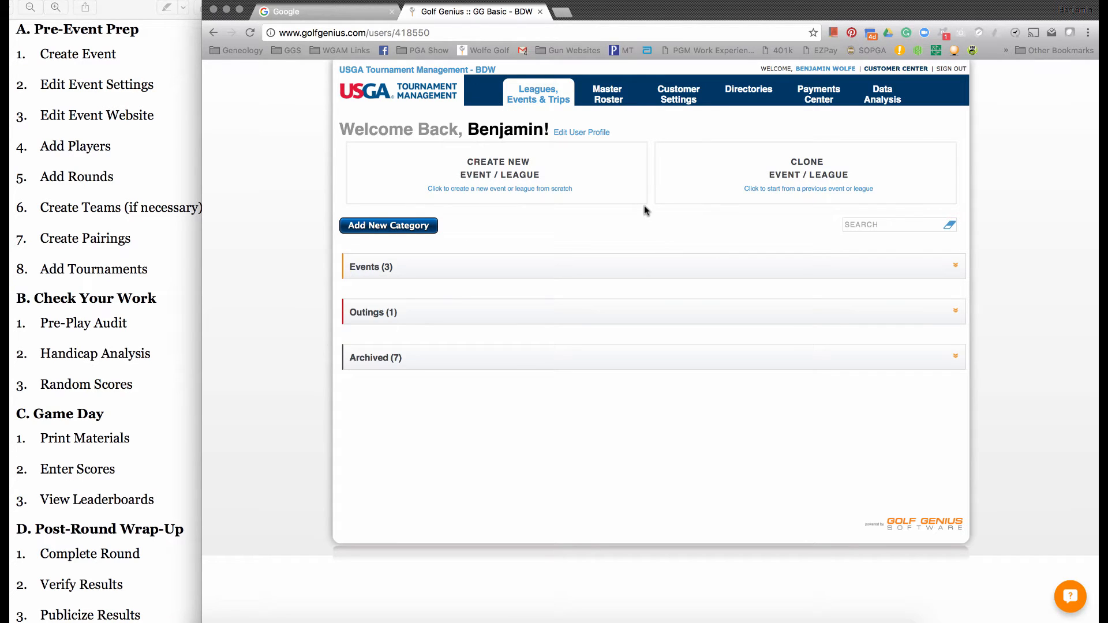
- Create a new event named "GHIN Championship" and decline the setup wizard
left_click(570, 187)
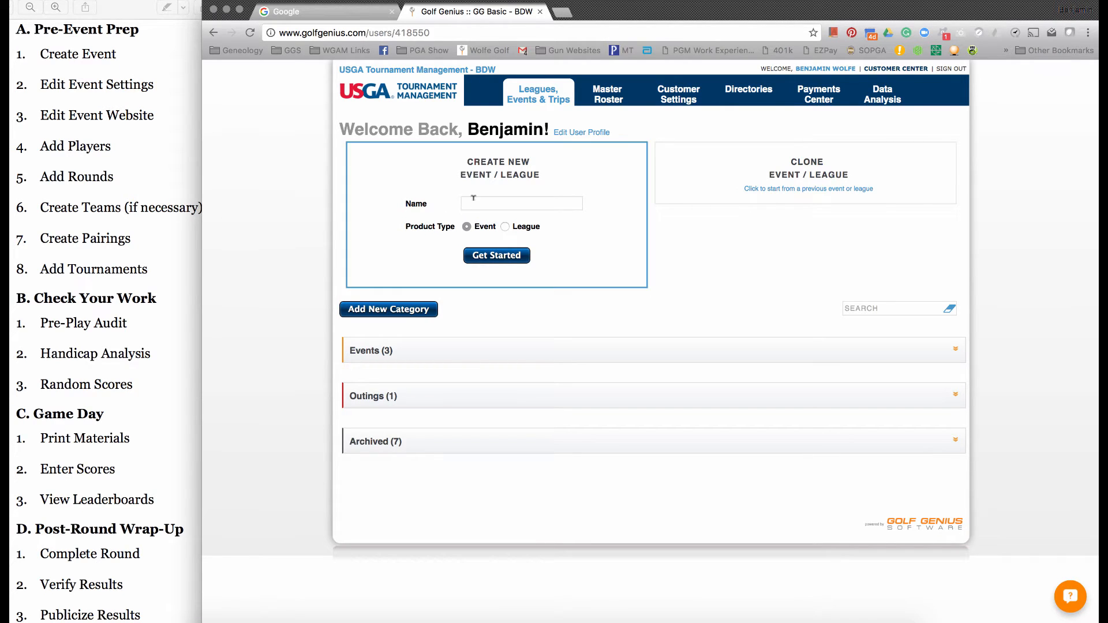
type("GHIN Championship")
left_click(495, 256)
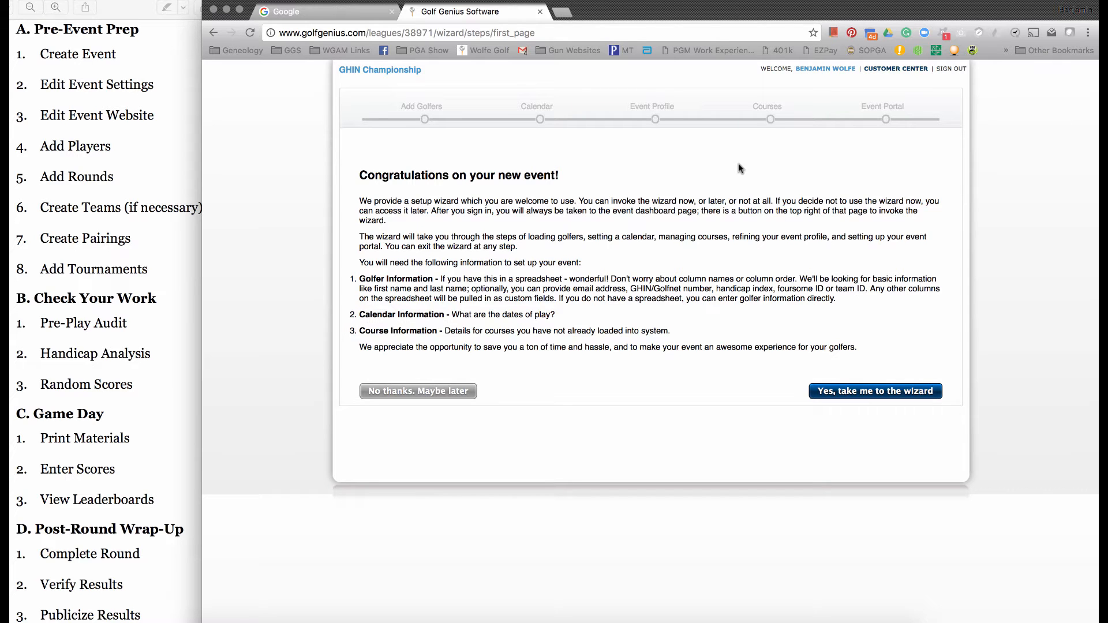
left_click(419, 394)
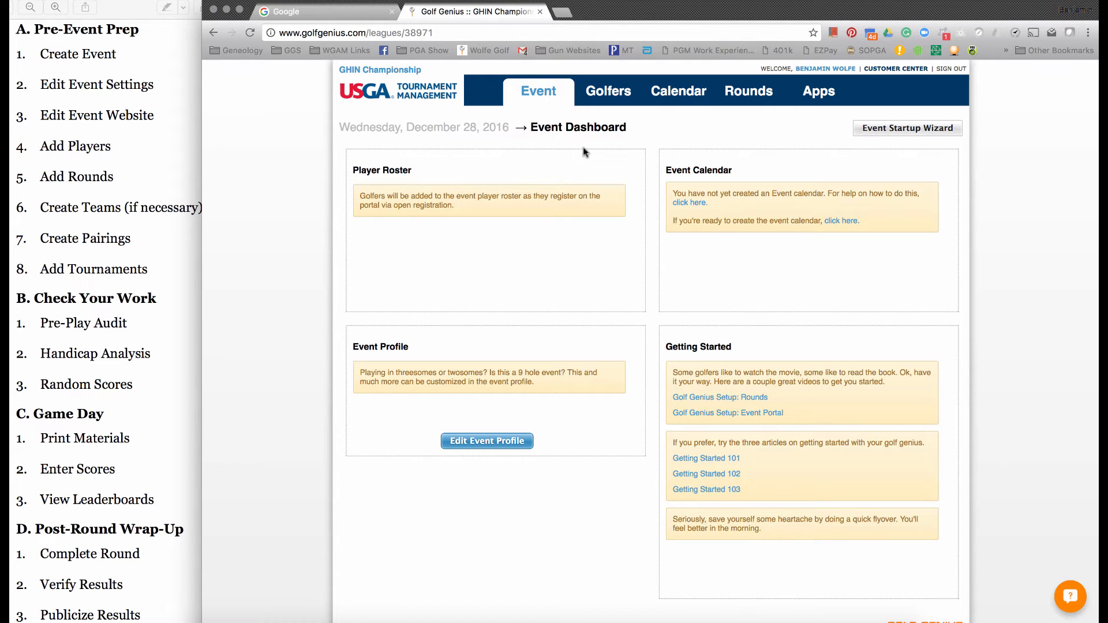
- In the event profile's general settings, set the default gender for golfers with no gender to M
mouse_move(539, 98)
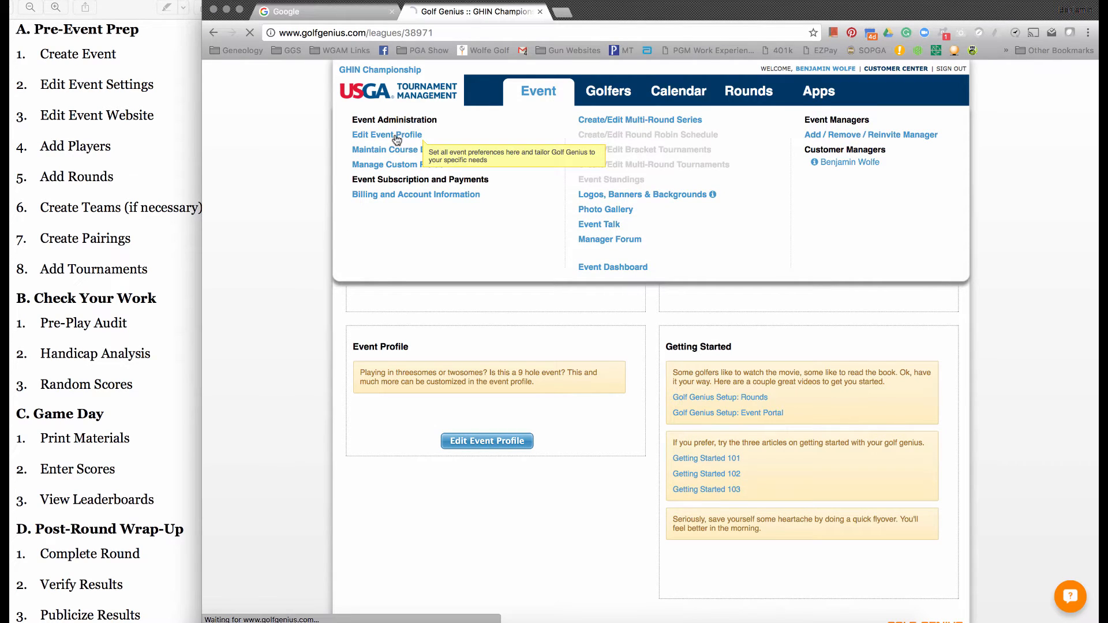
left_click(397, 138)
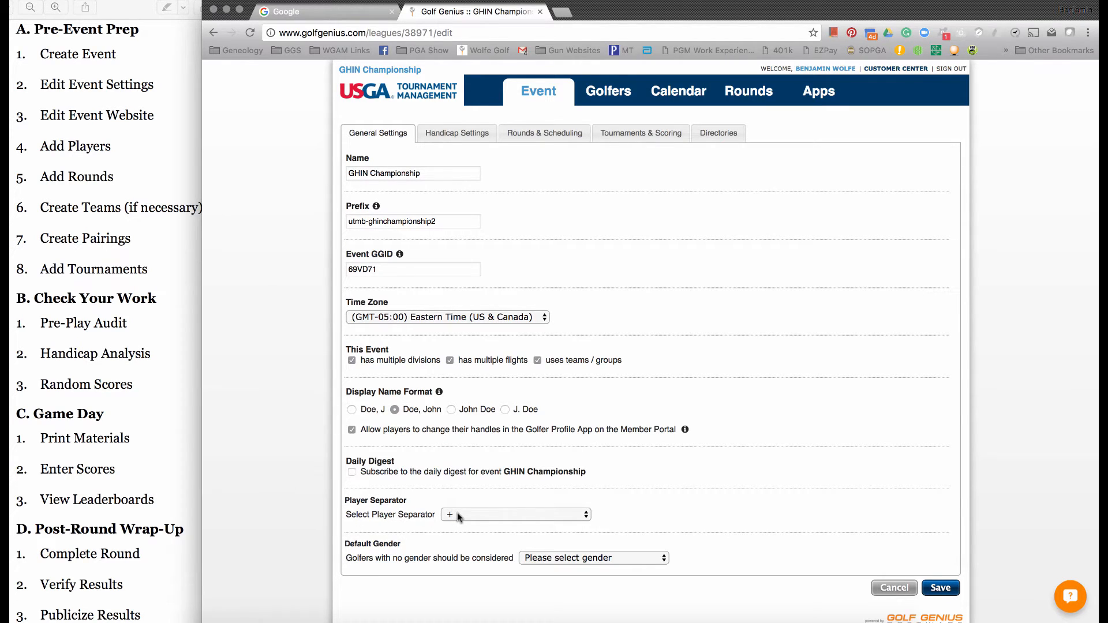
left_click(535, 557)
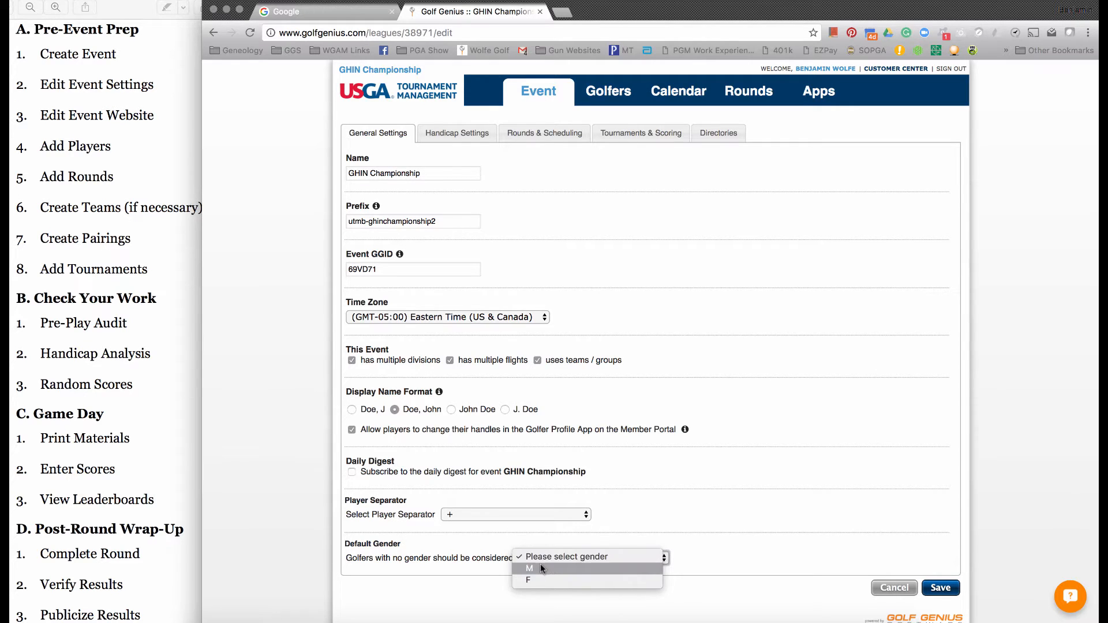
left_click(541, 567)
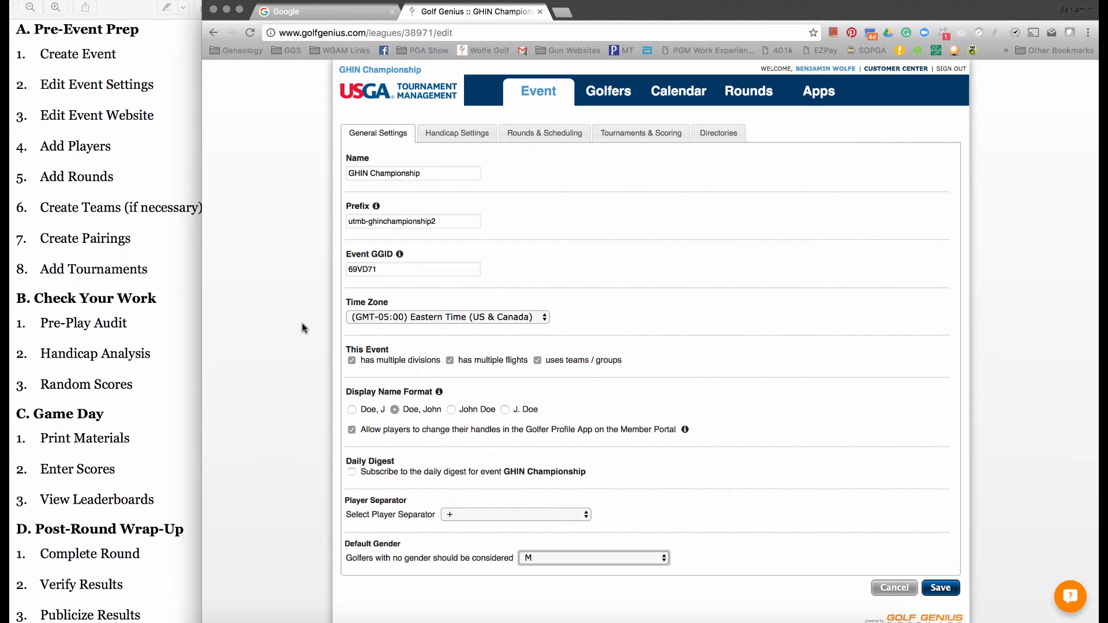
- Review the event's handicap settings, including the index source, score posting and course handicap computation options
left_click(456, 133)
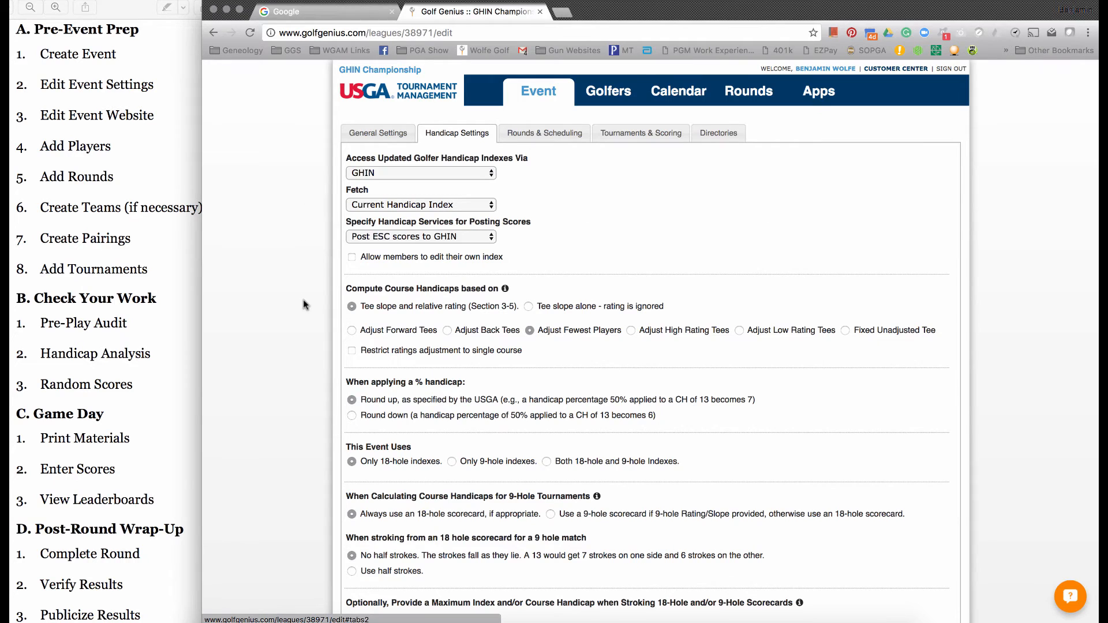
scroll(305, 304, "down", 2)
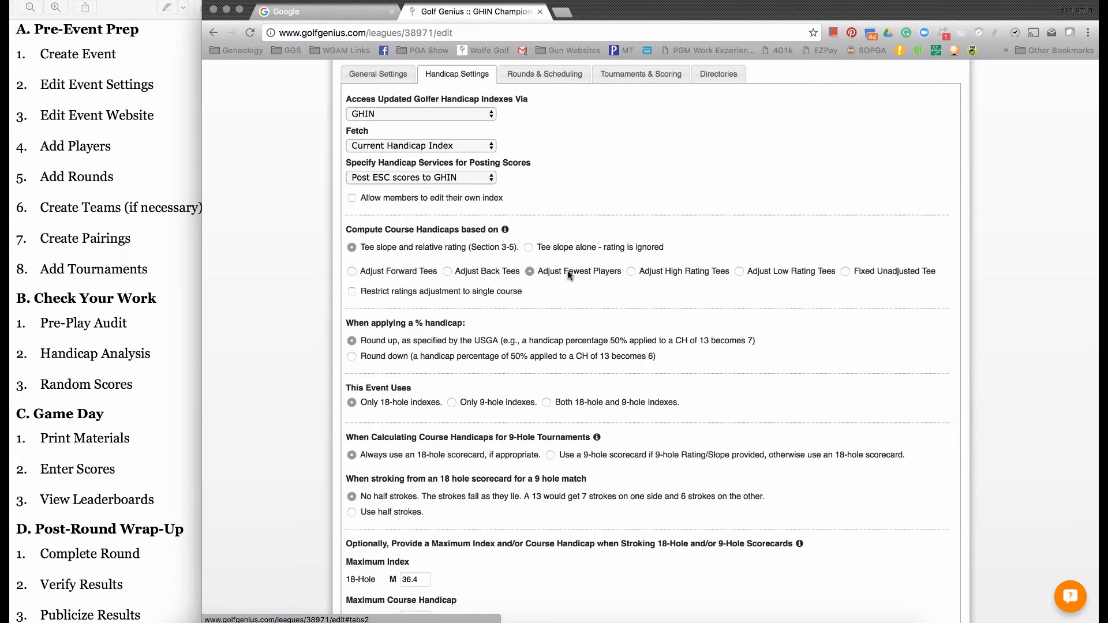
- Try the fivesomes and sixsomes group sizes in the event's rounds and scheduling settings, ending on foursomes
left_click(544, 75)
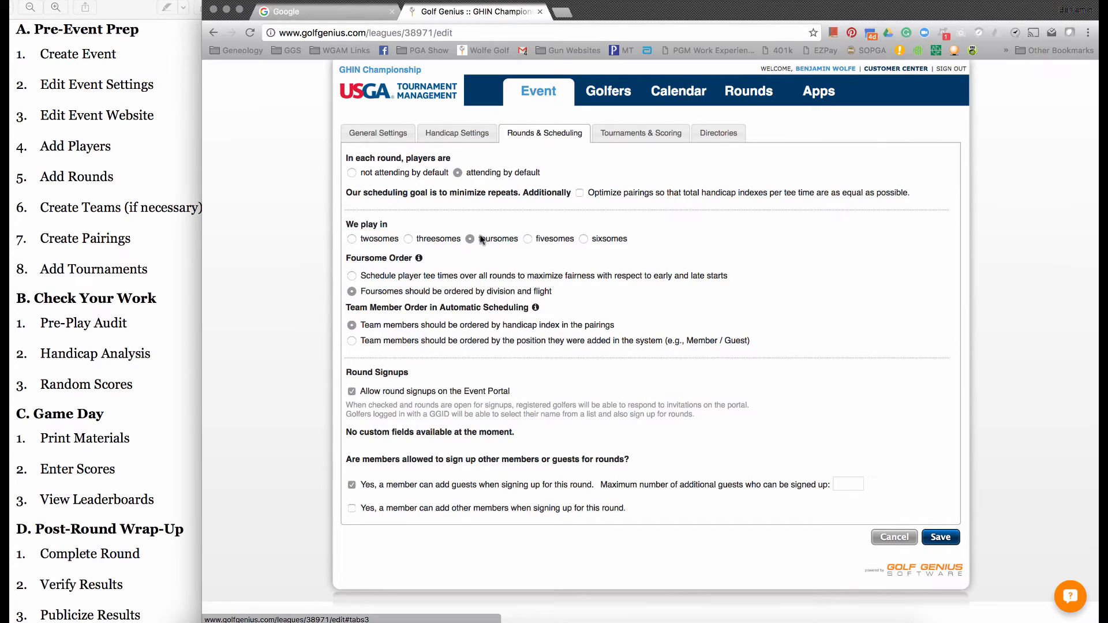
left_click(552, 239)
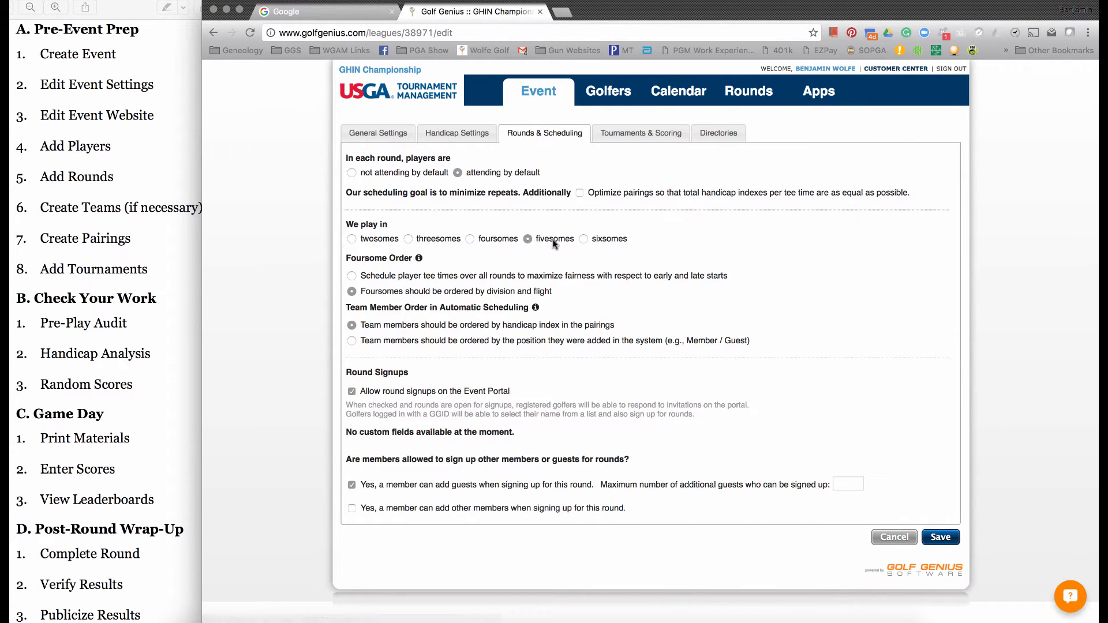
left_click(596, 239)
left_click(553, 239)
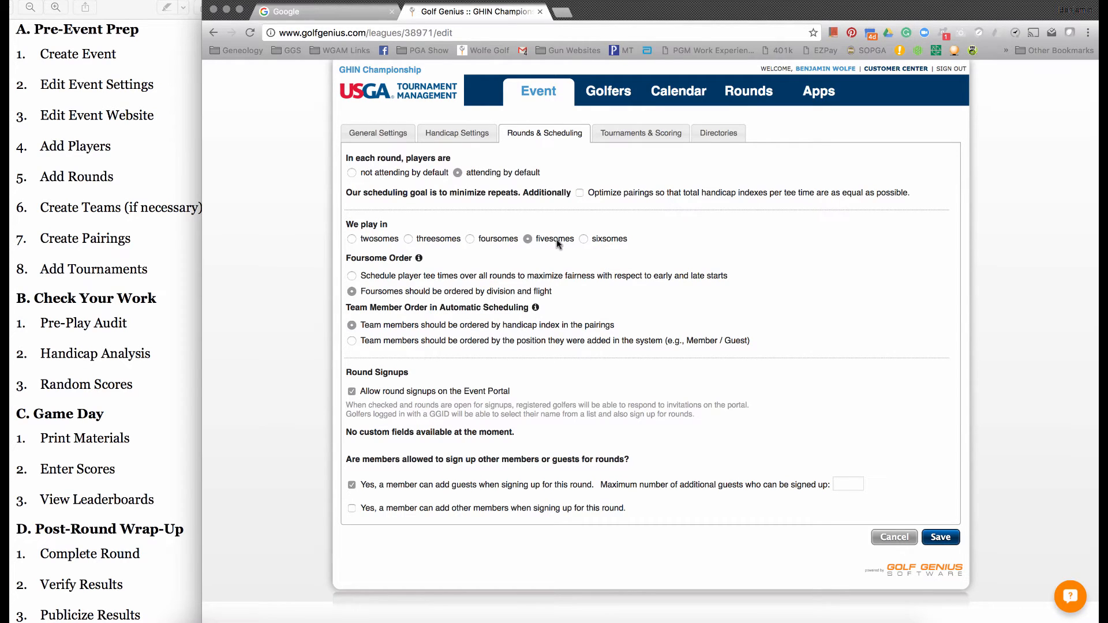
left_click(608, 241)
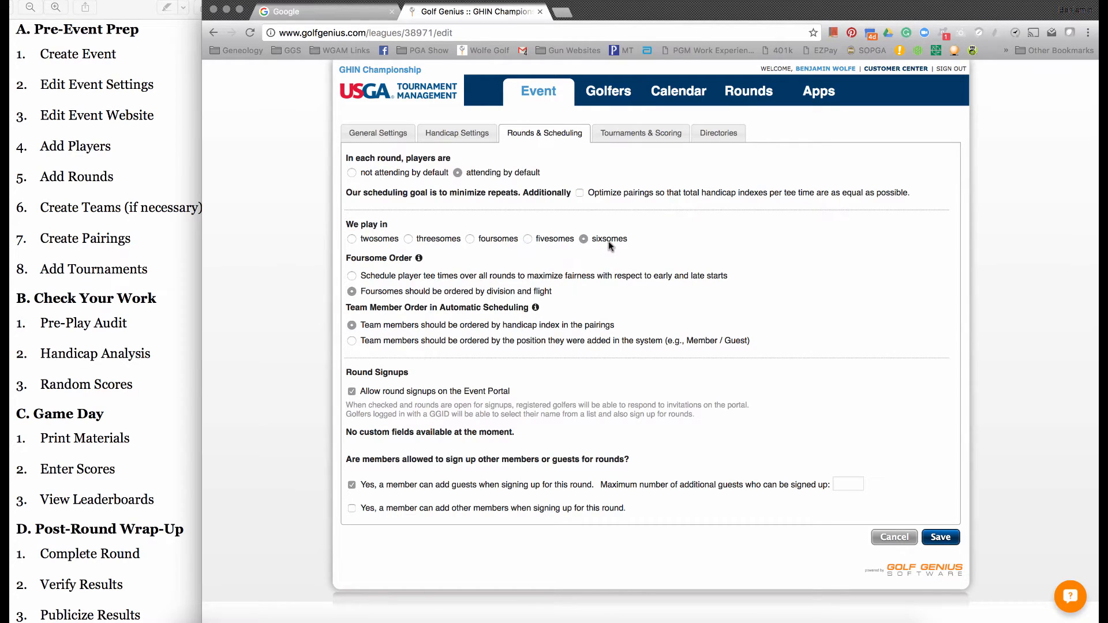
left_click(497, 242)
- Try entering scores as 18-hole totals in the tournament and scoring settings, ending on score entry for each hole
left_click(629, 135)
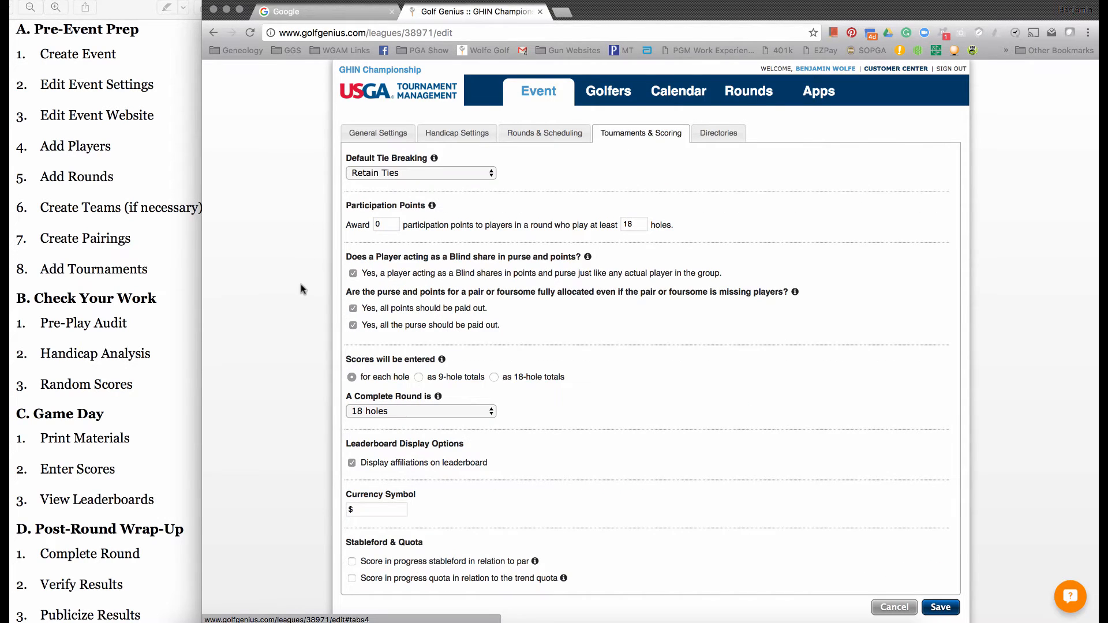
scroll(300, 284, "down", 1)
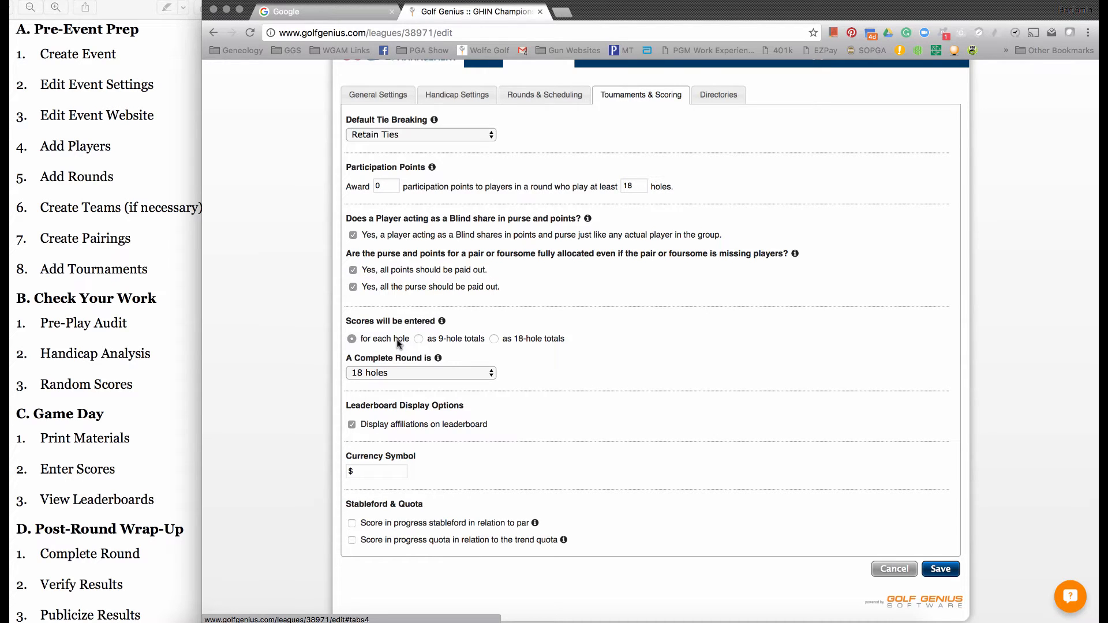
left_click(523, 341)
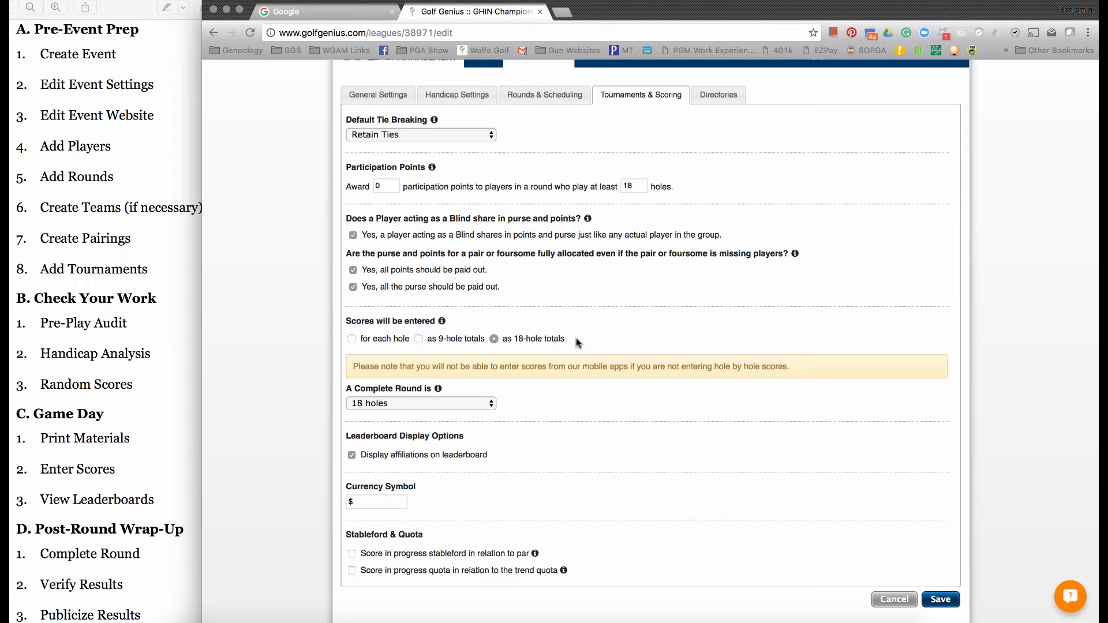
left_click(352, 339)
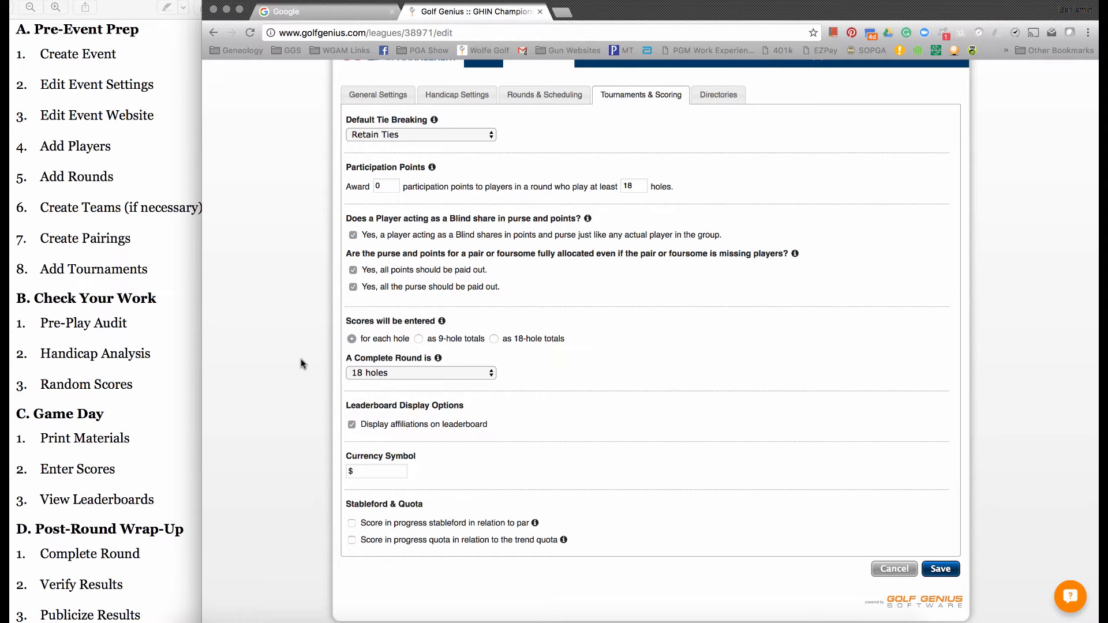
- Adjust the event's inclusion in the 2016 Junior, Men's and Women's Events directories and save the event profile
left_click(719, 101)
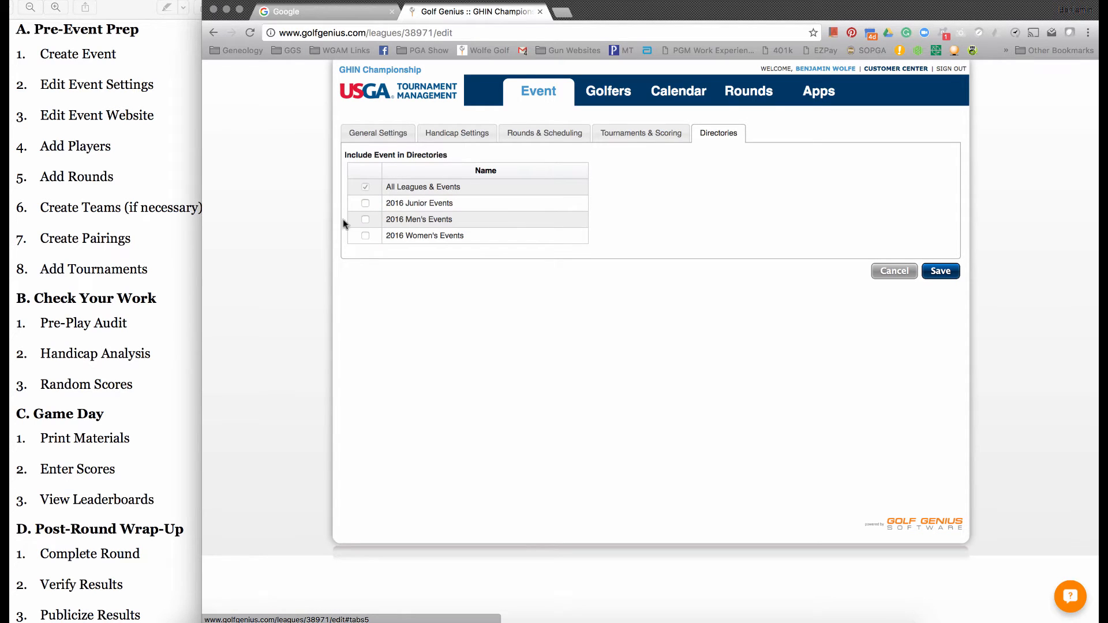
left_click(366, 203)
left_click(365, 220)
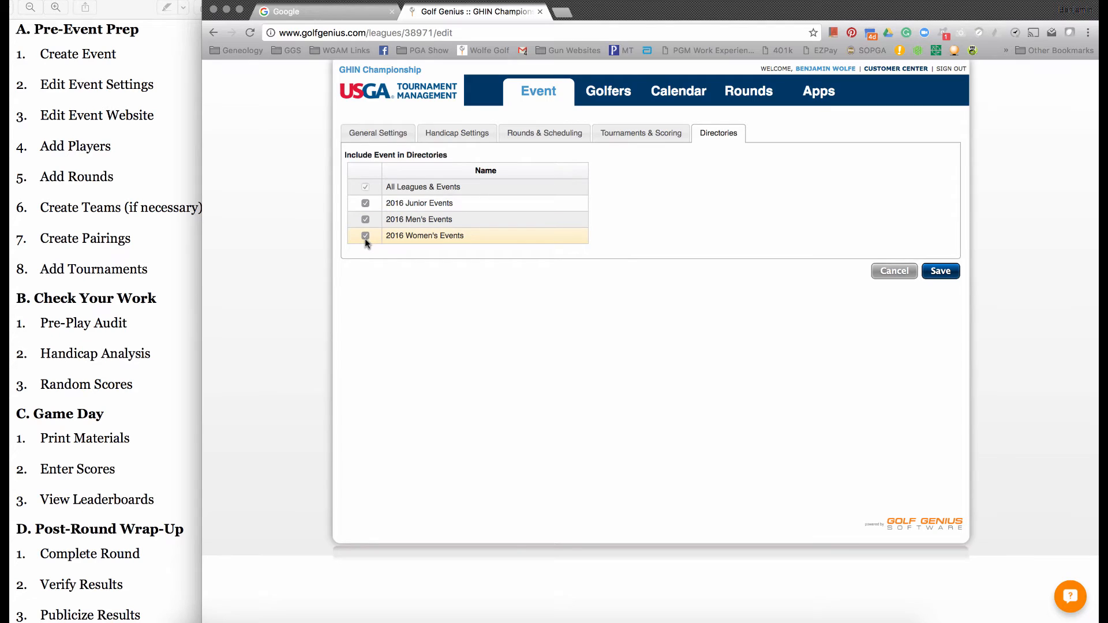
left_click(366, 237)
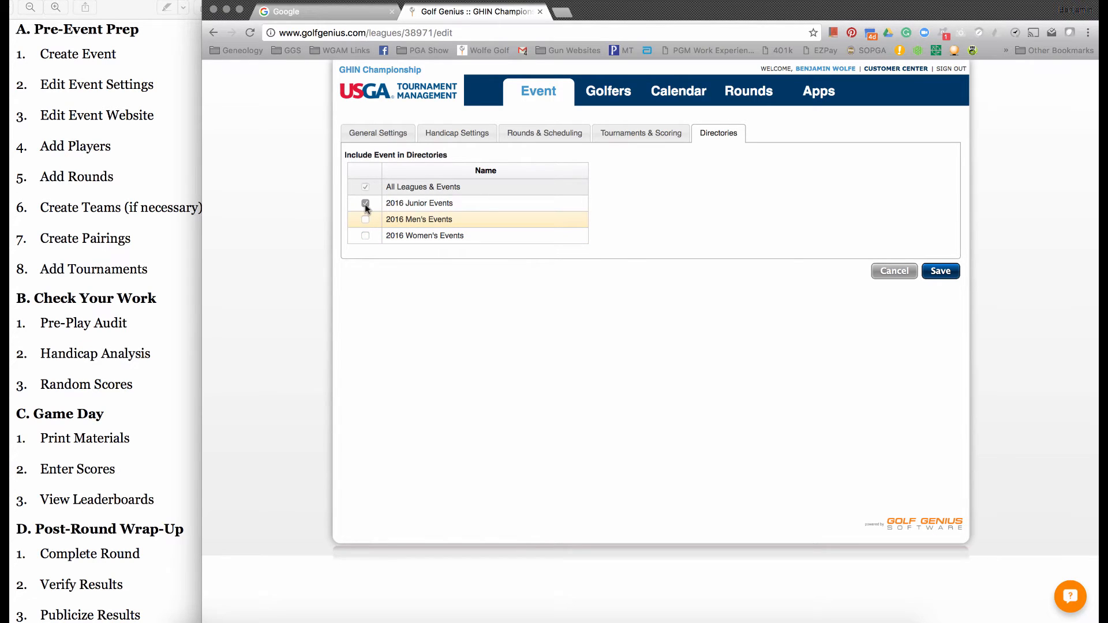
left_click(365, 204)
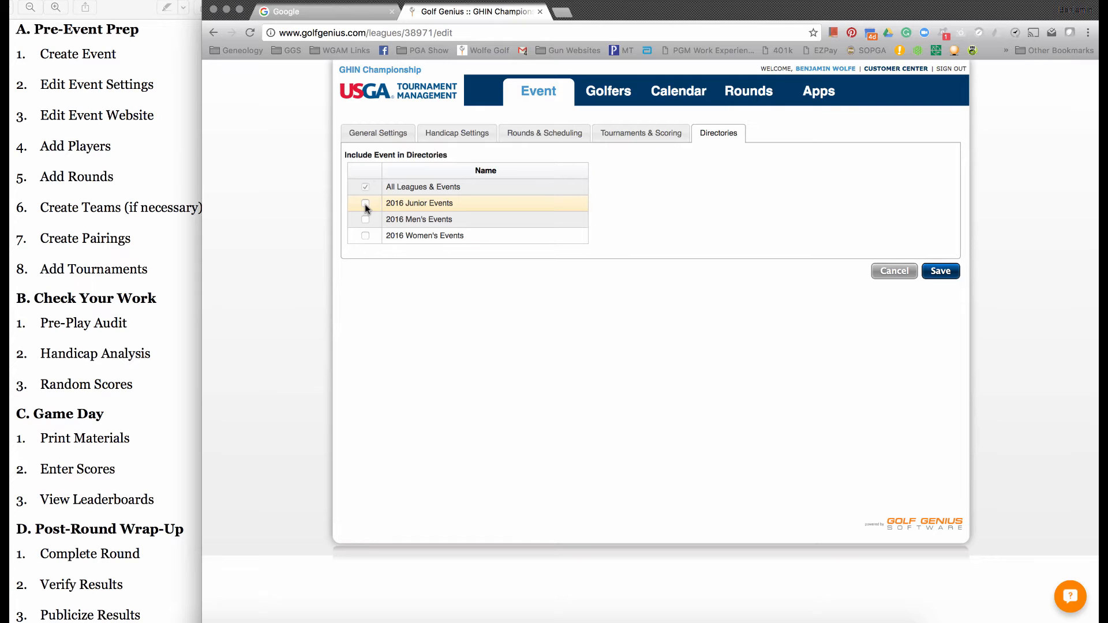
left_click(366, 204)
left_click(366, 206)
left_click(364, 236)
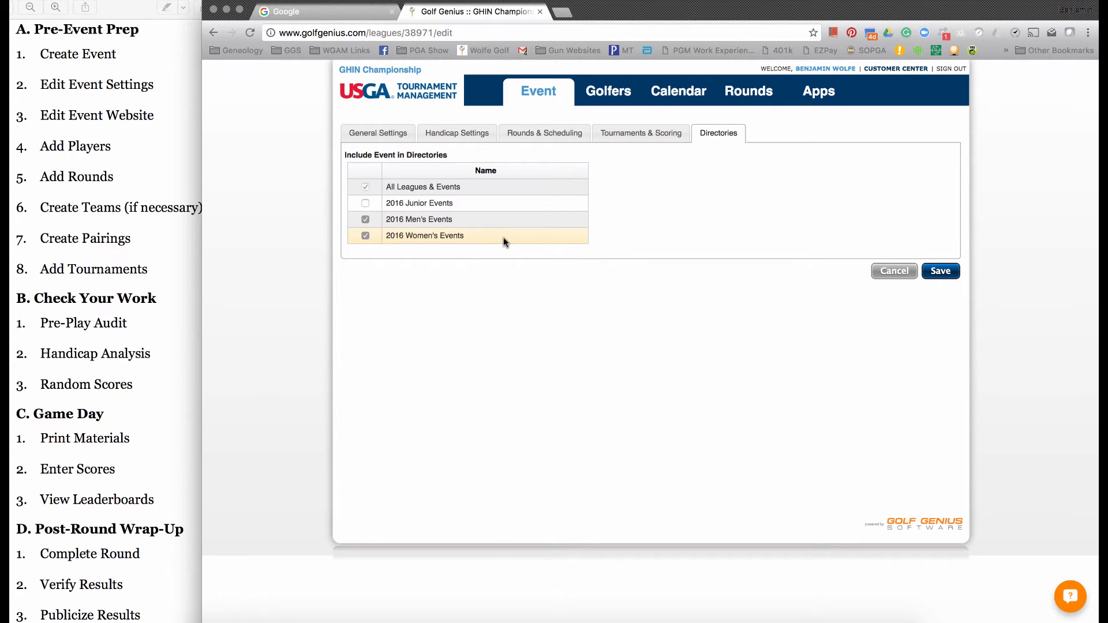
left_click(955, 272)
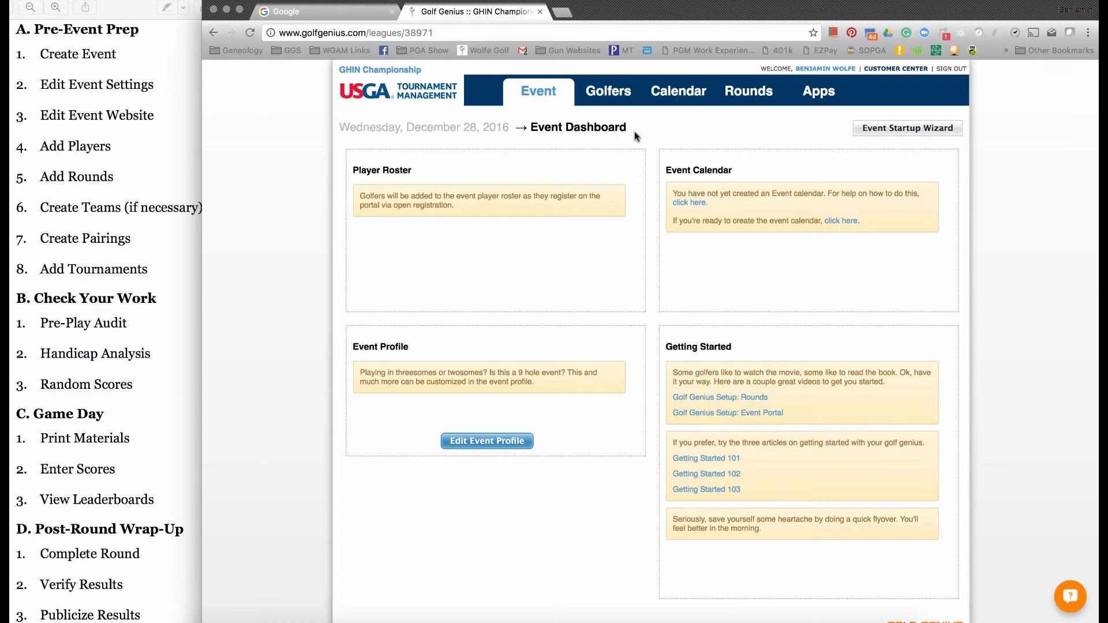
- Open the event's member portal website and bring up its general portal settings
left_click(824, 96)
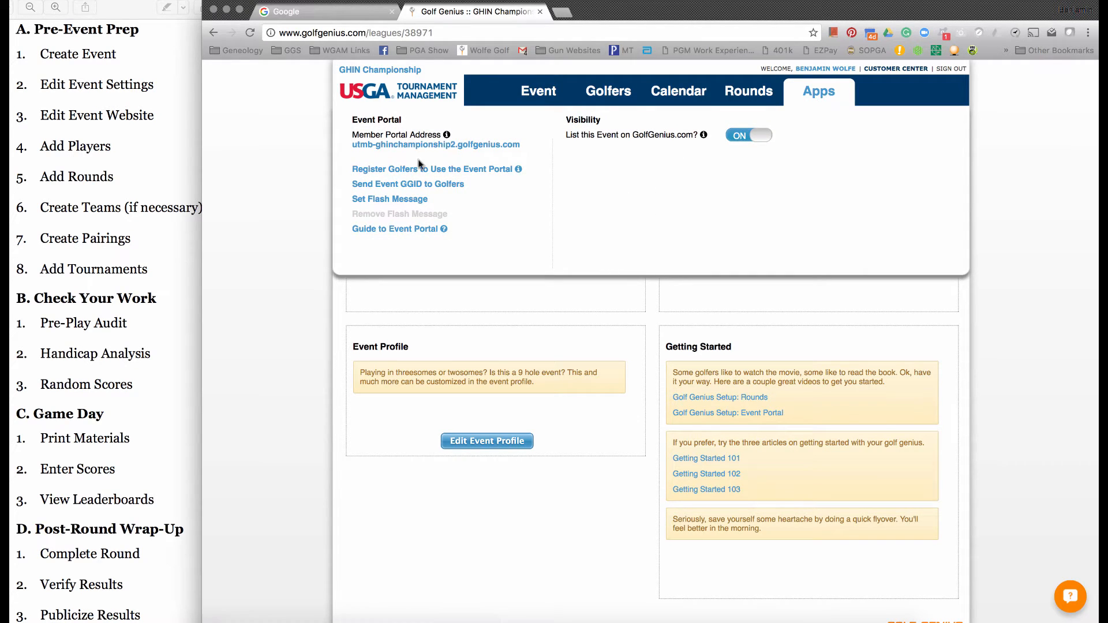
left_click(398, 148)
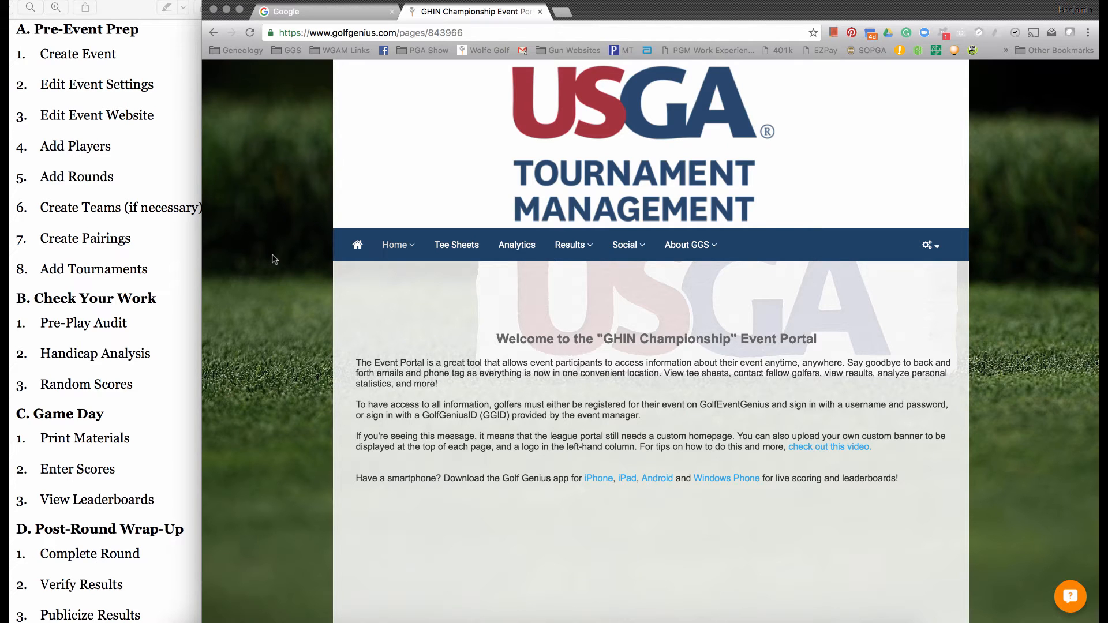
left_click(395, 246)
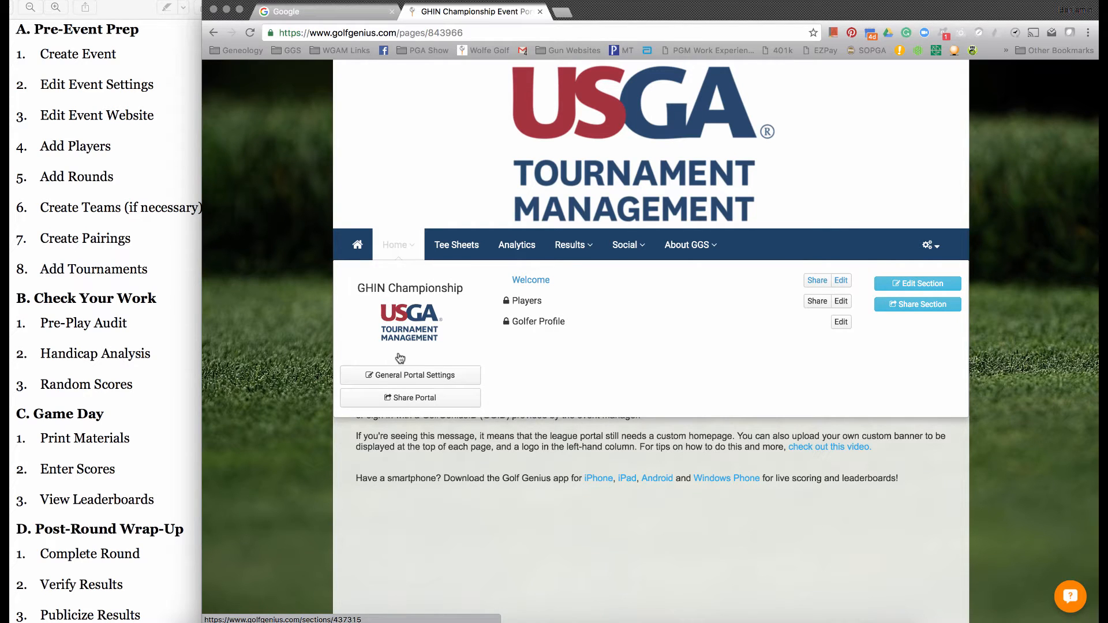
left_click(399, 375)
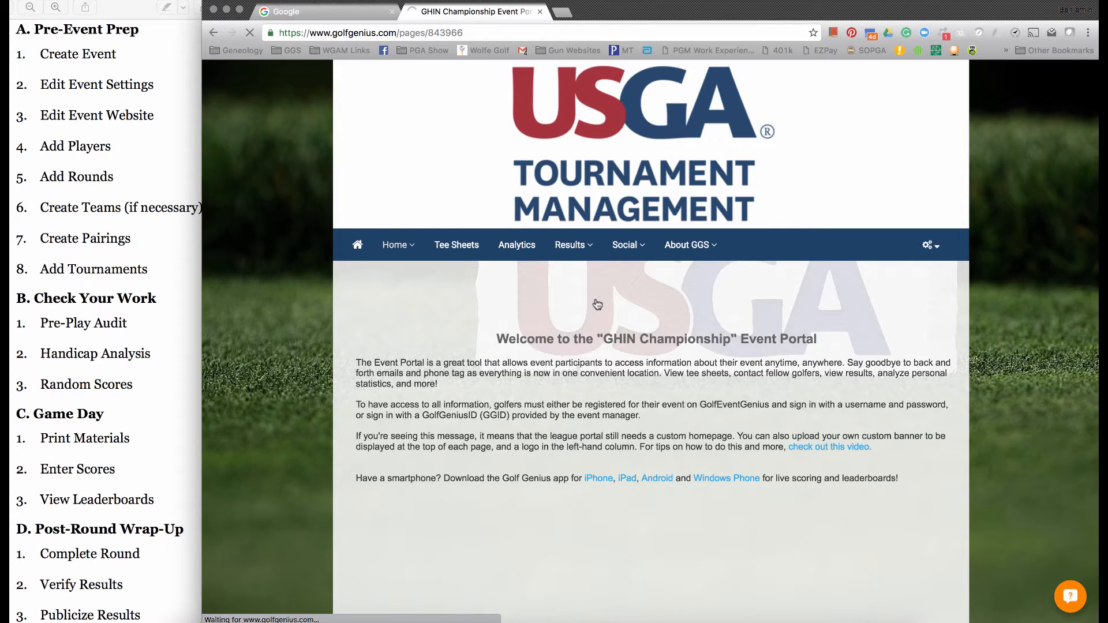
- Set the portal's color scheme to dark gray and raise the background opacity to its maximum
left_click(616, 303)
left_click(702, 301)
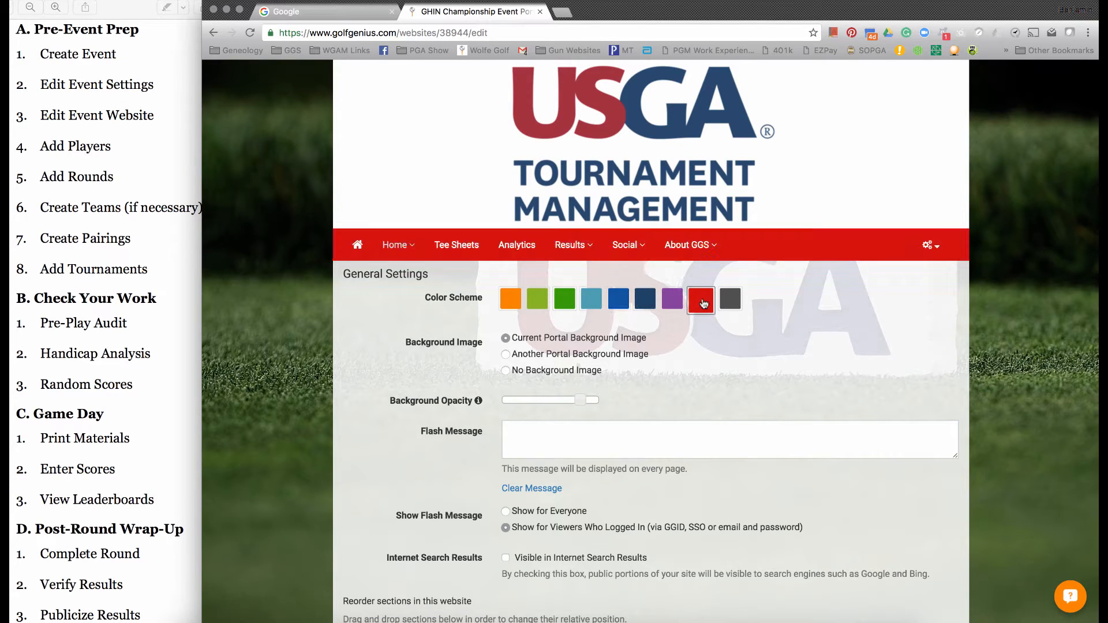
left_click(726, 303)
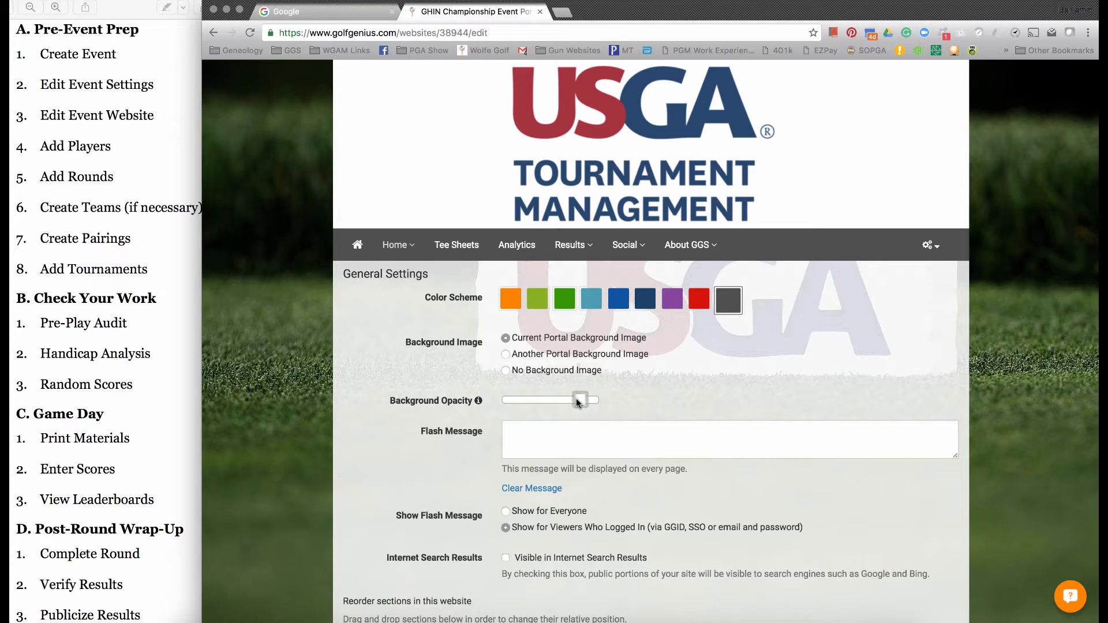
mouse_move(575, 399)
left_mouse_down()
mouse_move(510, 398)
mouse_move(590, 399)
left_mouse_up()
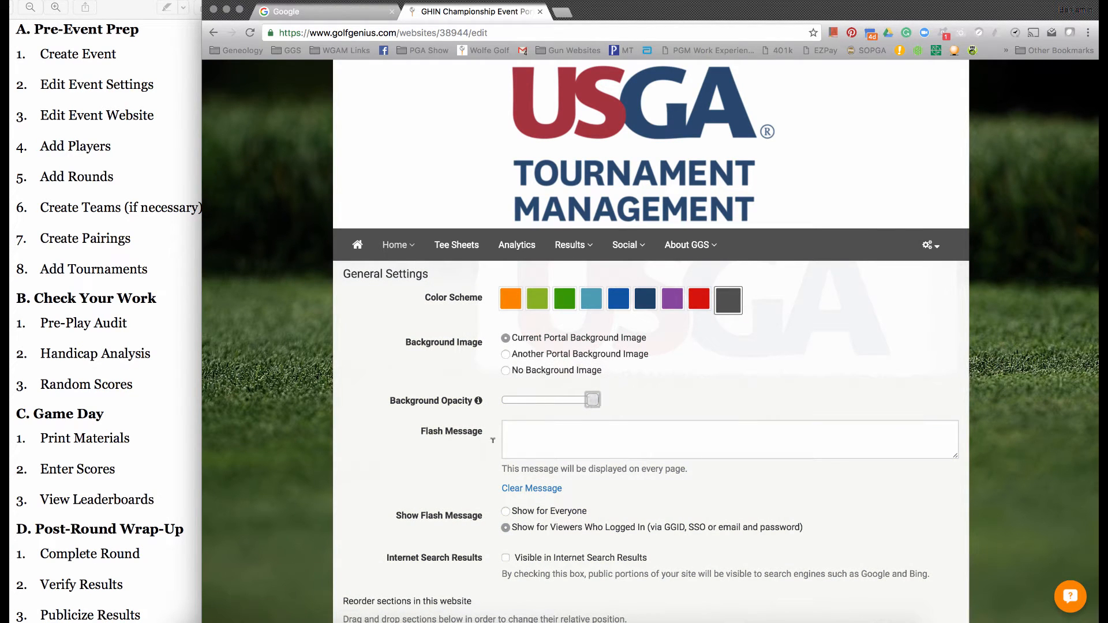
- Review the flash message and the order of the website sections, and save the general portal settings
left_click(551, 427)
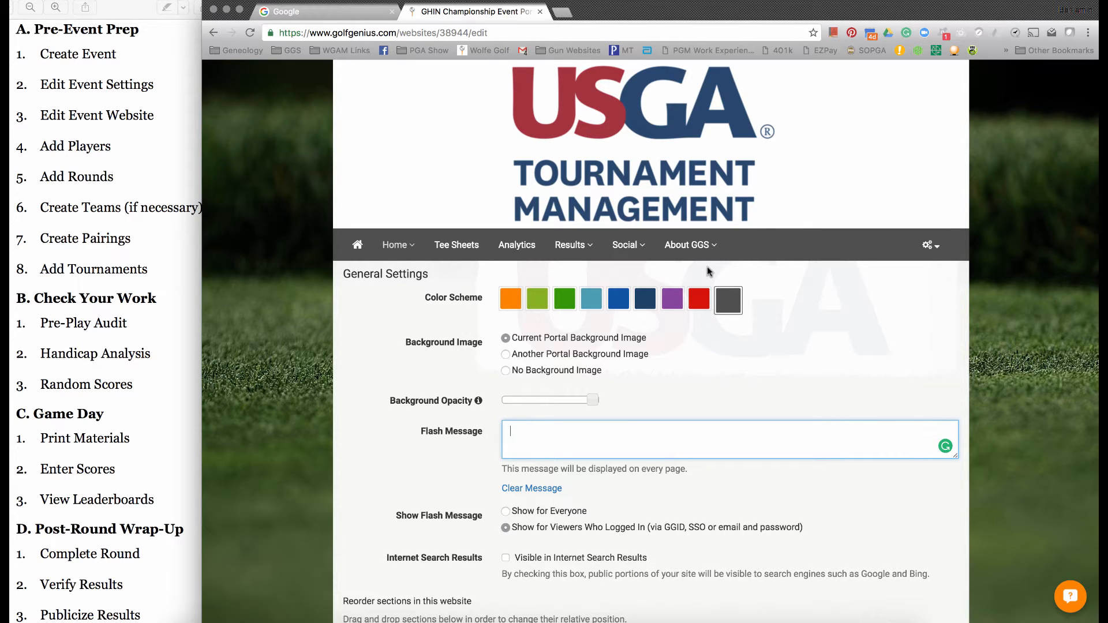
scroll(382, 501, "down", 5)
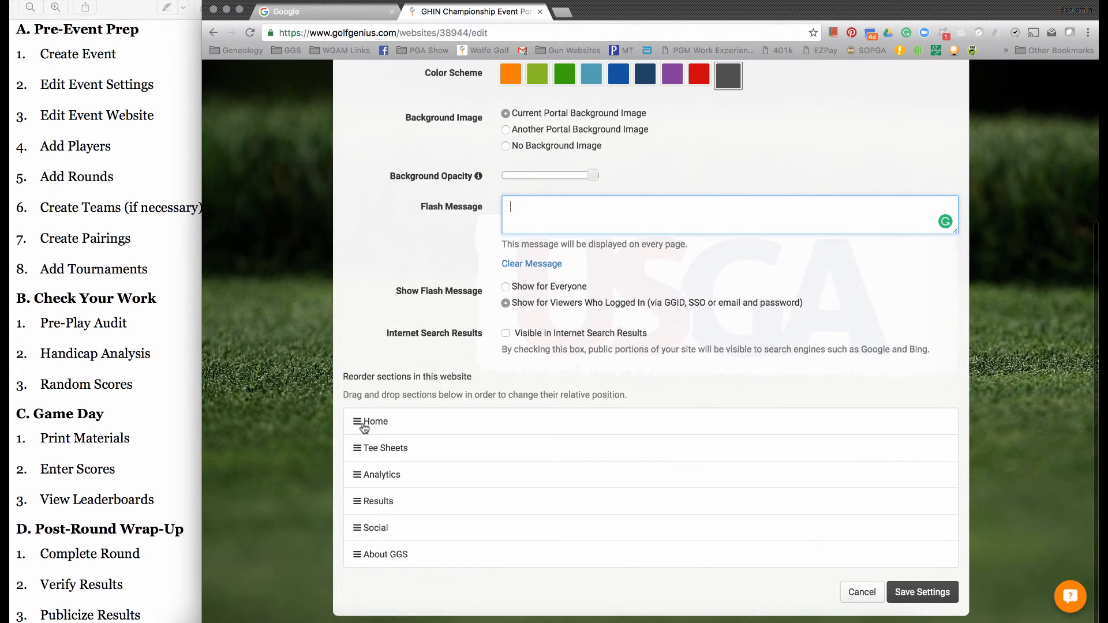
left_click_drag(363, 428, 361, 453)
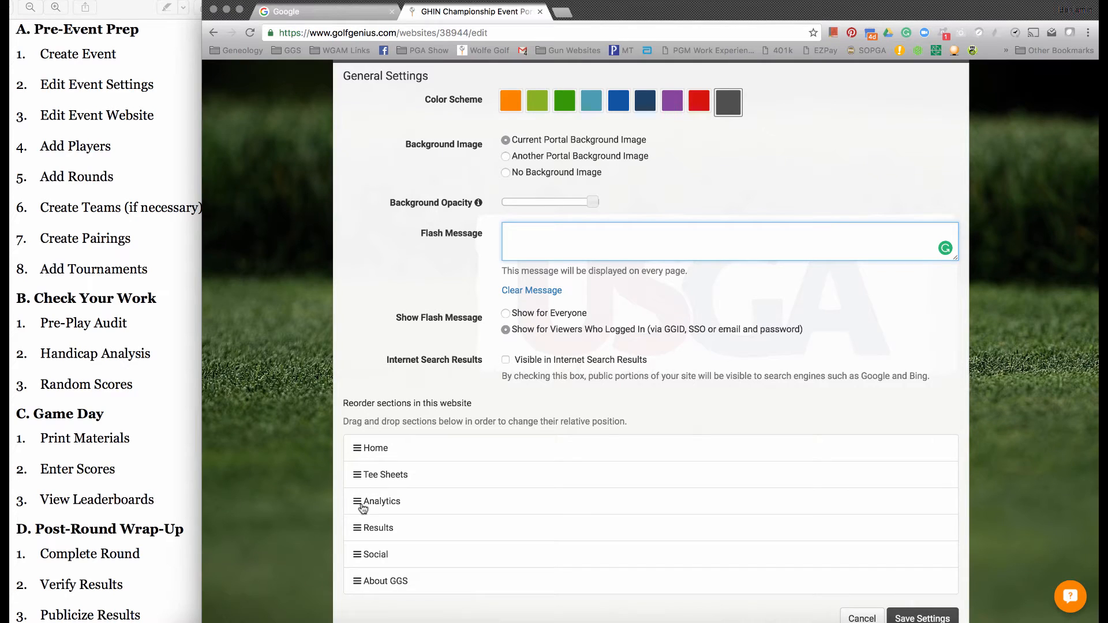
scroll(861, 574, "down", 1)
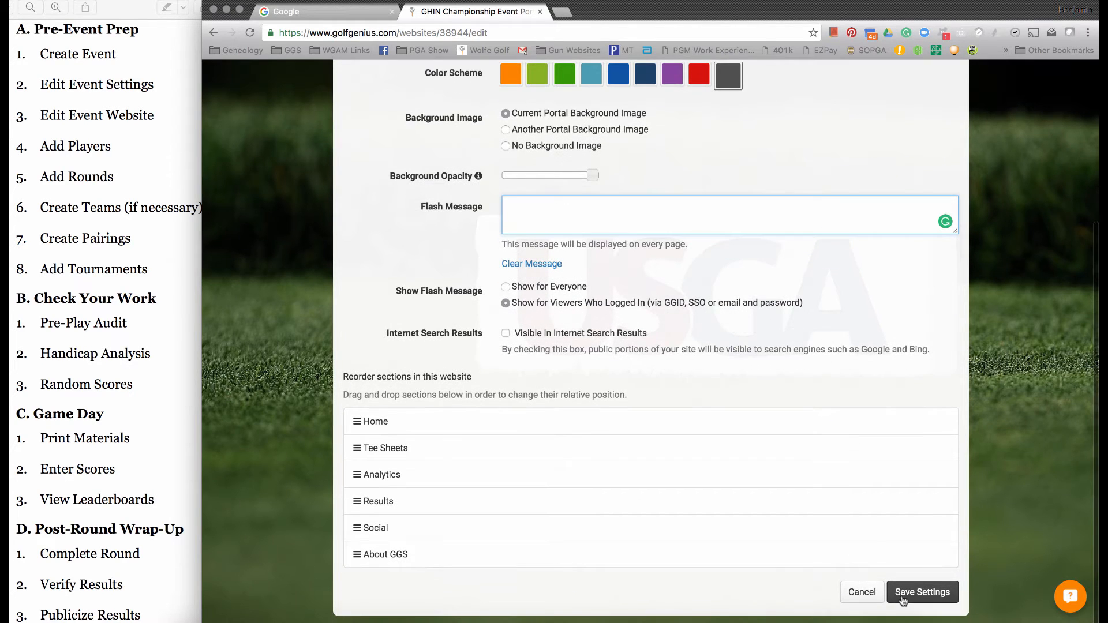
left_click(903, 600)
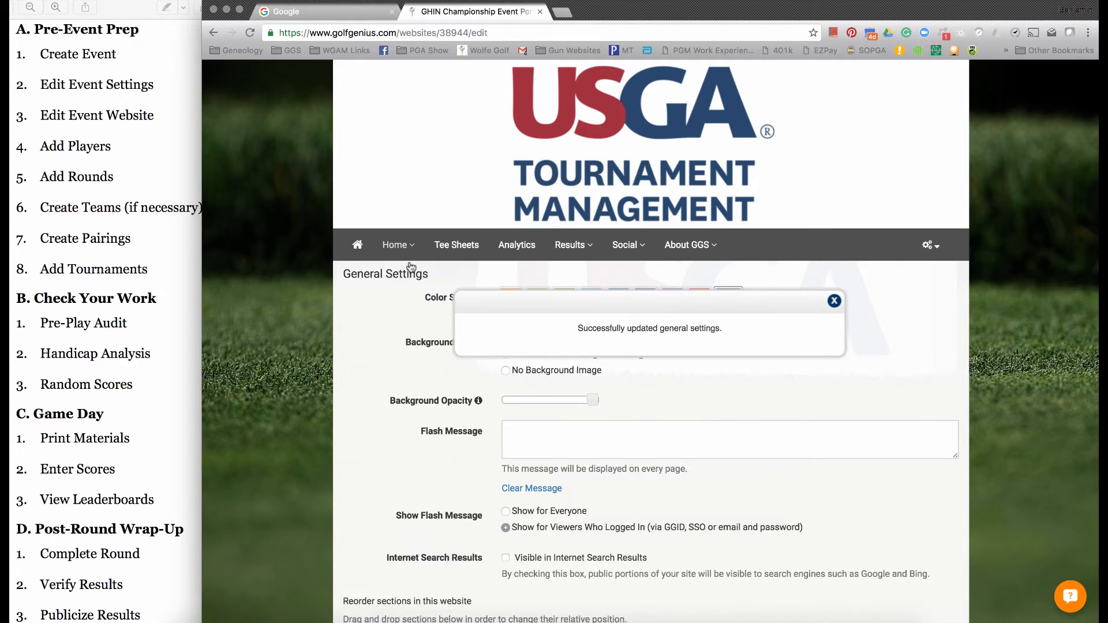
- Rename the portal's Results section as Leaderboards and save the section
mouse_move(462, 250)
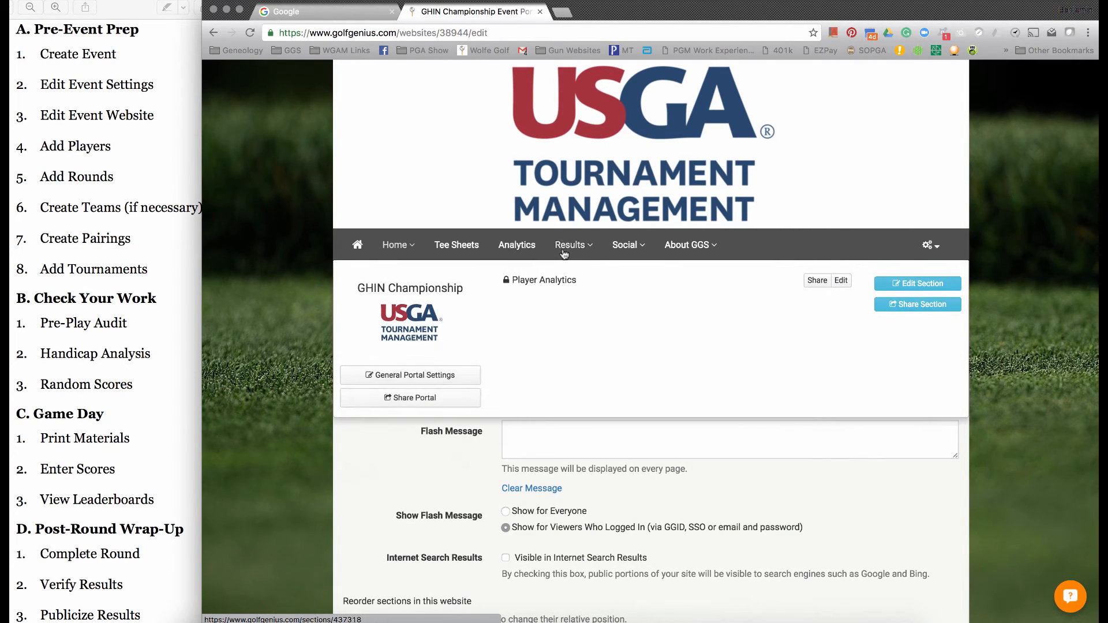
mouse_move(564, 254)
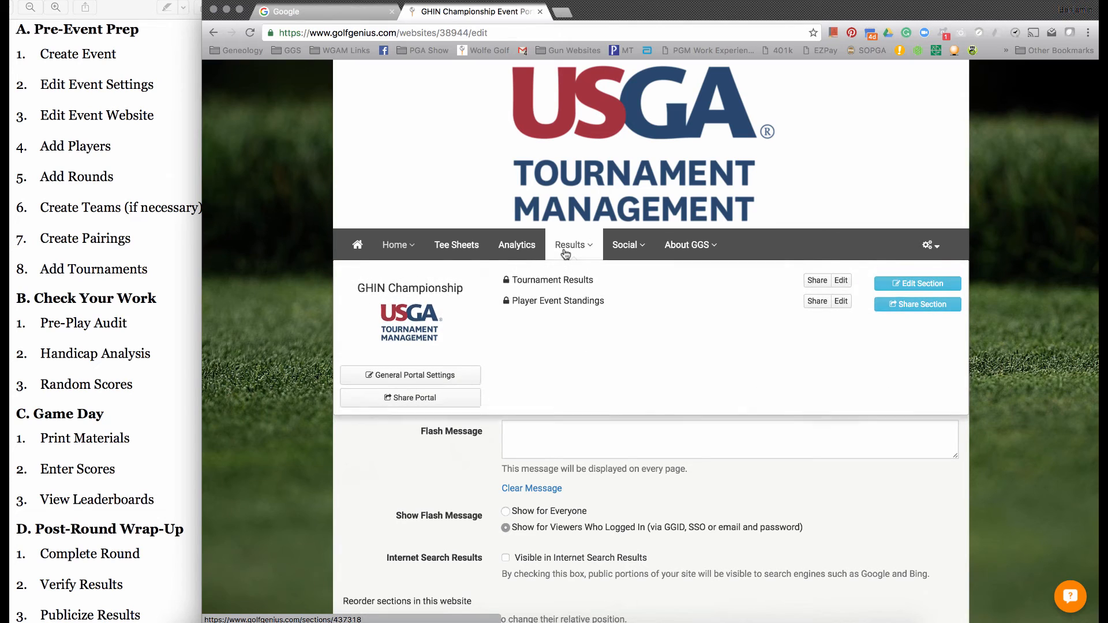
left_click(917, 284)
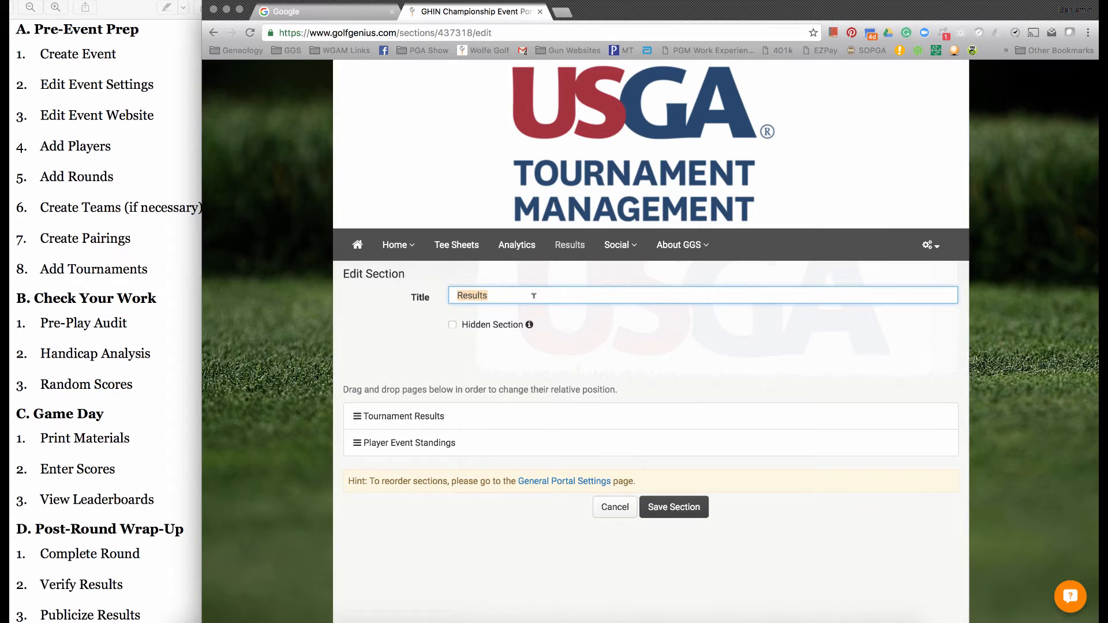
type("Leaderboards")
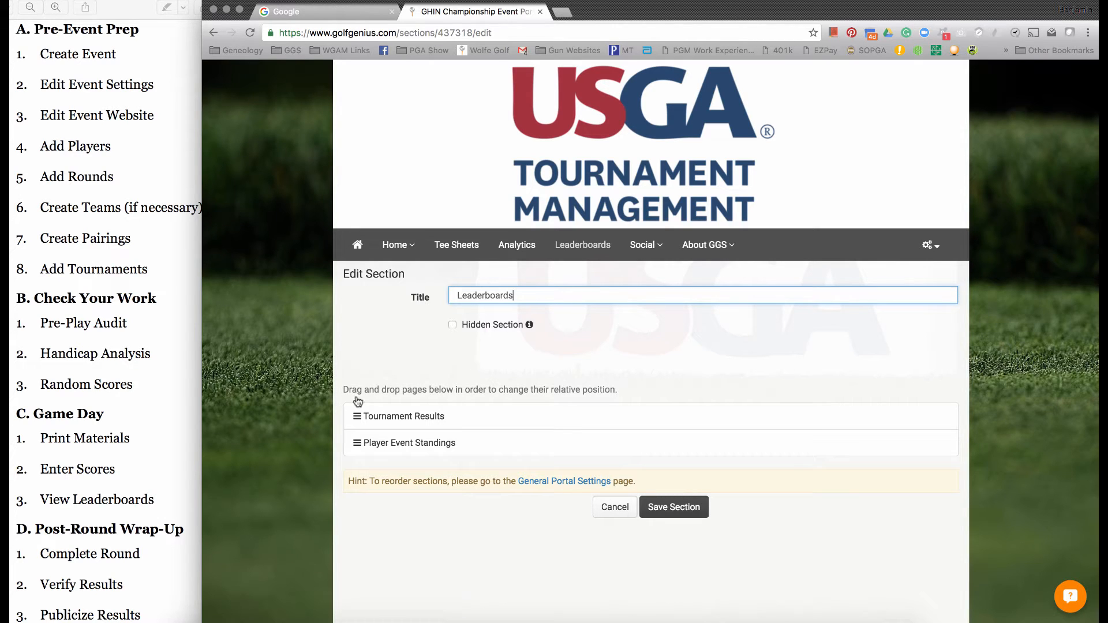
mouse_move(358, 416)
left_mouse_down()
mouse_move(360, 435)
mouse_move(359, 419)
left_mouse_up()
left_click(672, 510)
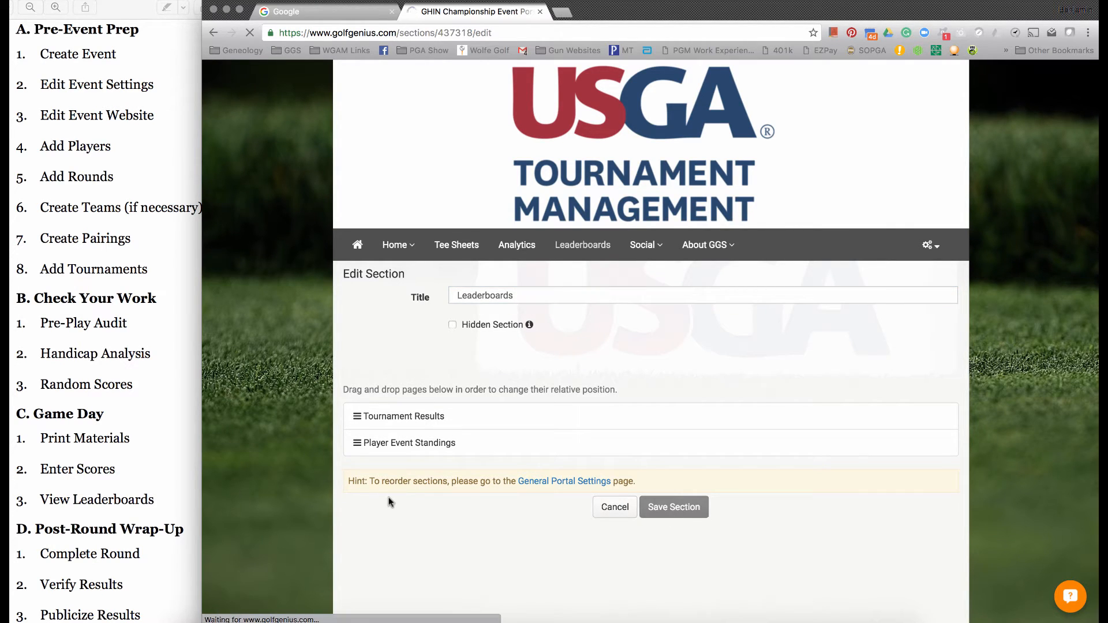
- View the Pairings page in the Tee Sheets section and open its settings for editing
mouse_move(462, 248)
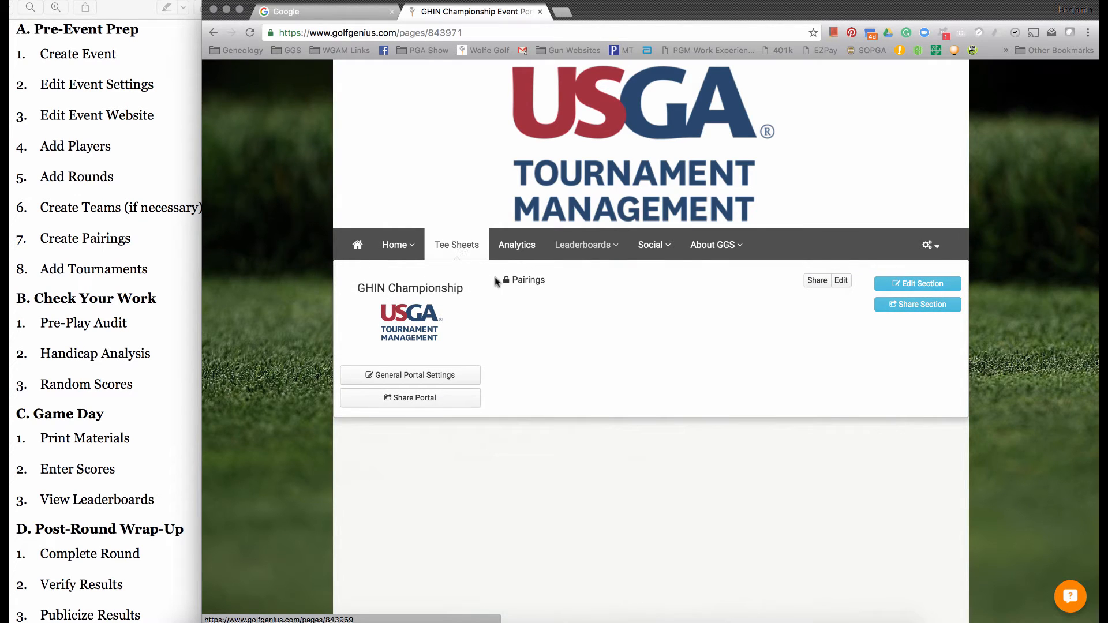
left_click(540, 279)
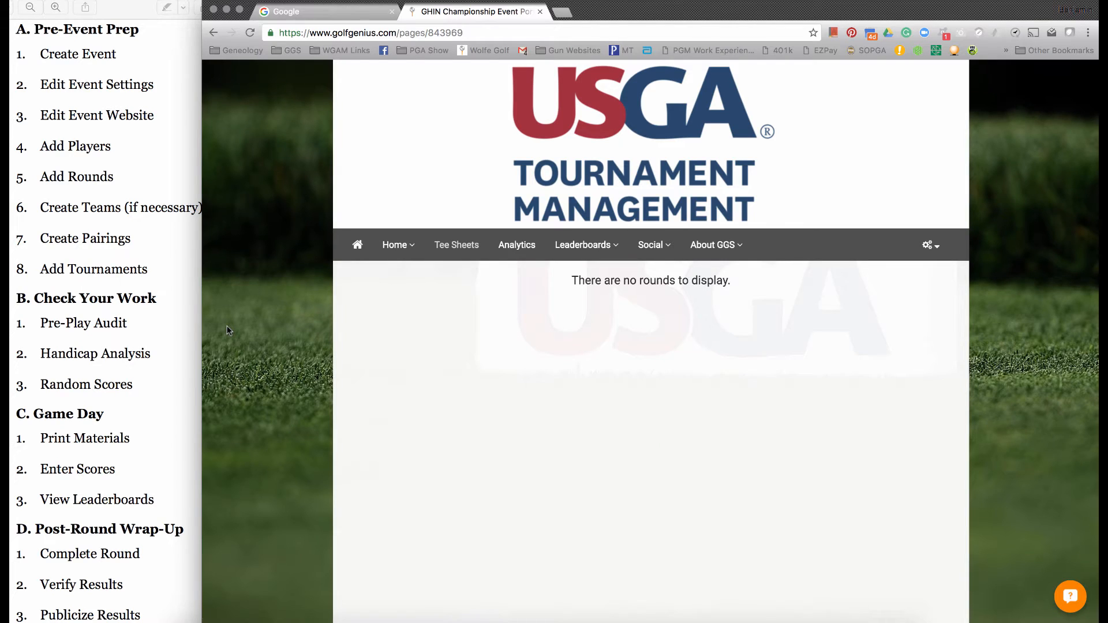
mouse_move(465, 247)
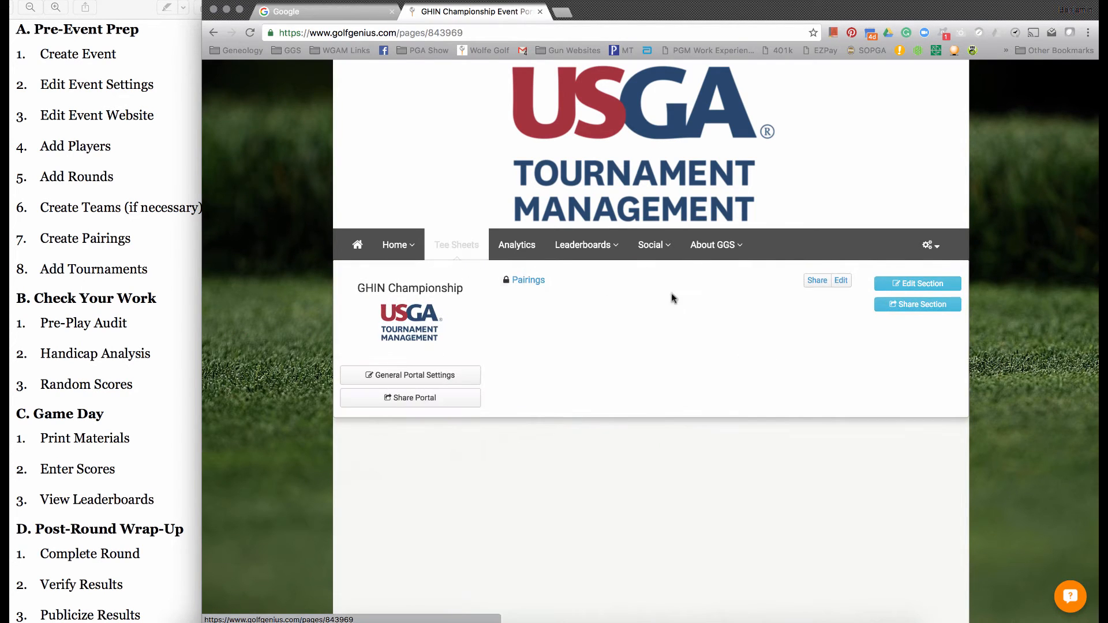
left_click(840, 281)
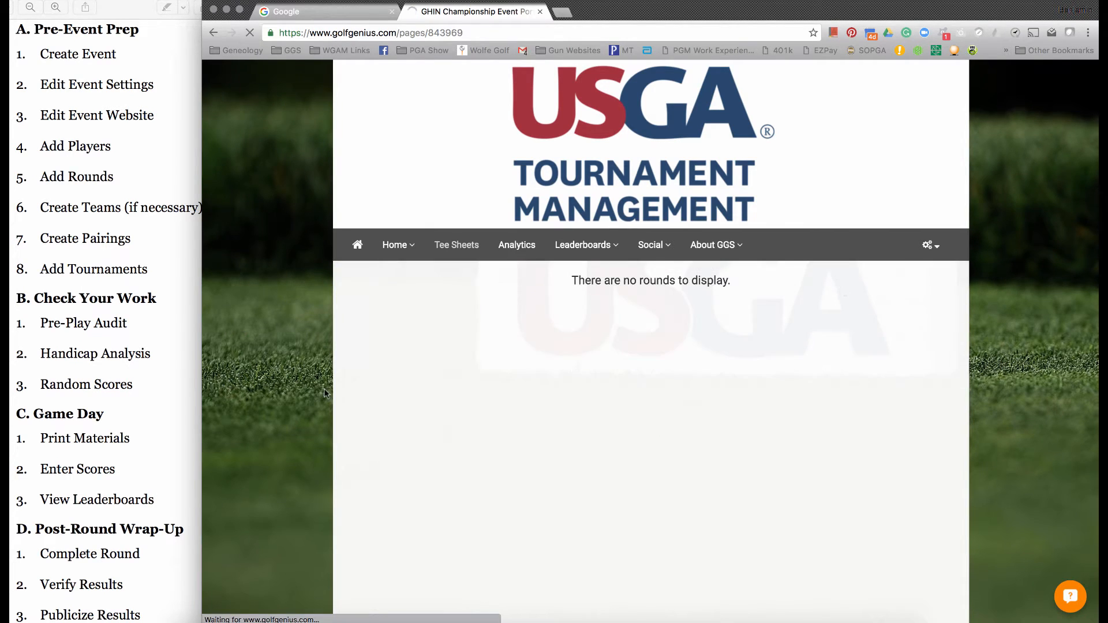
scroll(312, 398, "down", 3)
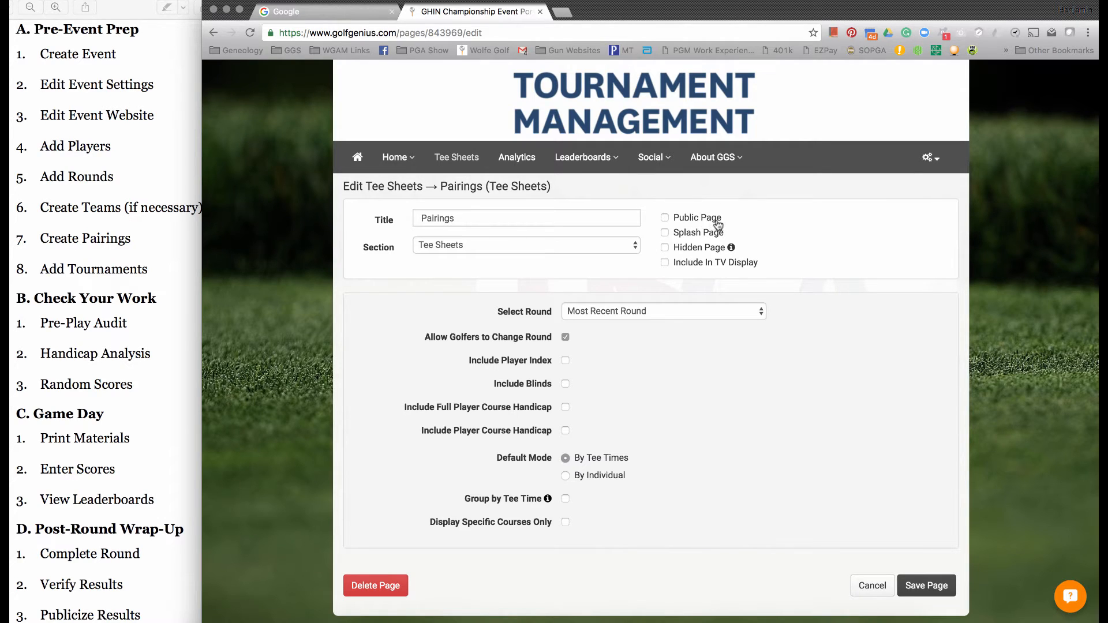
- Try the Public Page, Splash Page, Hidden Page and Include In TV Display options on the Pairings page
left_click(665, 218)
left_click(720, 220)
left_click(696, 238)
left_click(696, 237)
left_click(696, 239)
left_click(665, 247)
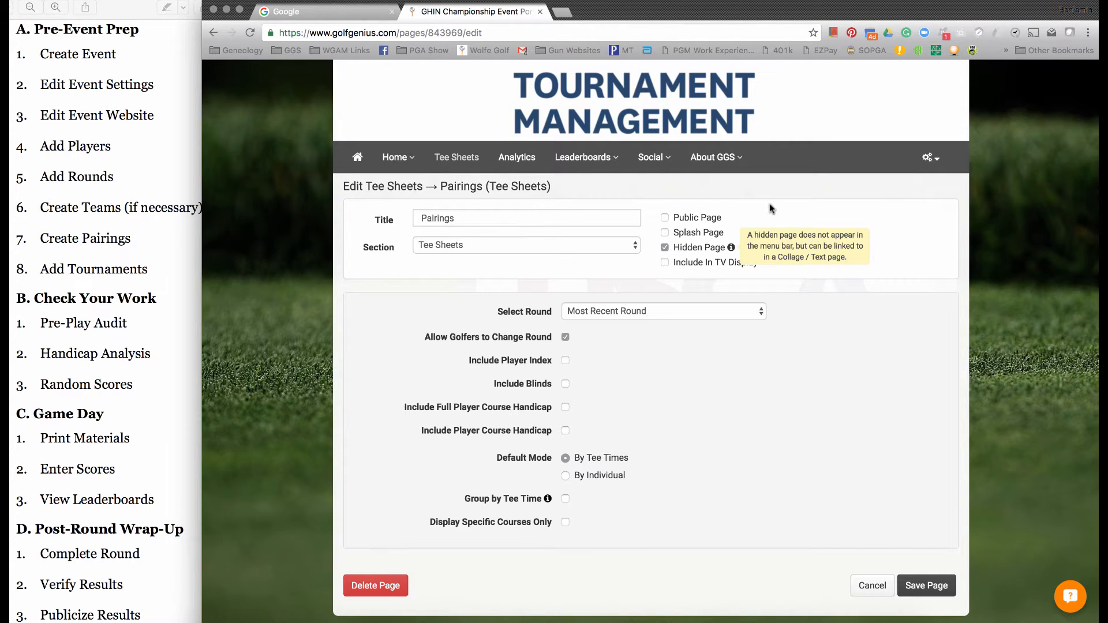
left_click(713, 248)
left_click(686, 266)
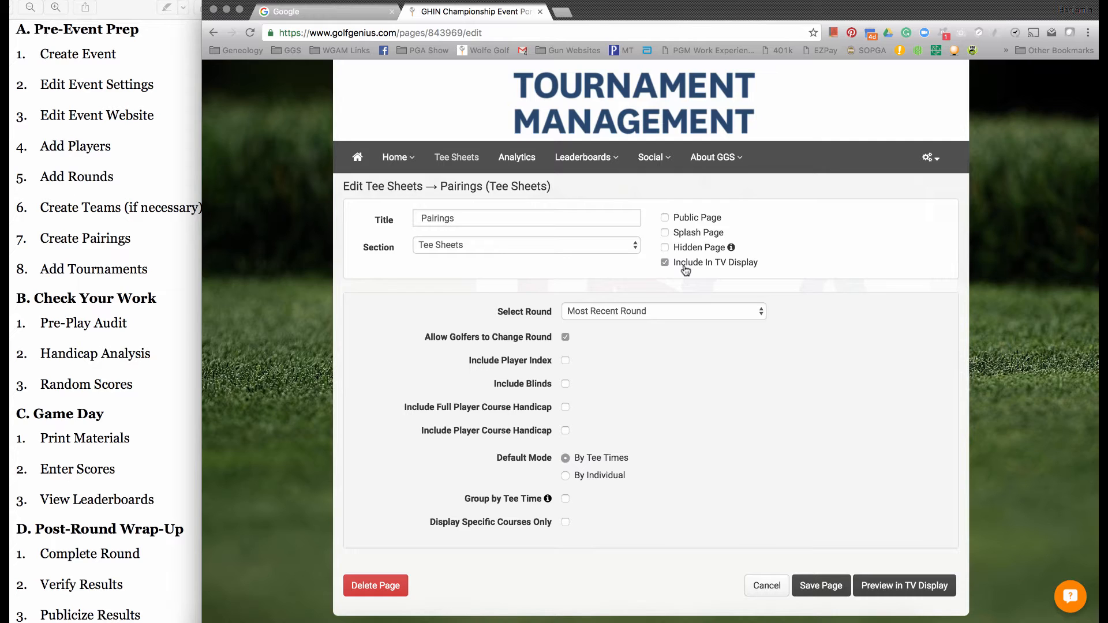
left_click(686, 269)
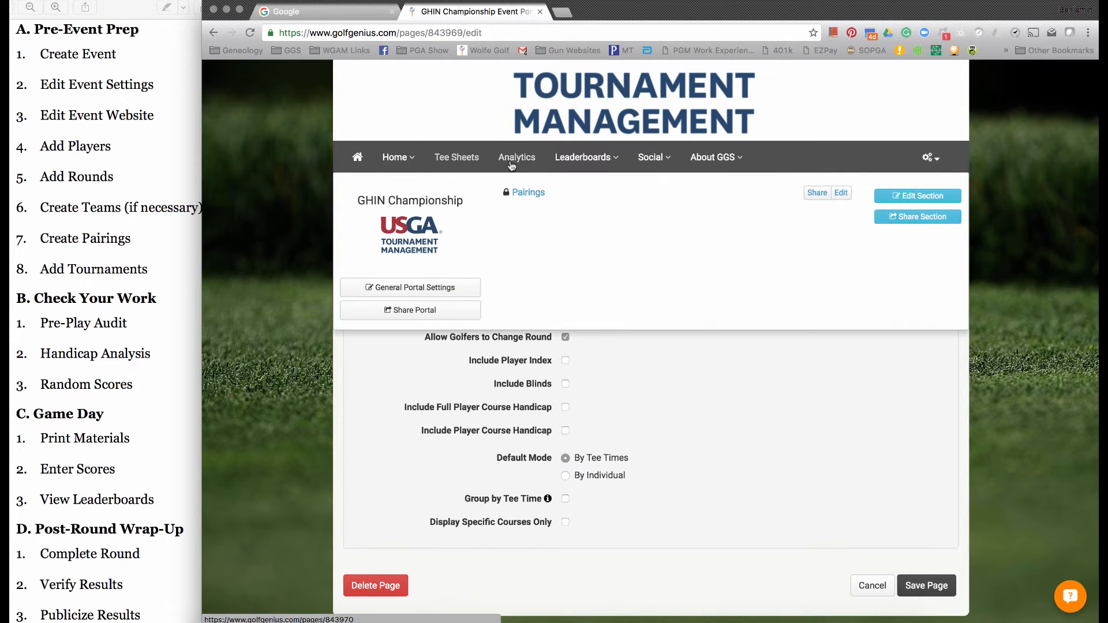
- Return to the event's manager site and open the import of golfers from the master roster
mouse_move(567, 162)
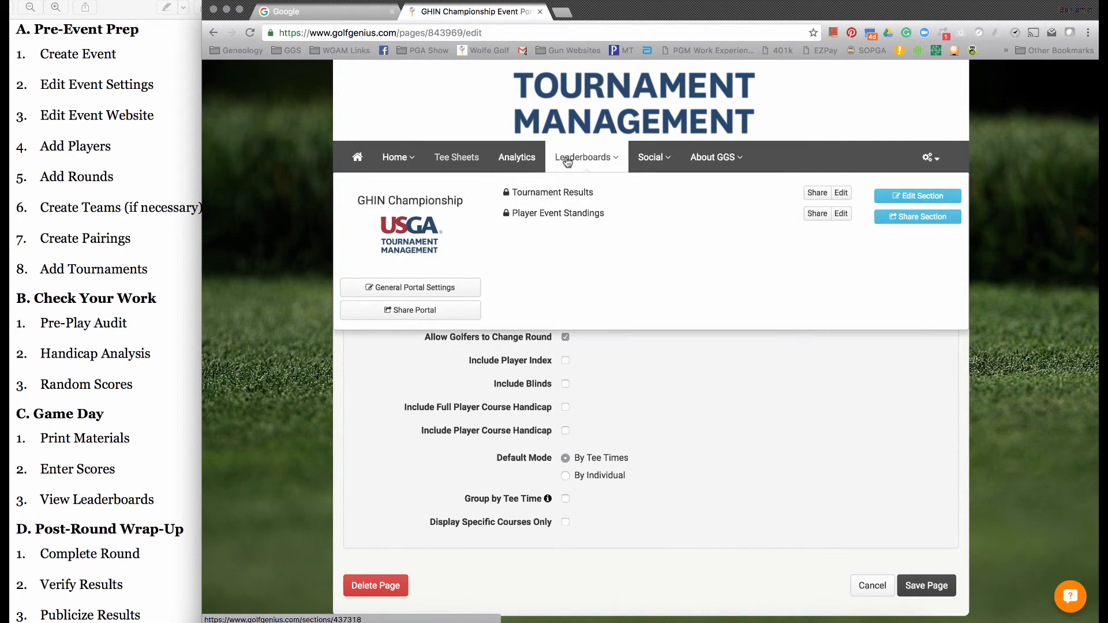
mouse_move(648, 165)
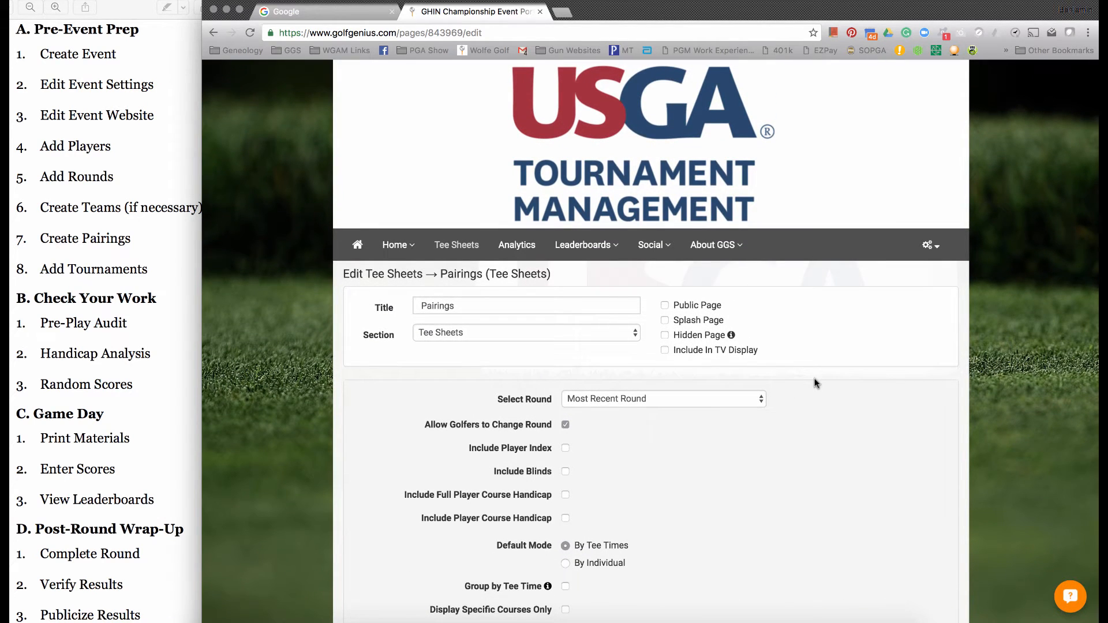
left_click(928, 247)
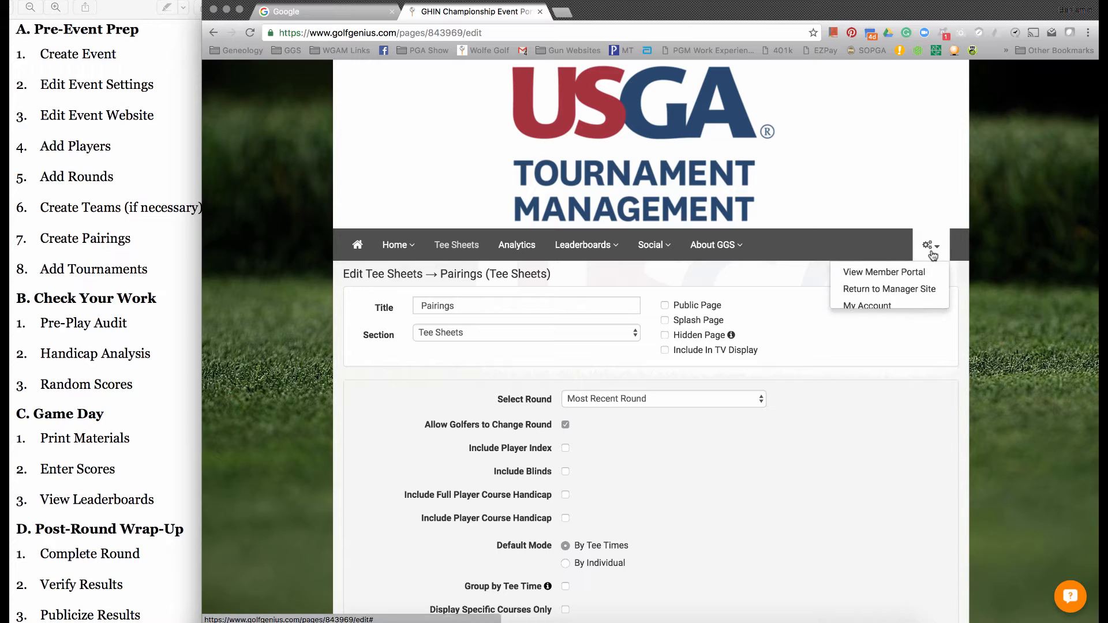
left_click(883, 292)
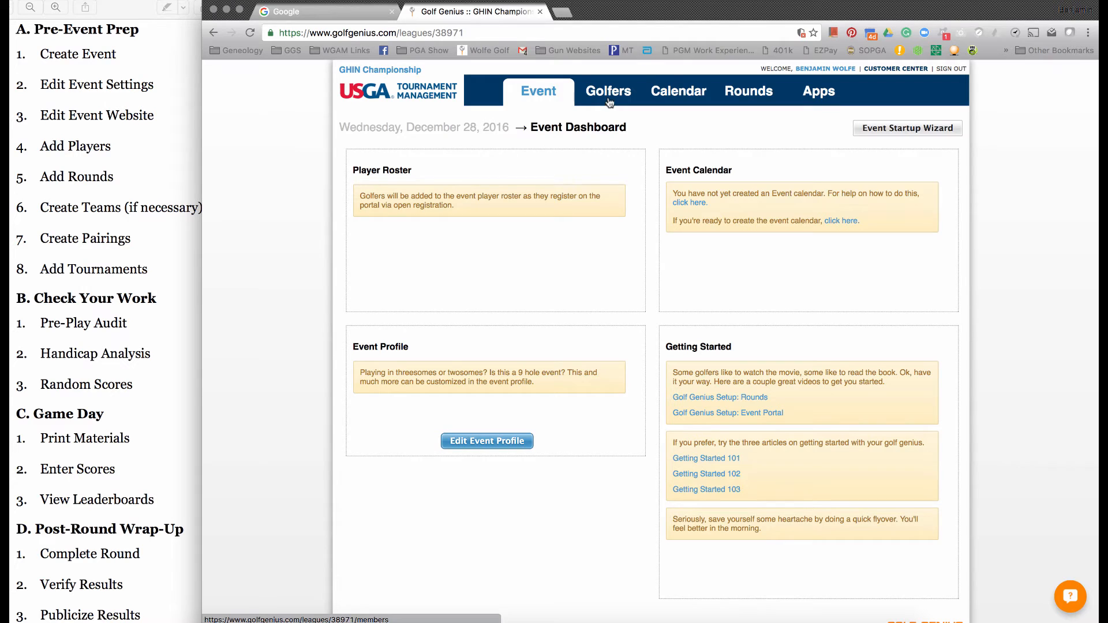
mouse_move(610, 97)
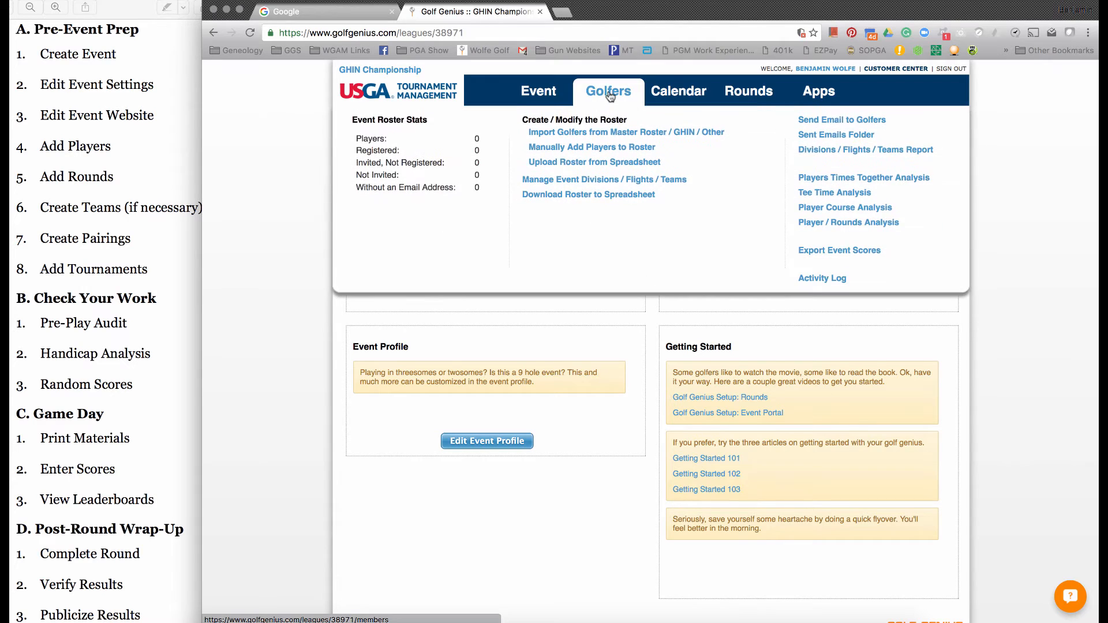
left_click(578, 137)
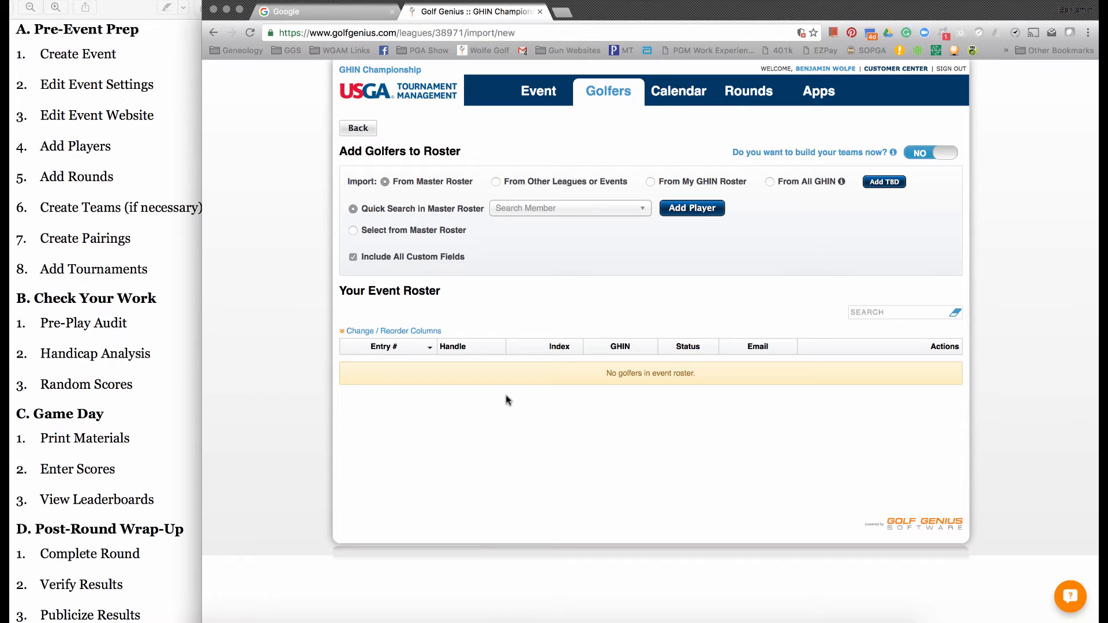
- Add two golfers by master roster quick search: the first listed member and the first match for a typed surname
left_click(515, 212)
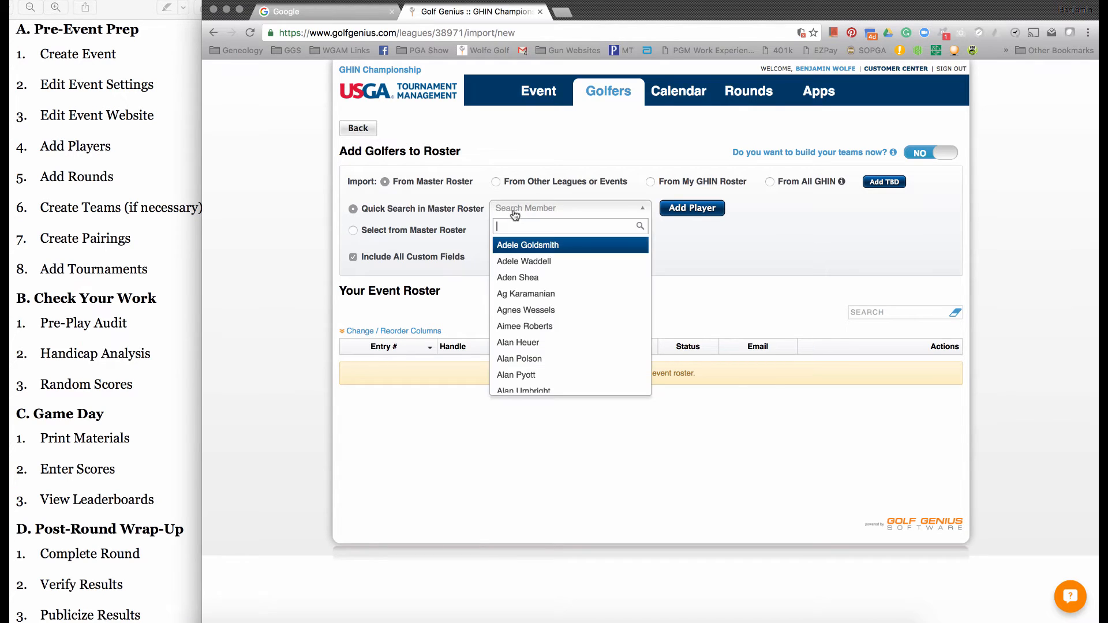
left_click(521, 247)
left_click(672, 216)
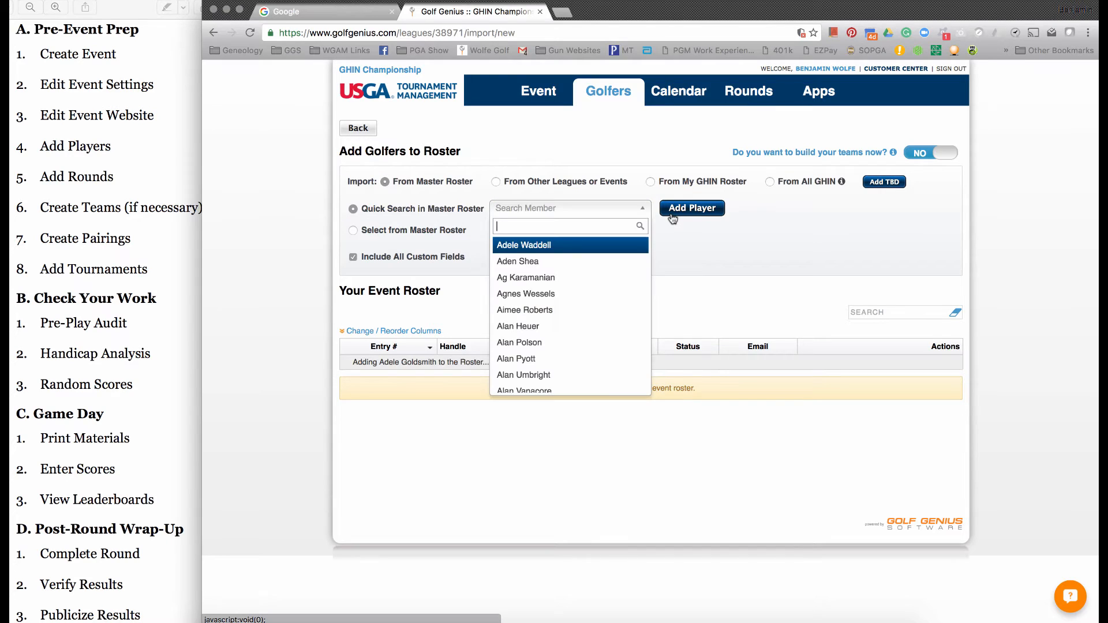
type("smith")
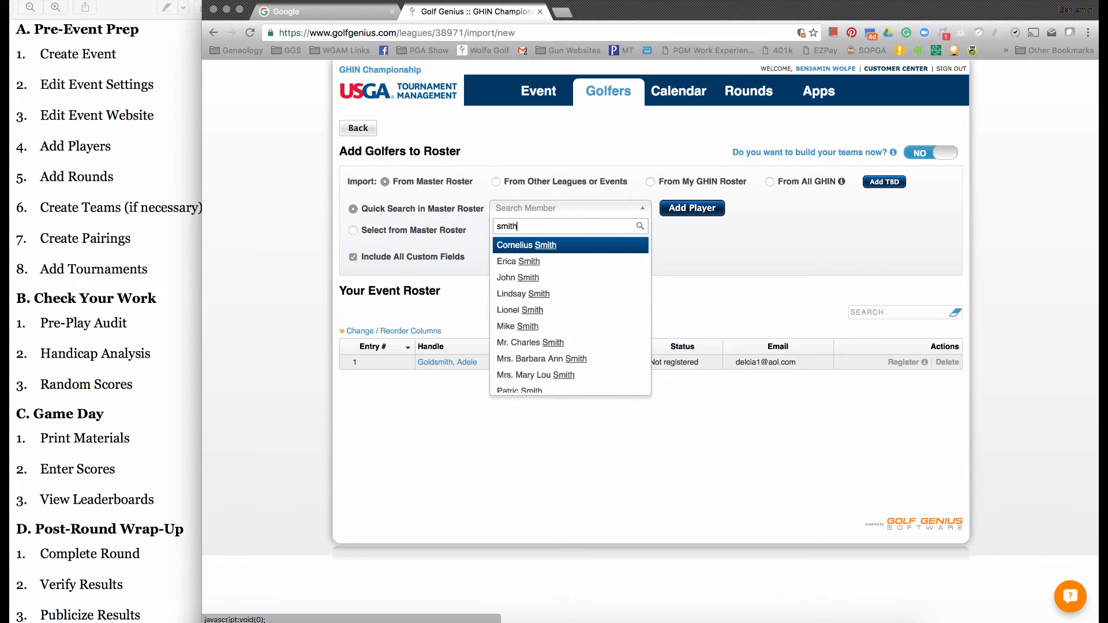
key("Return")
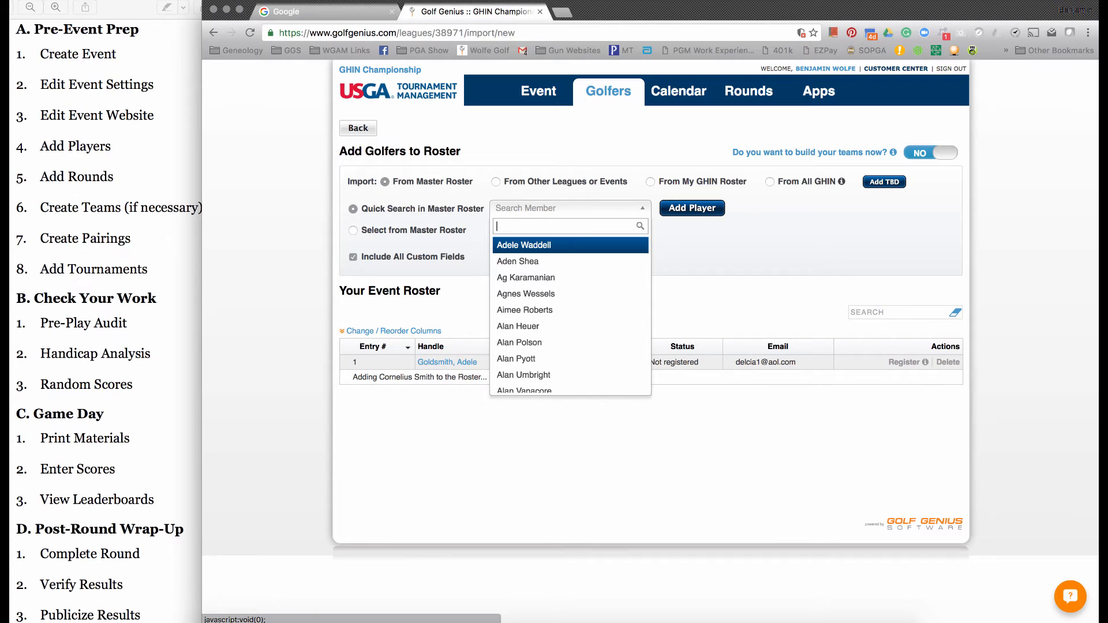
left_click(722, 260)
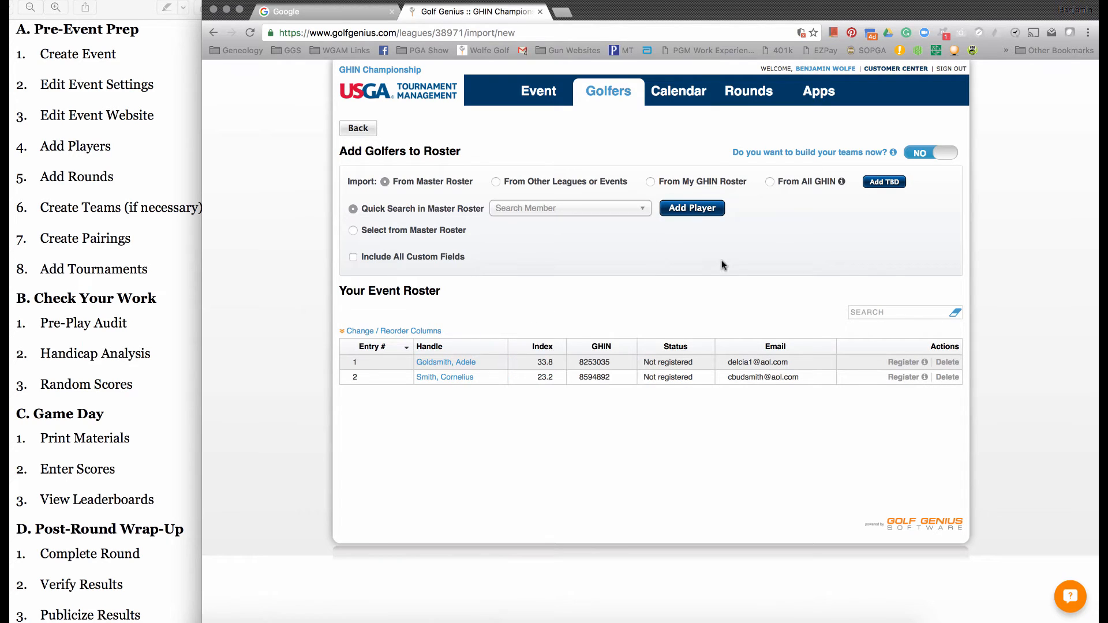
- Select a consecutive range of 98 golfers from the master roster for import, starting with the second golfer listed
left_click(398, 234)
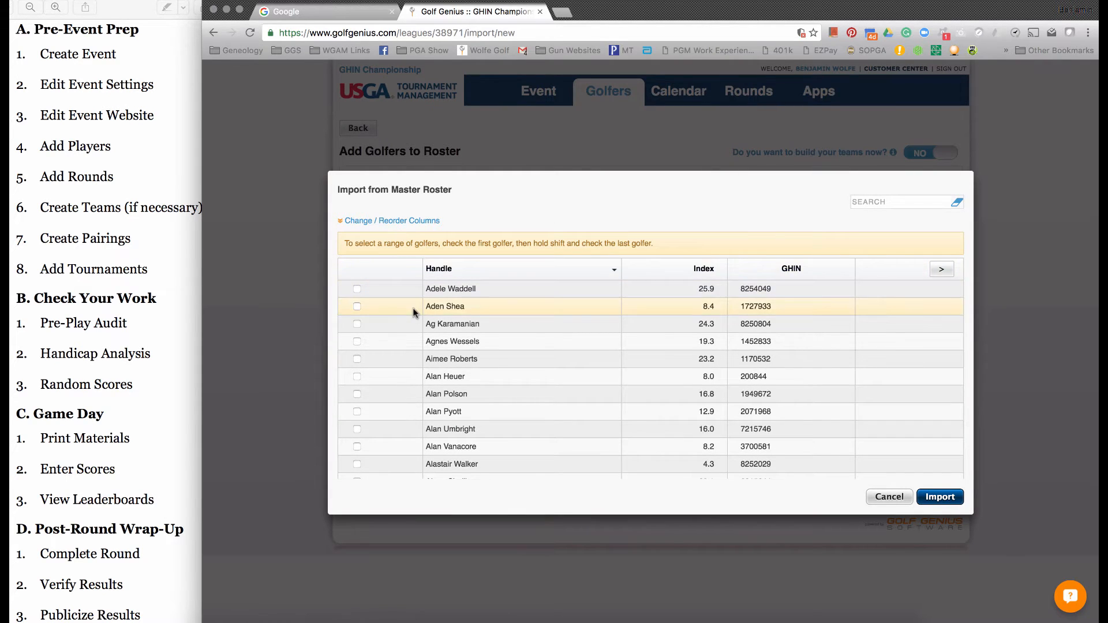
scroll(415, 352, "down", 5)
scroll(416, 353, "up", 4)
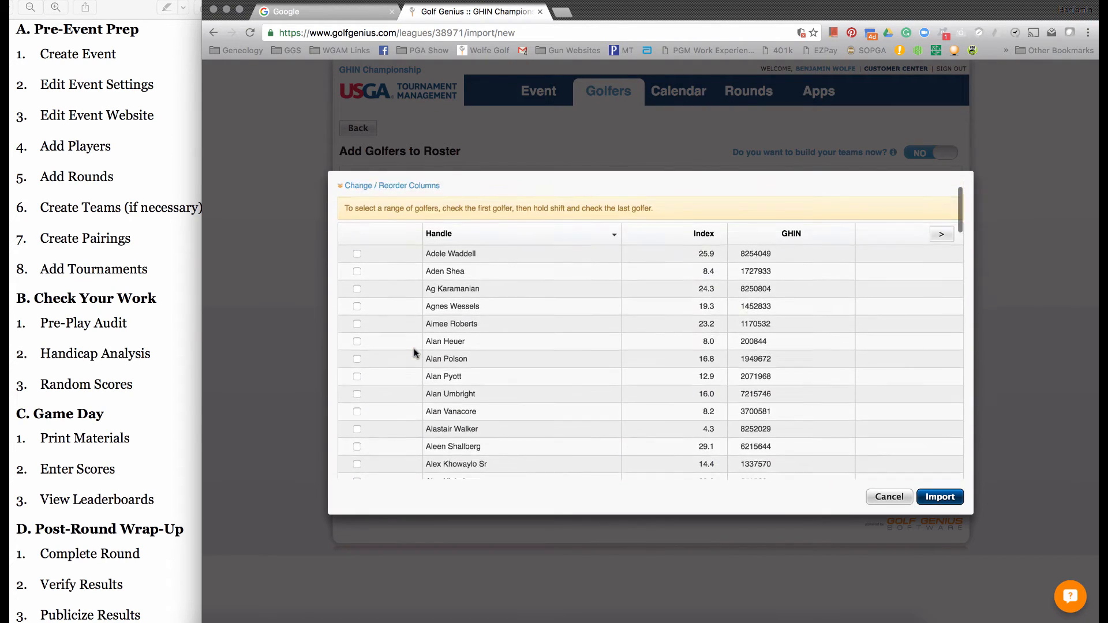
scroll(415, 353, "up", 1)
left_click(357, 306)
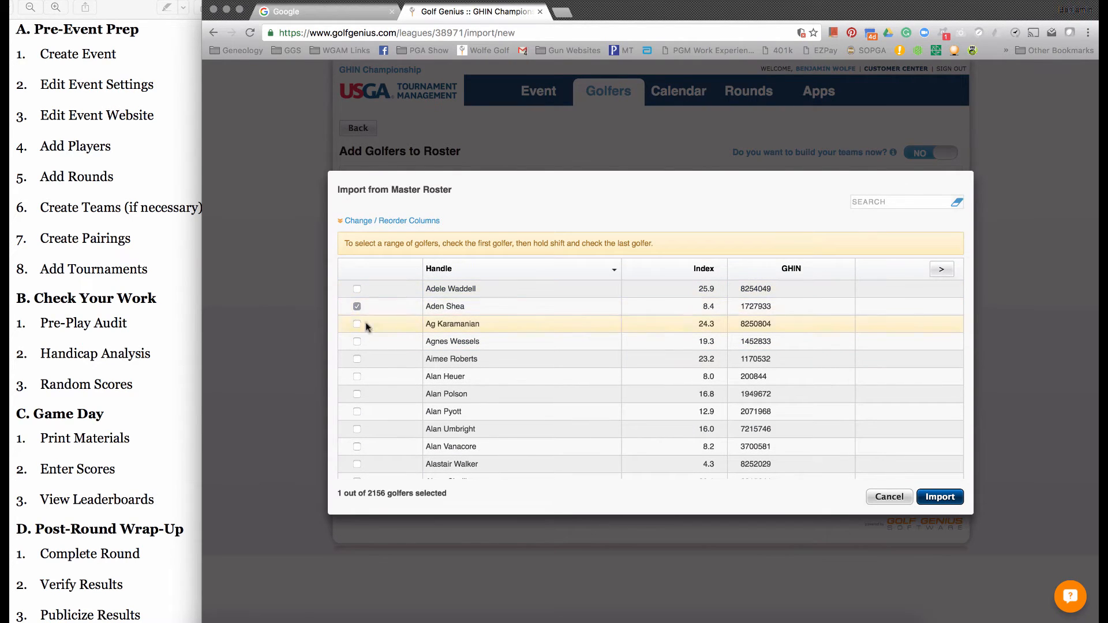
scroll(363, 346, "down", 10)
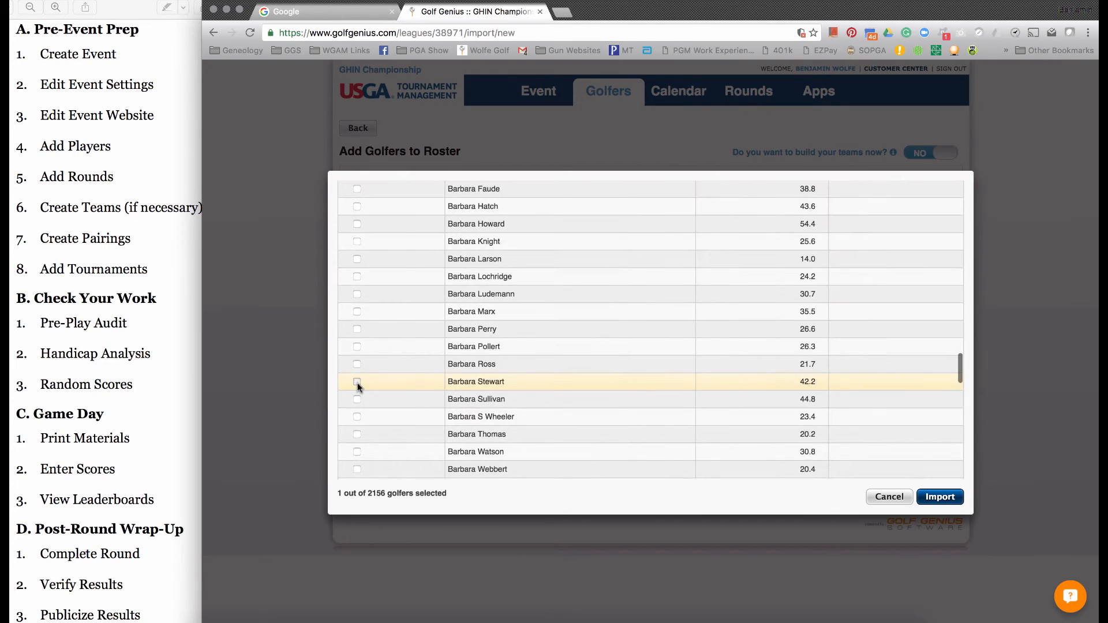
left_click(357, 382, "shift")
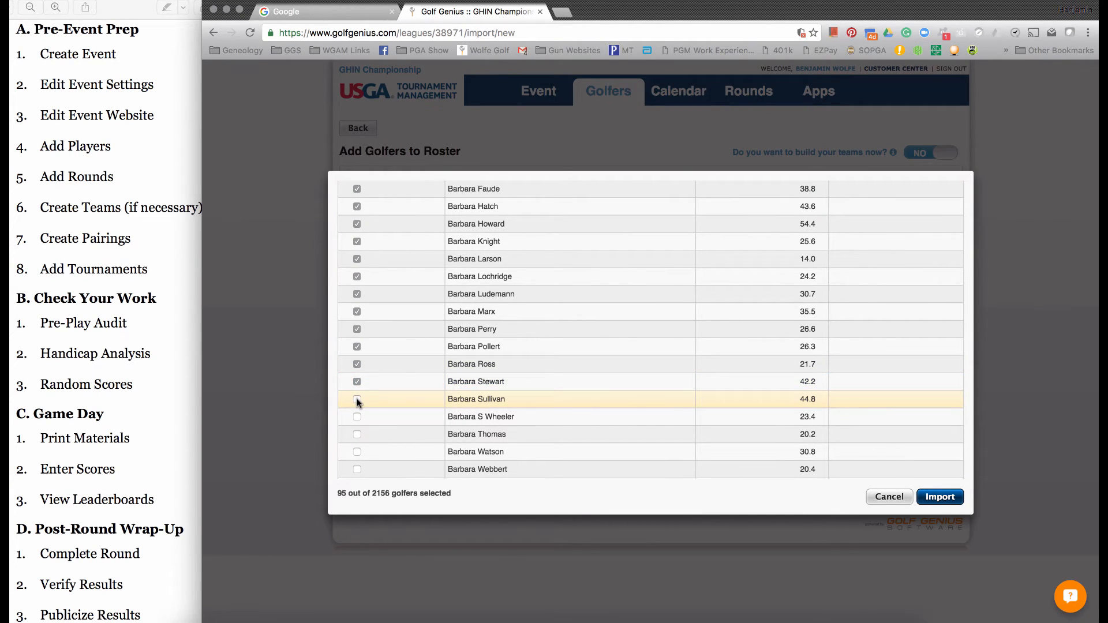
left_click(357, 399)
left_click(357, 417)
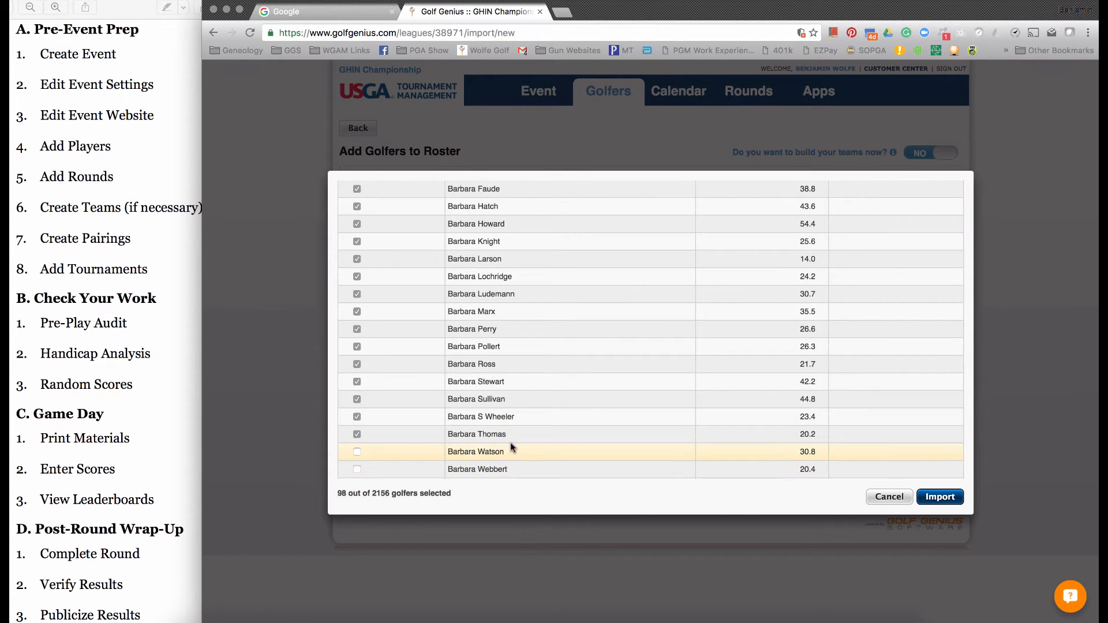
- Deselect the last checked golfer in the range, import the remaining selection and review the event roster
left_click(356, 440)
left_click(938, 496)
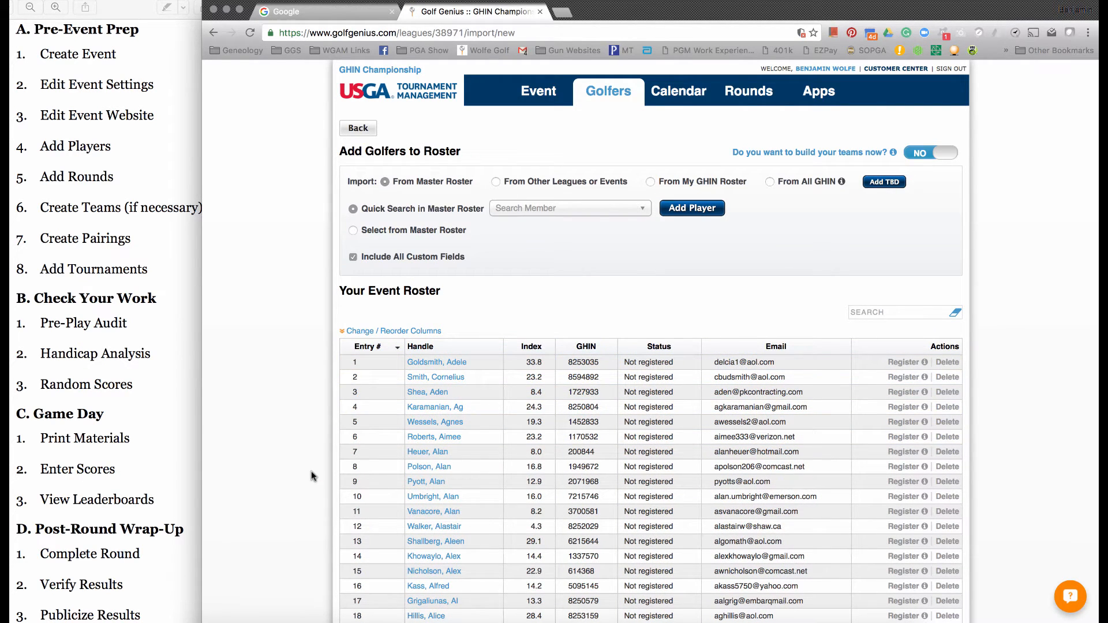
scroll(311, 476, "down", 20)
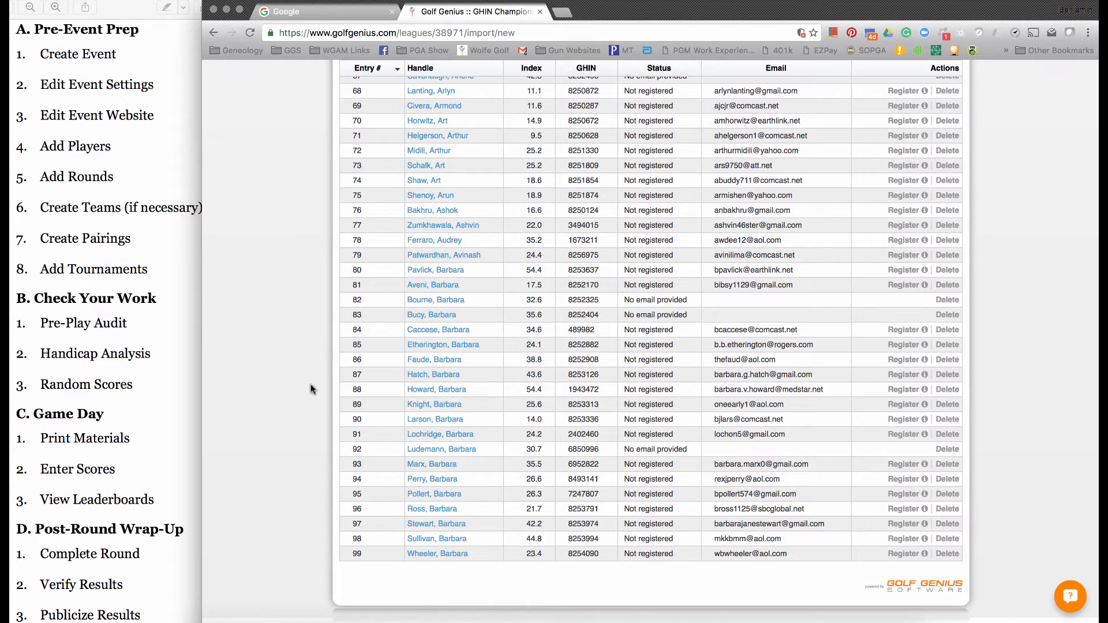
scroll(311, 389, "up", 20)
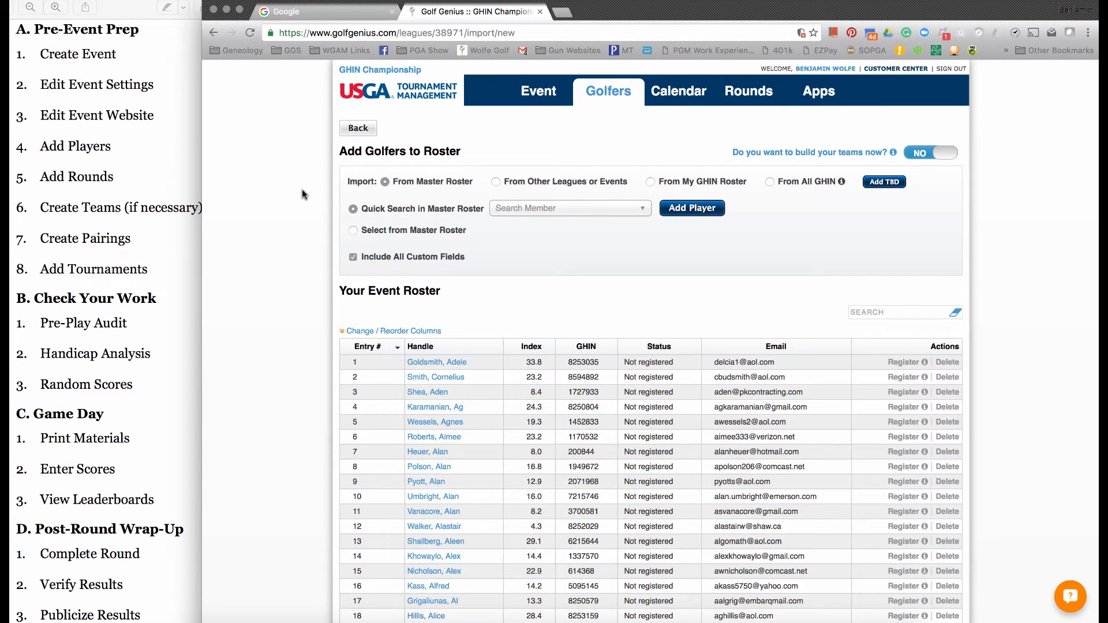
- Open the calendar for adding rounds and place a round on November 13, 2017
mouse_move(673, 104)
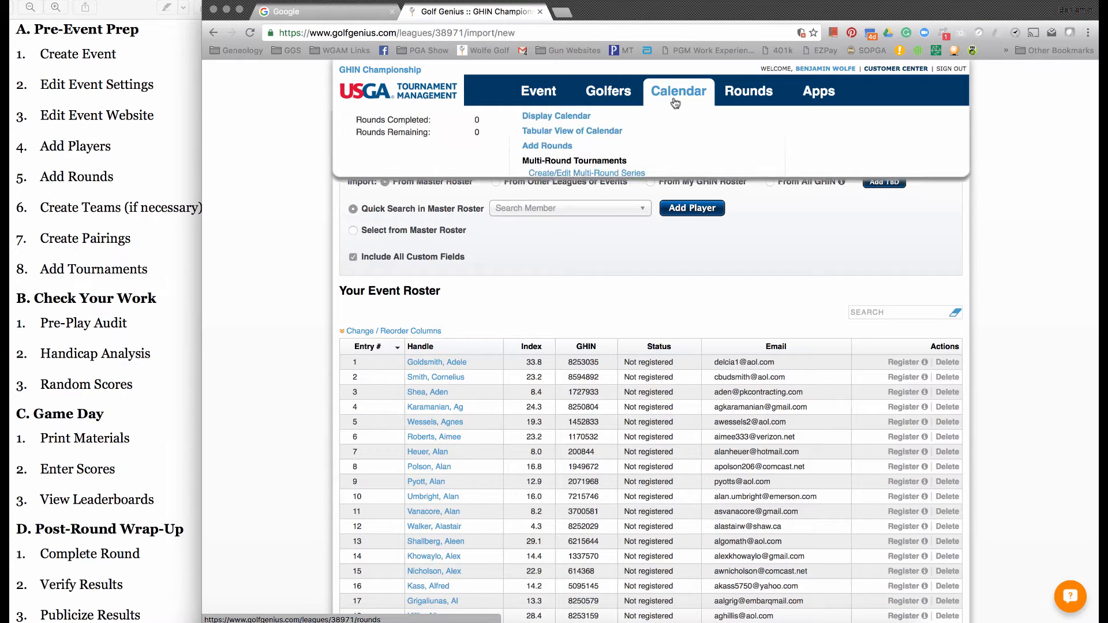
left_click(556, 152)
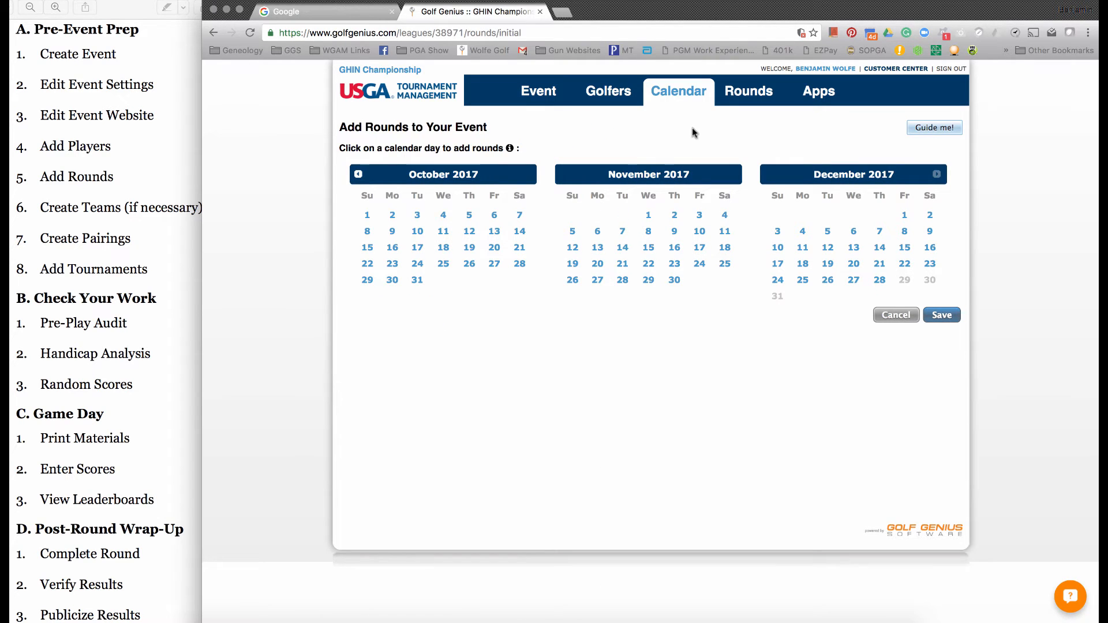
left_click(598, 248)
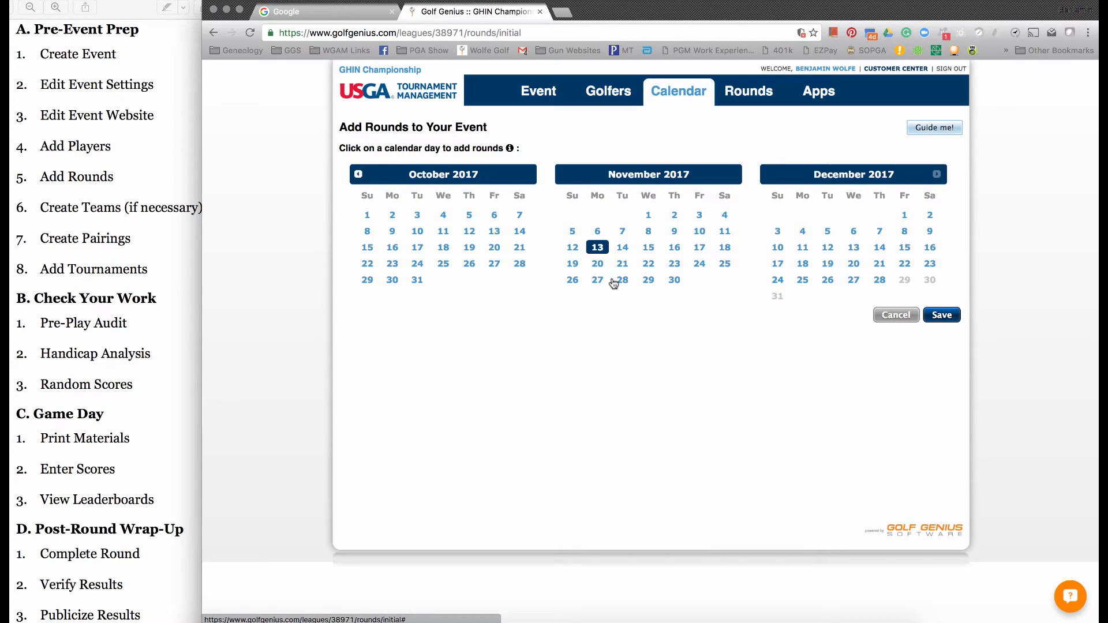
- Try placing one round and then two rounds on November 14, 2017, deleting them from the date each time
left_click(623, 249)
left_click(623, 250)
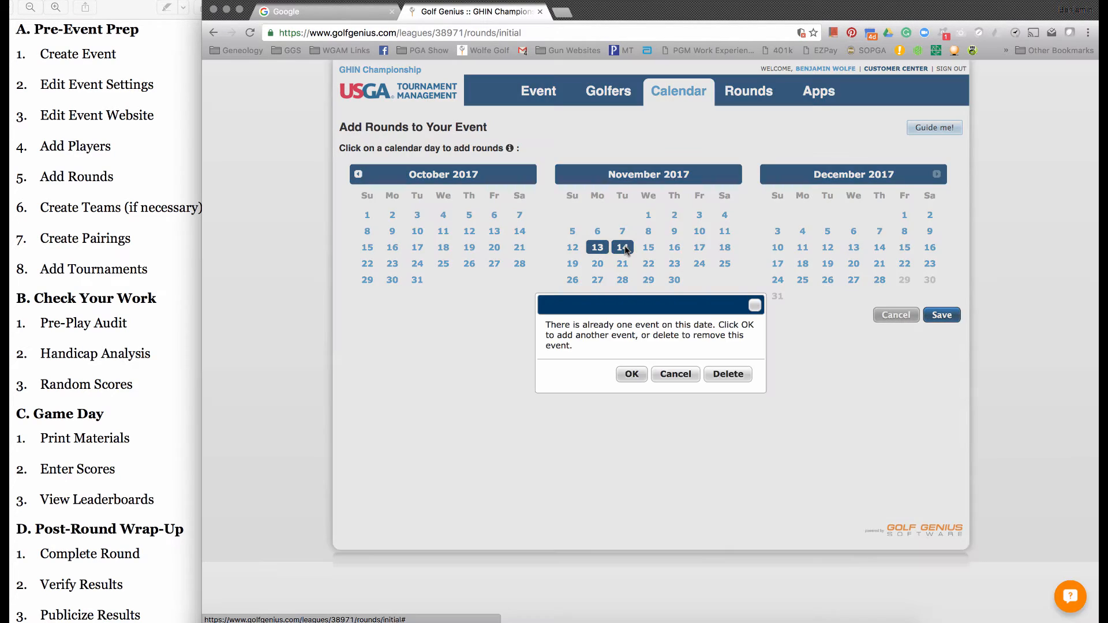
left_click(728, 374)
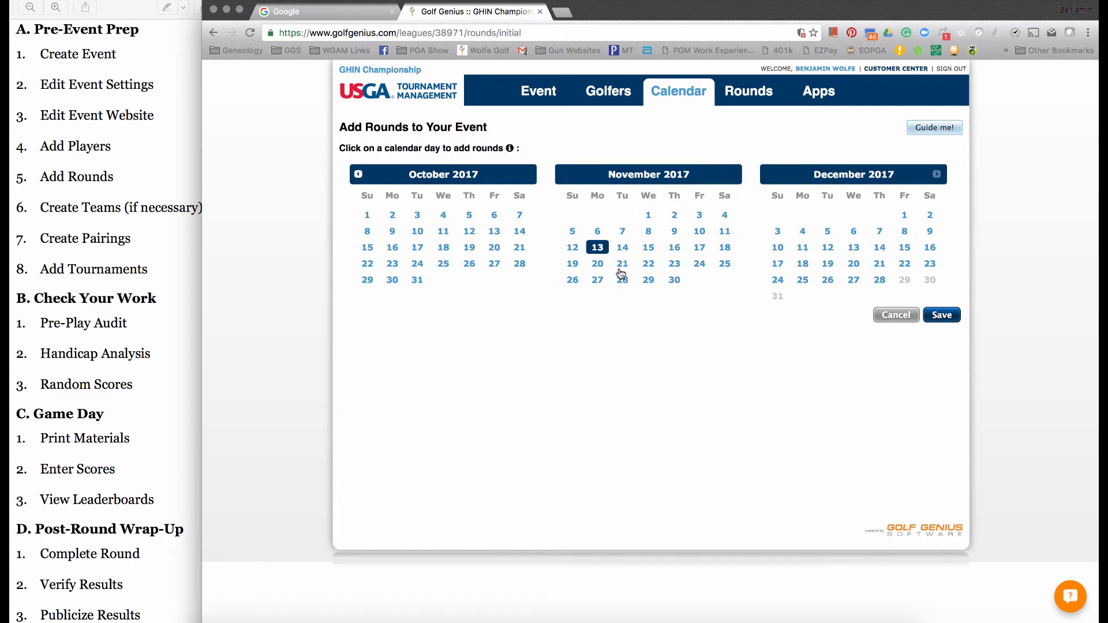
left_click(622, 248)
left_click(624, 249)
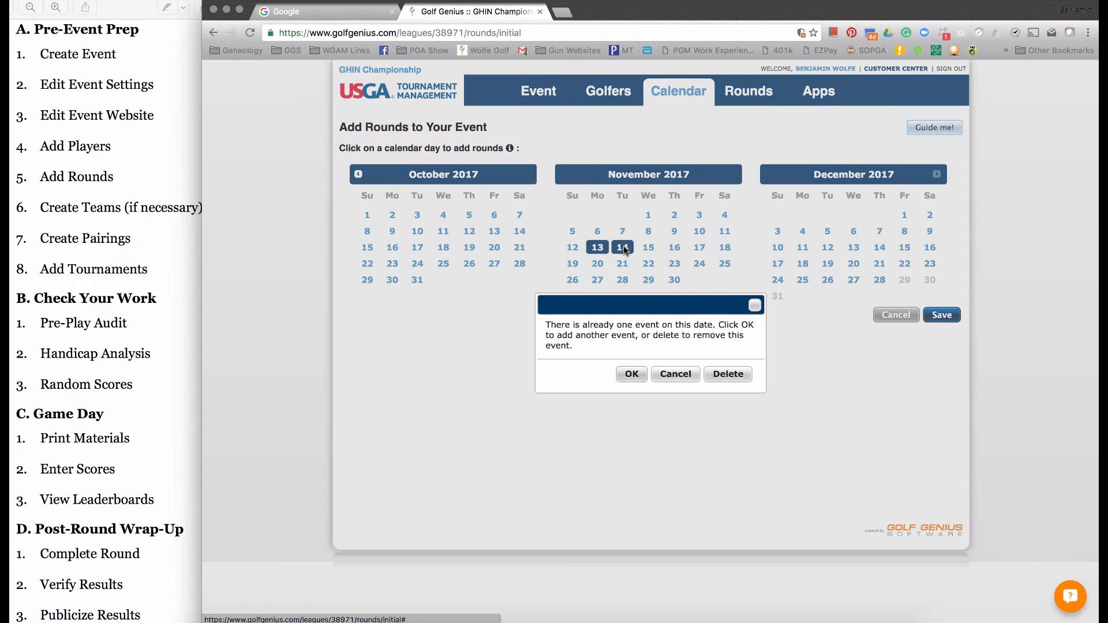
left_click(631, 375)
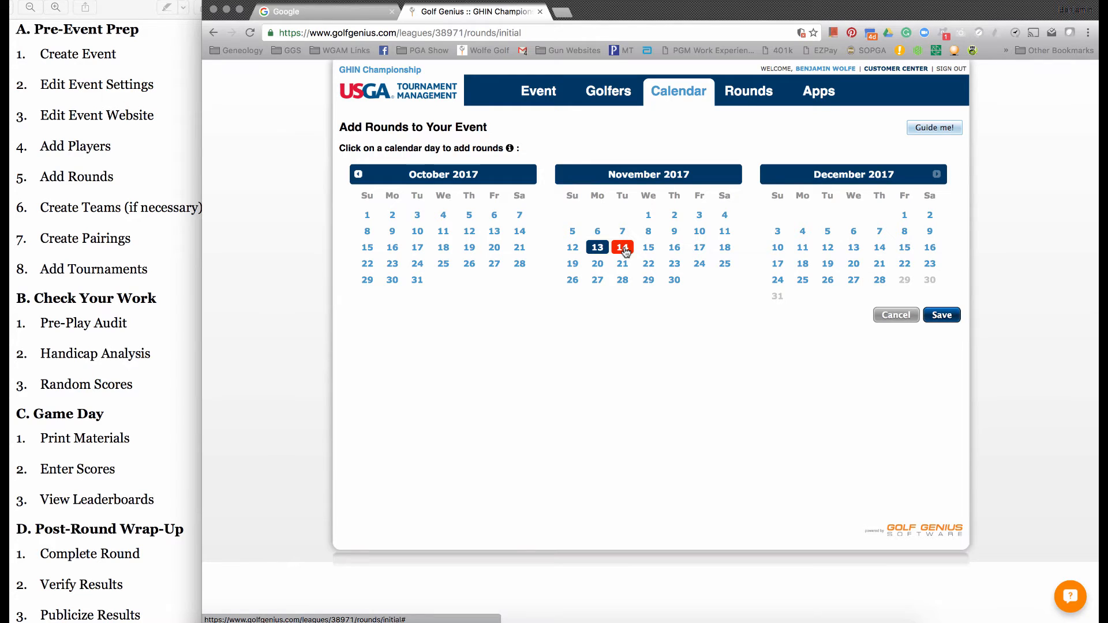
left_click(625, 250)
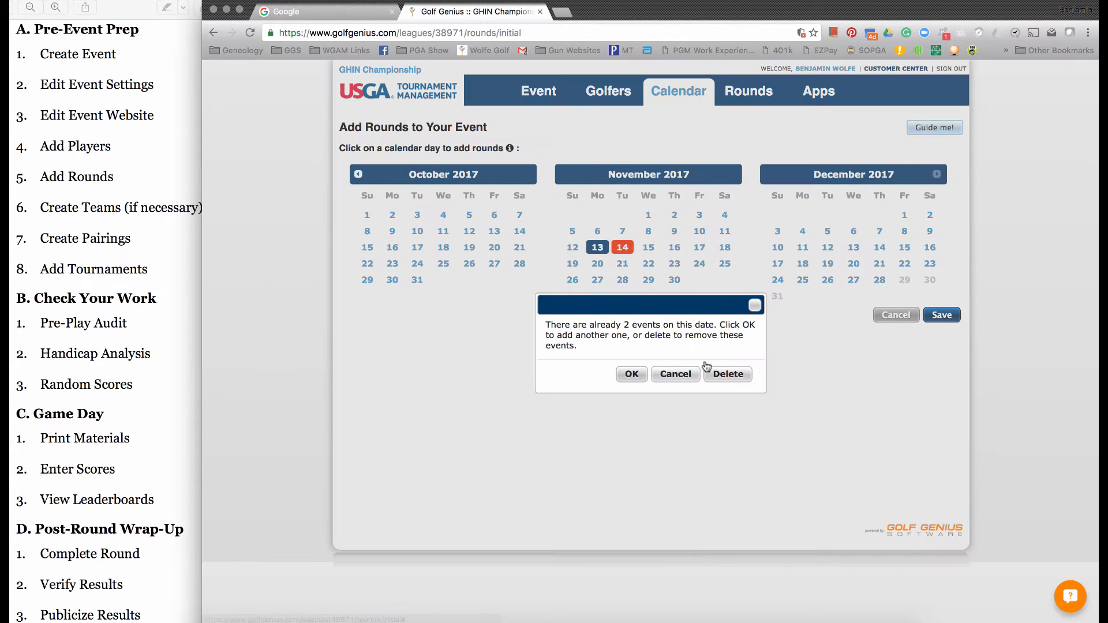
left_click(718, 374)
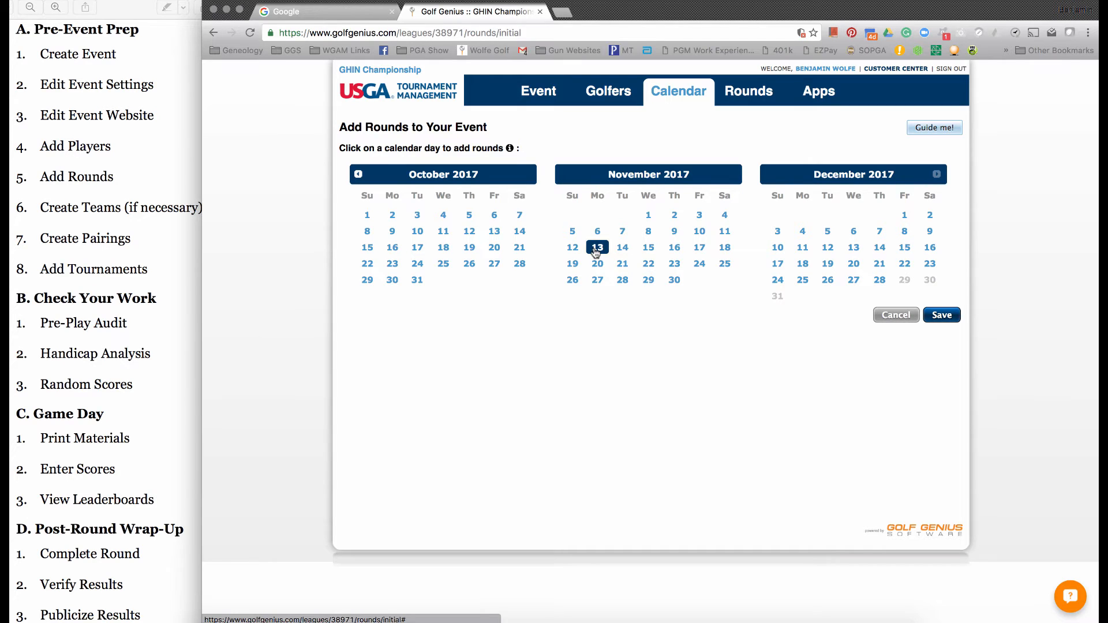
- Save the added round and change its date to 14 November 2017 in the event calendar
left_click(941, 315)
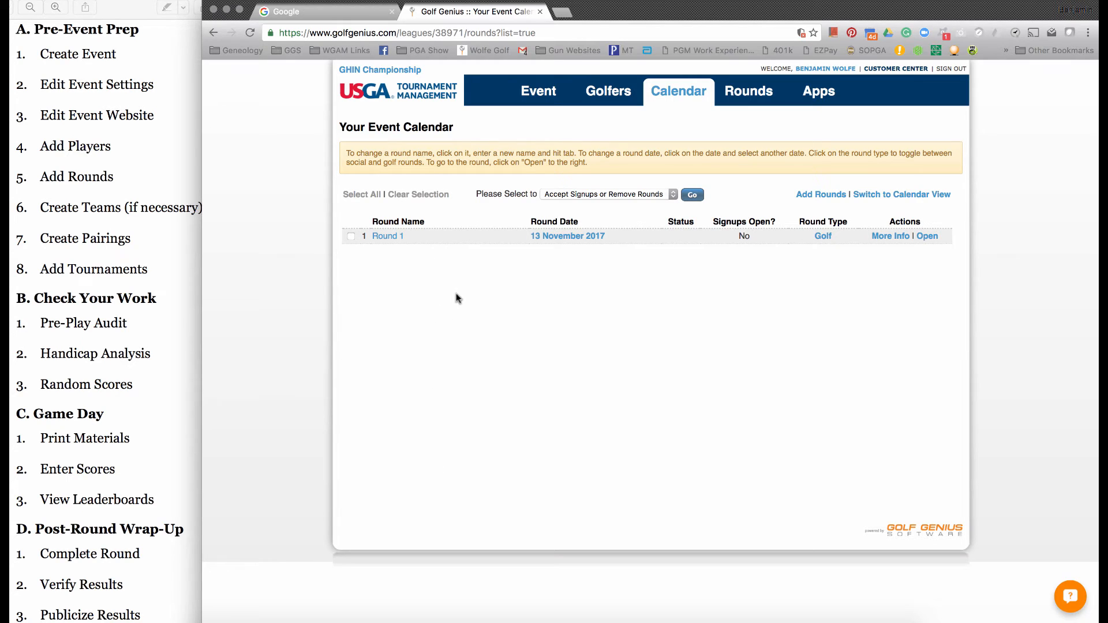
left_click(573, 238)
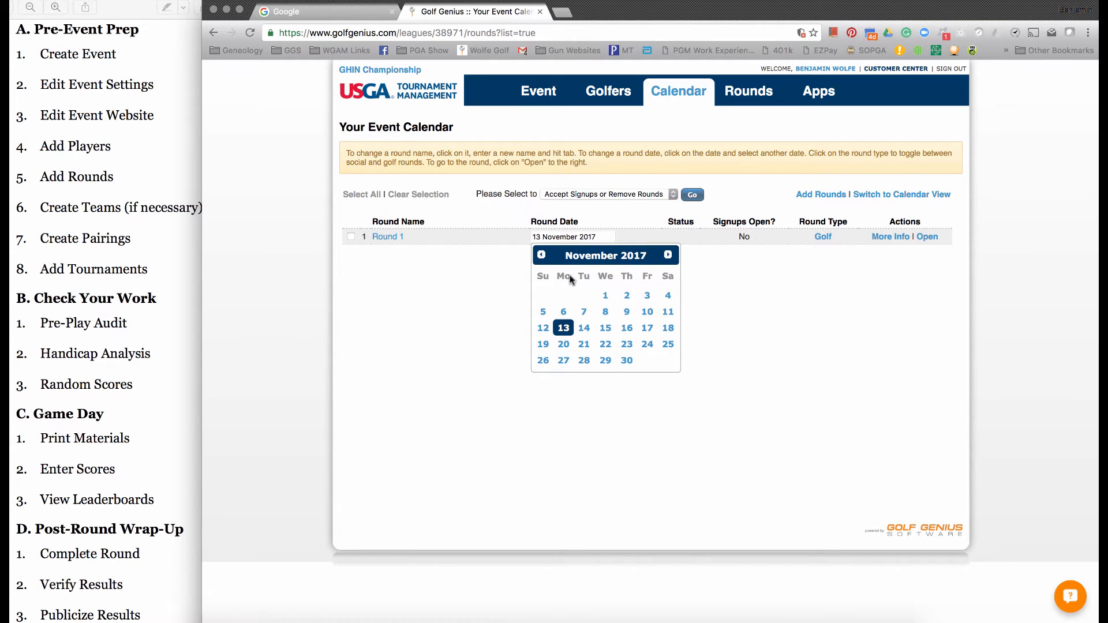
left_click(580, 328)
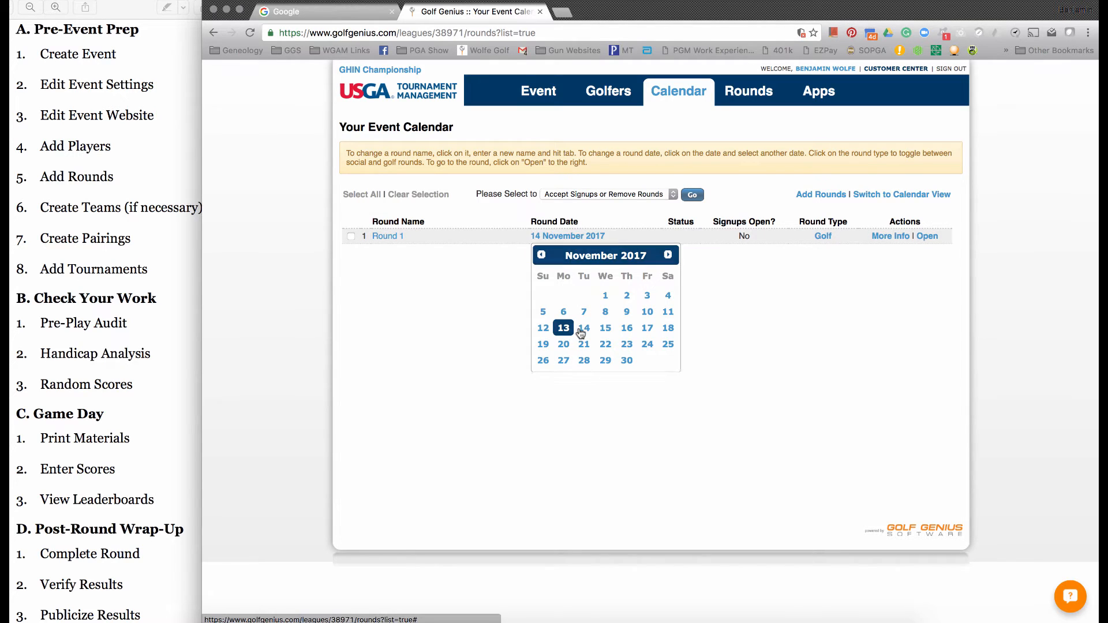
- Rename Round 1 as Best Ball
left_click(385, 236)
type("Best")
type("Bal")
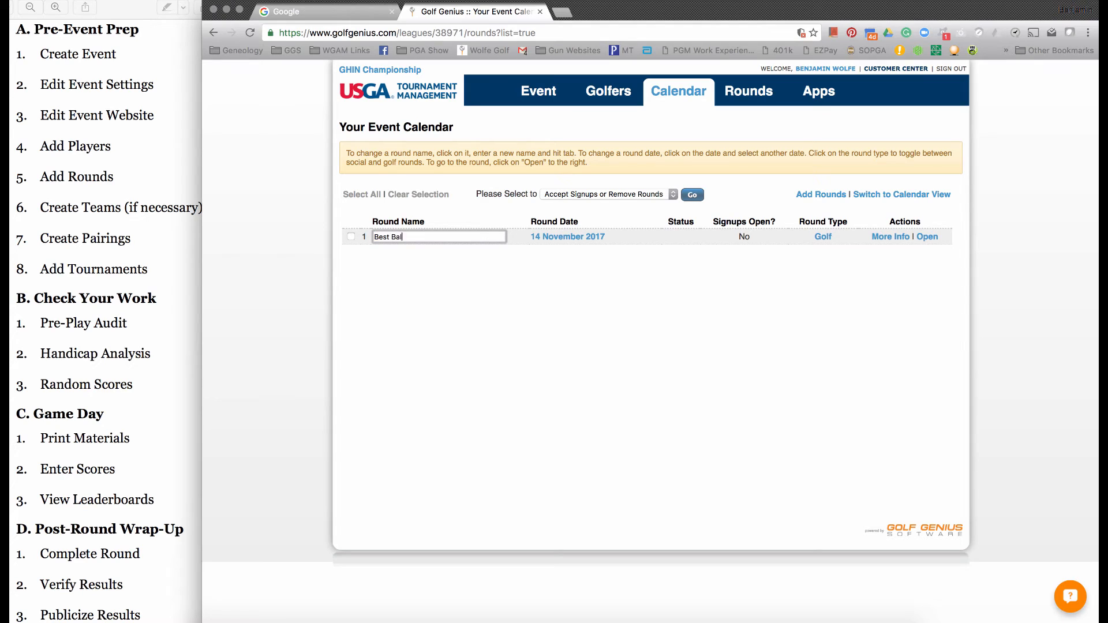
type("l")
key("Tab")
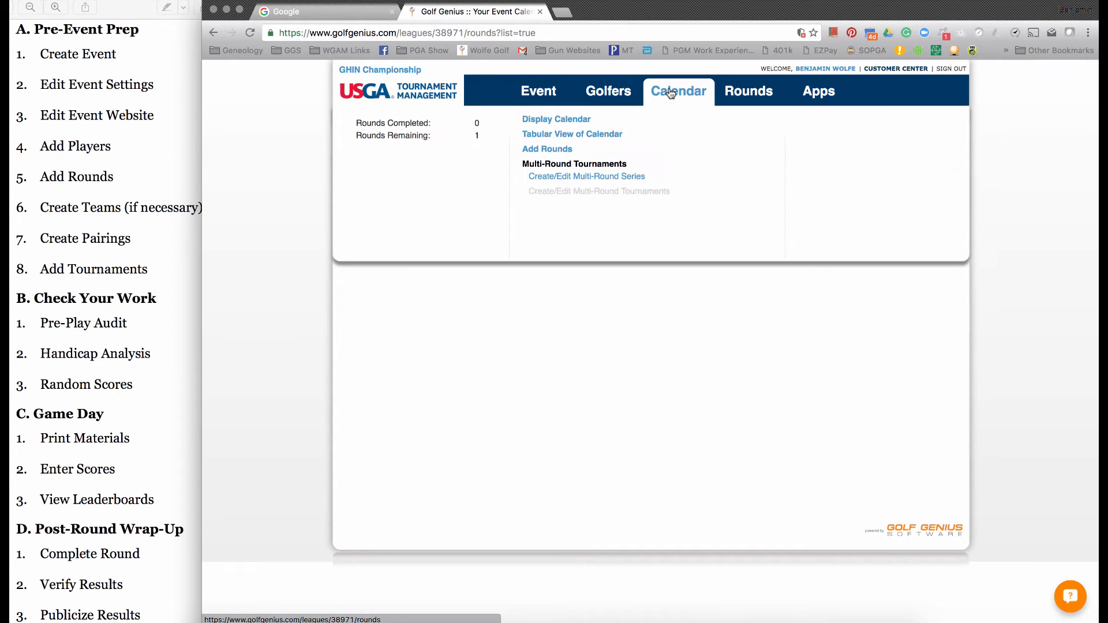
- Select the Best Ball round among the upcoming events and start creating new pairings for it
mouse_move(744, 89)
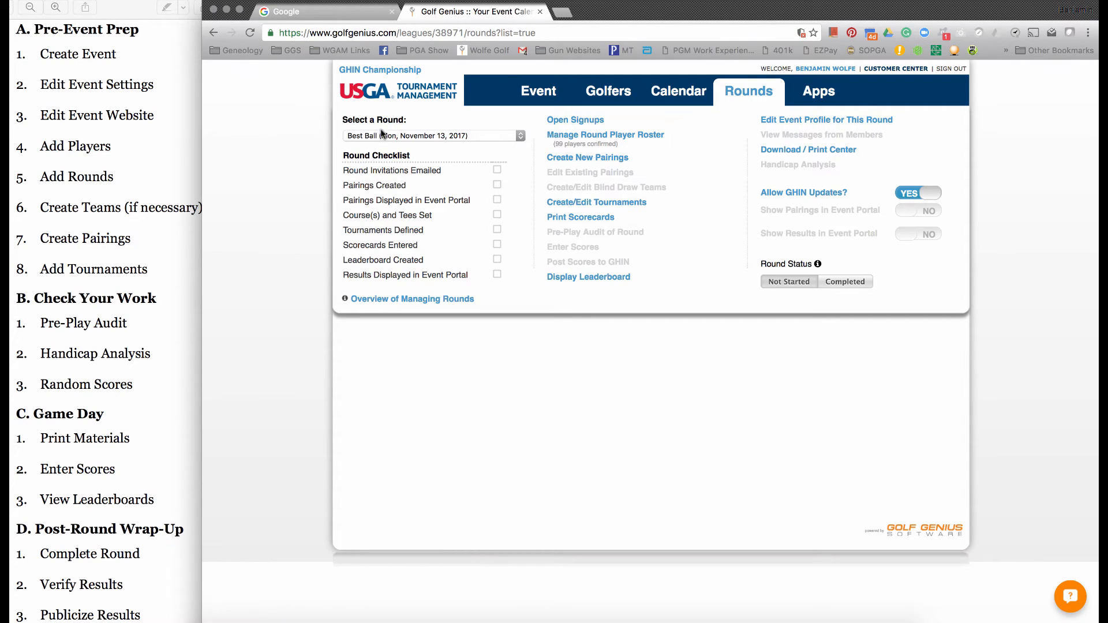
left_click(396, 136)
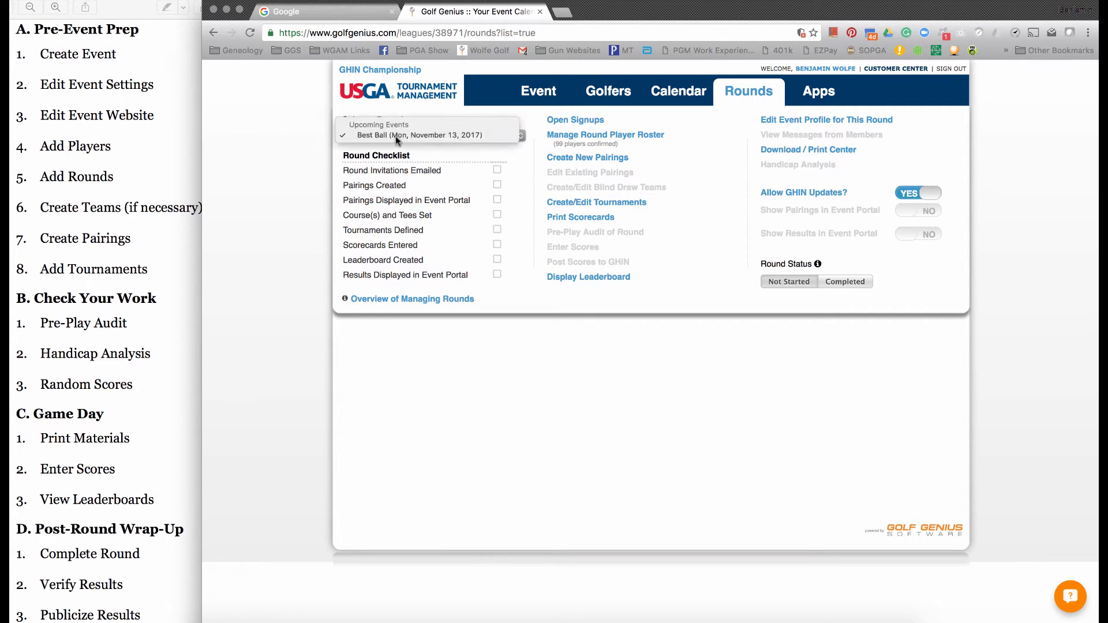
left_click(395, 136)
left_click(396, 136)
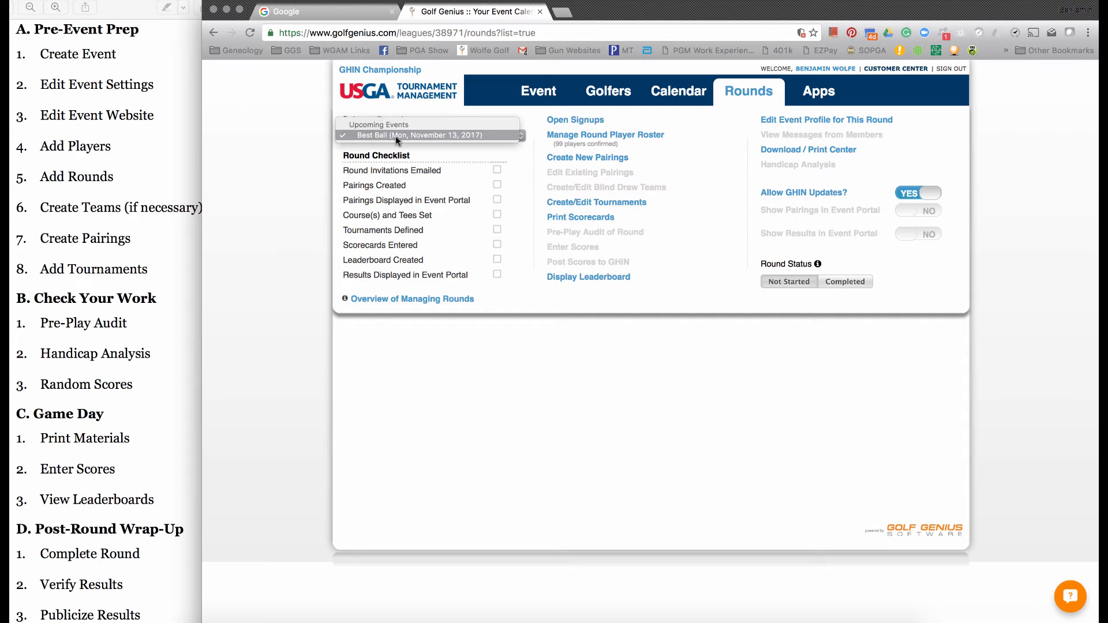
left_click(400, 135)
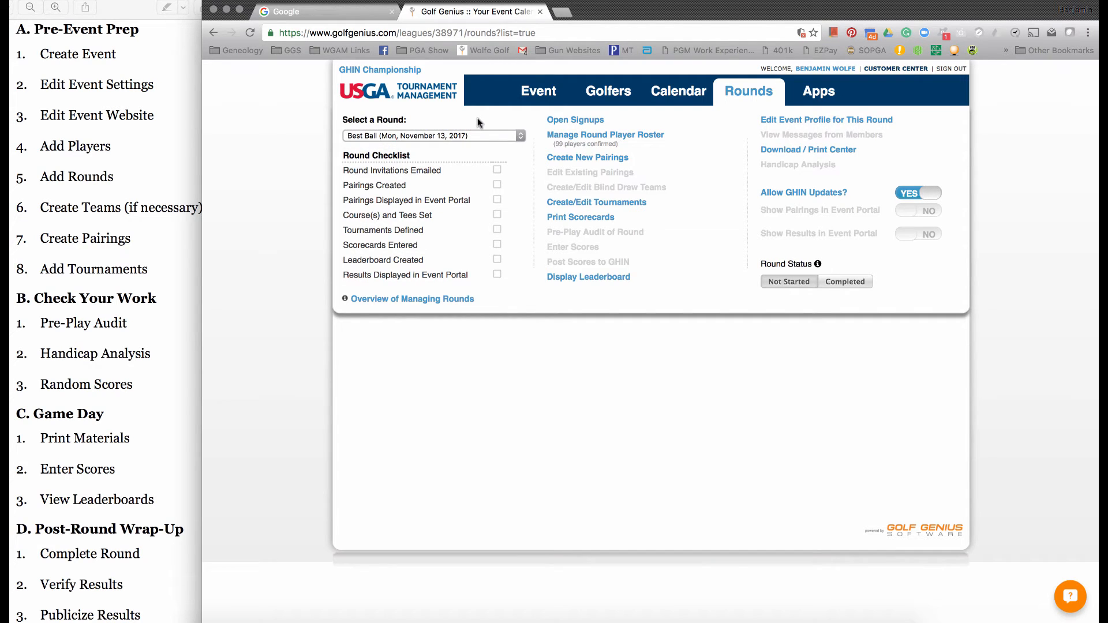
left_click(479, 136)
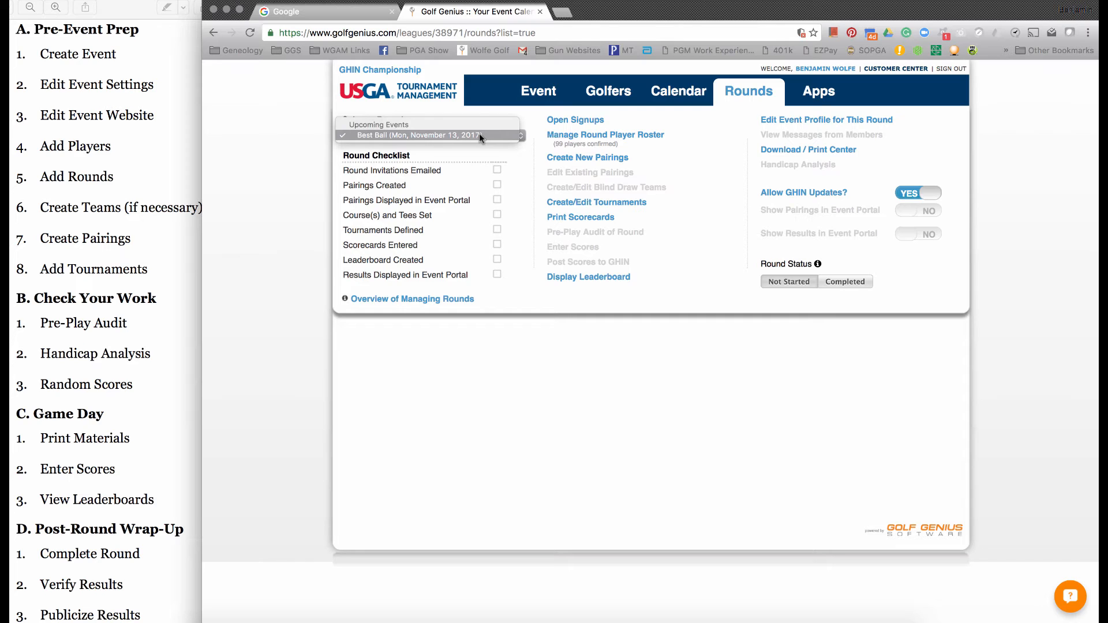
left_click(660, 171)
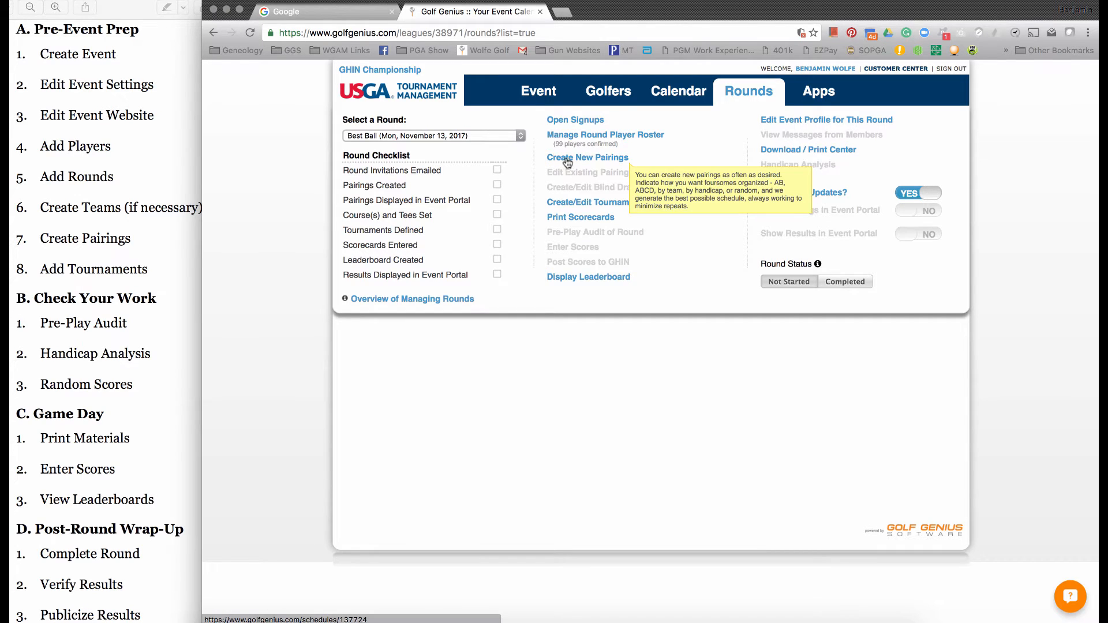
left_click(497, 136)
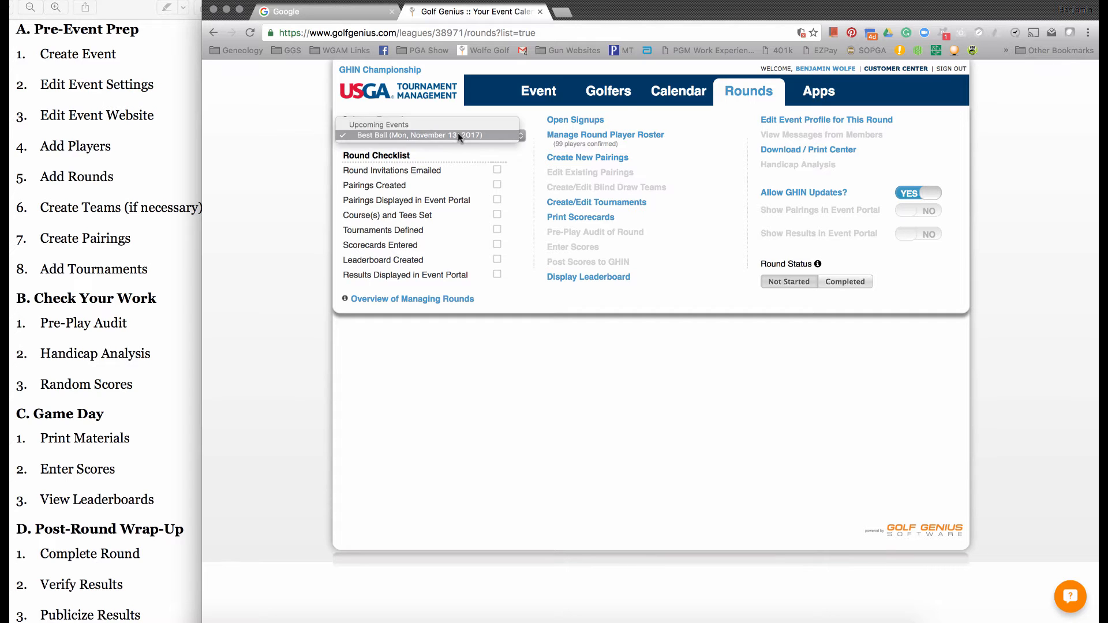
left_click(458, 135)
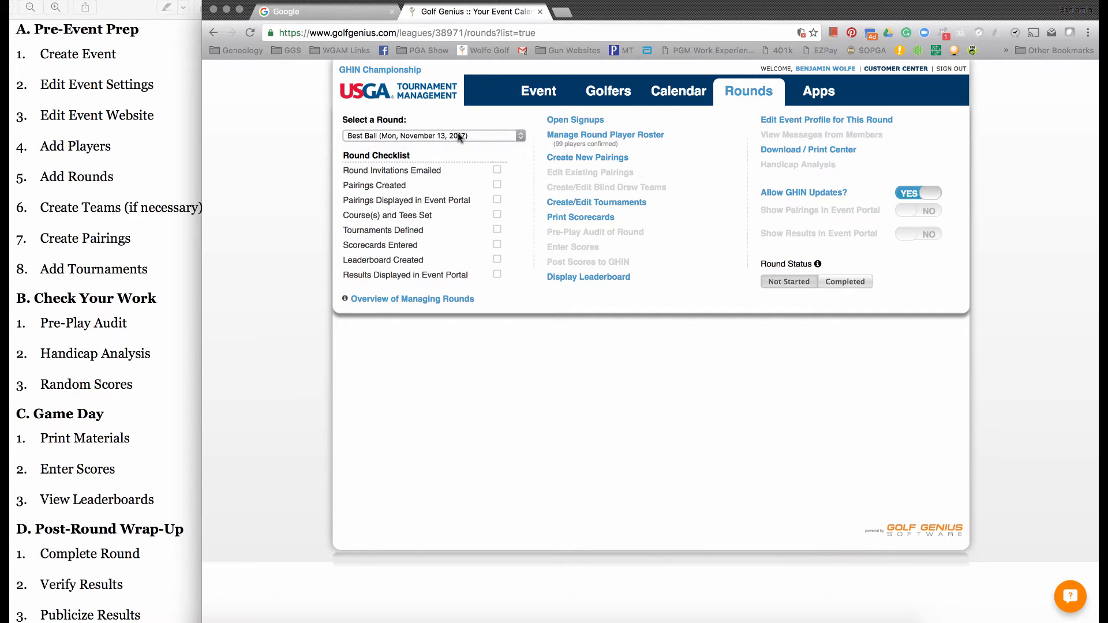
left_click(582, 159)
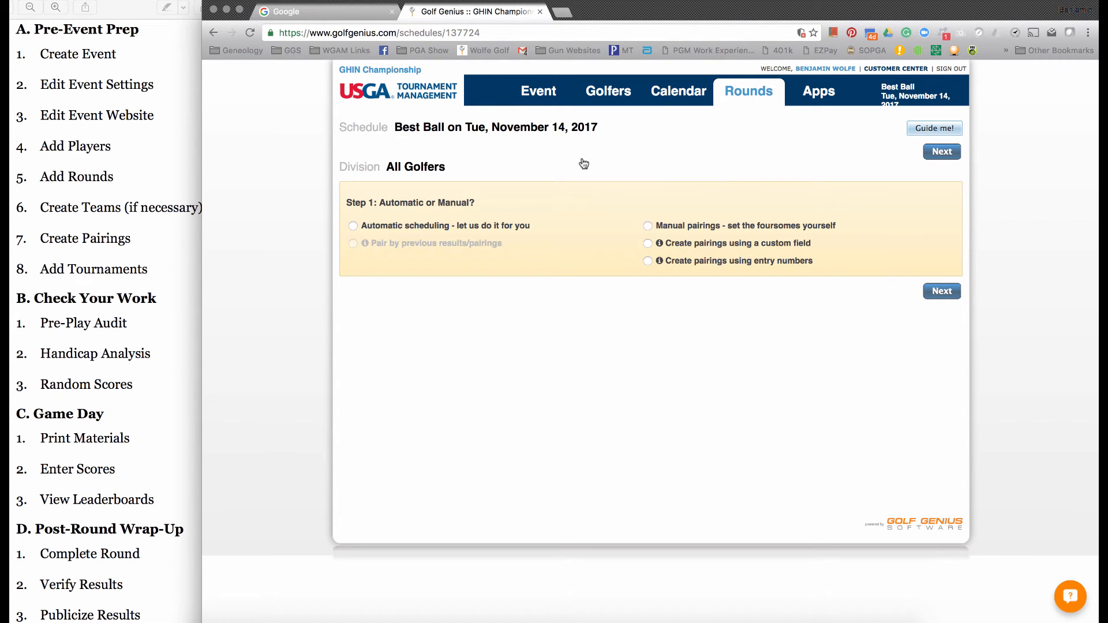
- Choose manual pairings and create a foursome from the first listed golfer and three others
left_click(685, 226)
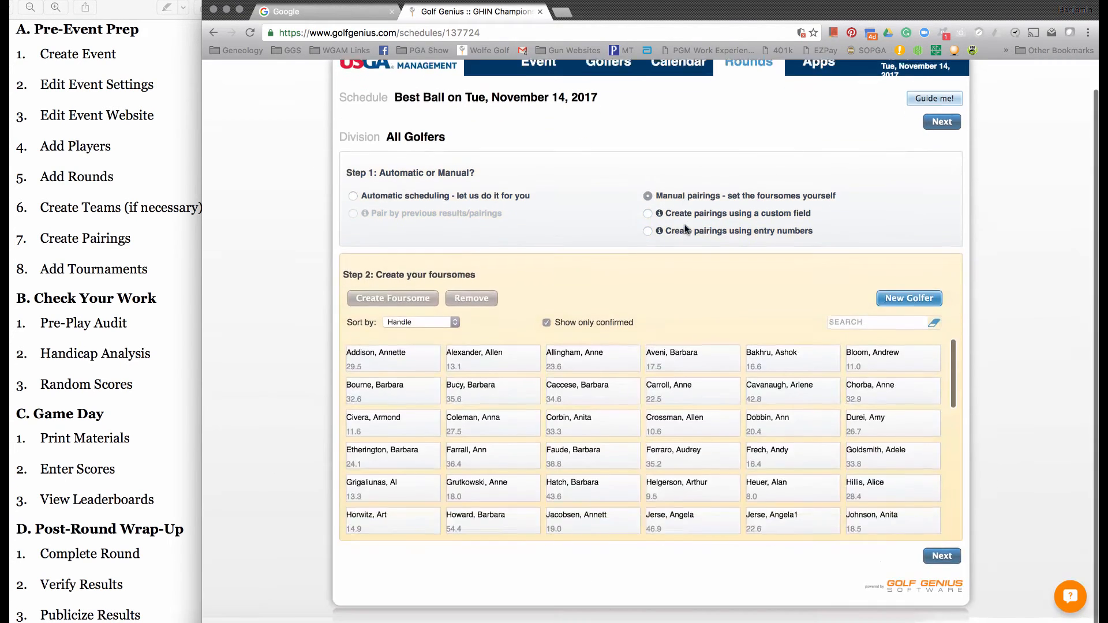
left_click(422, 362)
left_click(494, 401)
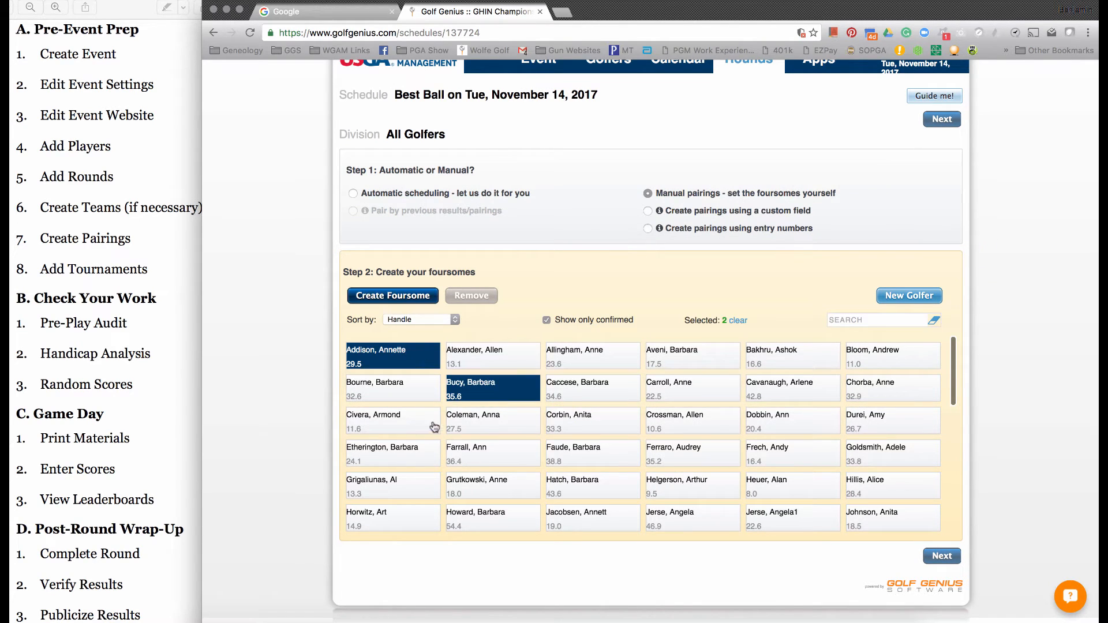
left_click(462, 455)
left_click(430, 420)
left_click(417, 298)
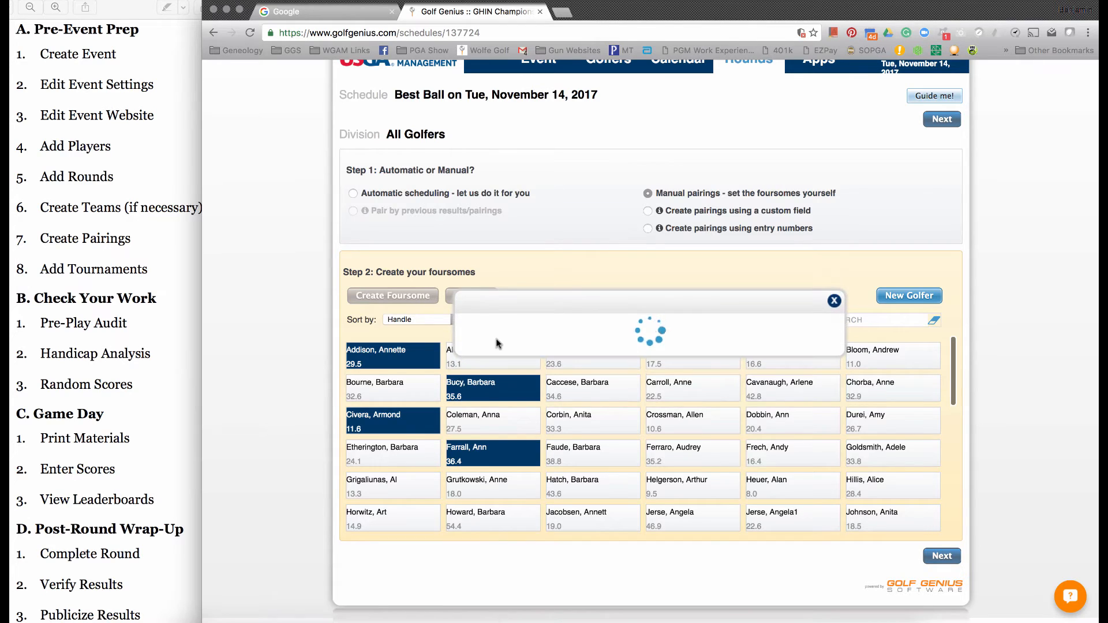
- Create a second foursome from four unpaired golfers and sort the golfer list by gender
left_click(509, 388)
left_click(563, 417)
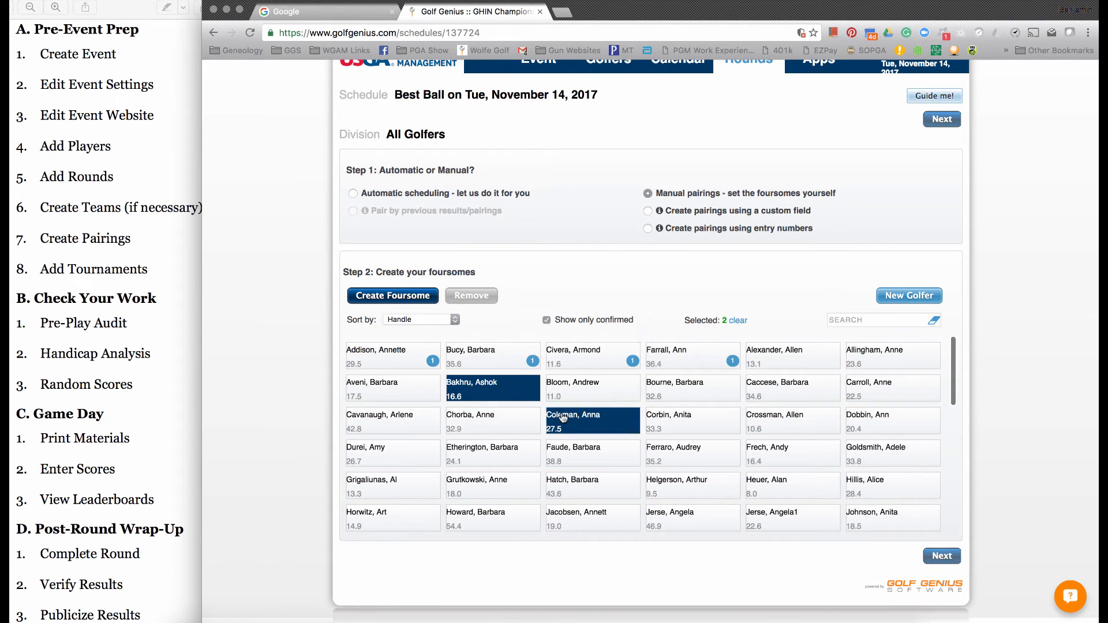
left_click(595, 398)
left_click(644, 399)
left_click(422, 297)
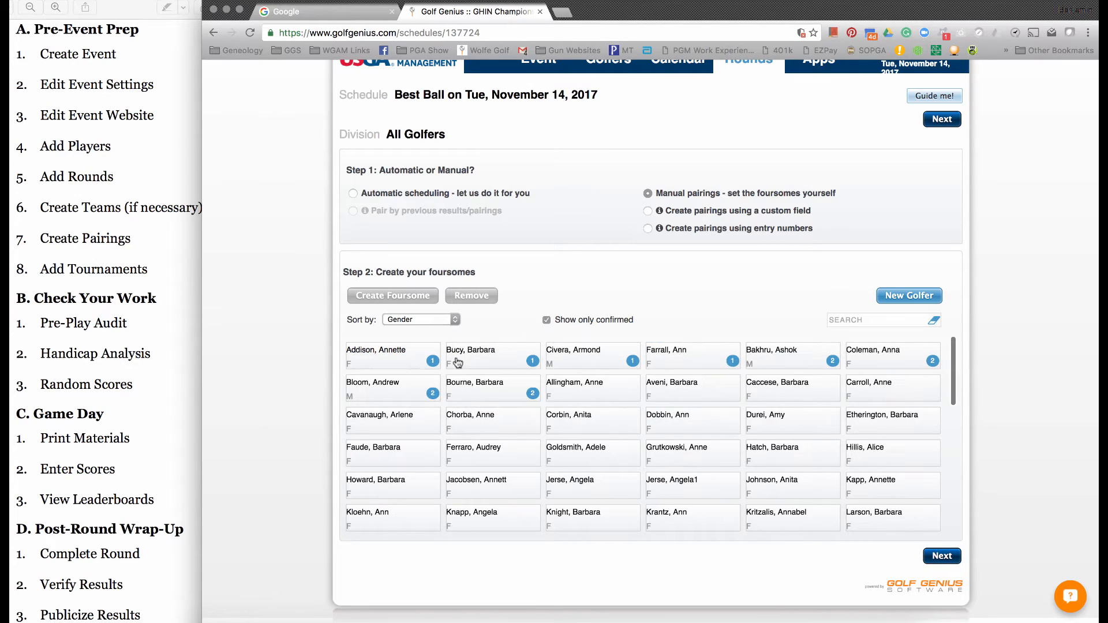
- Remove the second foursome and the first foursome from the manual pairings
left_click(472, 390)
left_click(472, 296)
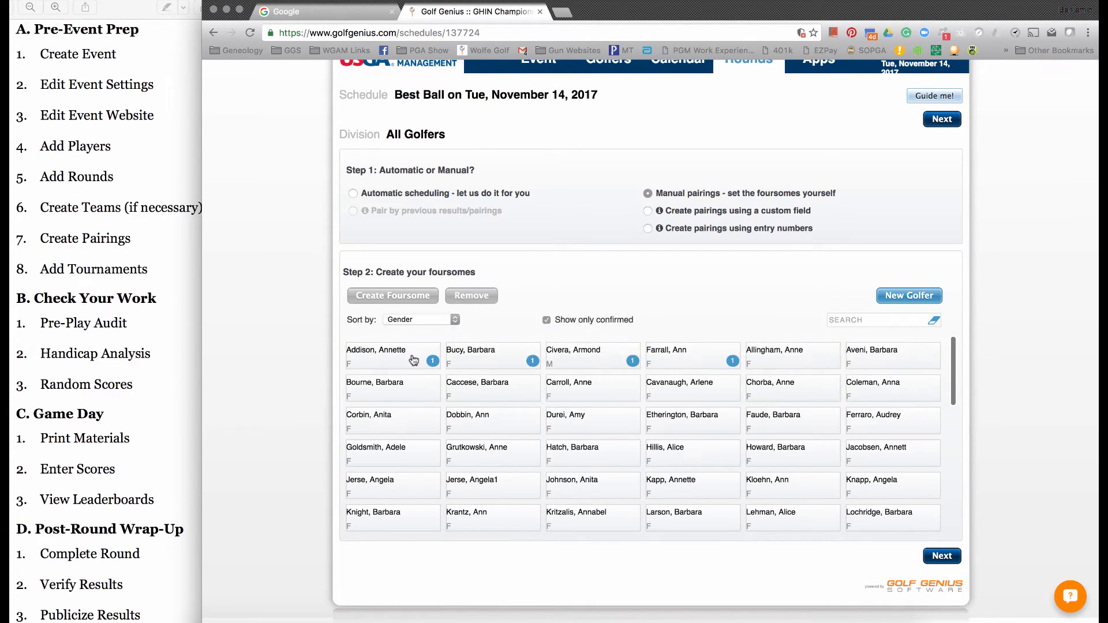
left_click(413, 360)
left_click(472, 296)
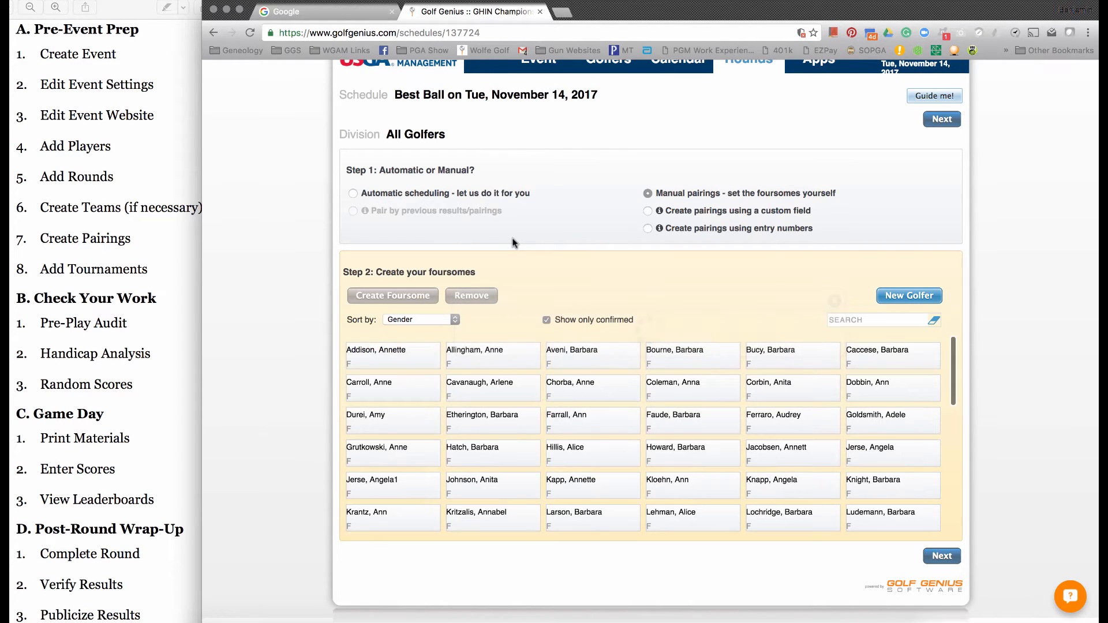
- Switch the pairings to automatic scheduling and have the golfers further scheduled randomly
left_click(427, 199)
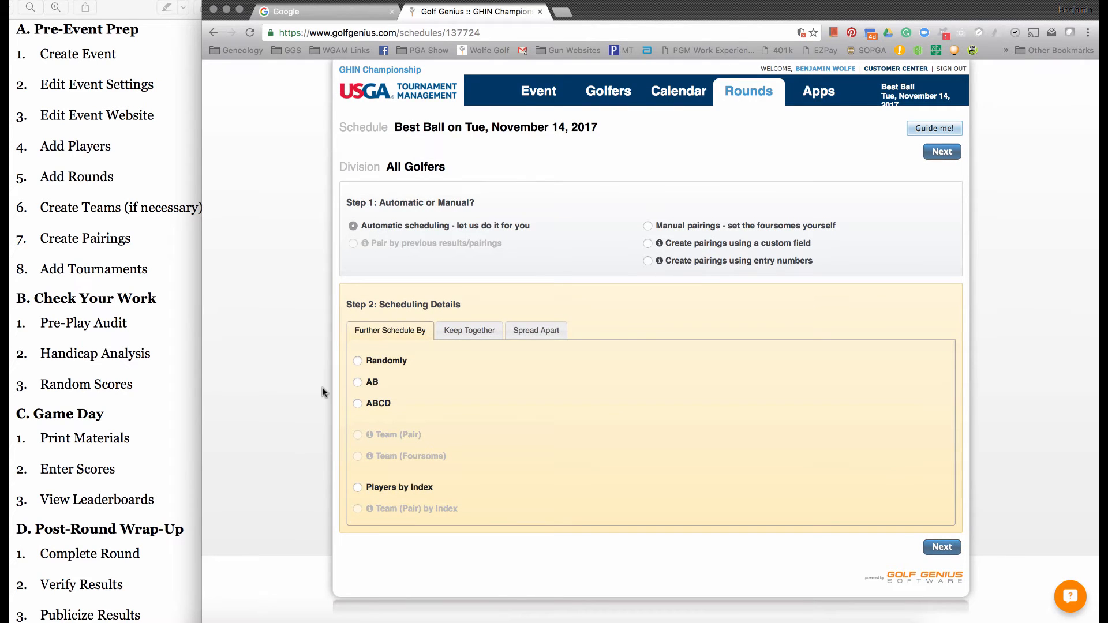
left_click(379, 362)
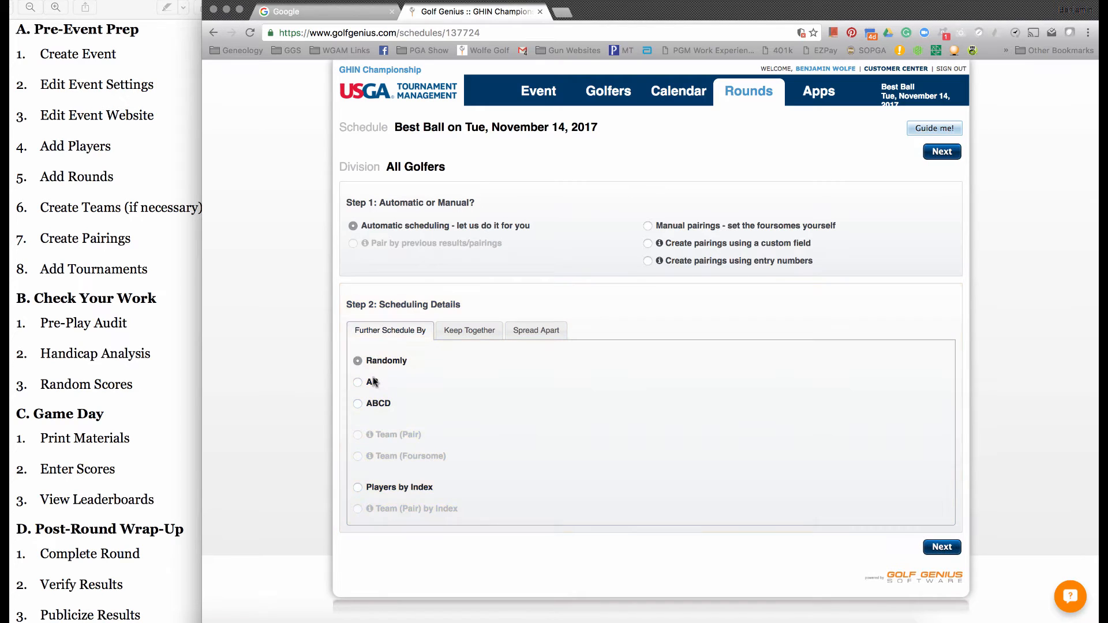
- Try the AB, ABCD and Players by Index scheduling options, returning to random scheduling
left_click(376, 384)
left_click(383, 406)
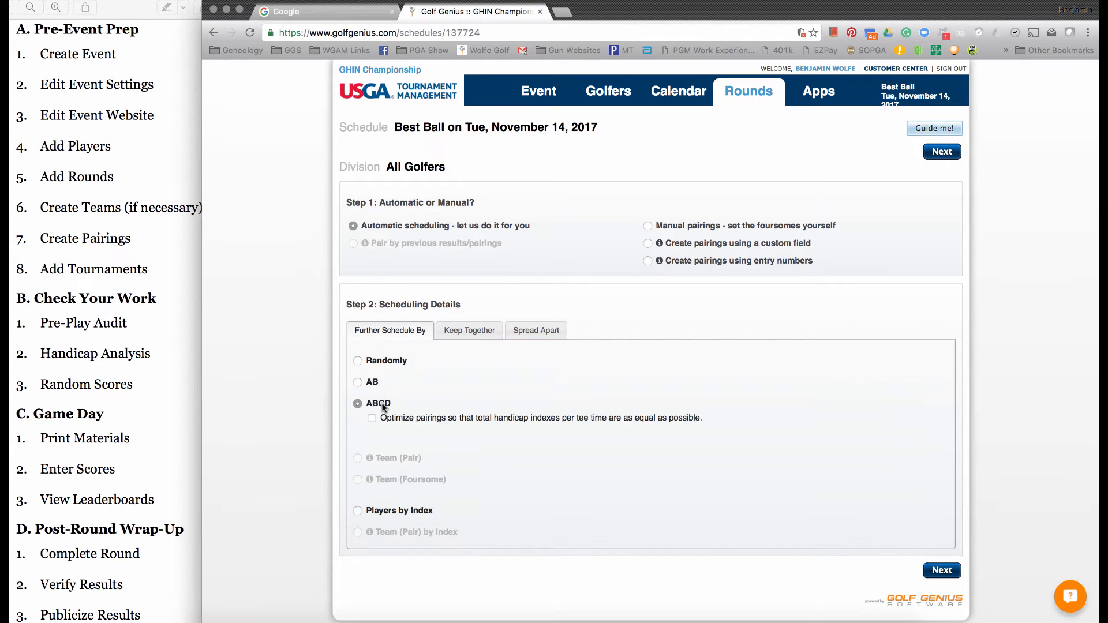
left_click(403, 511)
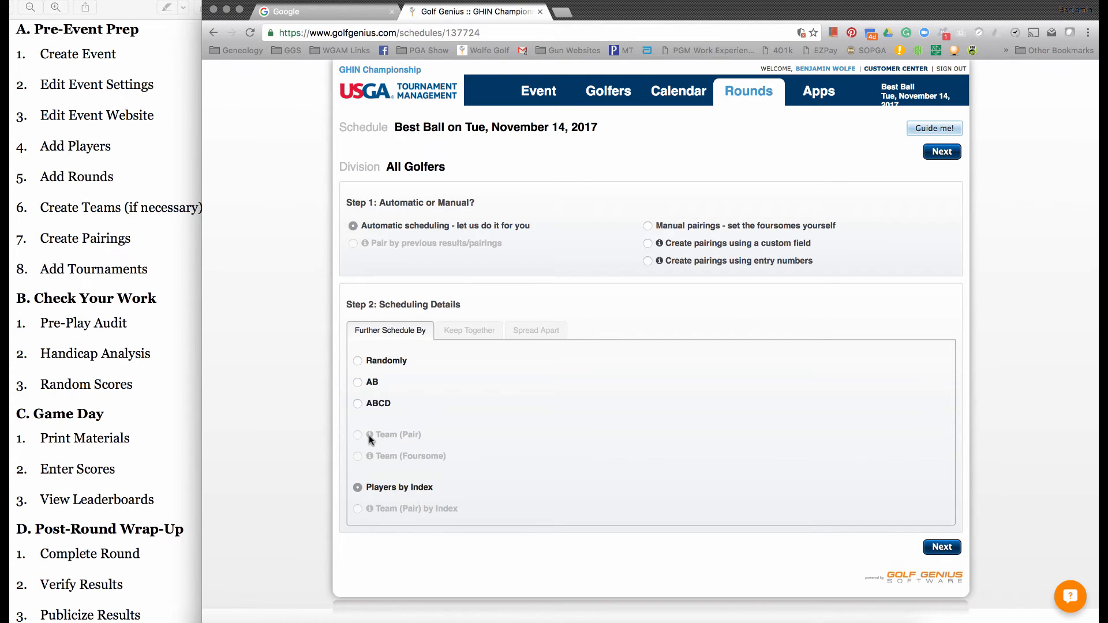
mouse_move(369, 436)
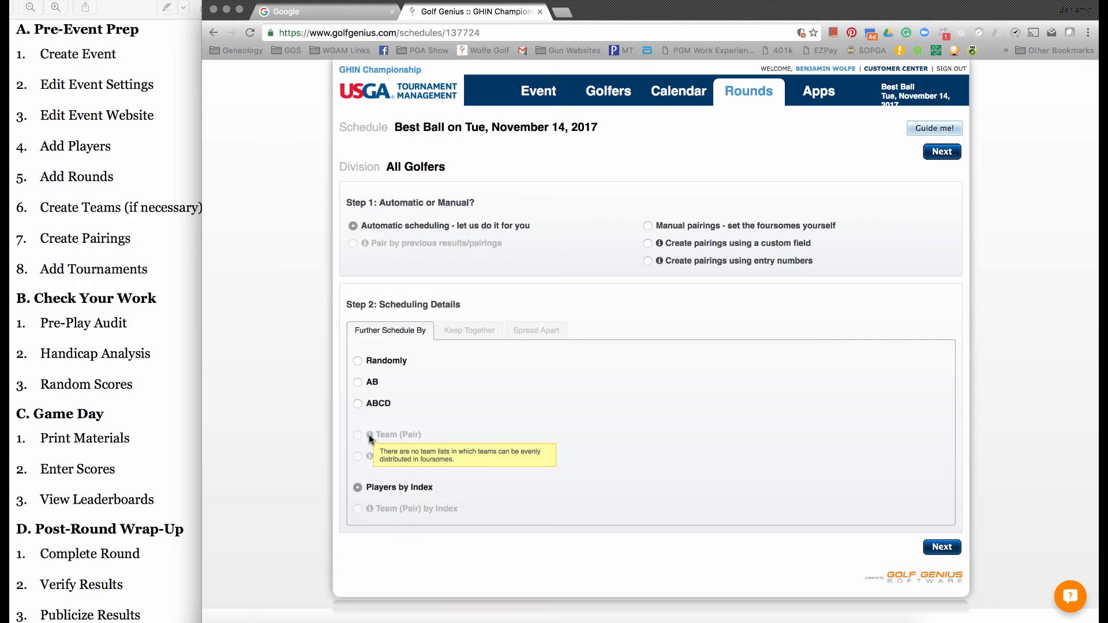
left_click(383, 362)
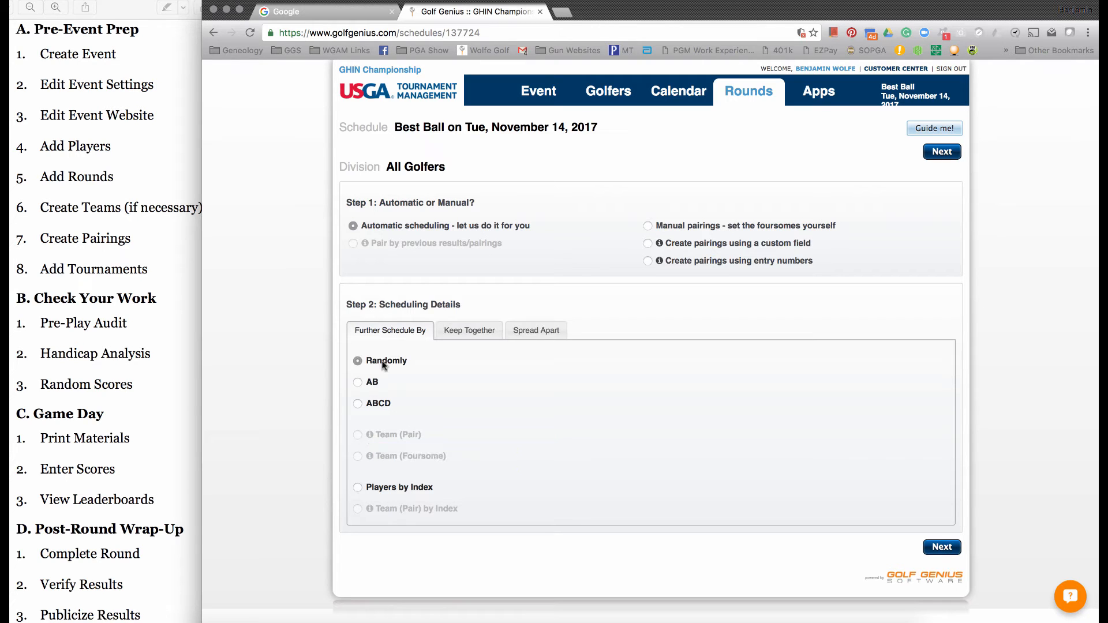
- Define a keep-together list with the first listed golfer (29.5 index) and the golfer with the 35.6 index
left_click(461, 327)
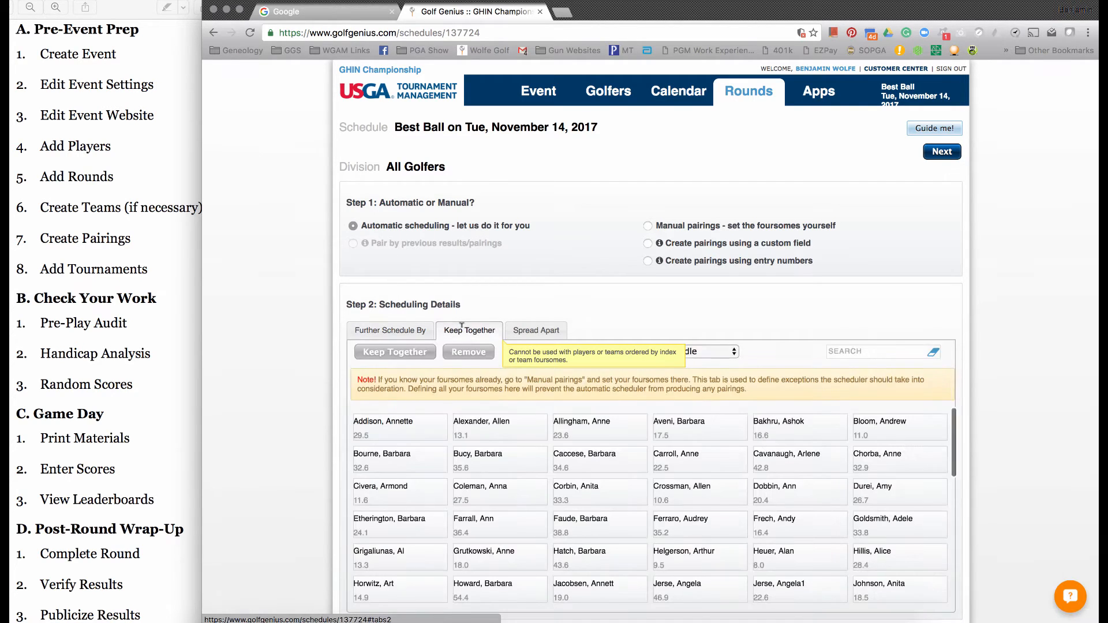
scroll(461, 327, "down", 2)
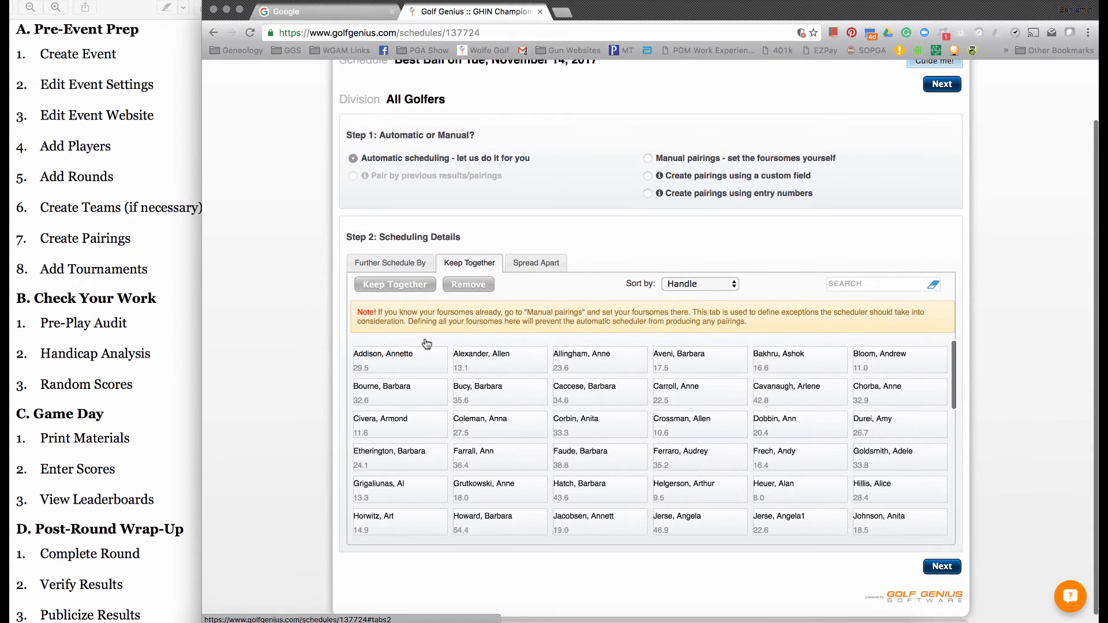
left_click(406, 363)
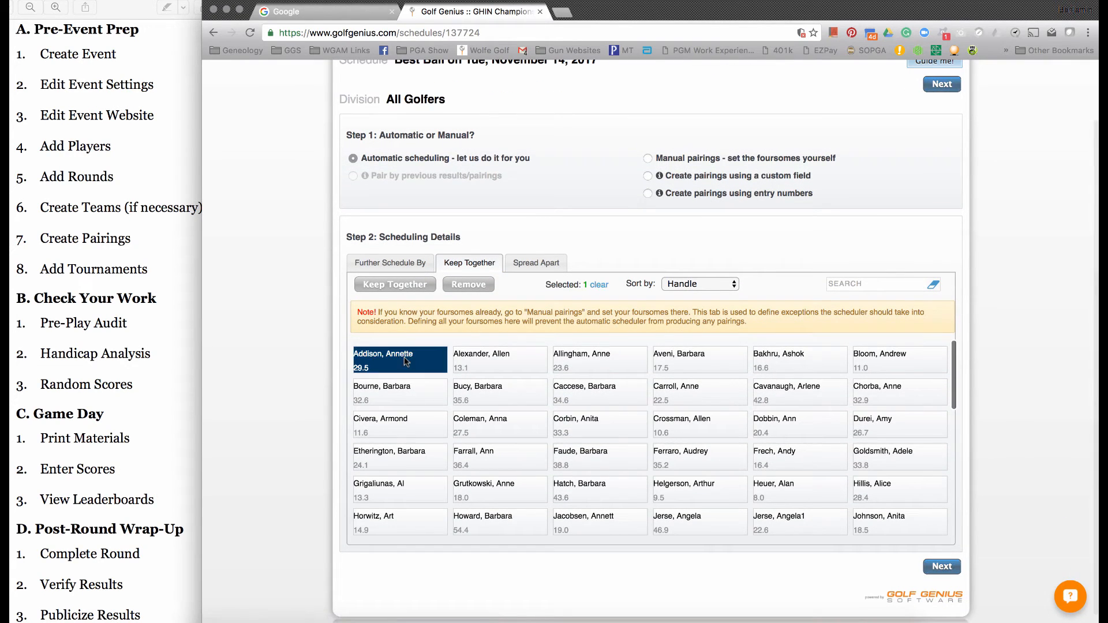
left_click(490, 396)
left_click(394, 283)
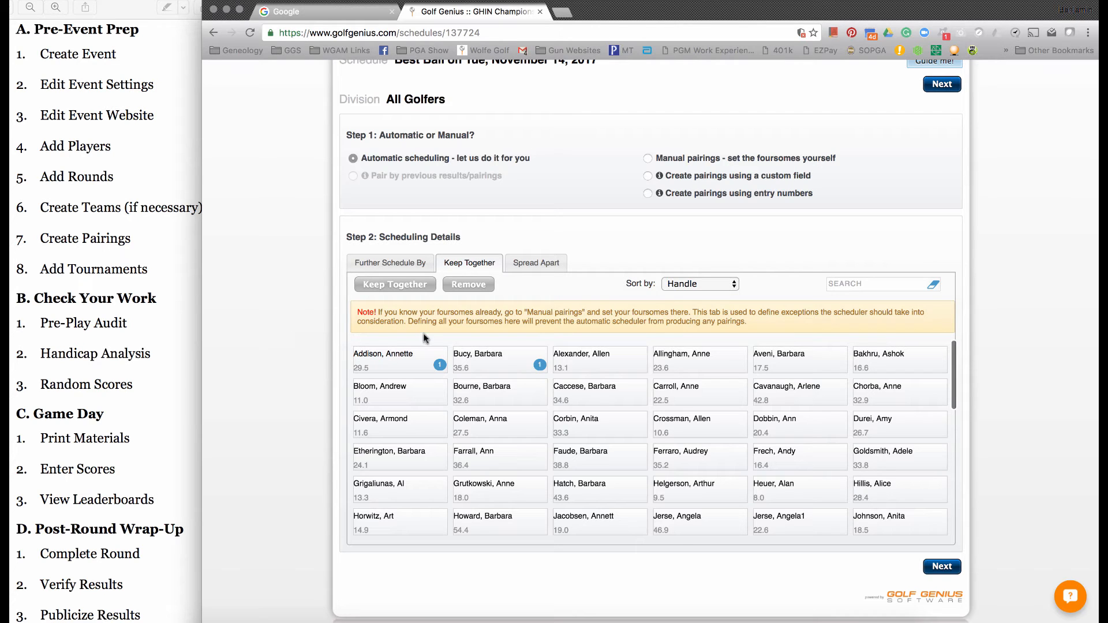
- Define a spread-apart list with the golfers whose indexes are 13.1 and 11.0
left_click(525, 264)
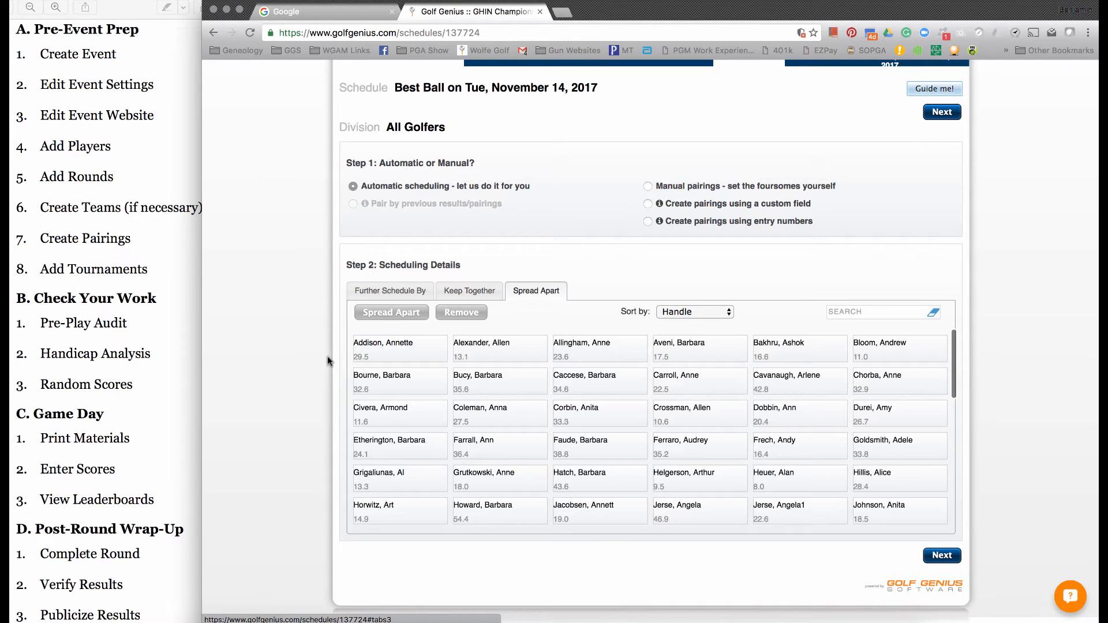
left_click(526, 354)
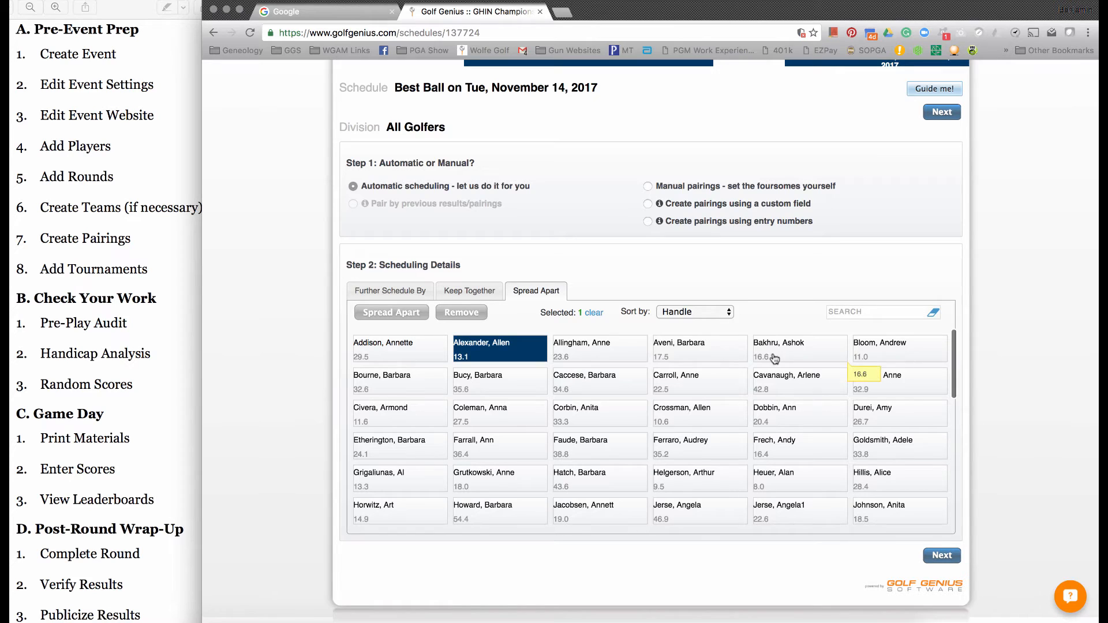
left_click(871, 355)
left_click(408, 315)
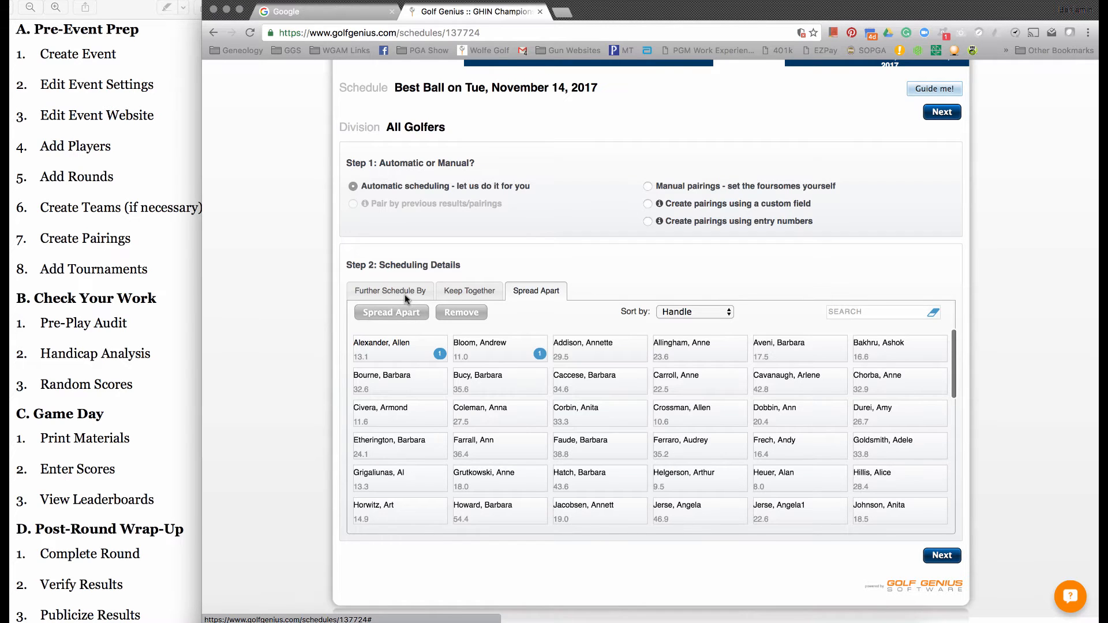
- Review the random scheduling choice and generate the automatic pairings for all golfers with the current settings
left_click(404, 294)
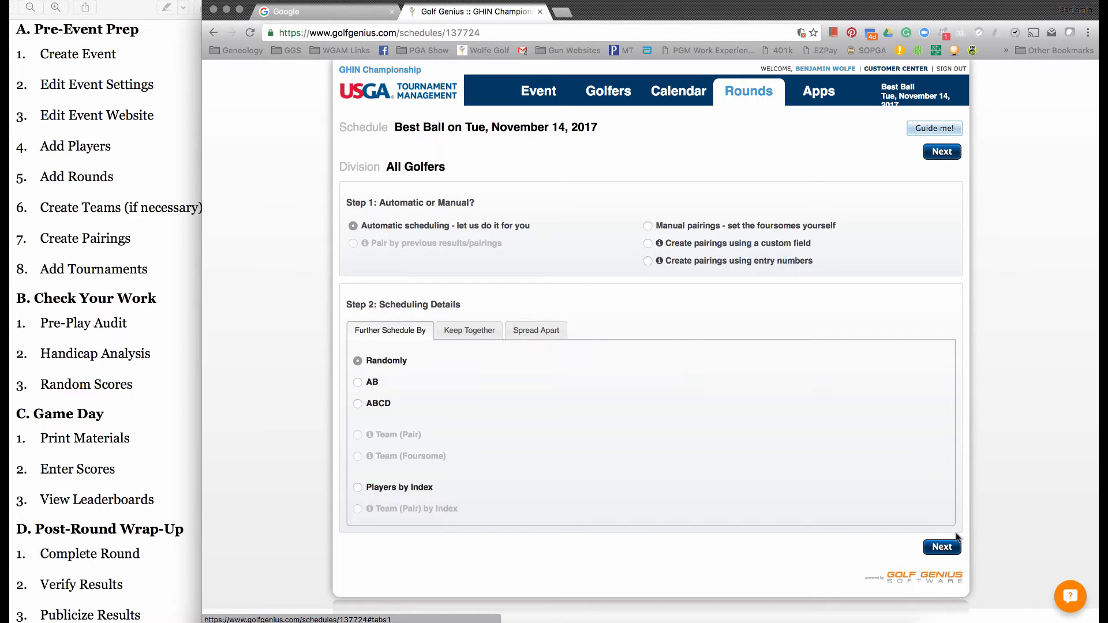
left_click(949, 550)
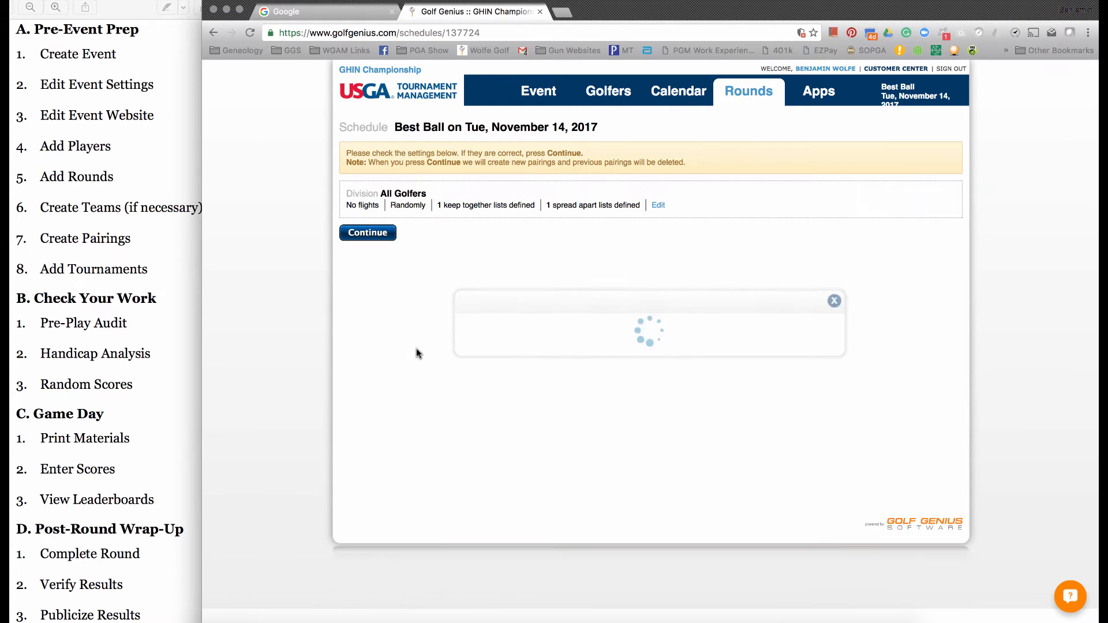
left_click(367, 236)
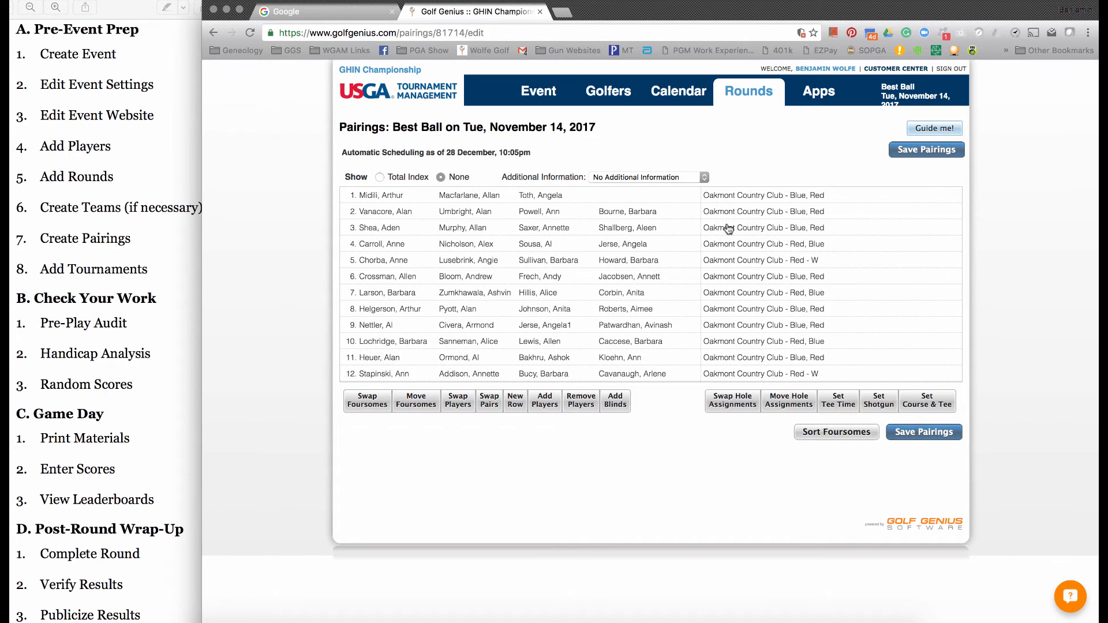
- Assign the Oakmont Country Club - Green tees, all 18 holes, to all male players in the pairings
mouse_move(545, 198)
left_click(936, 400)
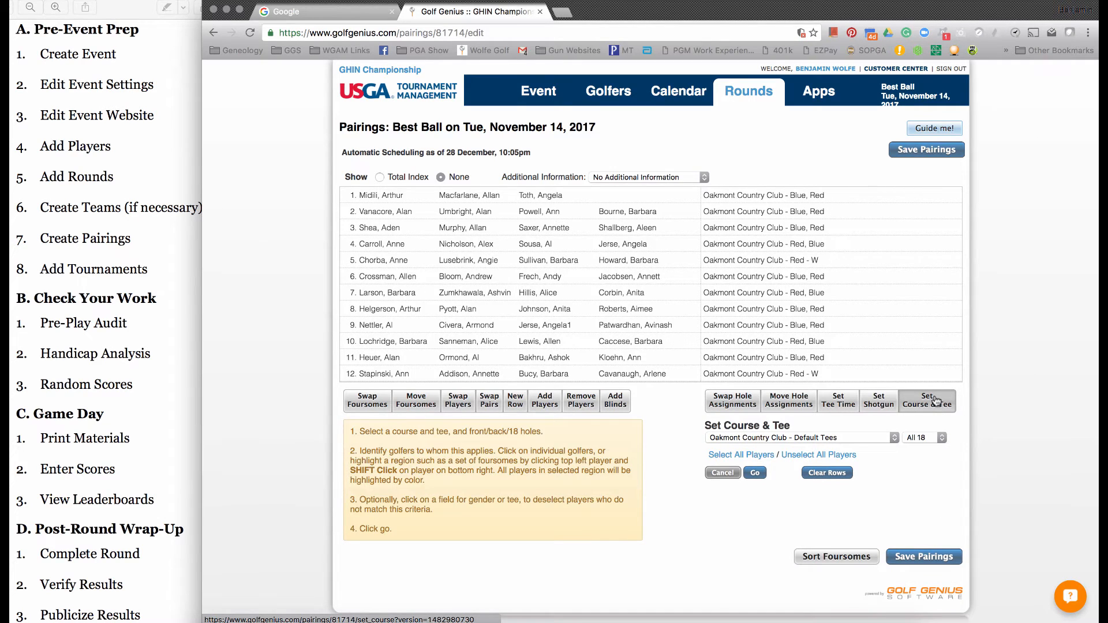
left_click(804, 437)
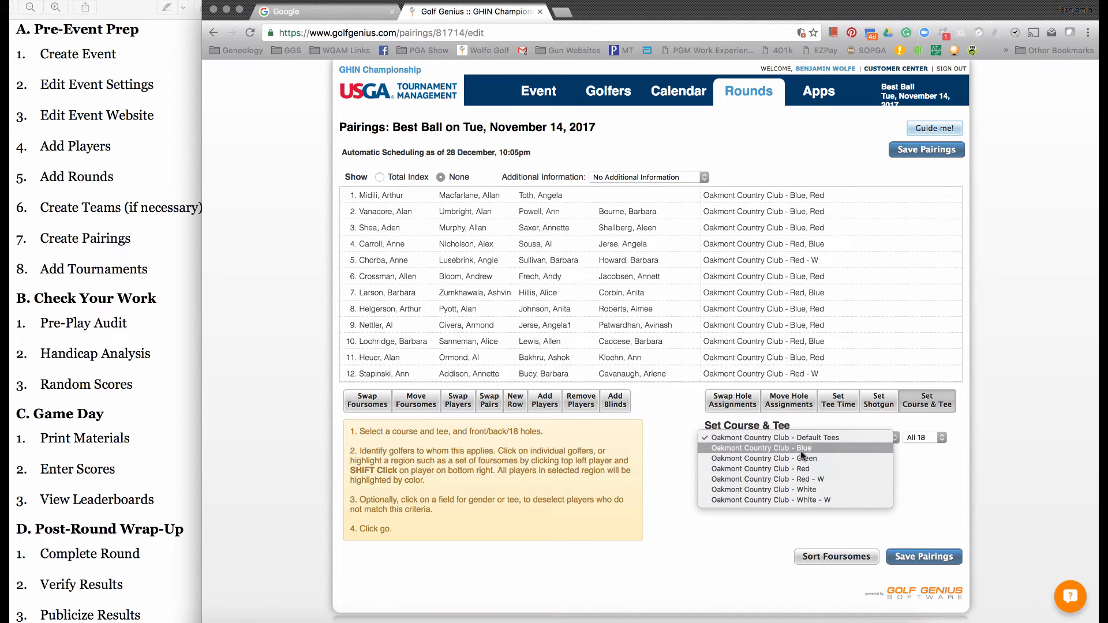
left_click(799, 457)
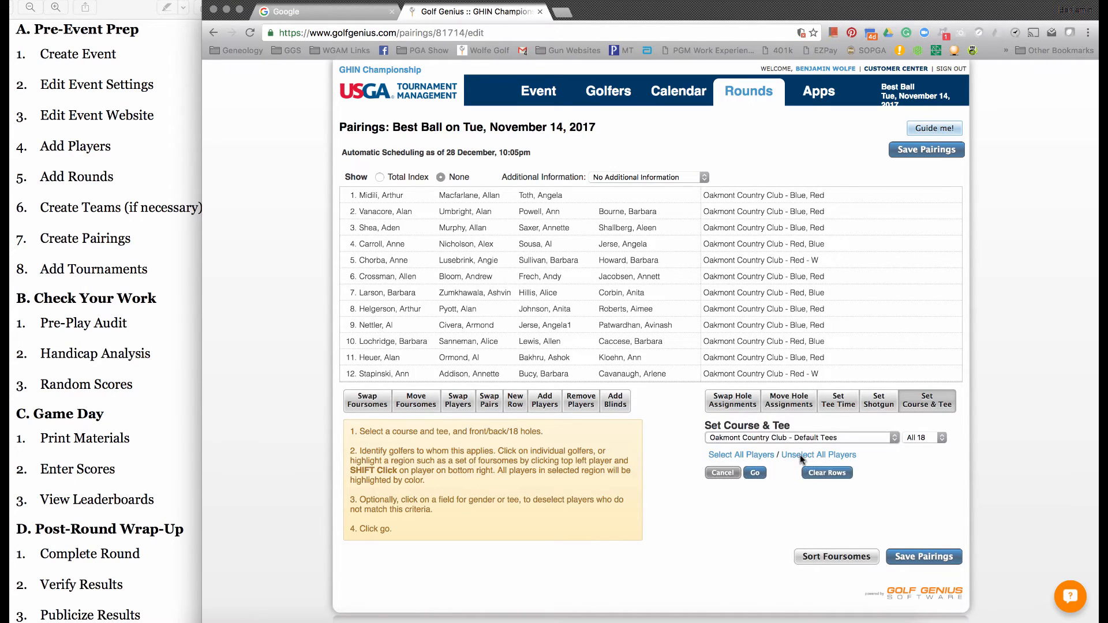
left_click(760, 455)
left_click(873, 472)
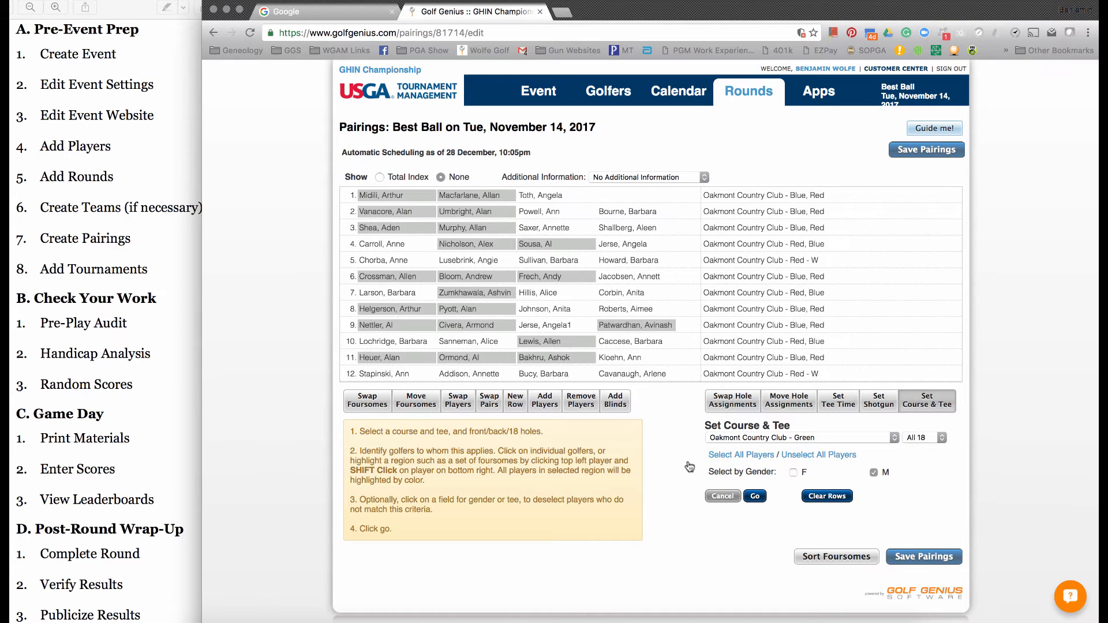
left_click(755, 496)
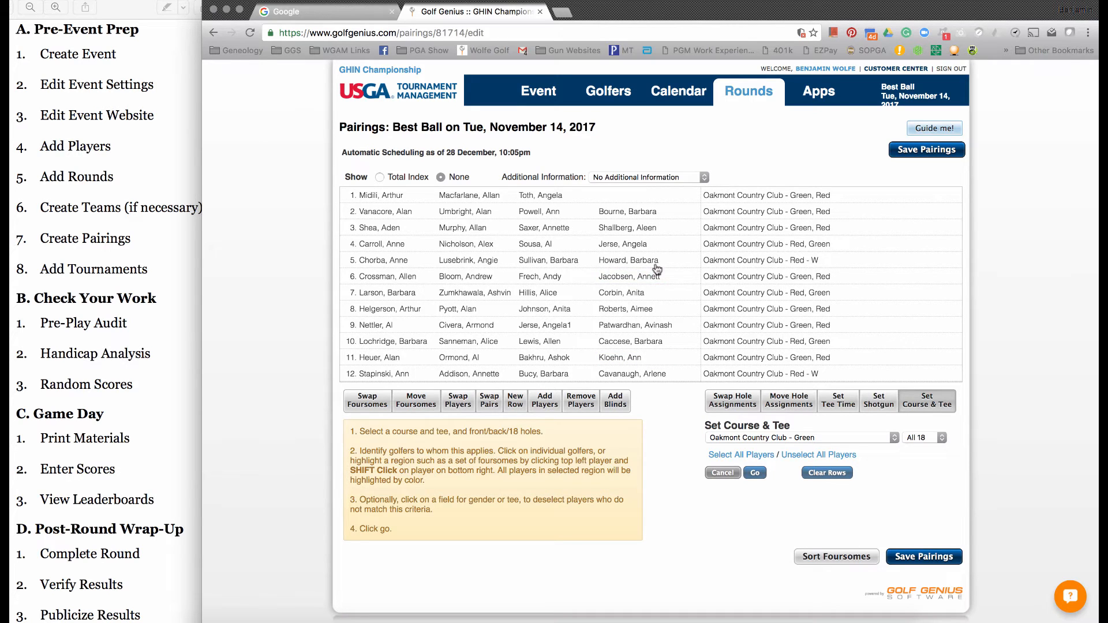
- Assign the Oakmont Country Club - White - W tees to the fourth golfer in foursome 2 and the first golfers in foursomes 4, 5 and 7
mouse_move(625, 218)
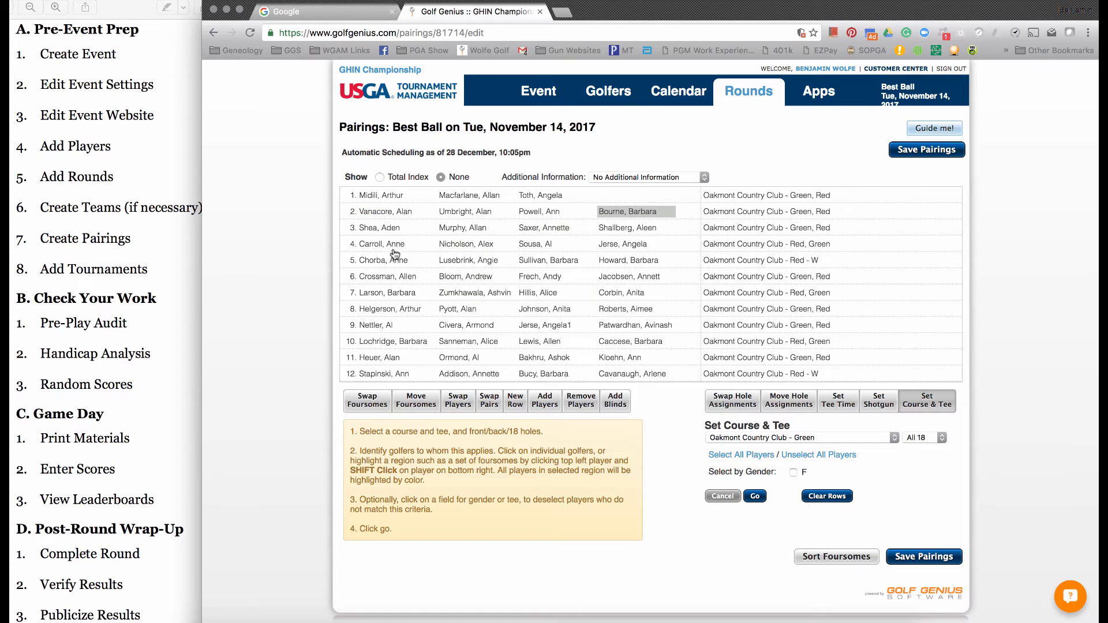
left_click_drag(394, 245, 398, 261)
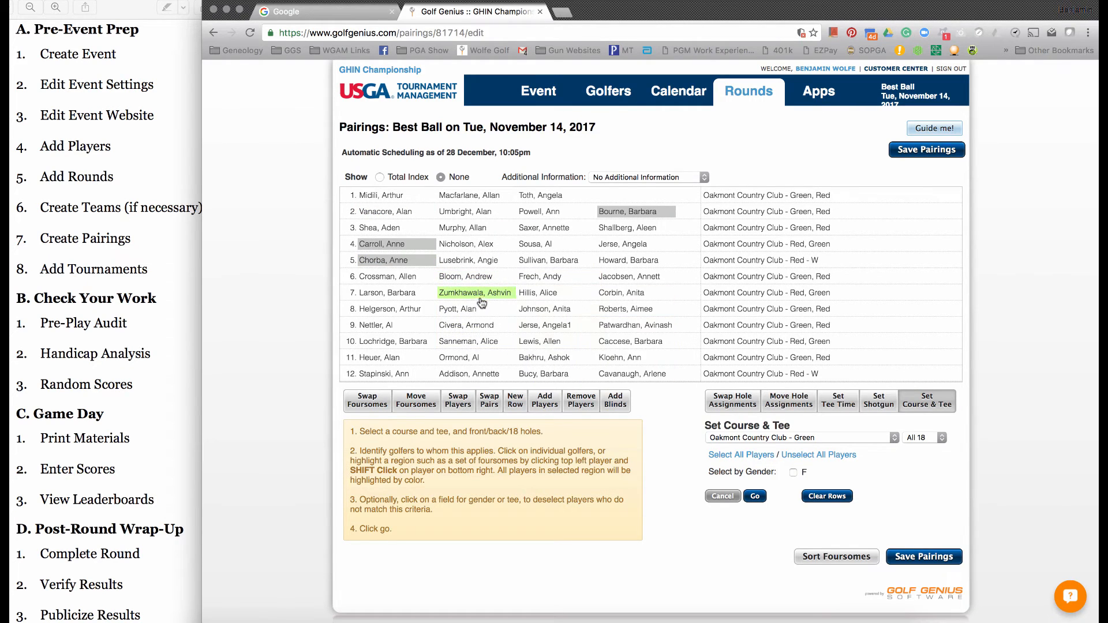
left_click(425, 297)
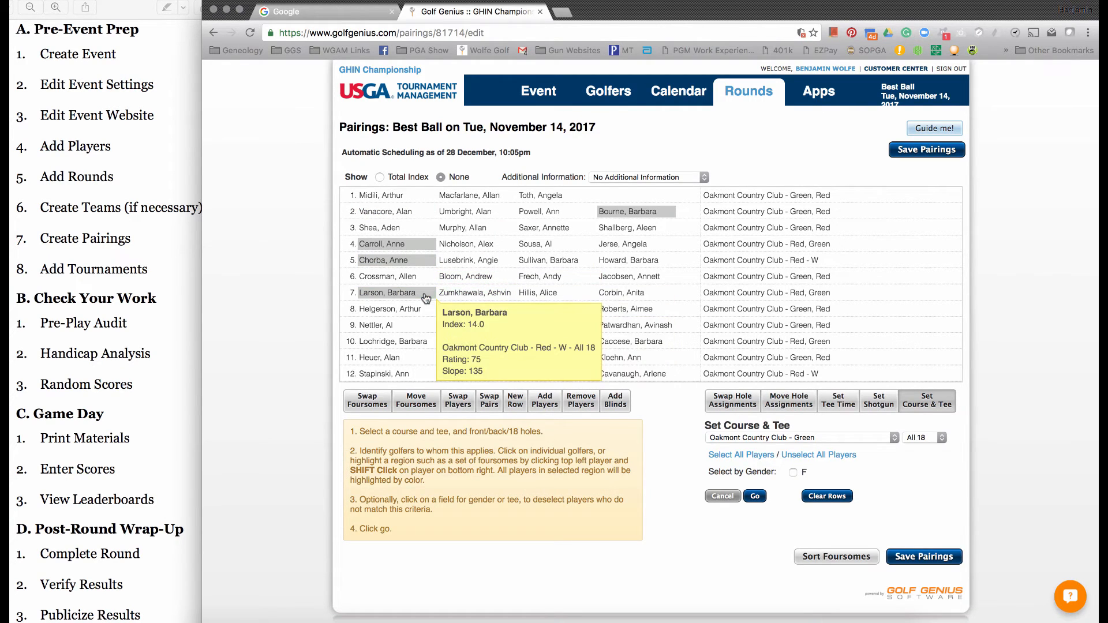
left_click(799, 436)
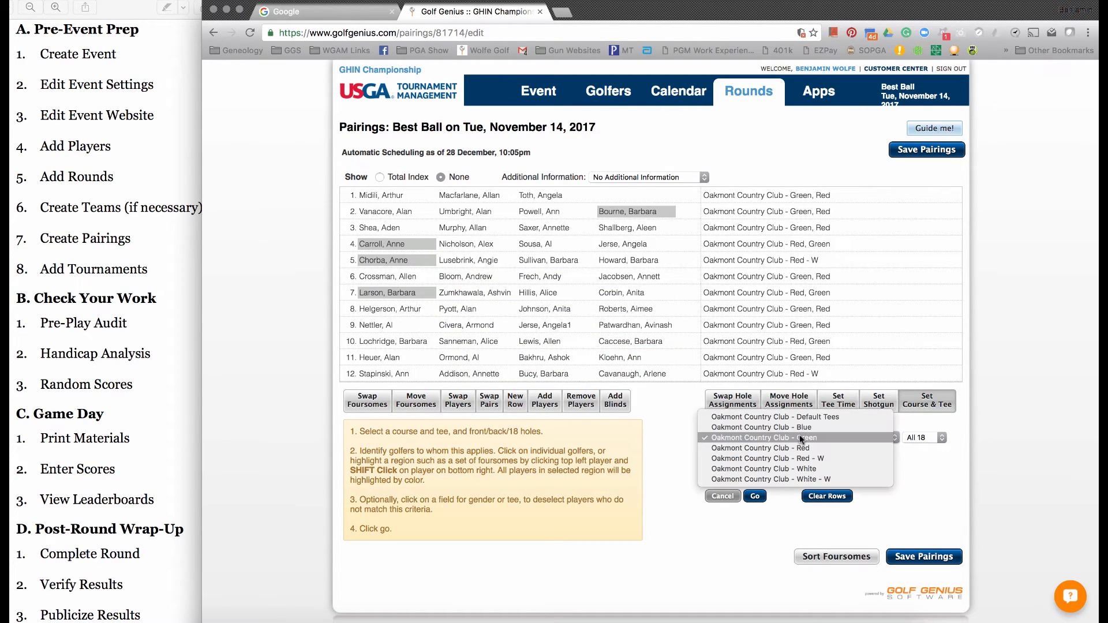
left_click(799, 478)
left_click(767, 496)
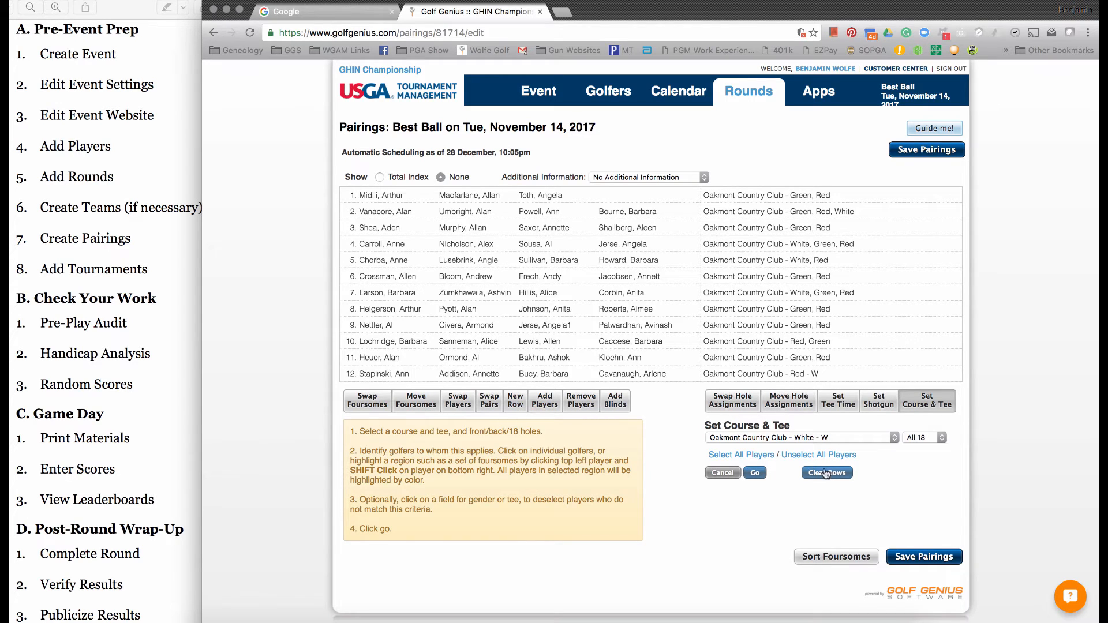
- Set tee times for all foursomes starting at 12:00 PM on hole 1 at 10-minute intervals, and save the pairings
left_click(846, 404)
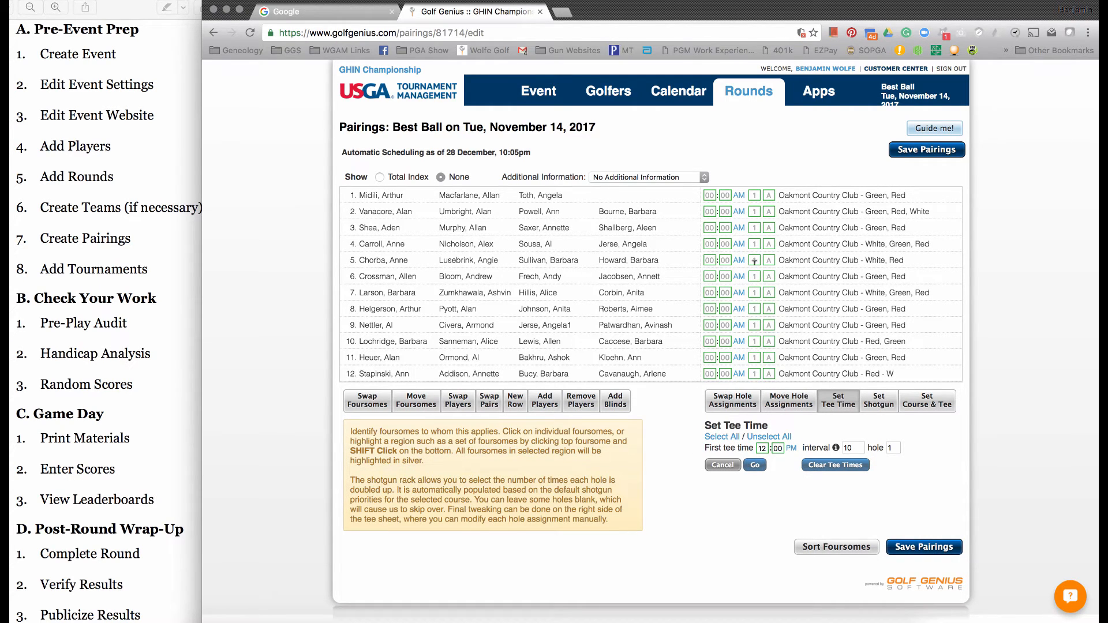
left_click(713, 438)
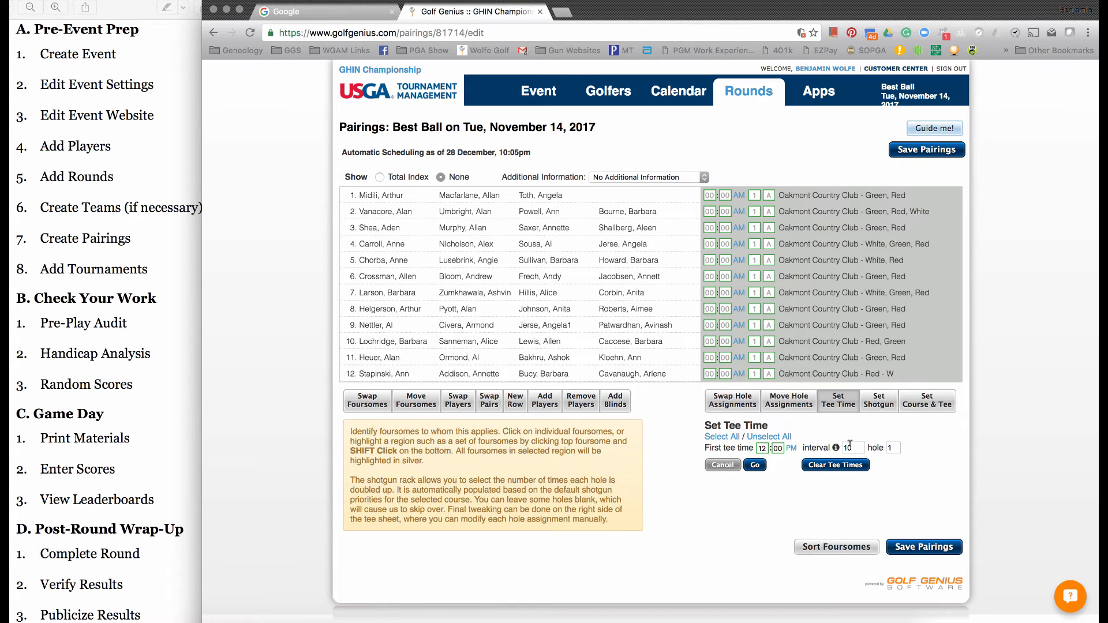
left_click(760, 465)
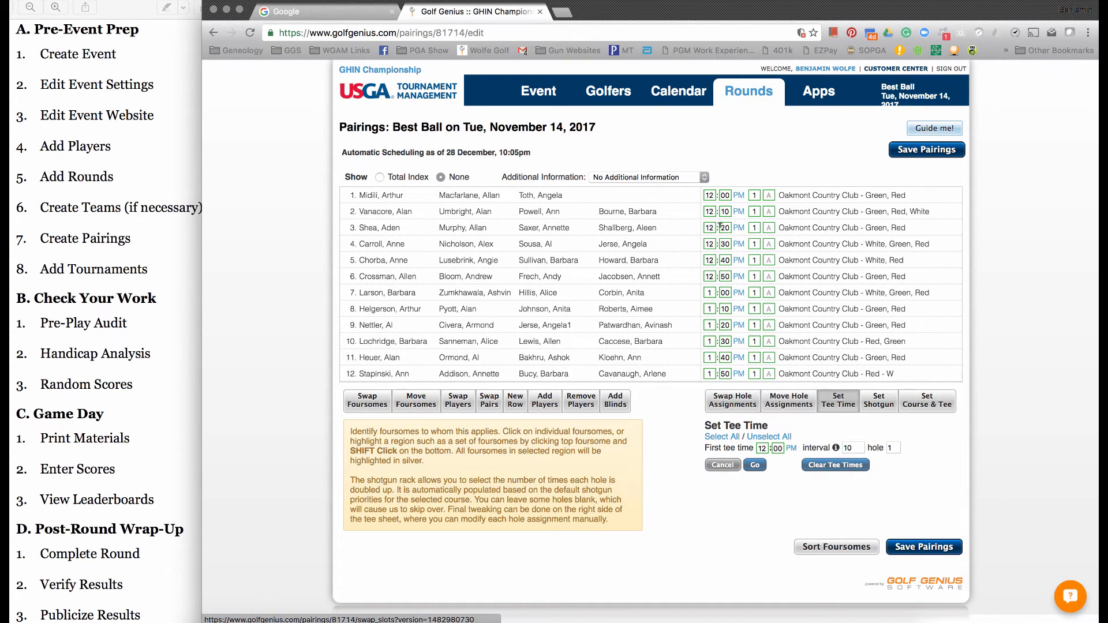
scroll(730, 323, "down", 5)
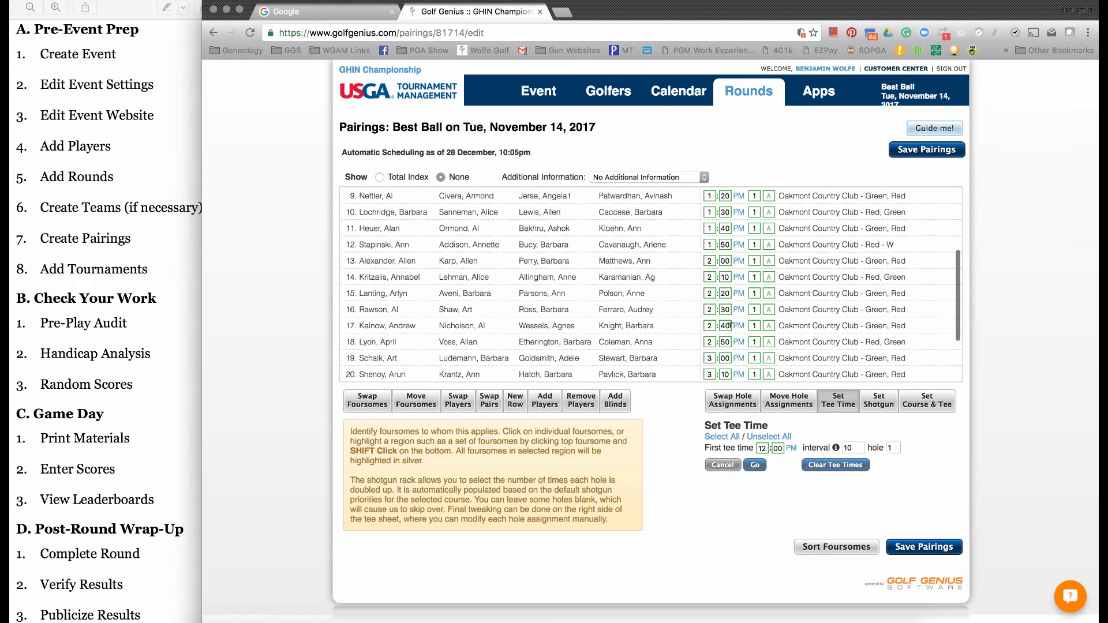
scroll(730, 325, "up", 5)
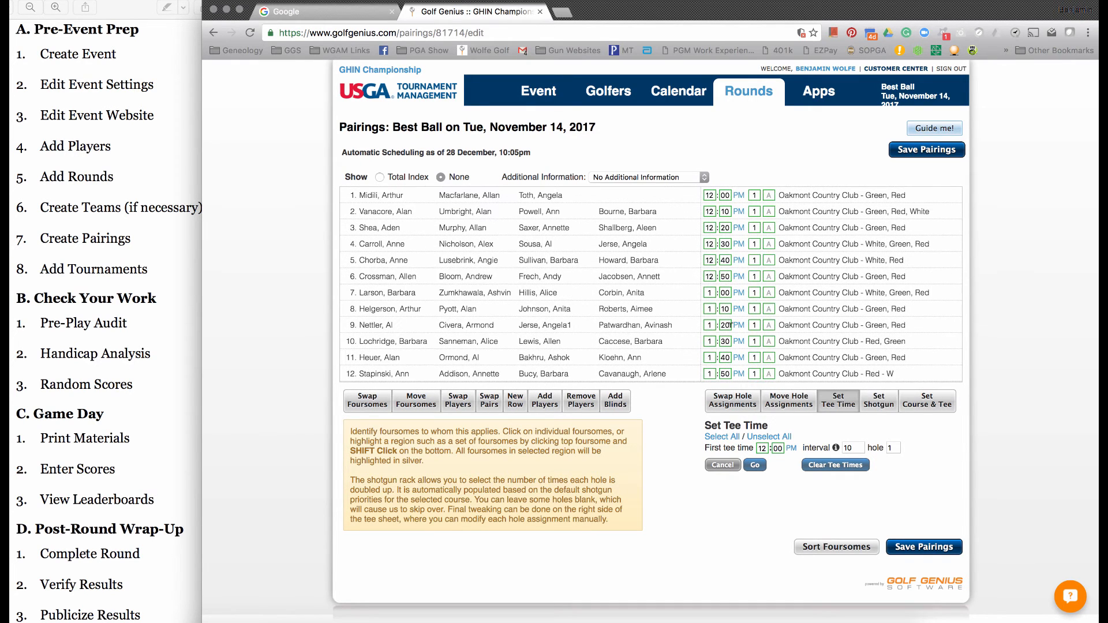
left_click(899, 151)
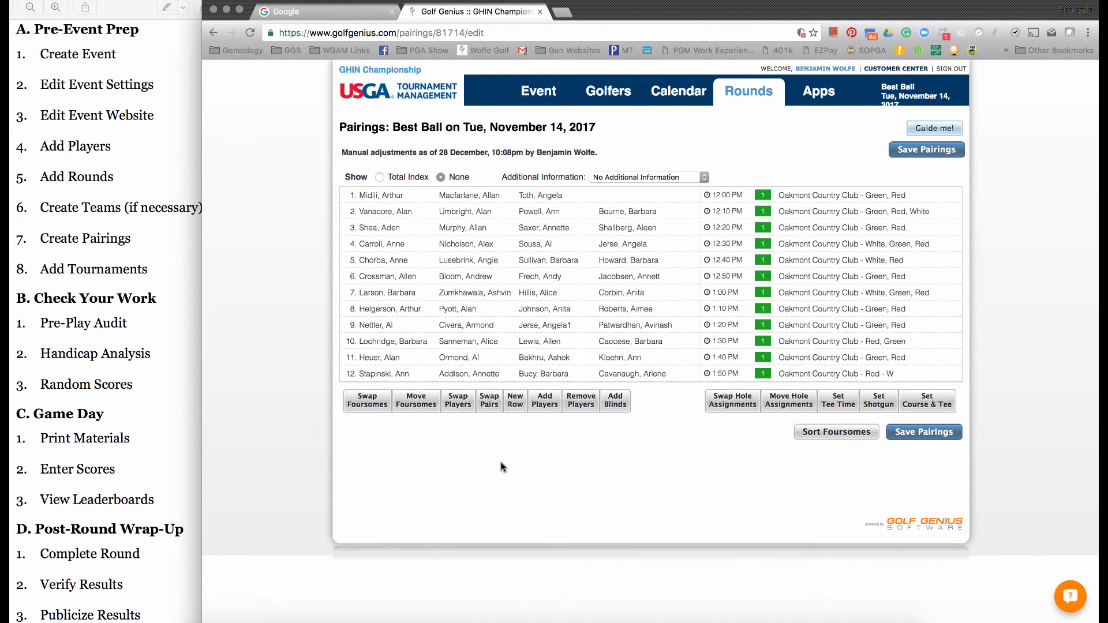
- Swap foursome 4 with foursome 1 in the pairings
left_click(368, 406)
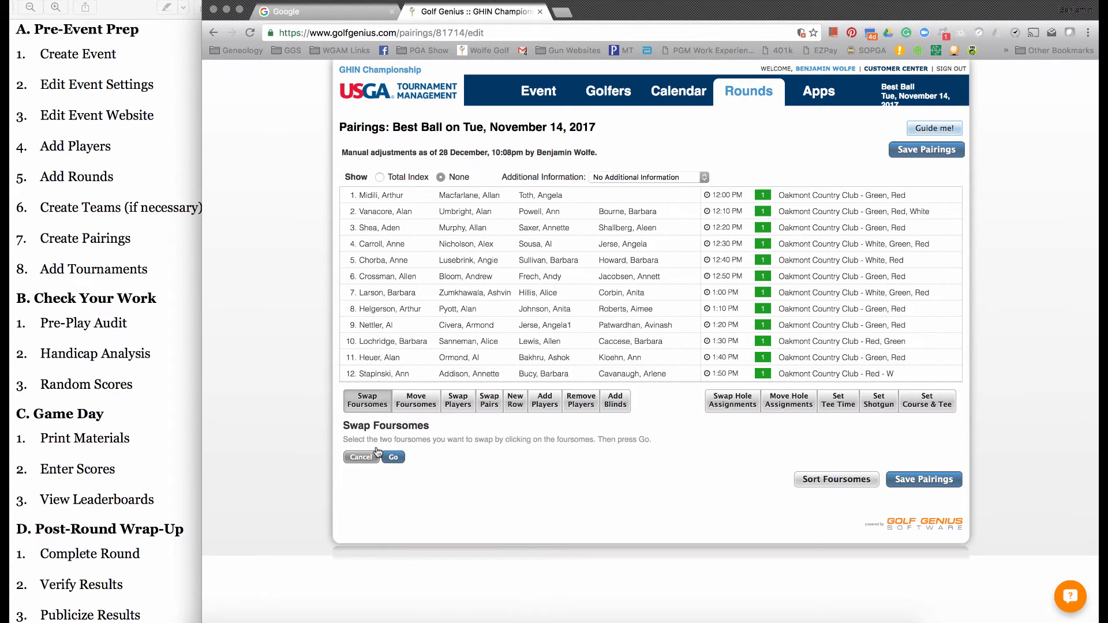
left_click(385, 247)
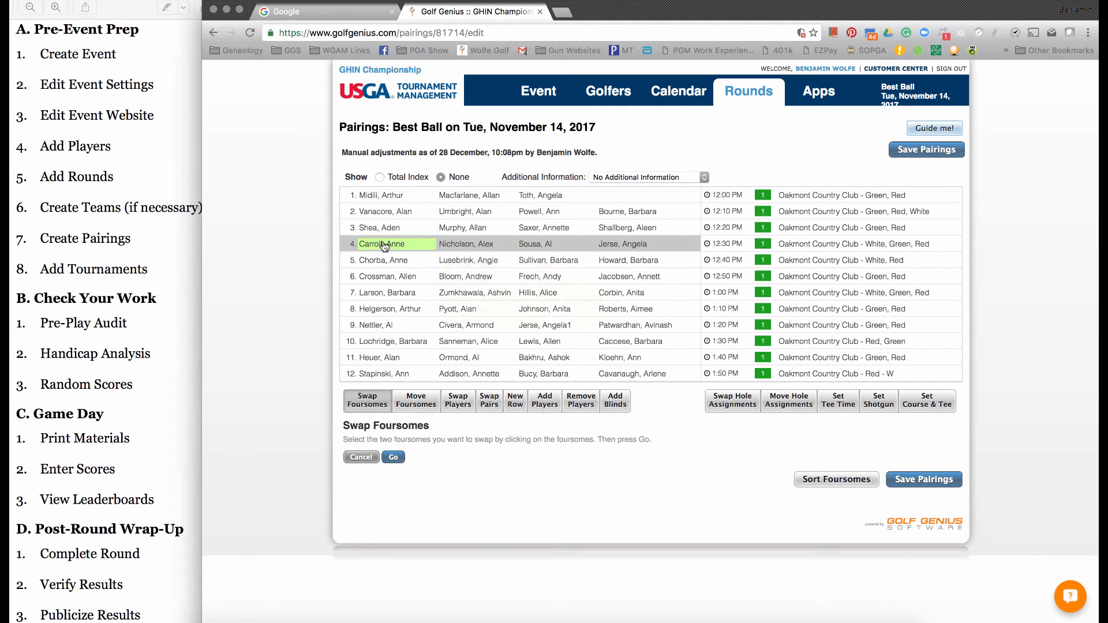
left_click(385, 198)
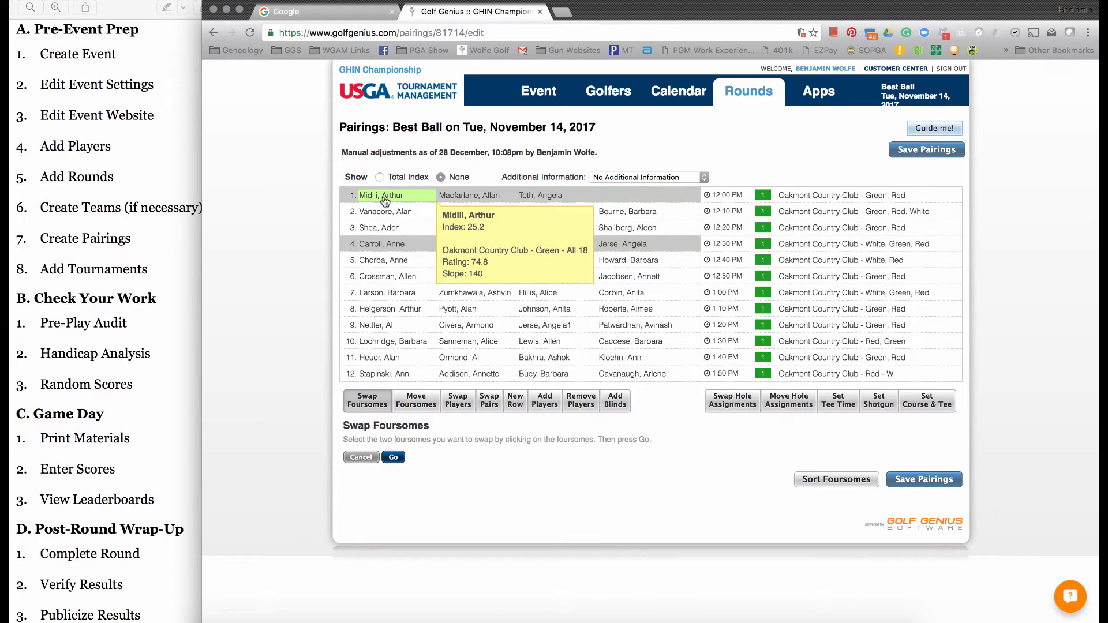
left_click(393, 458)
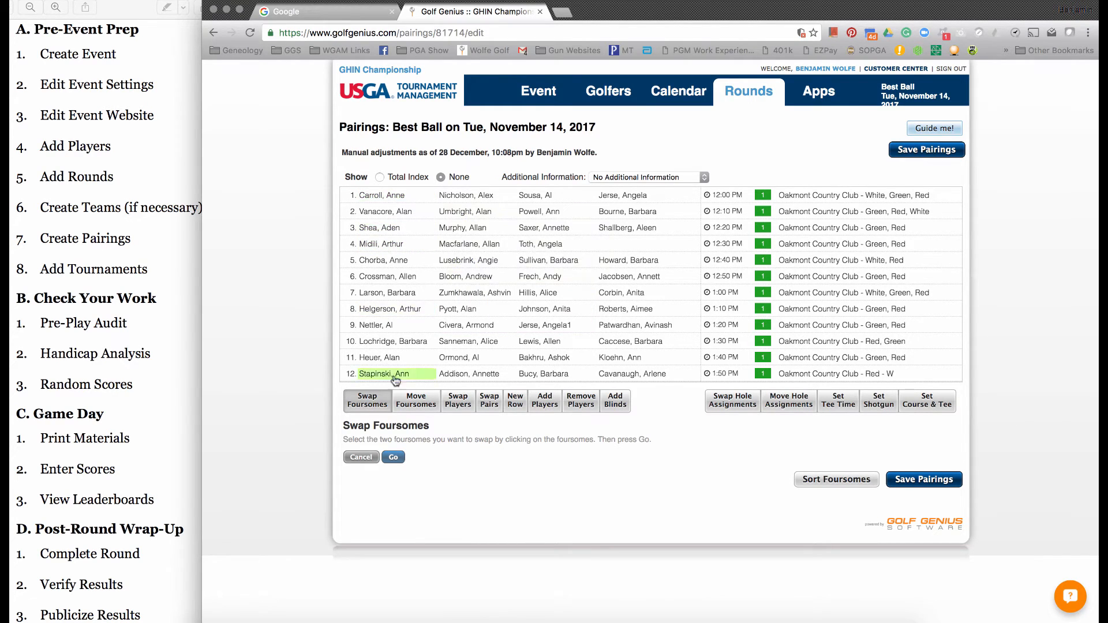
- Move foursome 4 to the position before foursome 2 in the pairings
left_click(430, 405)
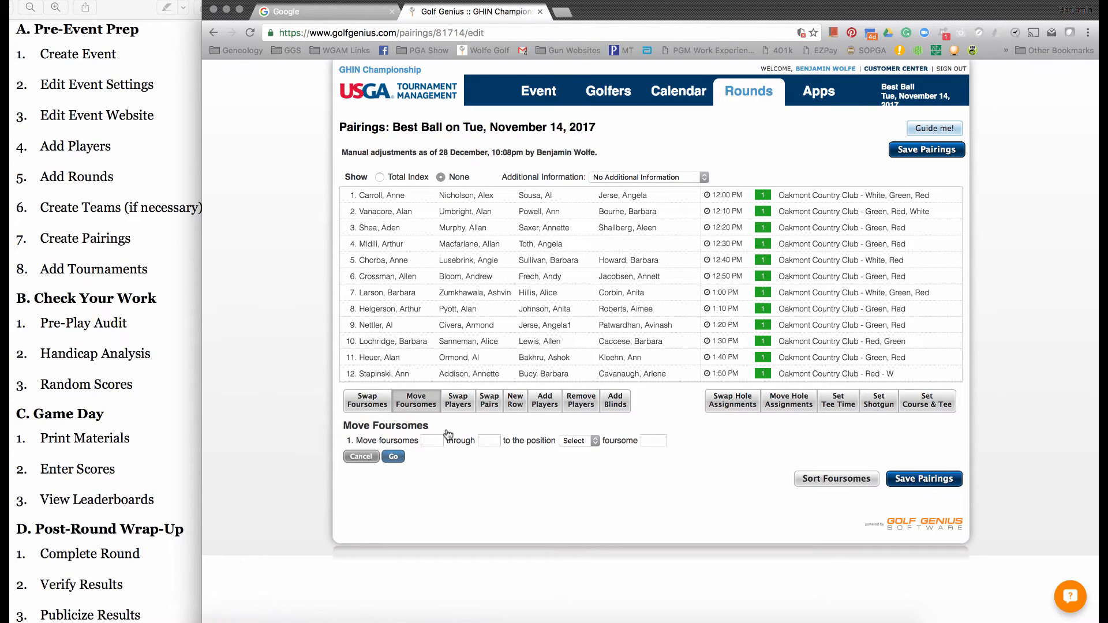
left_click(430, 440)
type("4")
key("Tab")
type("4")
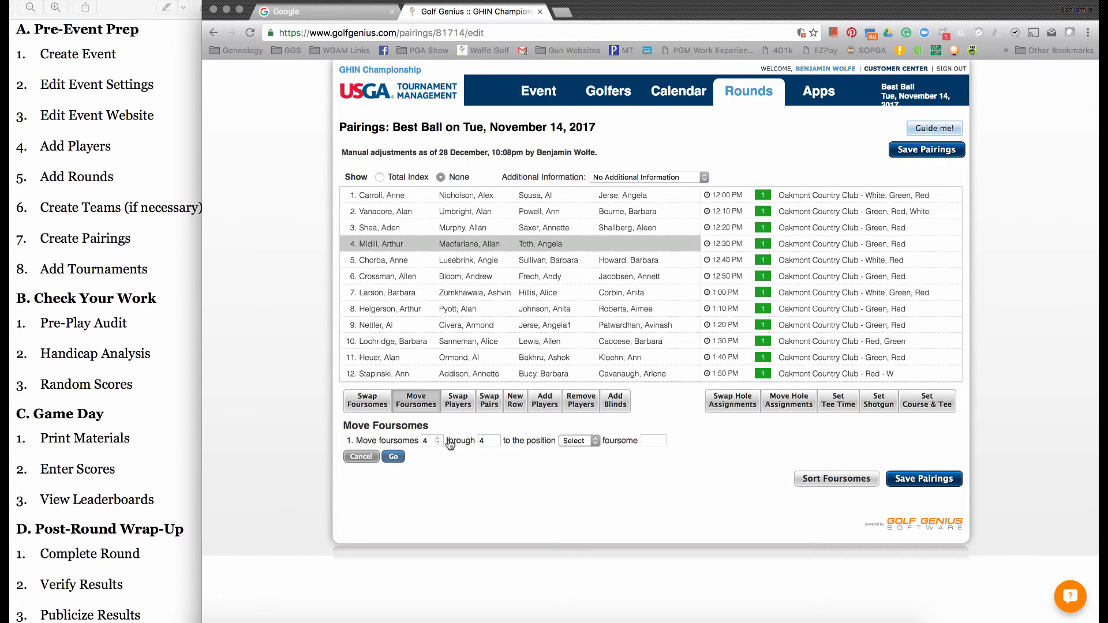
left_click(577, 441)
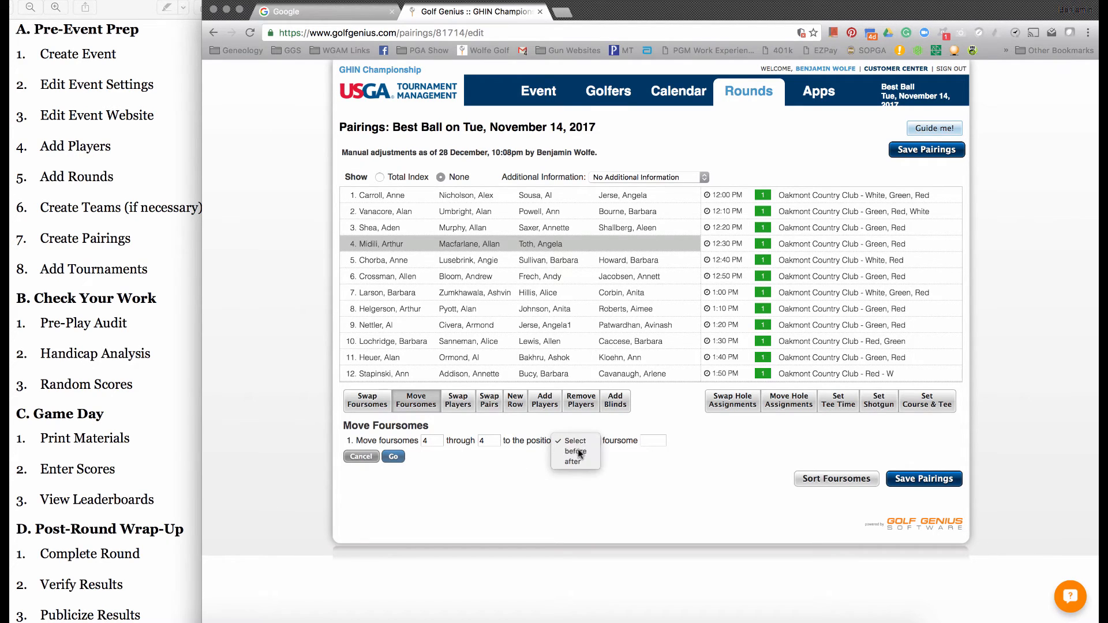
left_click(578, 451)
left_click(650, 441)
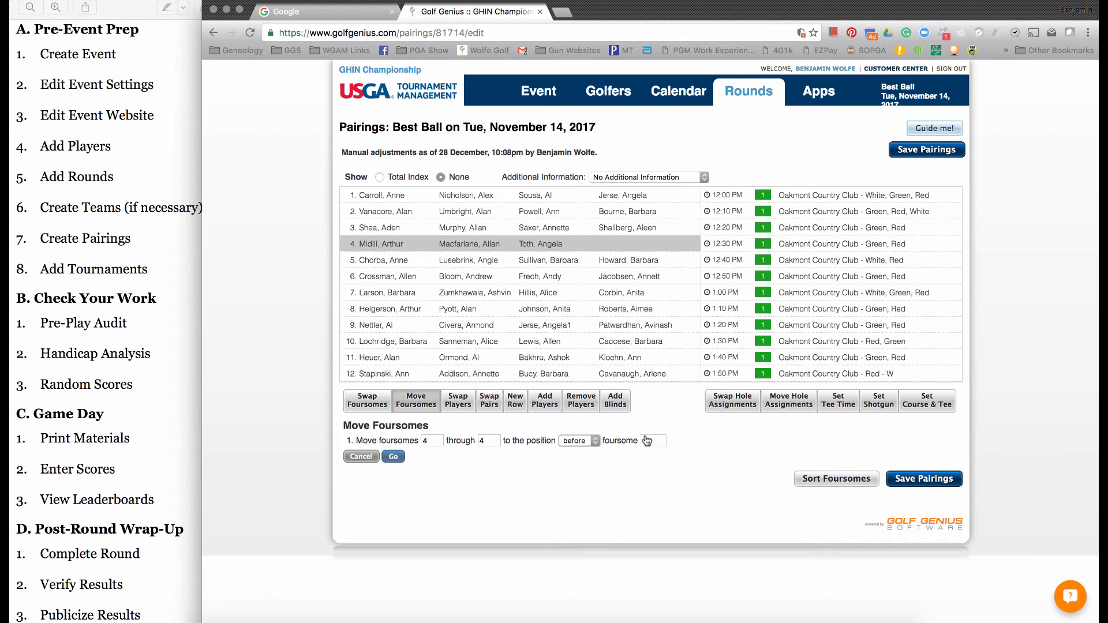
type("2")
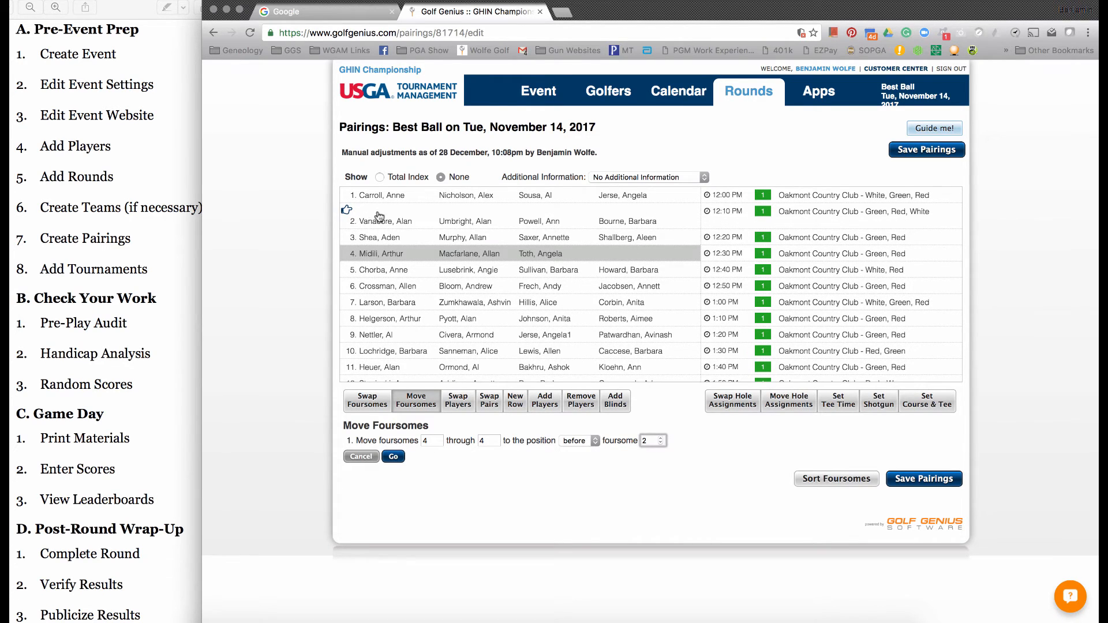
left_click(397, 458)
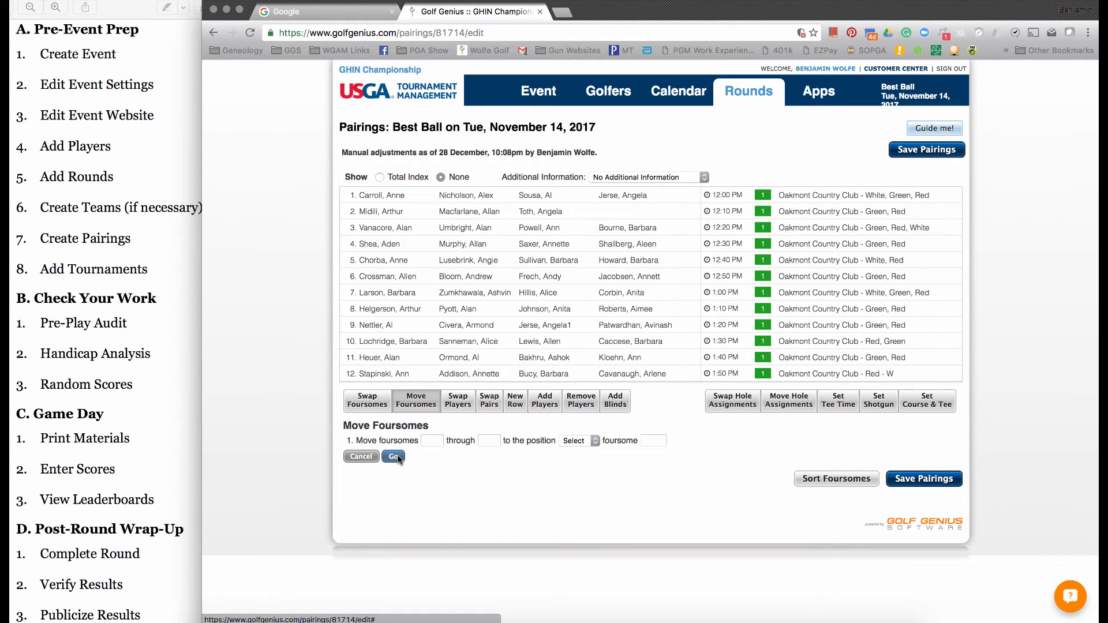
- Swap the first and second golfers within foursome 1
left_click(460, 405)
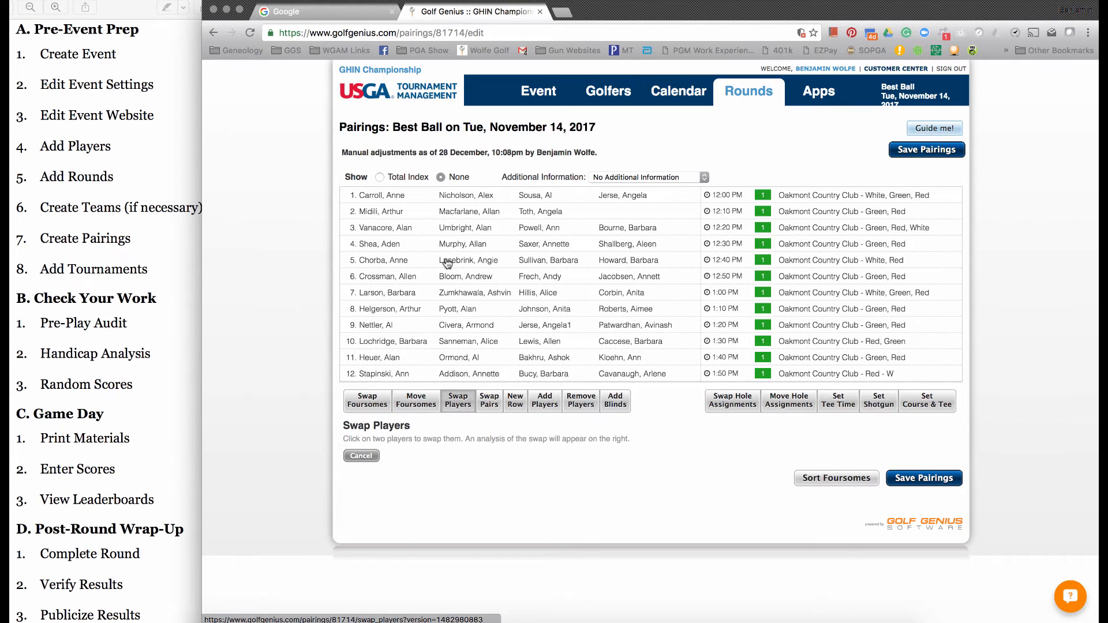
mouse_move(427, 204)
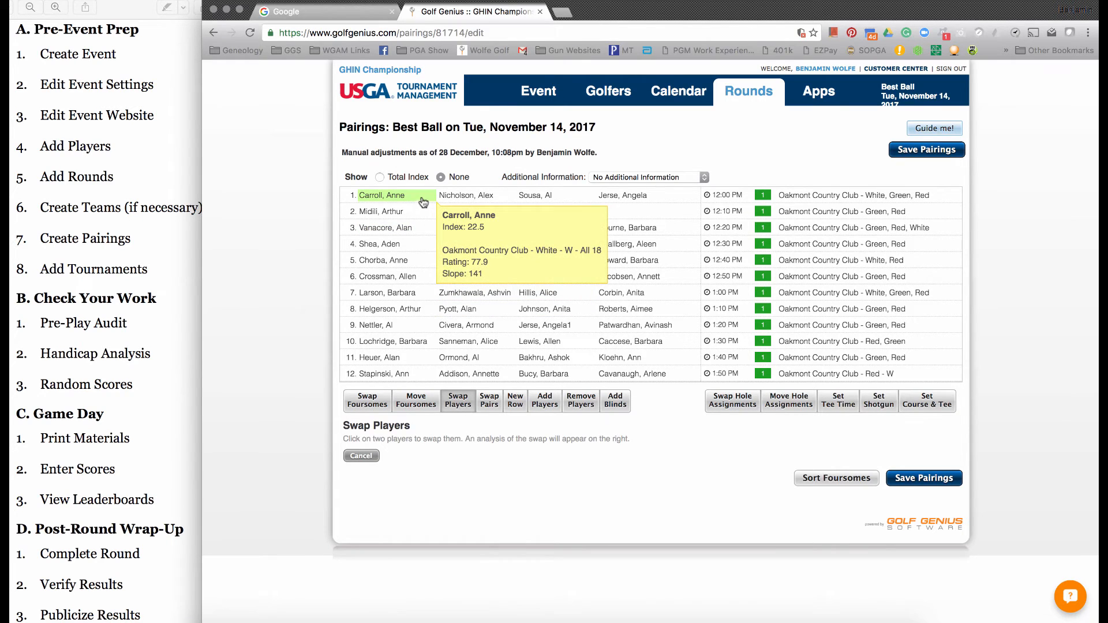
left_click(466, 199)
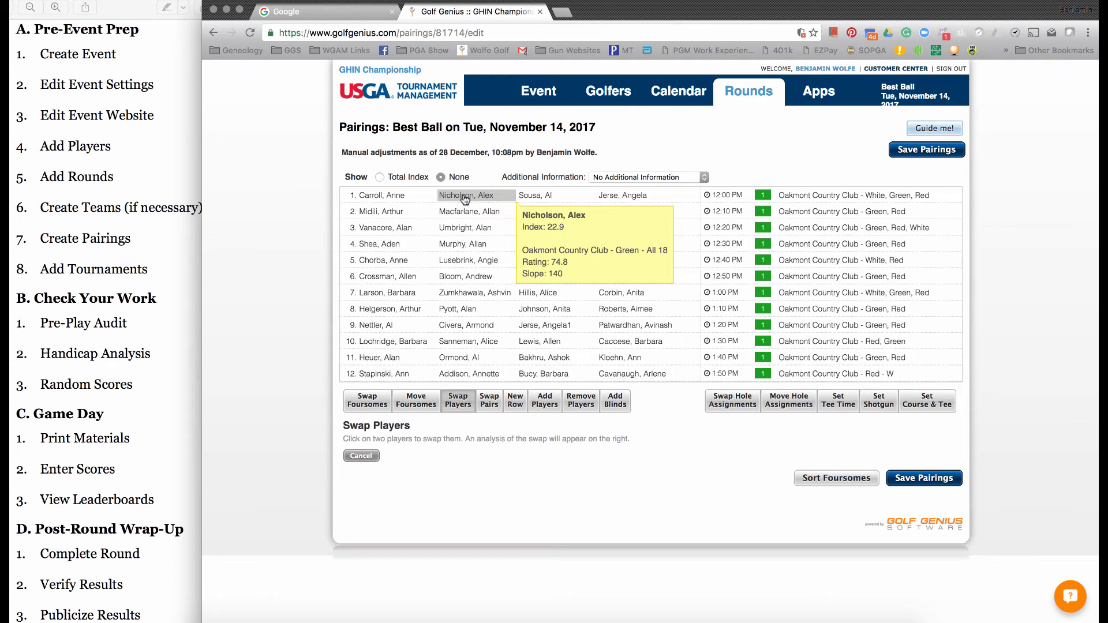
left_click(417, 198)
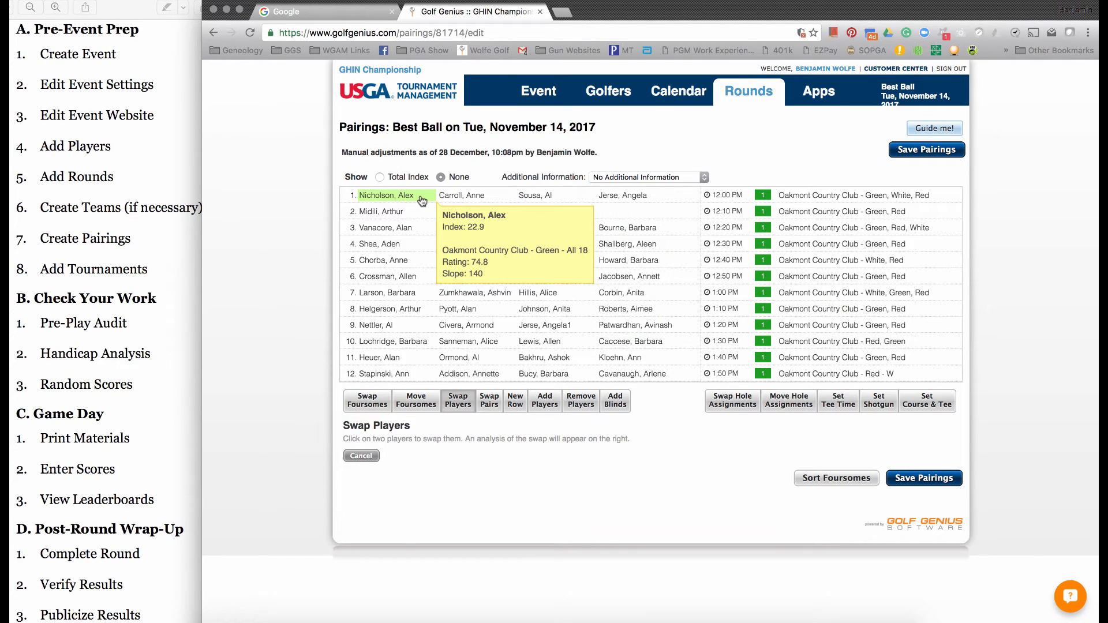
left_click(421, 197)
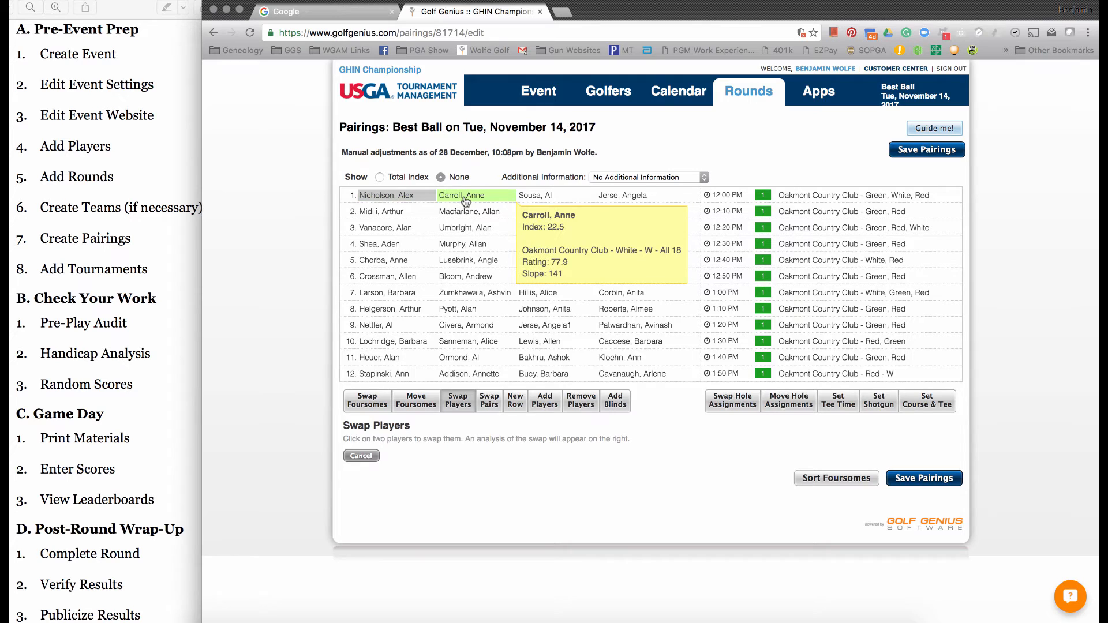
left_click(466, 198)
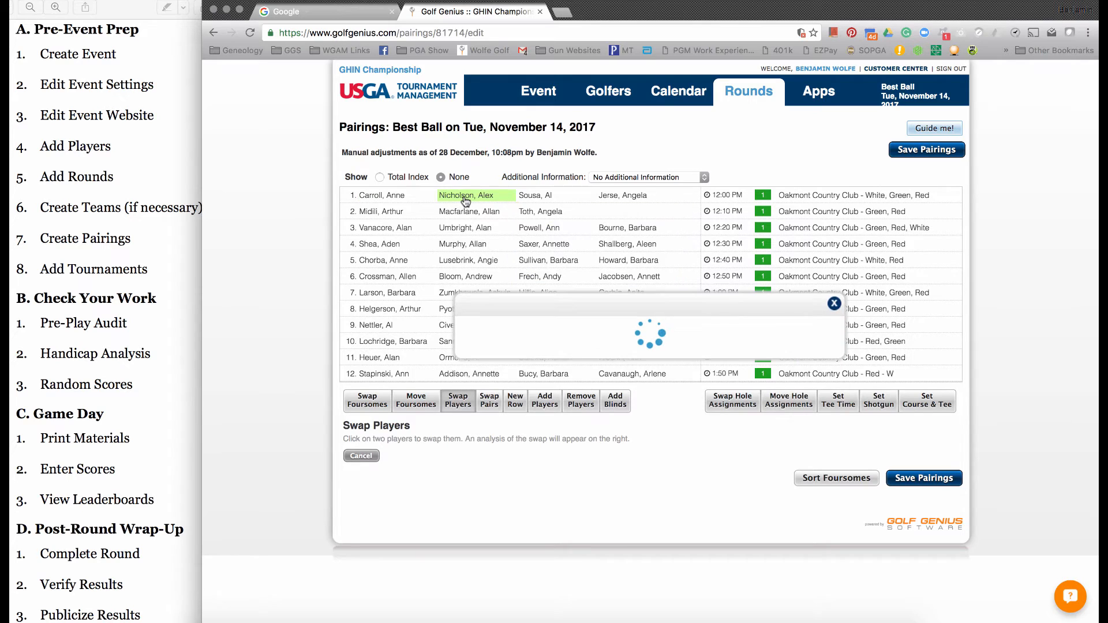
left_click(430, 199)
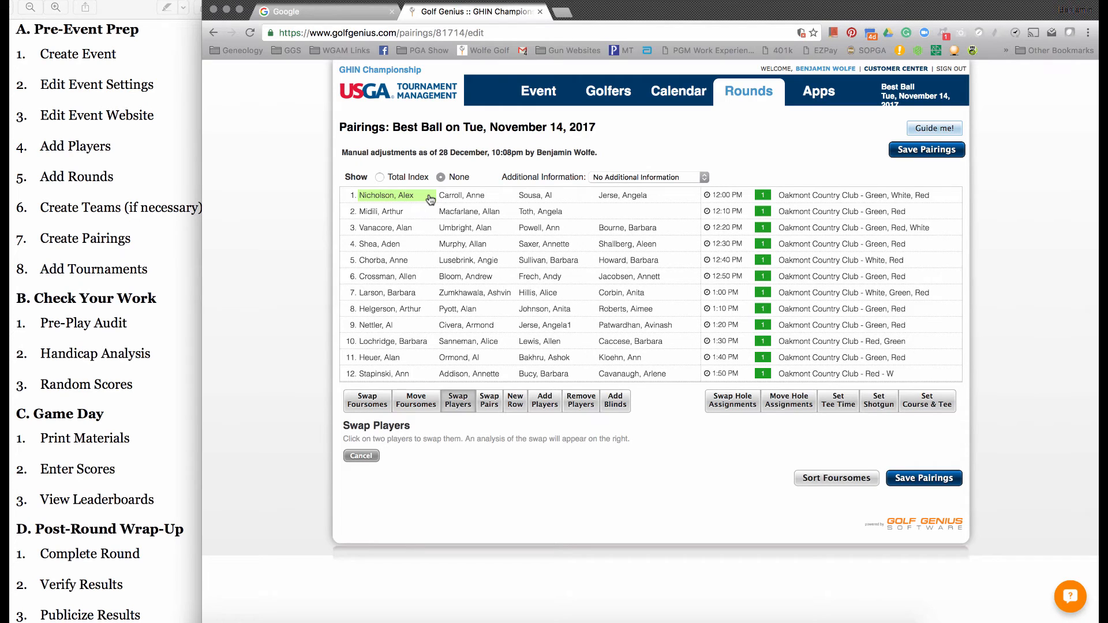
- Swap the first pair of foursome 3 with the first pair of foursome 4
left_click(489, 400)
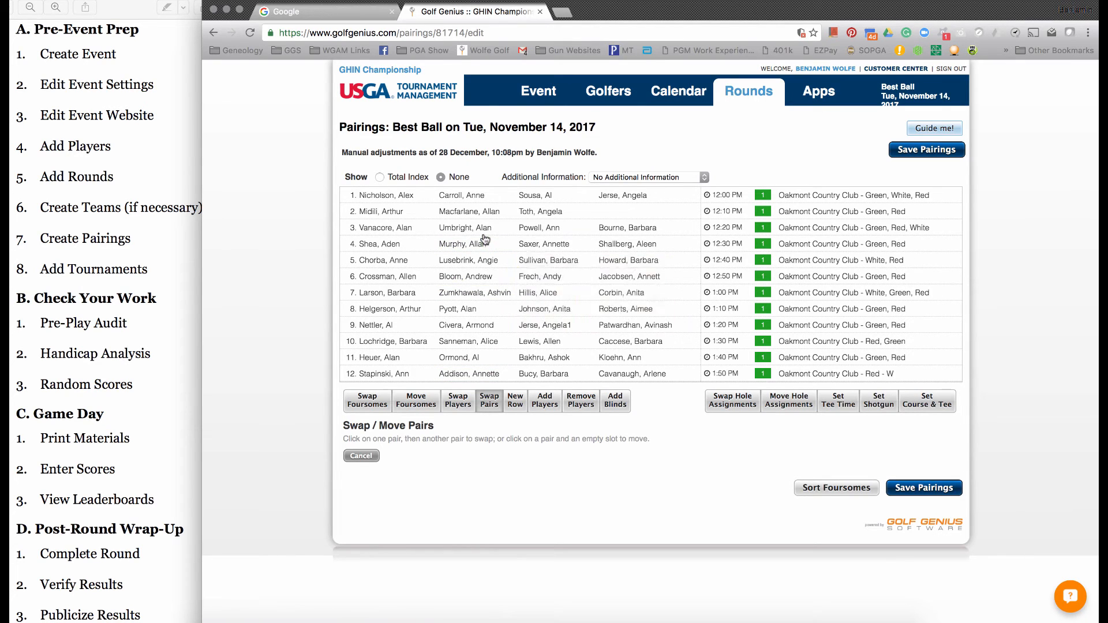
mouse_move(484, 239)
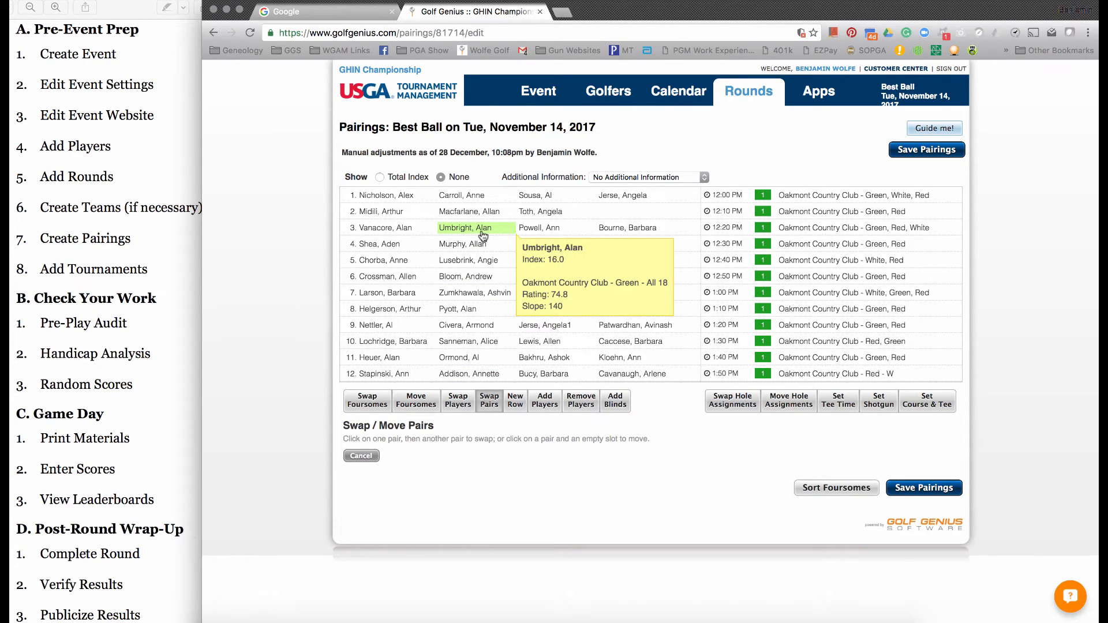
left_click(458, 246)
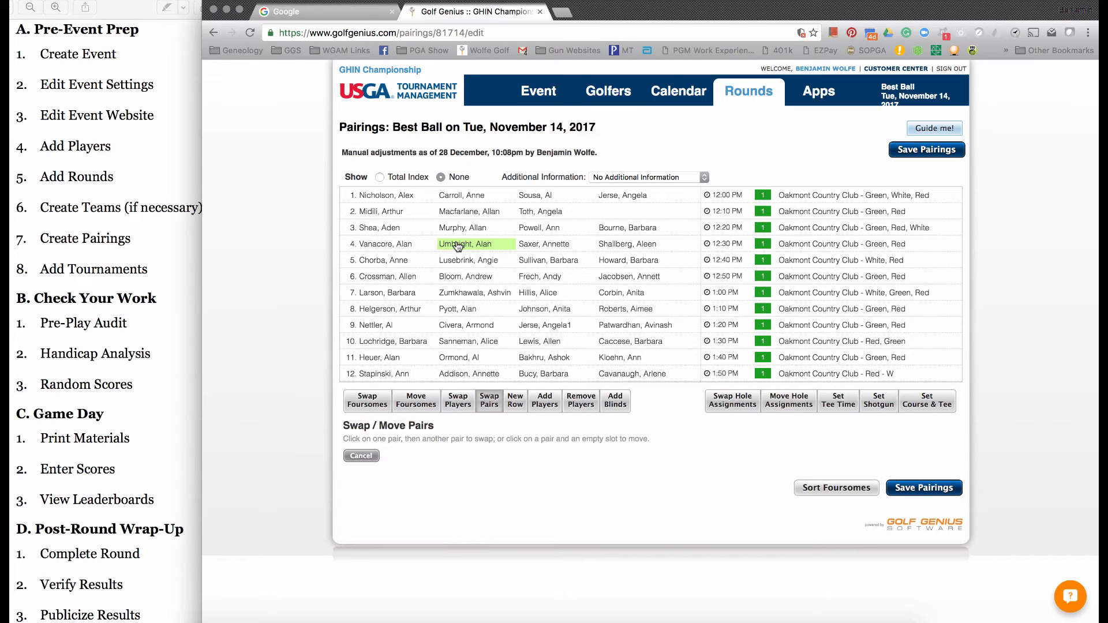
- Add a new foursome row 26 and move the first golfer of foursome 25 and the second golfer of foursome 24 into it
left_click(516, 401)
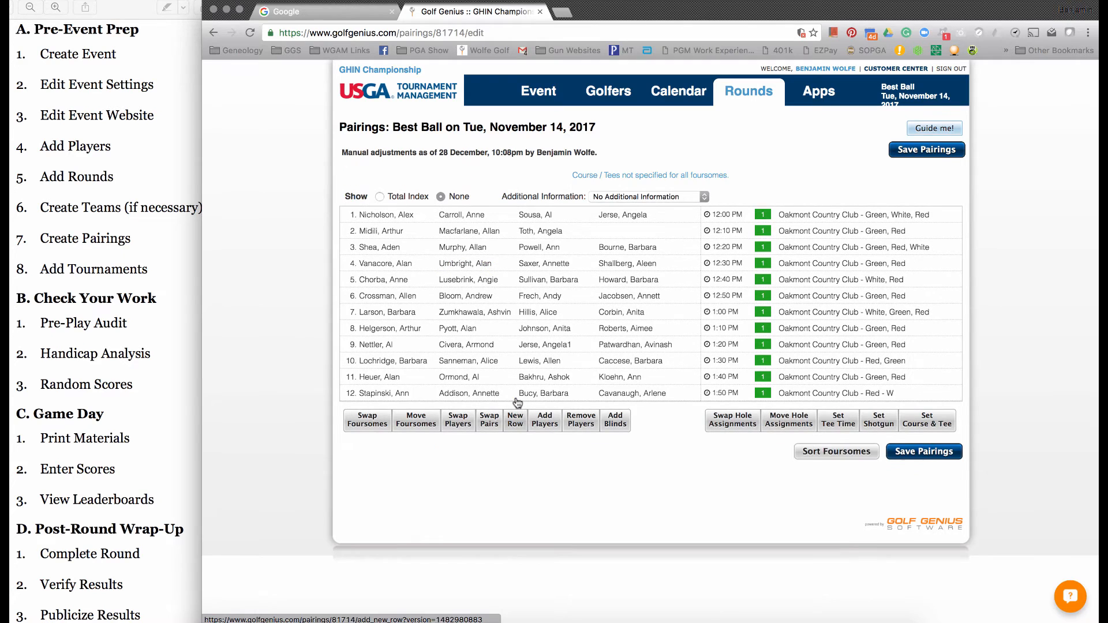
scroll(491, 376, "down", 5)
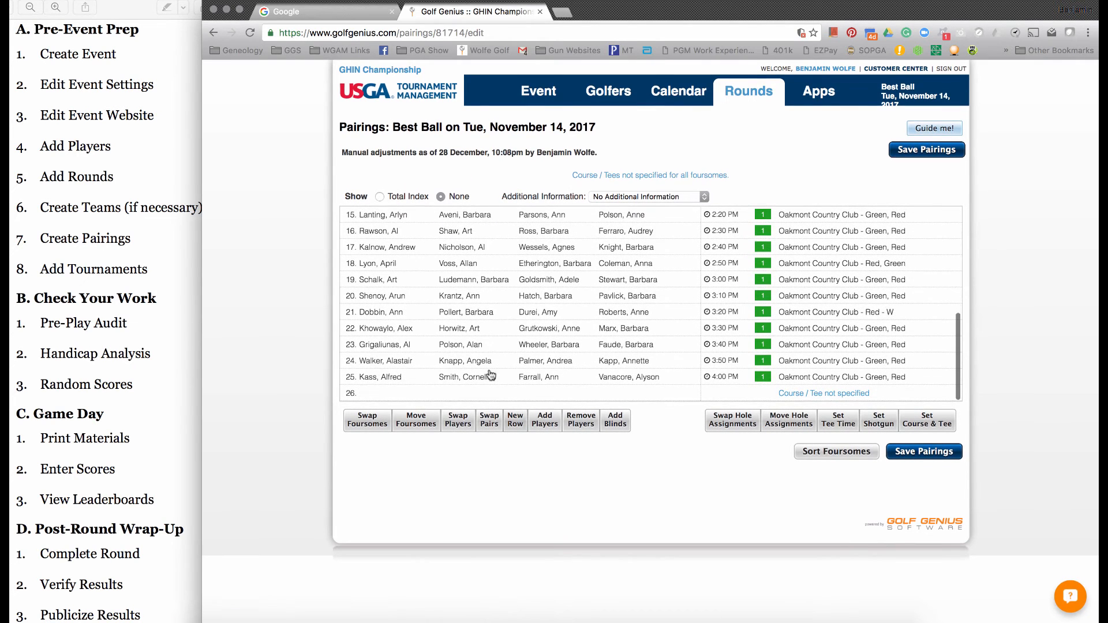
left_click(458, 420)
left_click(406, 379)
left_click(396, 395)
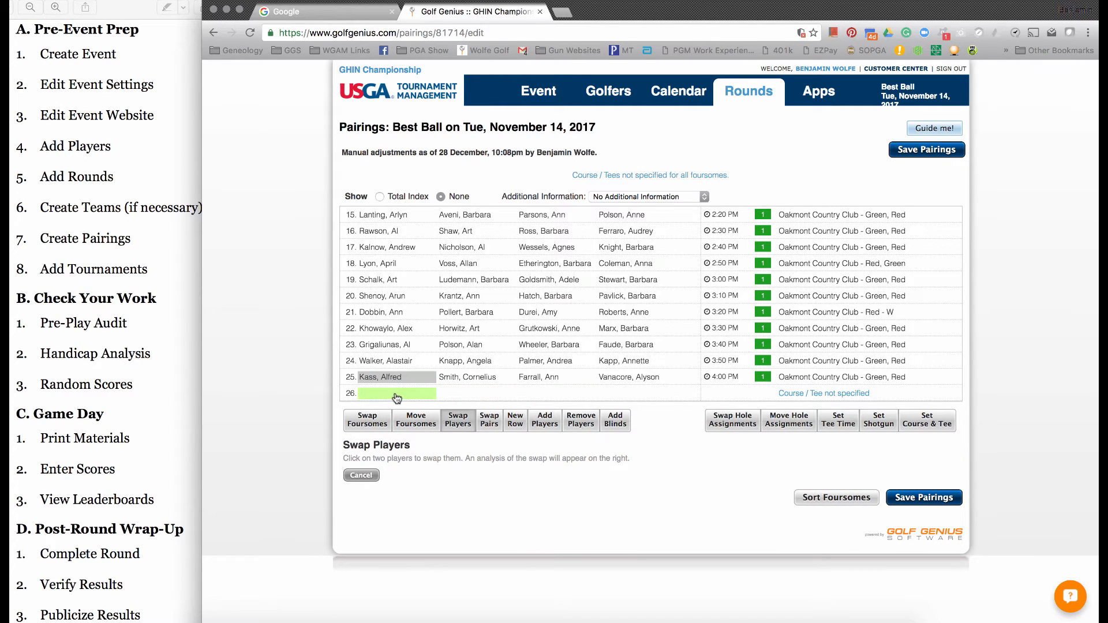
left_click(459, 361)
left_click(456, 393)
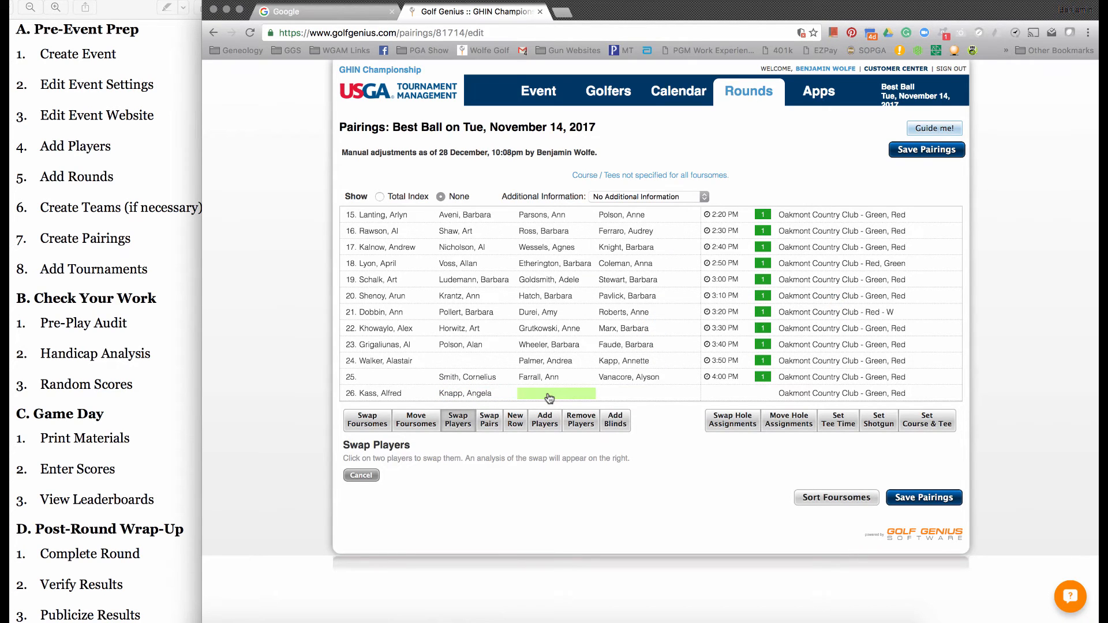
- Create a new golfer with last name, first name and GHIN number, and place the golfer in the empty fourth slot of foursome 2
scroll(550, 398, "up", 5)
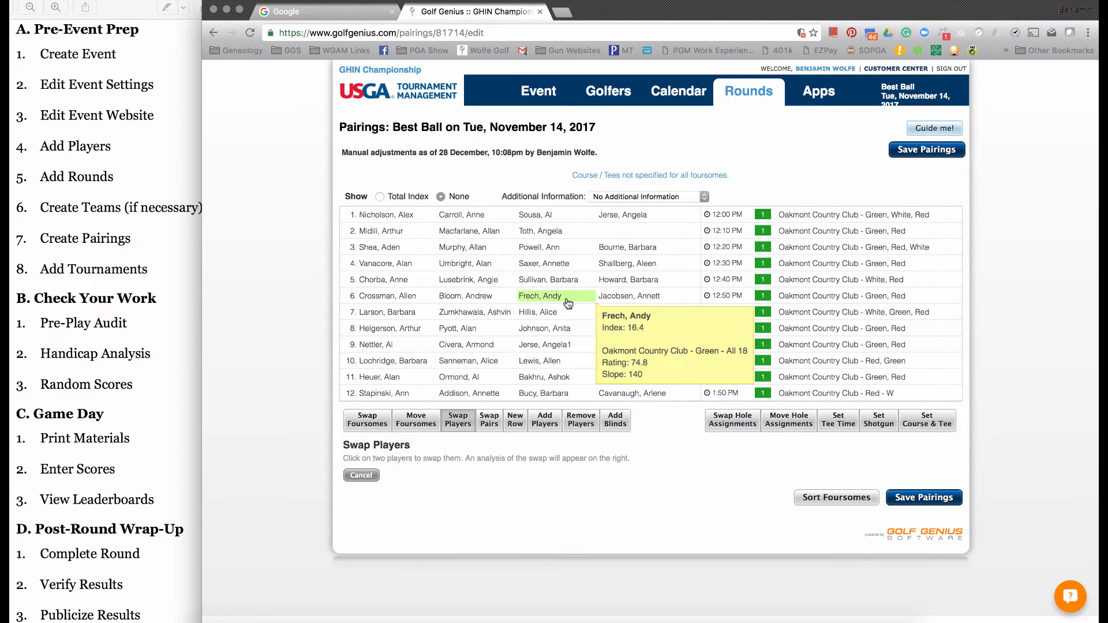
left_click(550, 417)
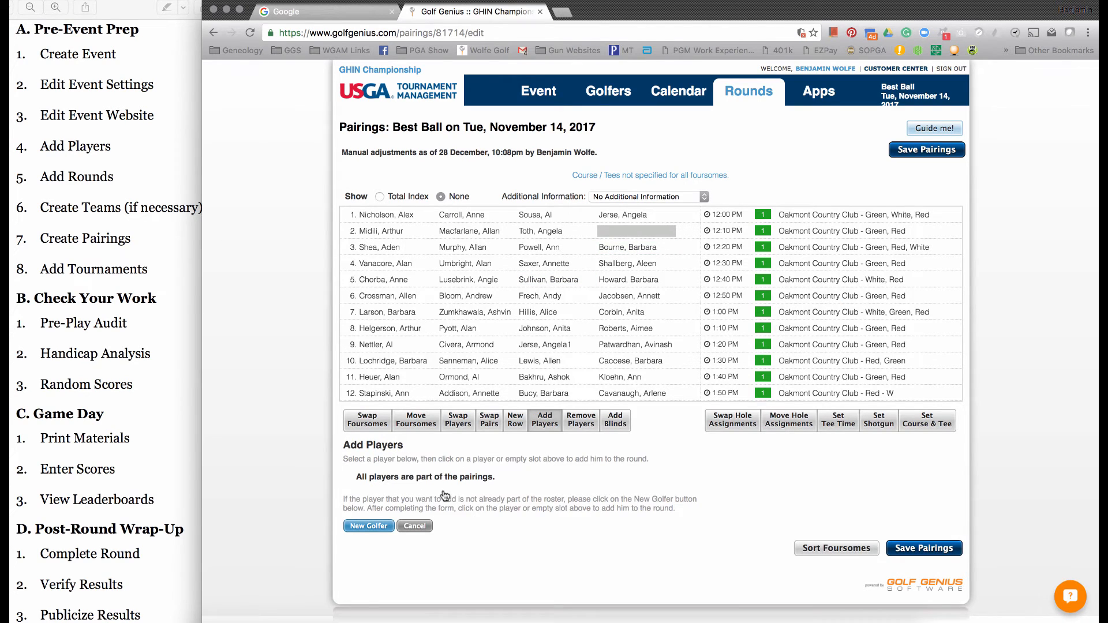
left_click(375, 526)
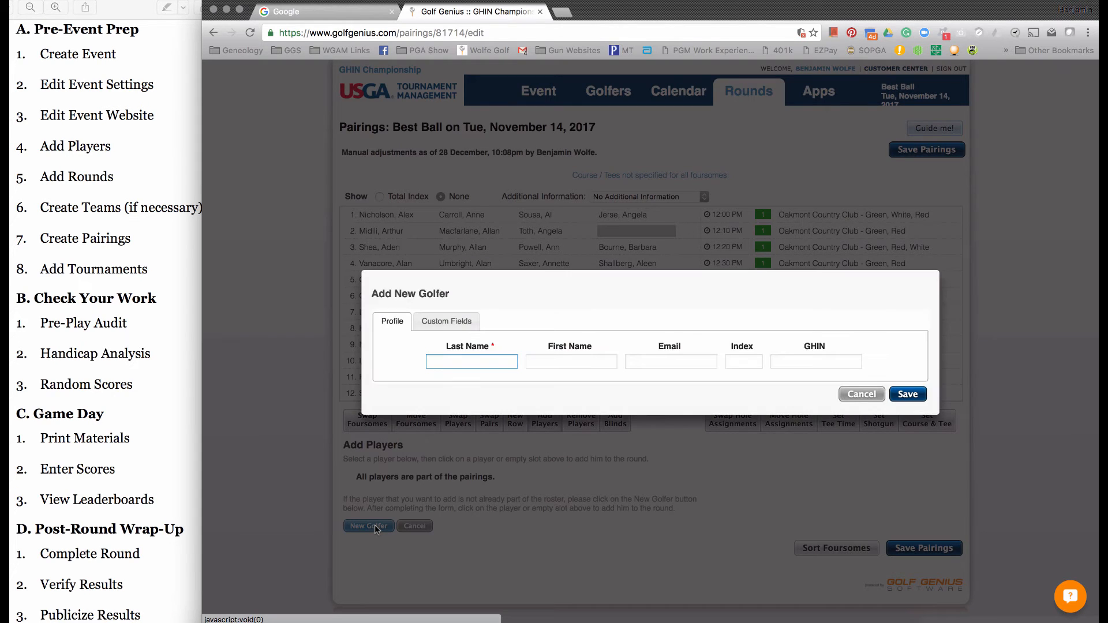
key("Tab")
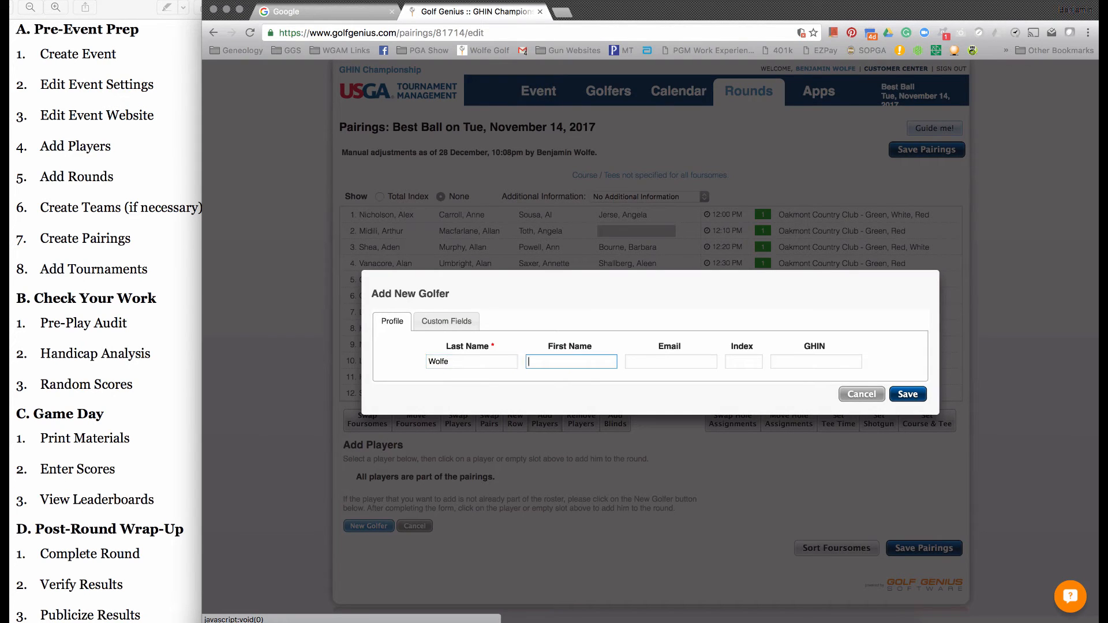
key("Tab")
key("Tab")
key("Tab")
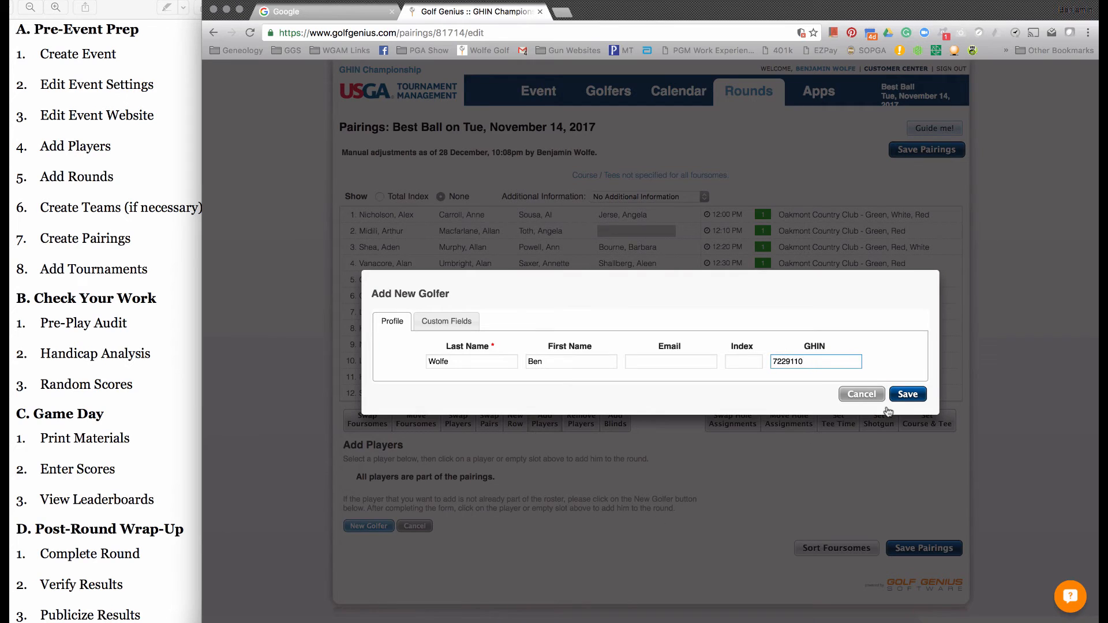
left_click(900, 397)
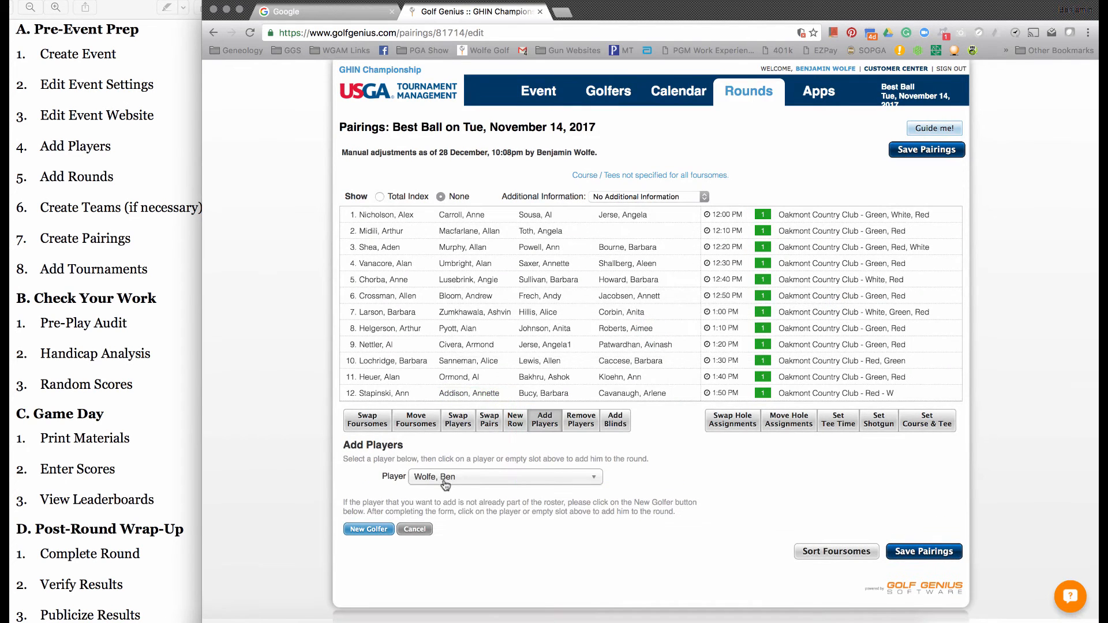
left_click(629, 238)
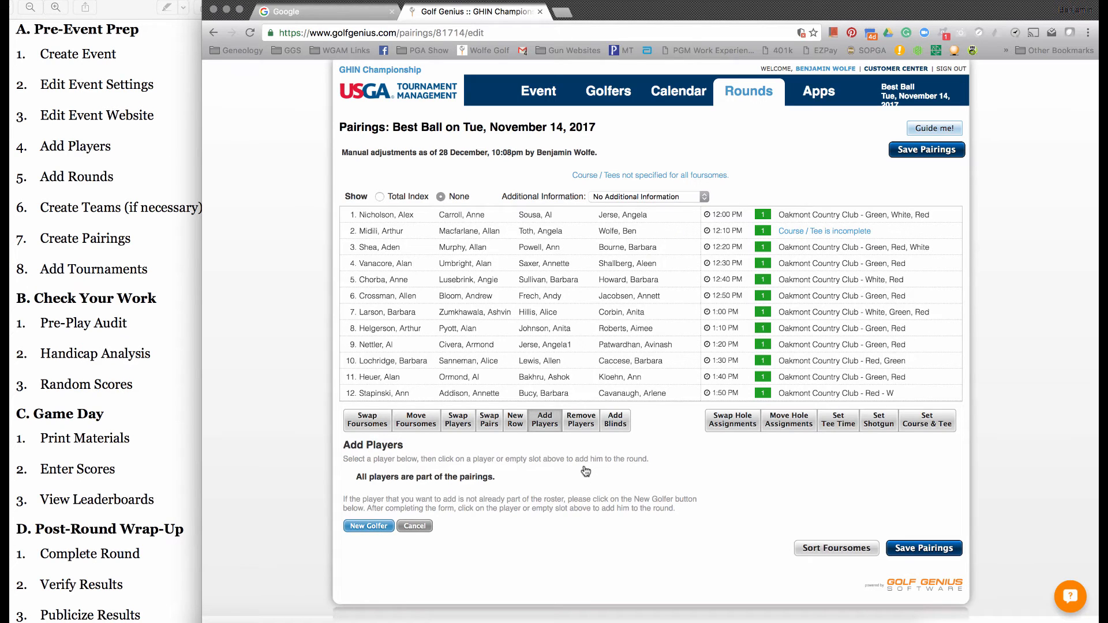
- Add the second golfer of foursome 9 as a blind in the fourth slots of foursomes 22, 24 and 25, and save the pairings
scroll(615, 340, "down", 2)
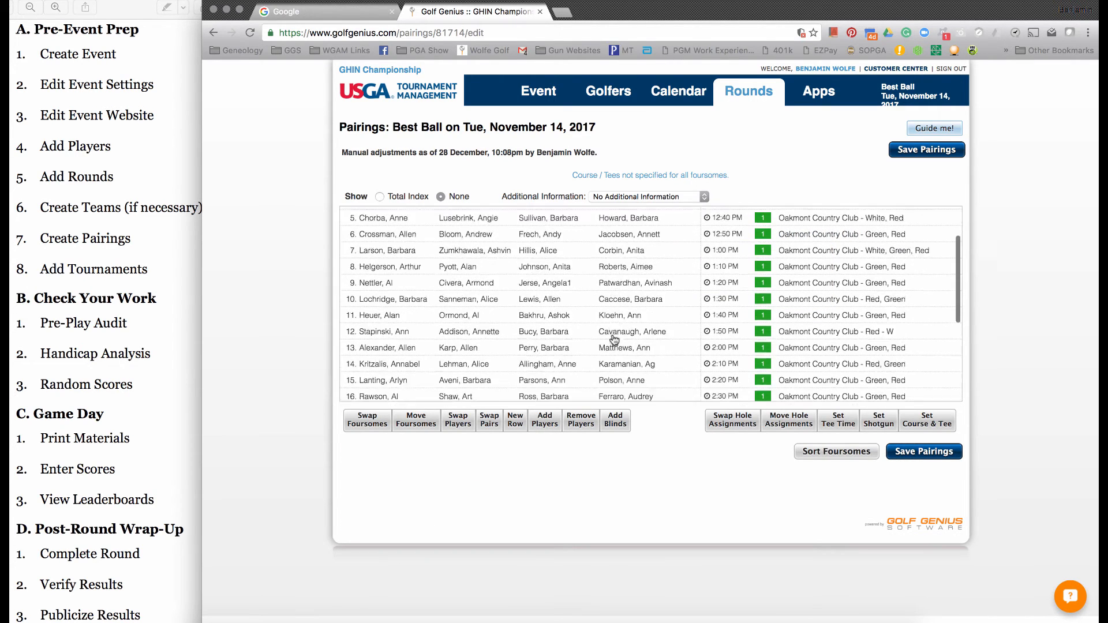
scroll(614, 339, "down", 5)
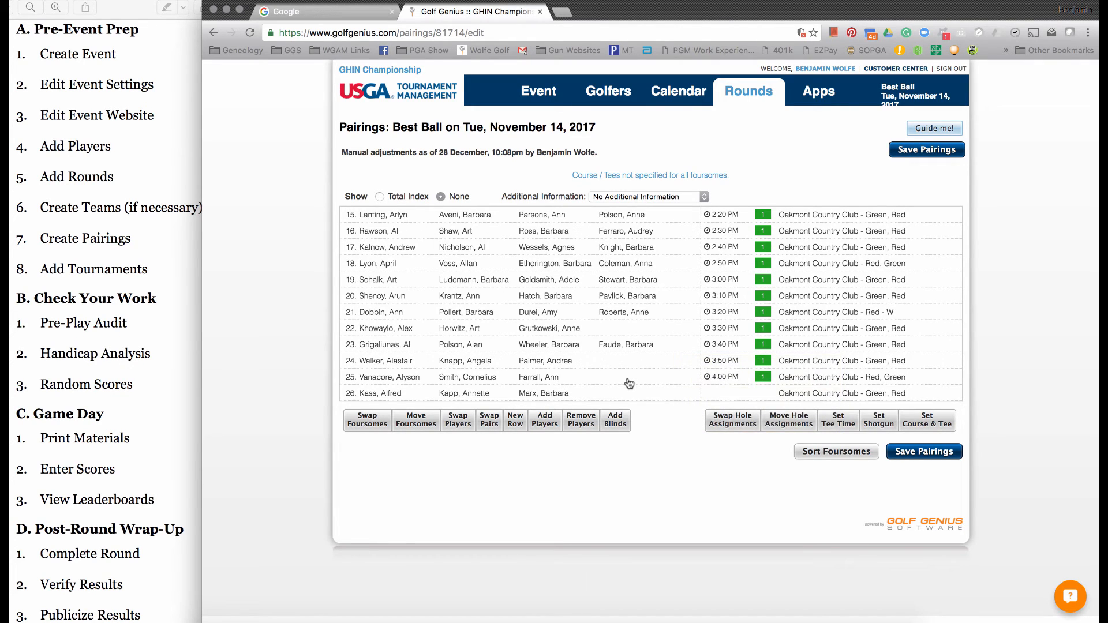
left_click(616, 428)
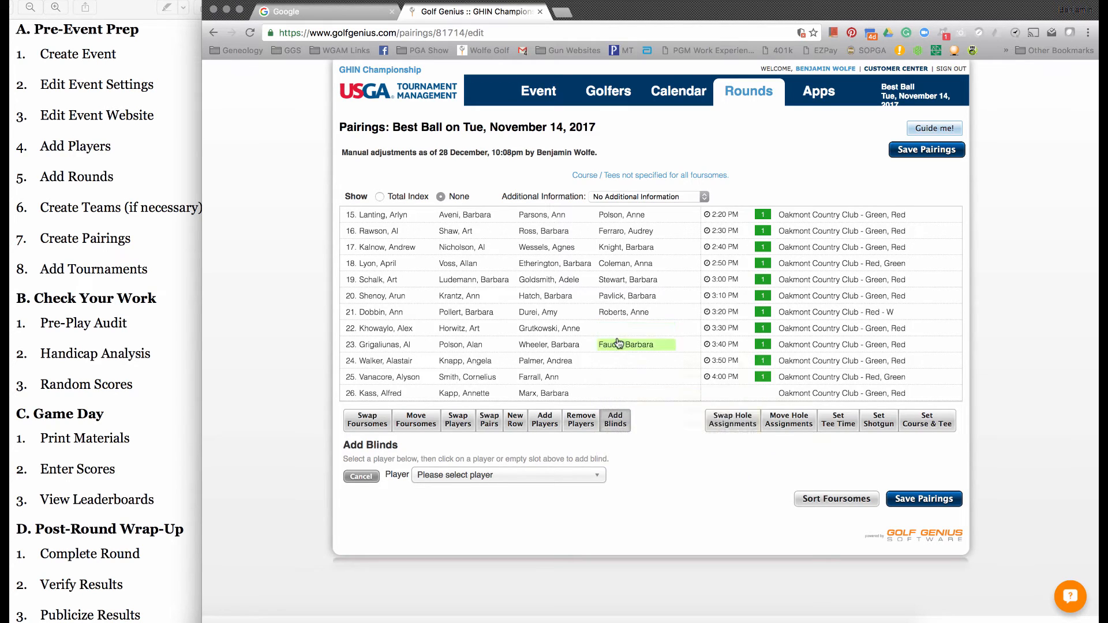
left_click(628, 331)
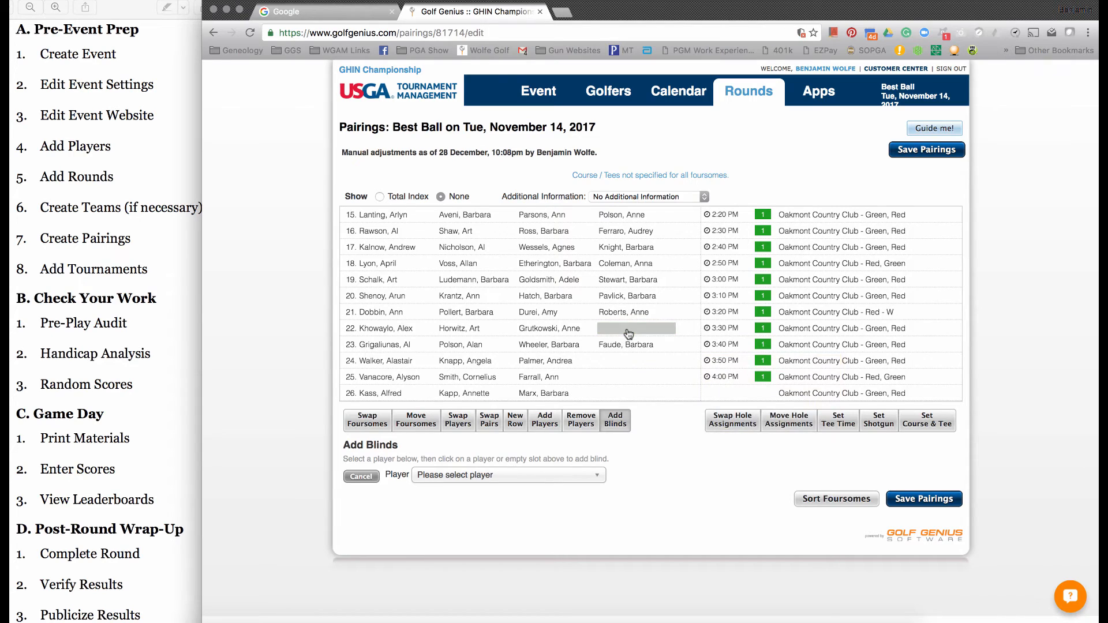
left_click(517, 475)
scroll(508, 543, "down", 6)
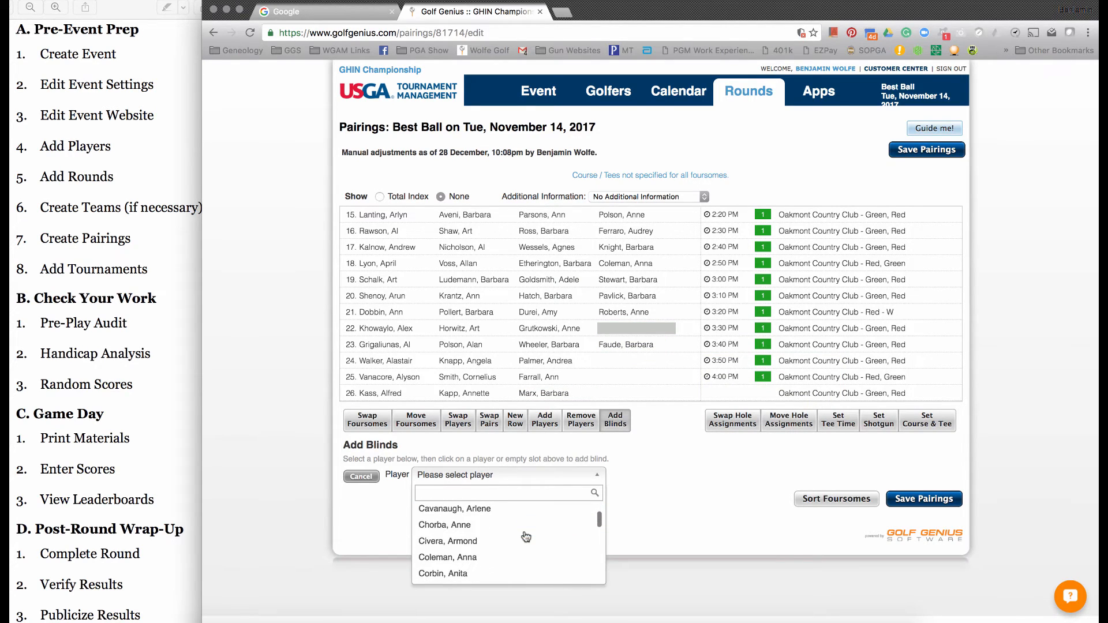
left_click(487, 541)
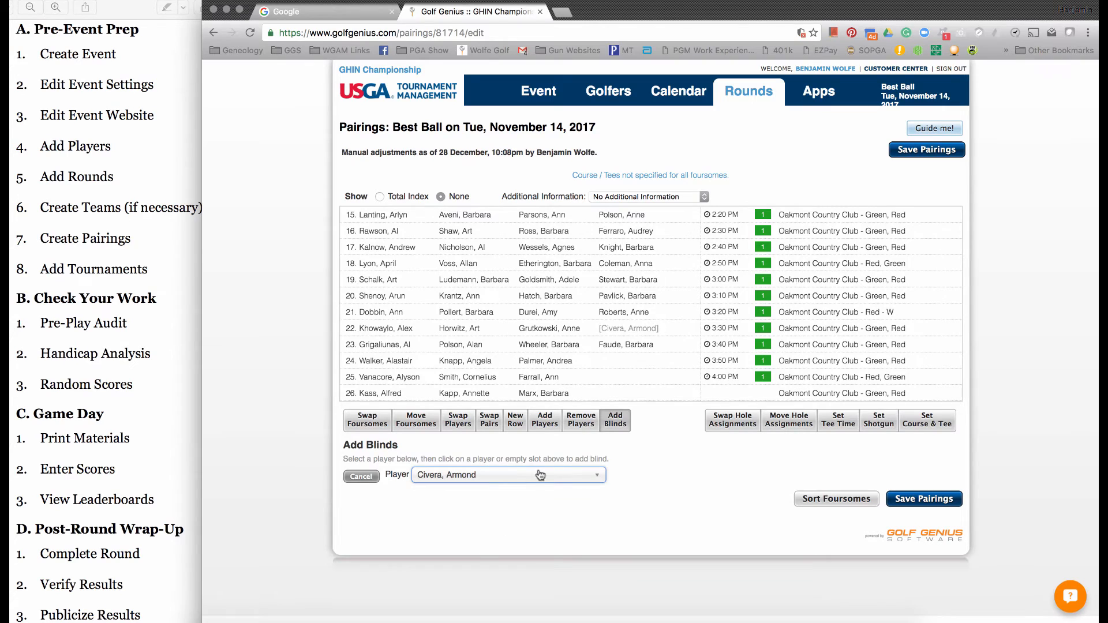
left_click(619, 364)
left_click(621, 378)
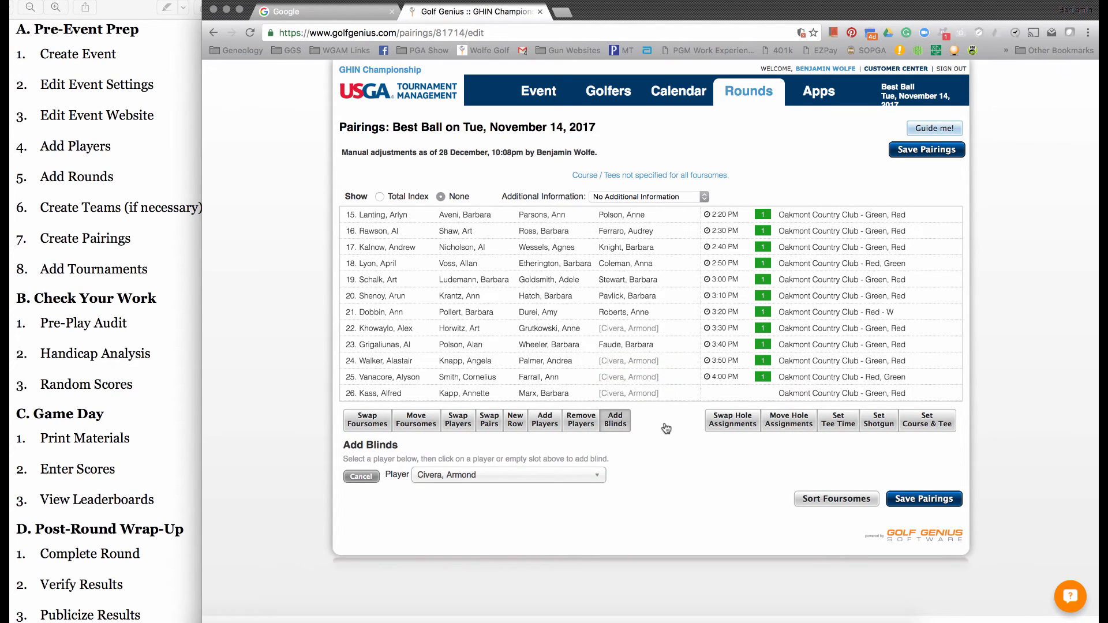
left_click(628, 362)
left_click(898, 151)
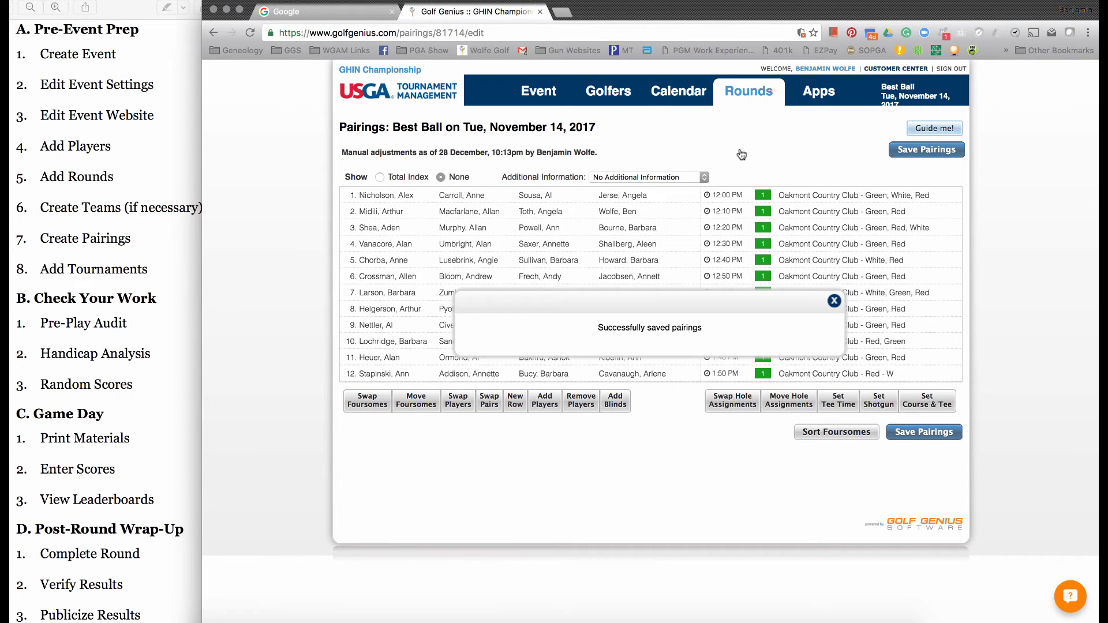
- Add a new tournament to the Best Ball round and award its purse and points by 1st, 2nd, ... Nth
mouse_move(747, 96)
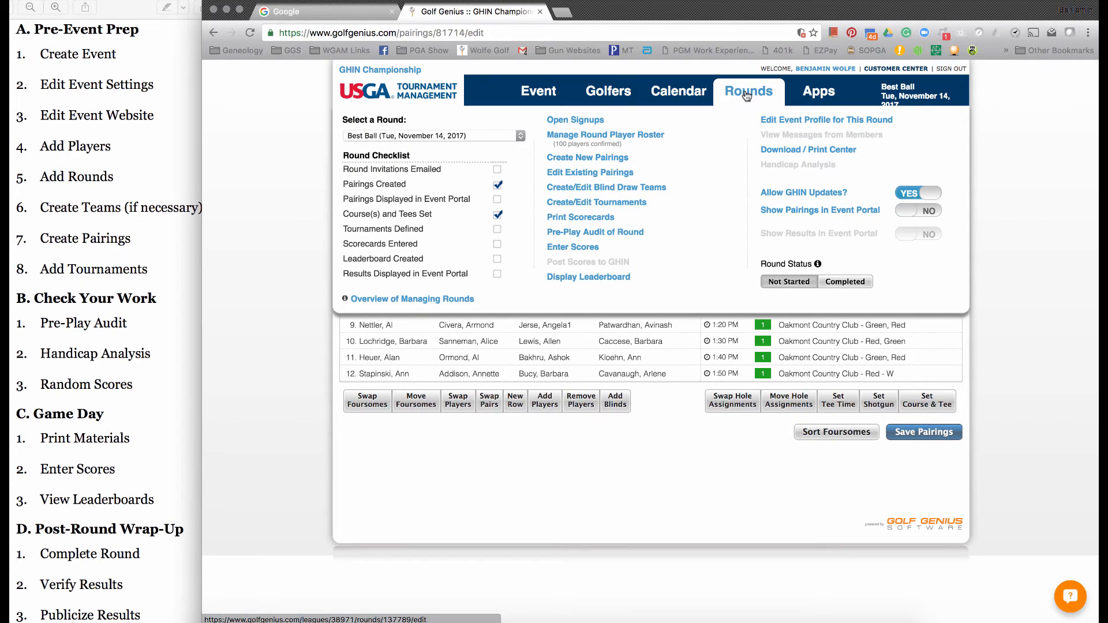
left_click(606, 206)
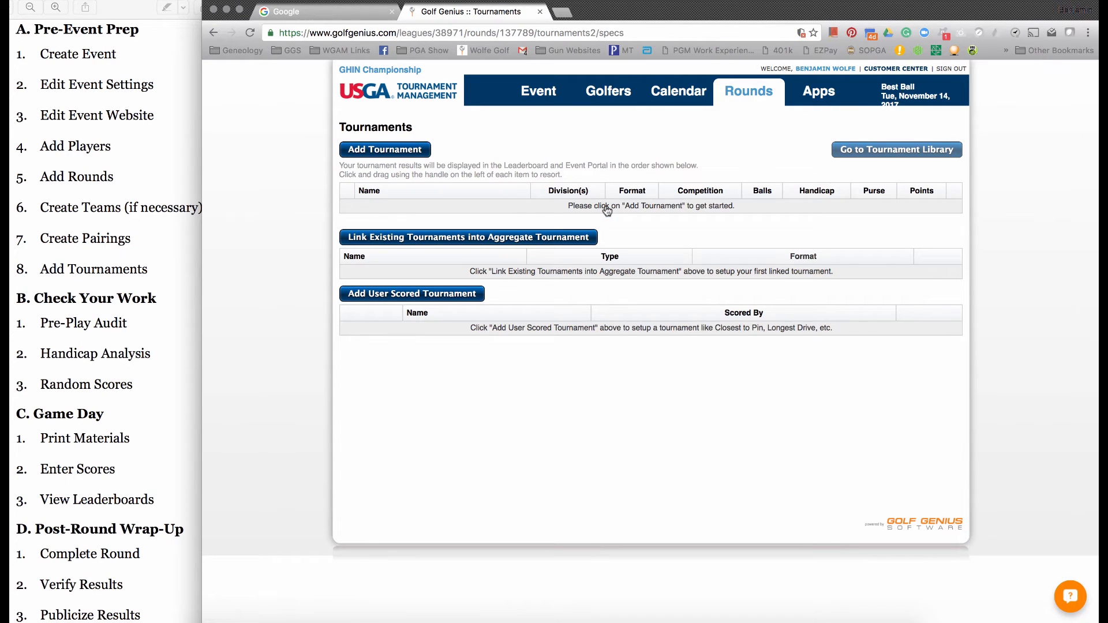
left_click(411, 153)
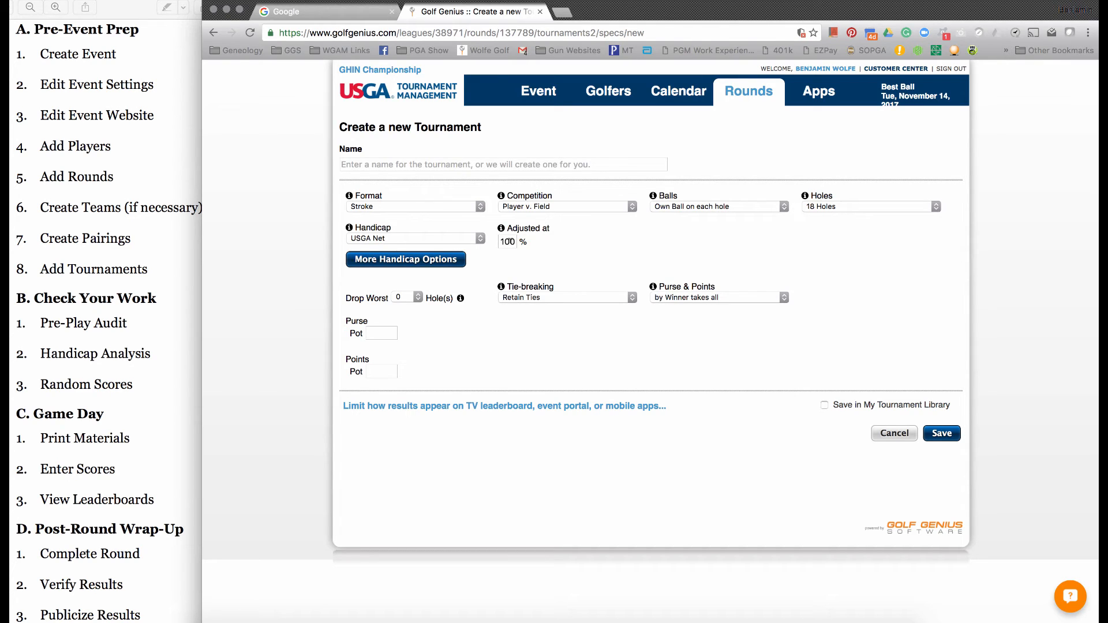
left_click(665, 298)
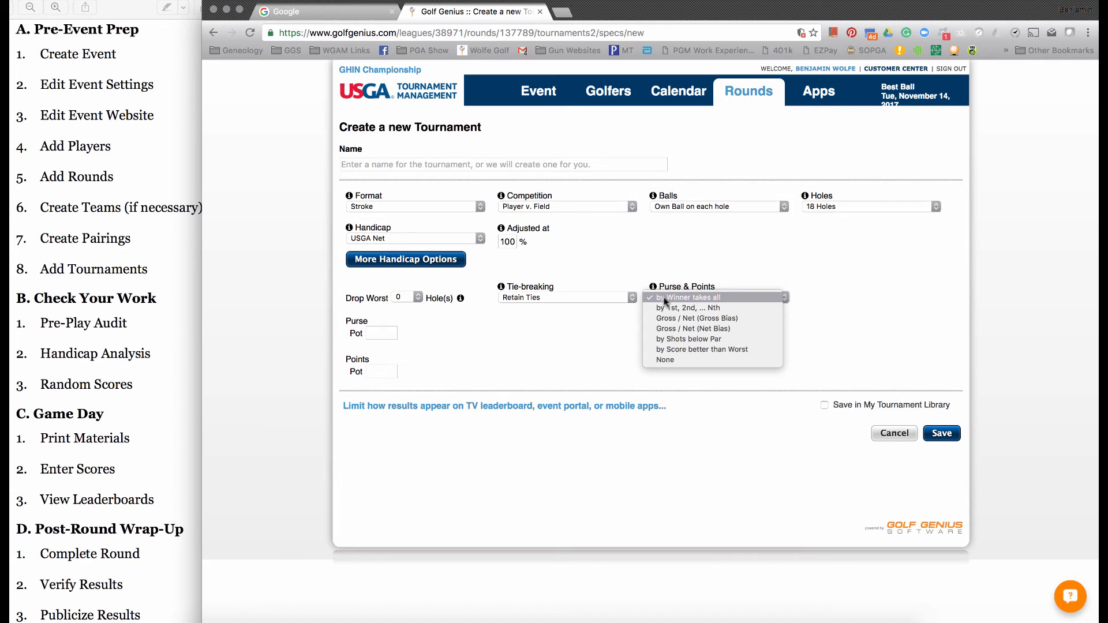
left_click(665, 307)
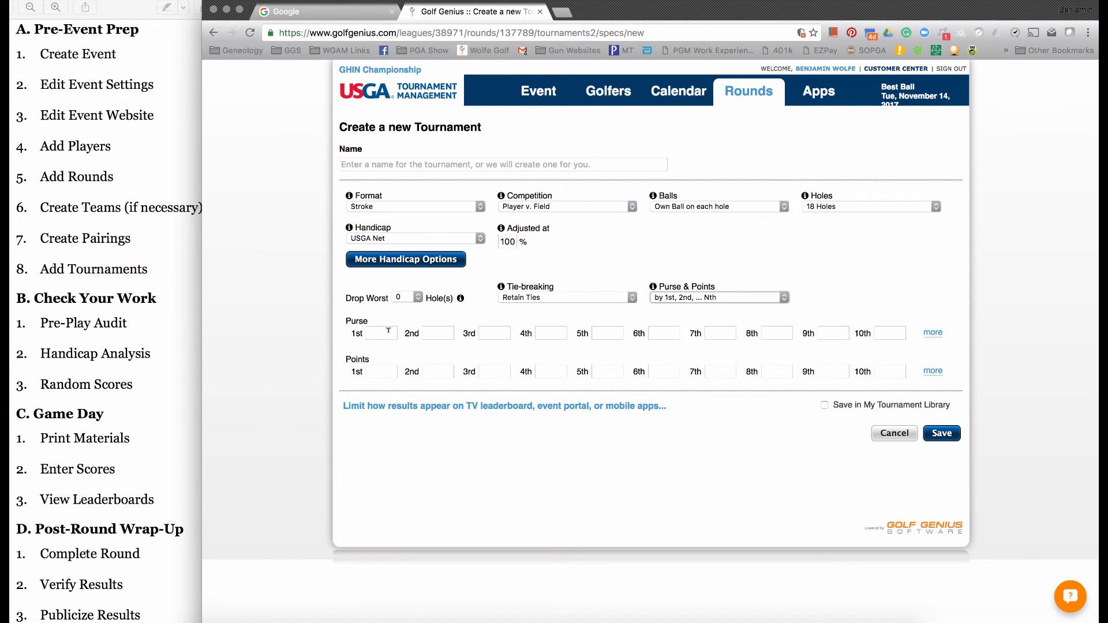
- Set the tournament purse to 150 for 1st place, 100 for 2nd and 50 for 3rd
left_click(387, 333)
type("15")
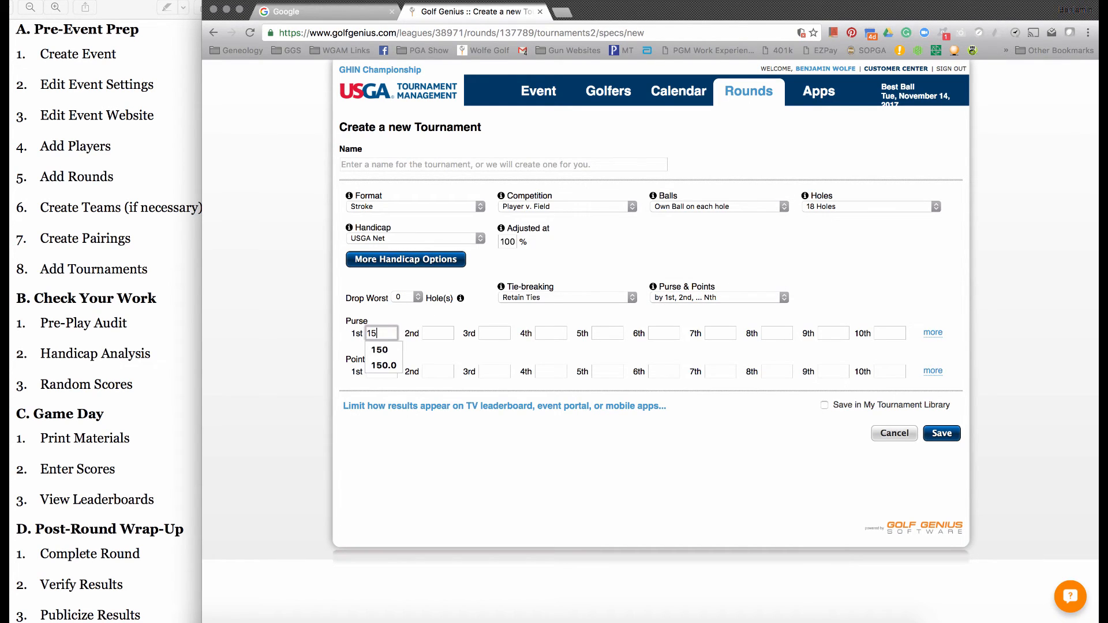
type("0")
key("Tab")
type("100")
key("Tab")
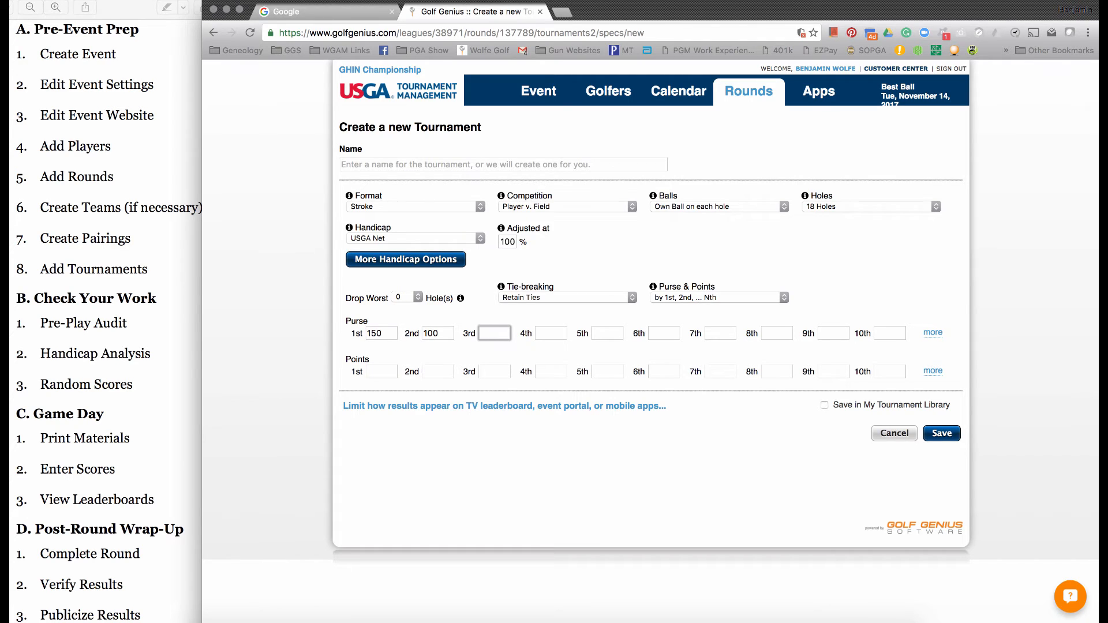
type("50")
left_click(505, 458)
- Name the tournament Individual Net and save it
left_click(434, 162)
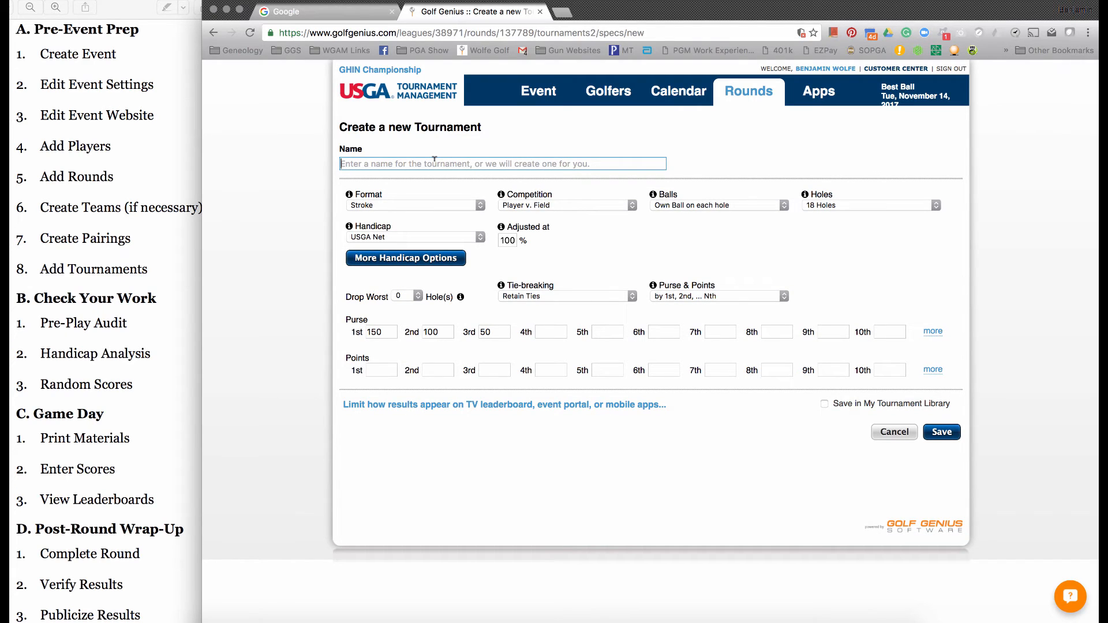
type("Individual Net")
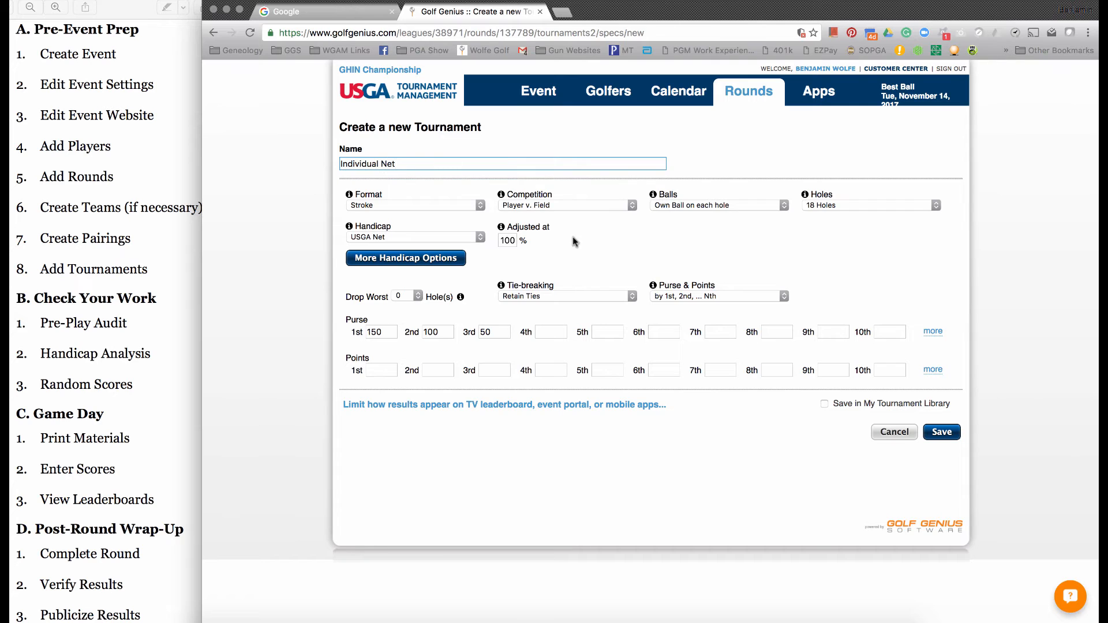
left_click(941, 433)
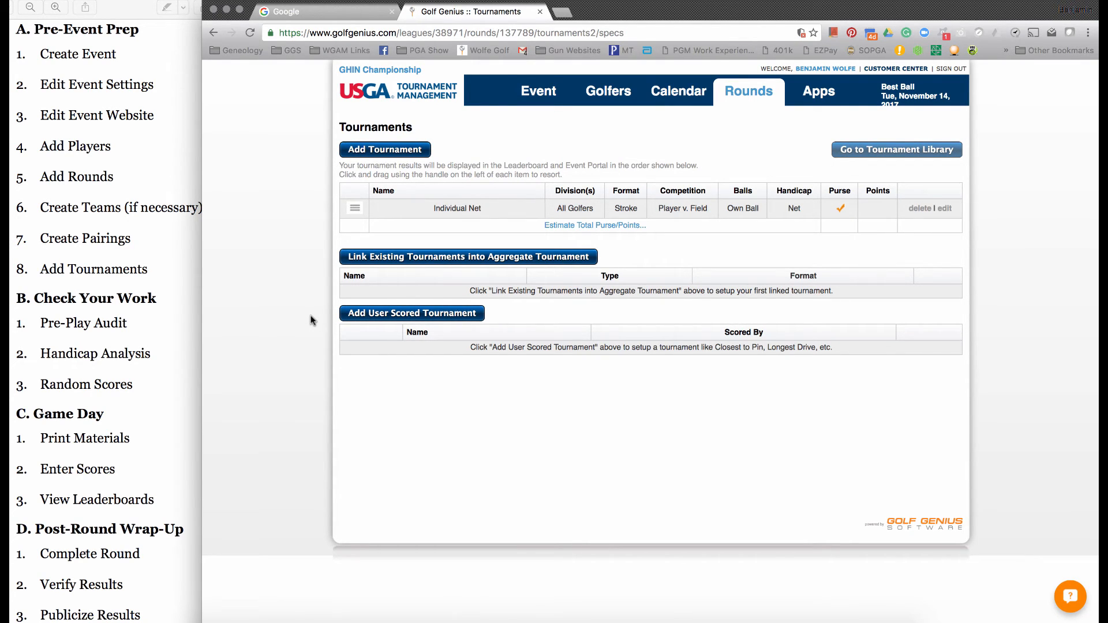
- Run the pre-play audit of the Best Ball round, and open the round's handicap analysis
mouse_move(749, 95)
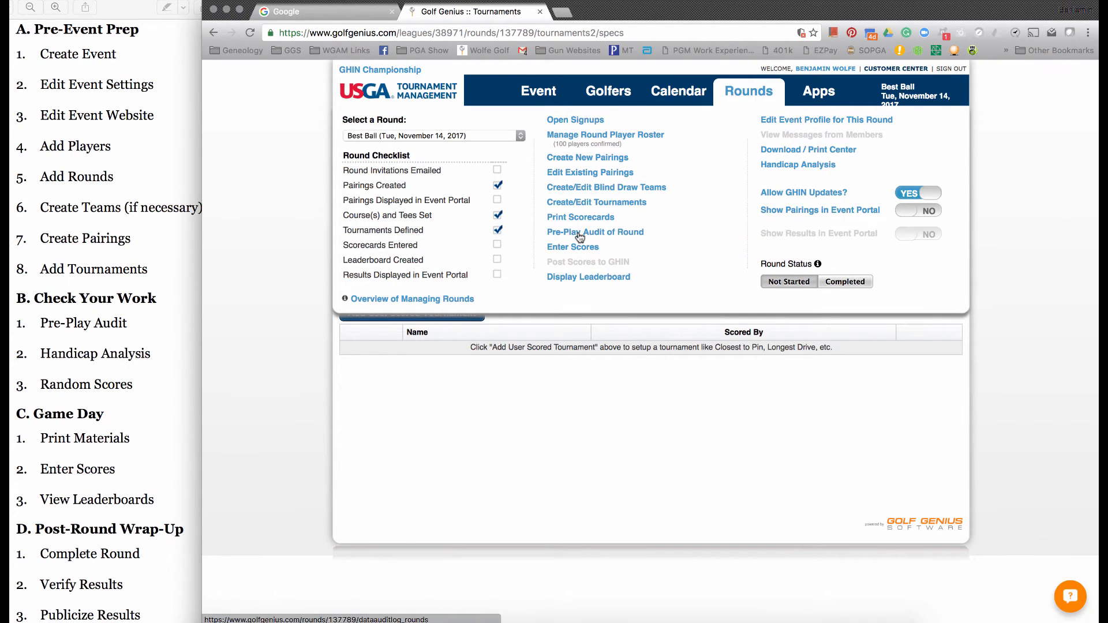
left_click(580, 237)
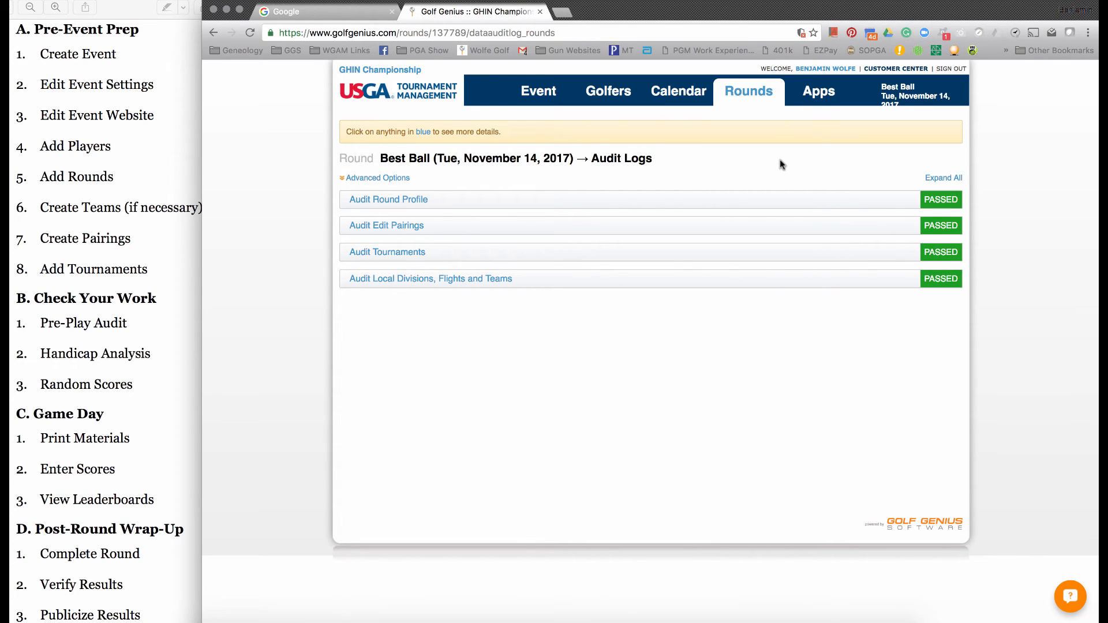
mouse_move(756, 99)
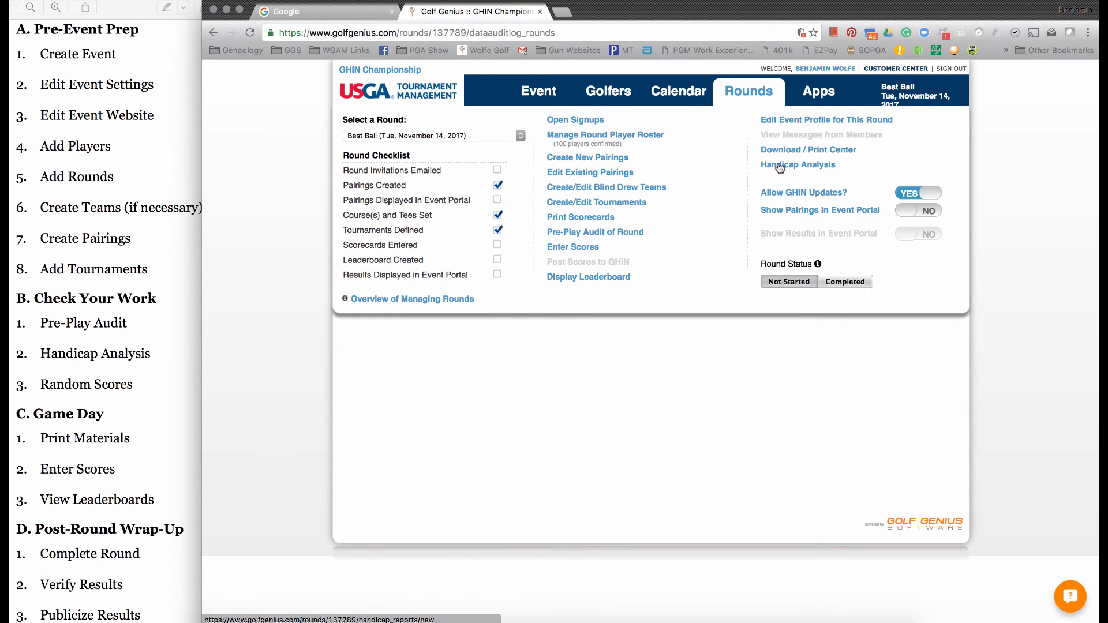
left_click(824, 168)
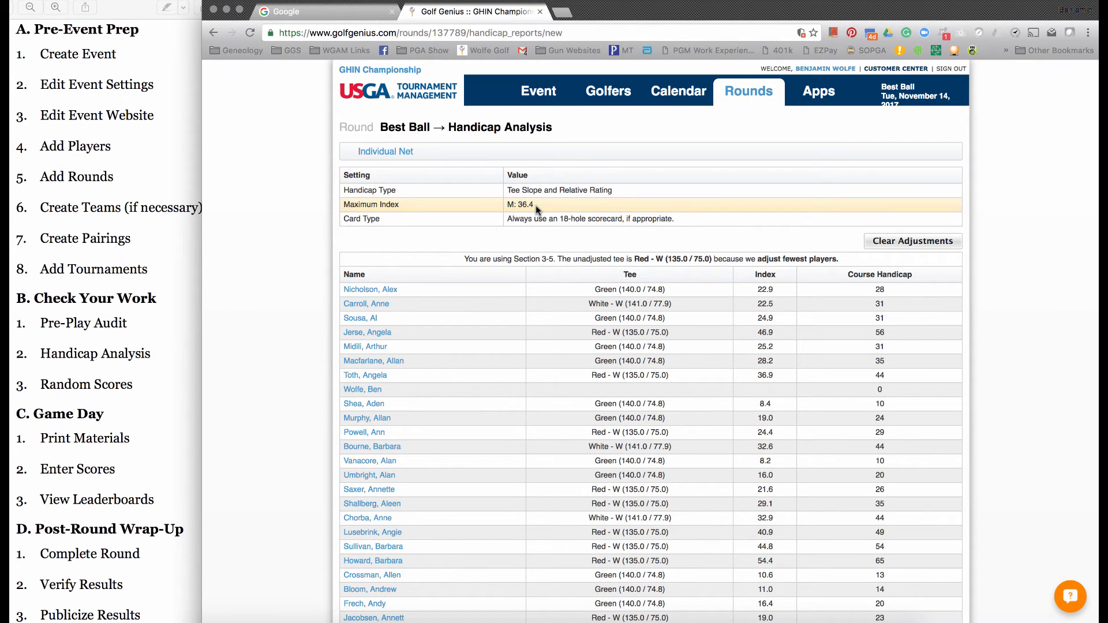
- Examine the unadjusted tee note and the course handicap calculations of the fourth, third and second golfers in the list
left_click(667, 256)
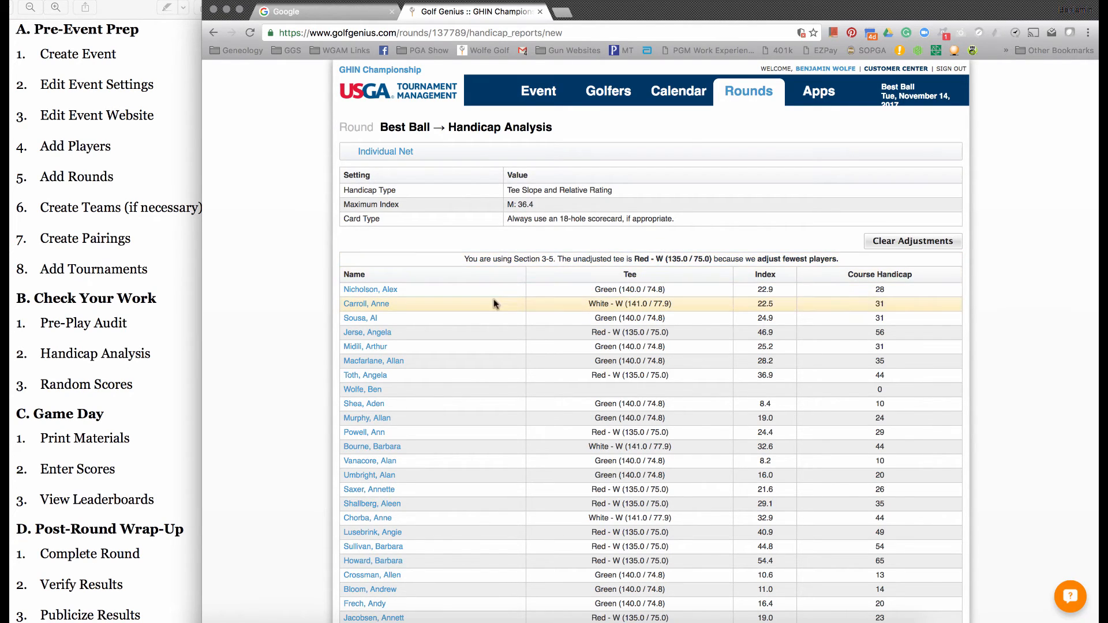
left_click(381, 333)
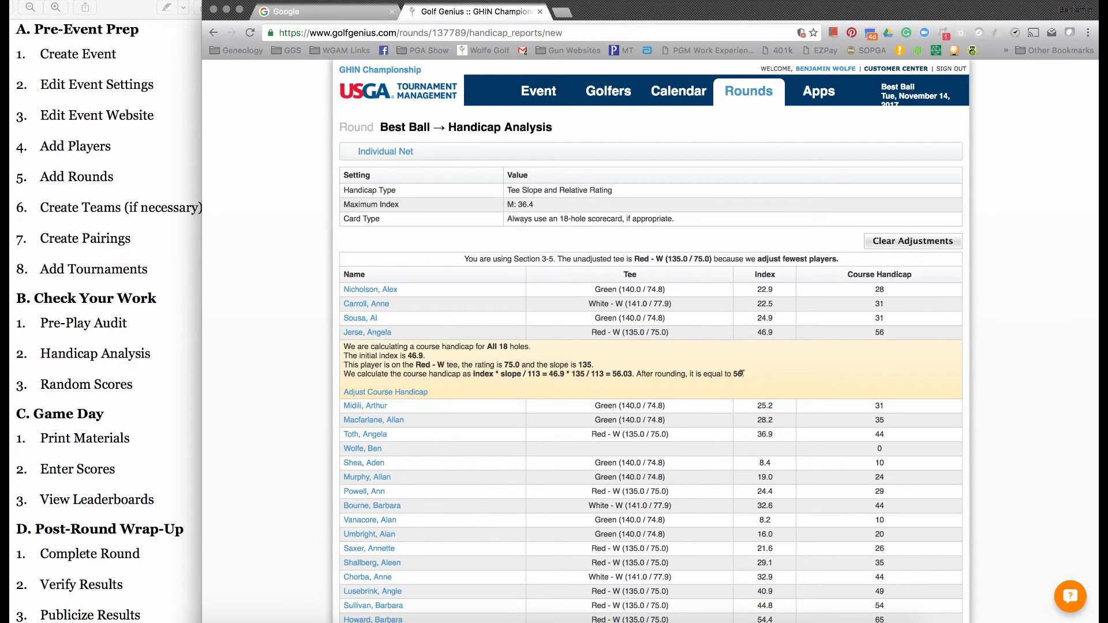
left_click(368, 318)
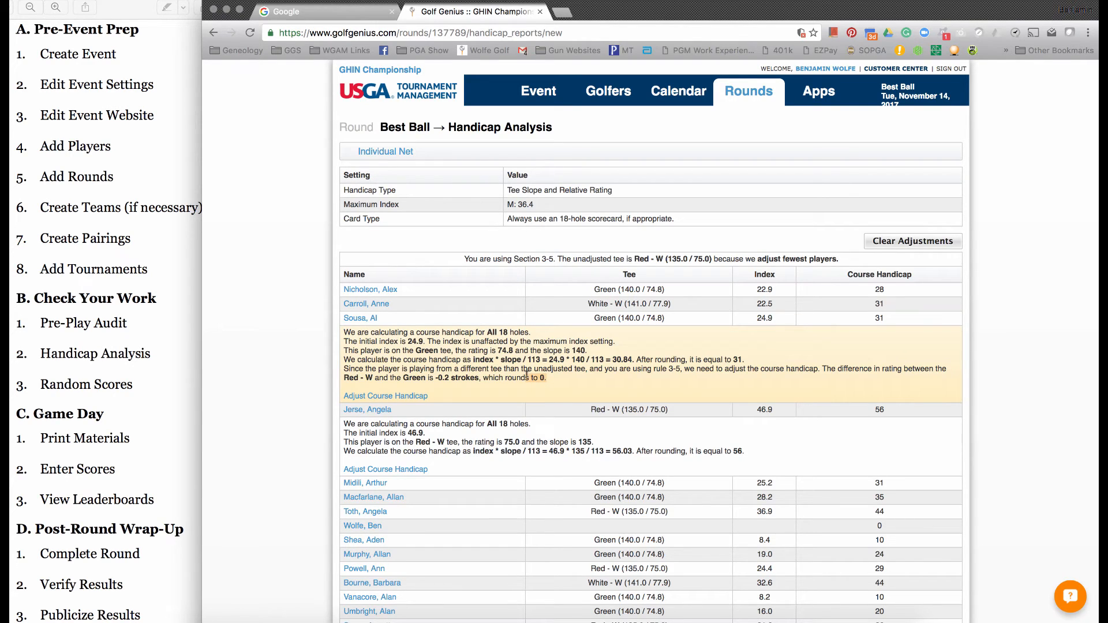
left_click(444, 376)
left_click(381, 304)
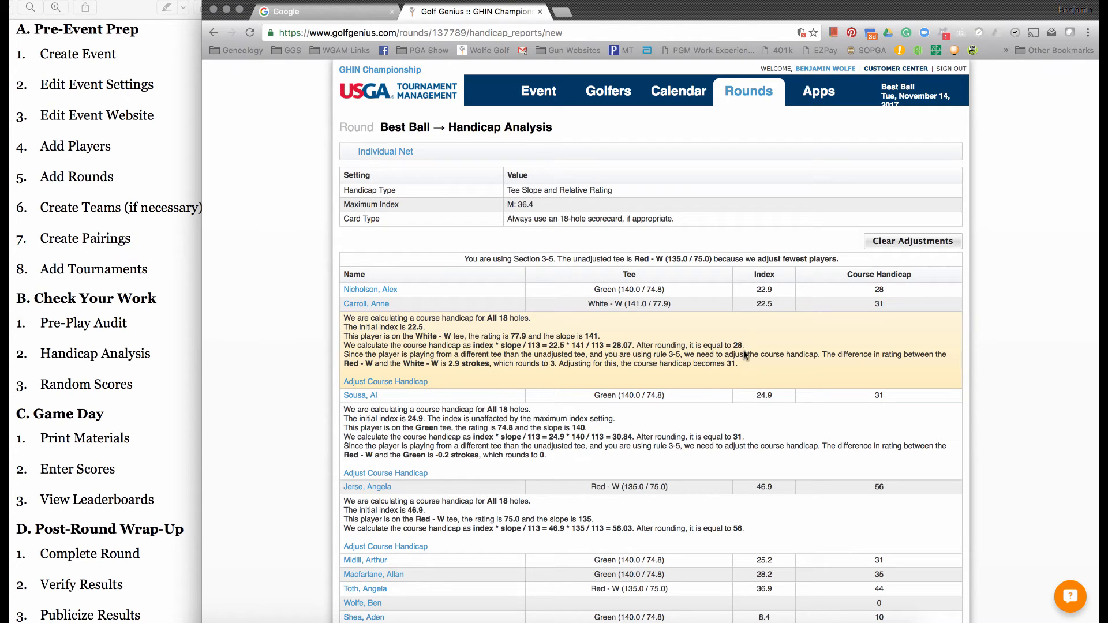
- Fill all scorecards of the round with random scores and open the test leaderboard
mouse_move(751, 99)
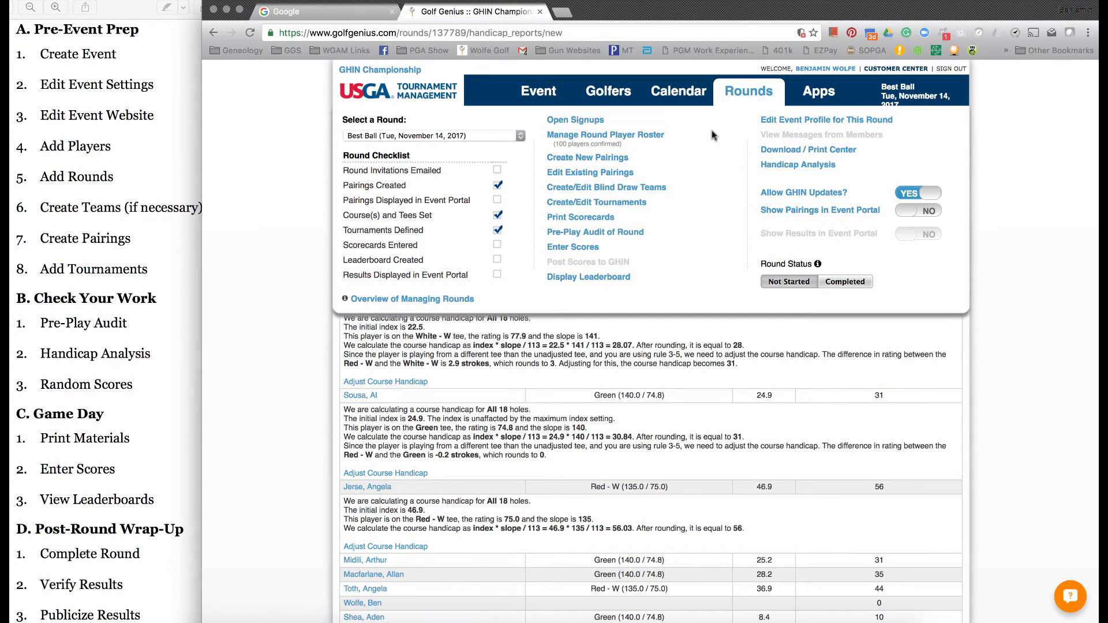
left_click(577, 248)
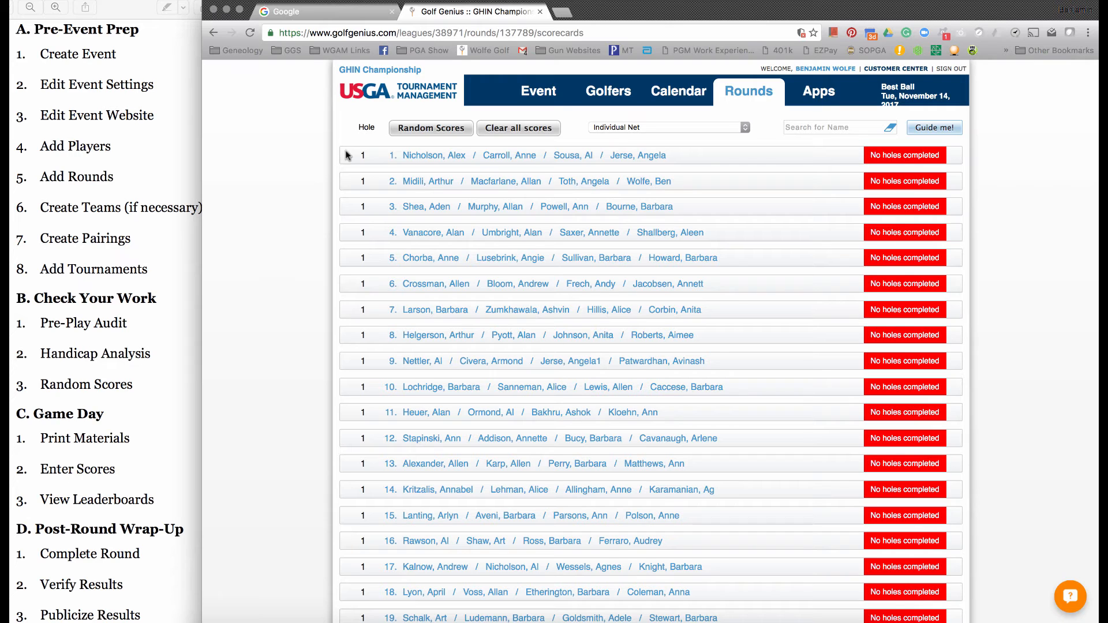
left_click(435, 132)
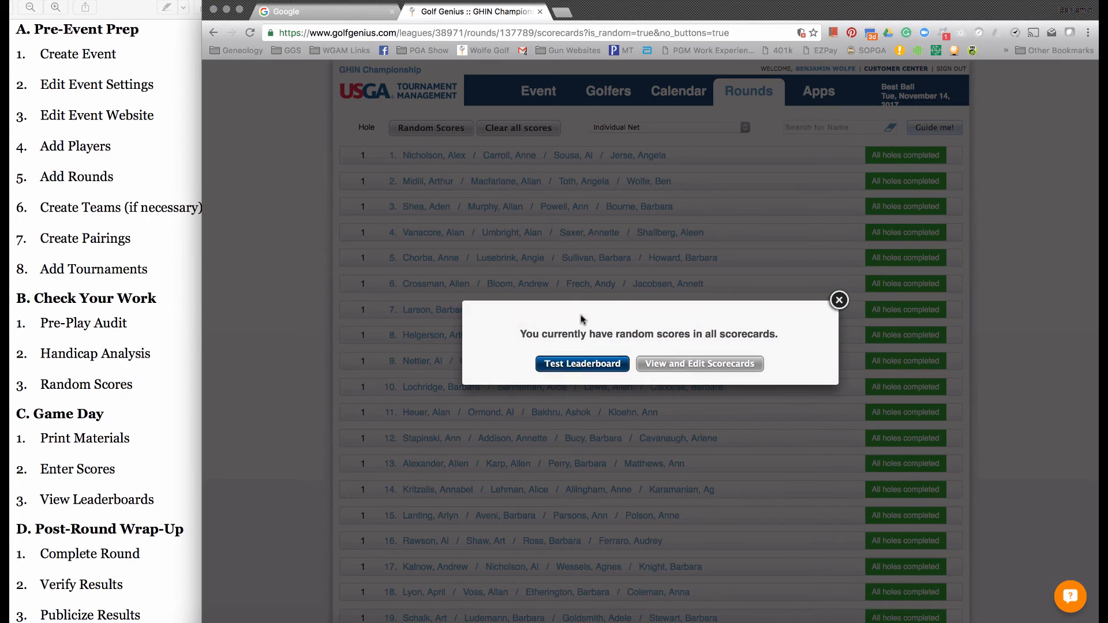
left_click(561, 363)
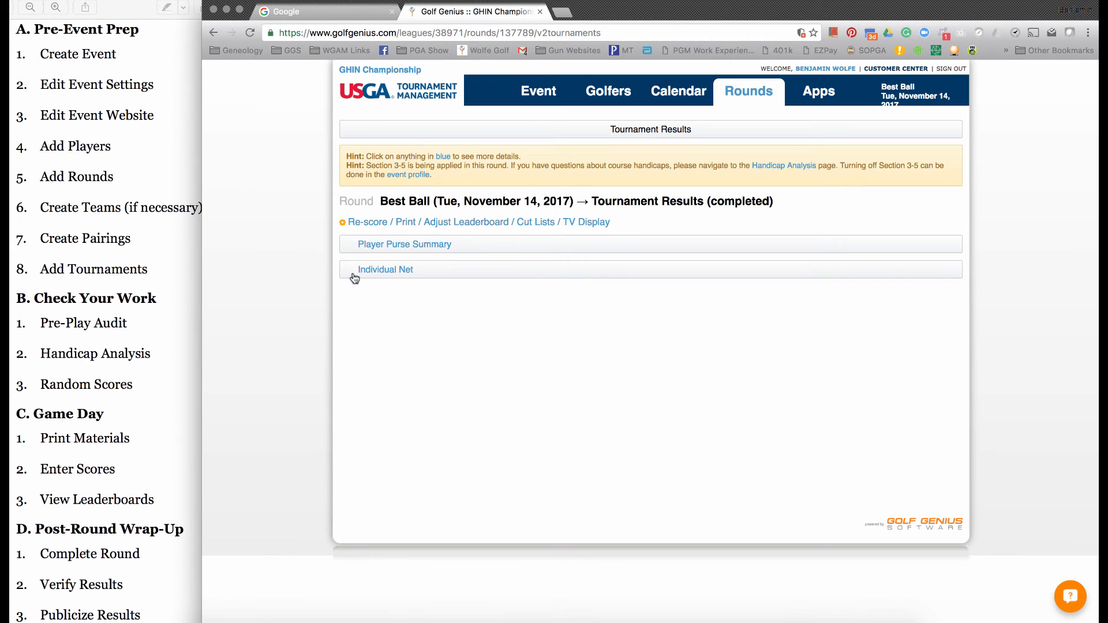
- Examine the Individual Net results, including the first-place golfer's scorecard, the purse allocation and the strokes table
left_click(379, 276)
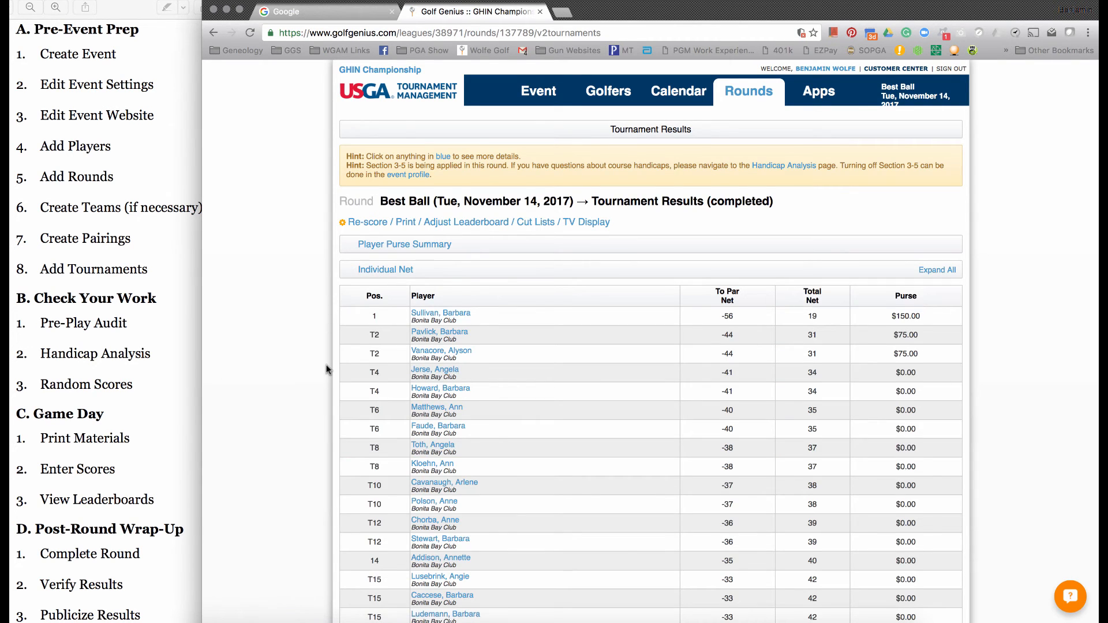
scroll(326, 369, "down", 3)
scroll(326, 370, "down", 1)
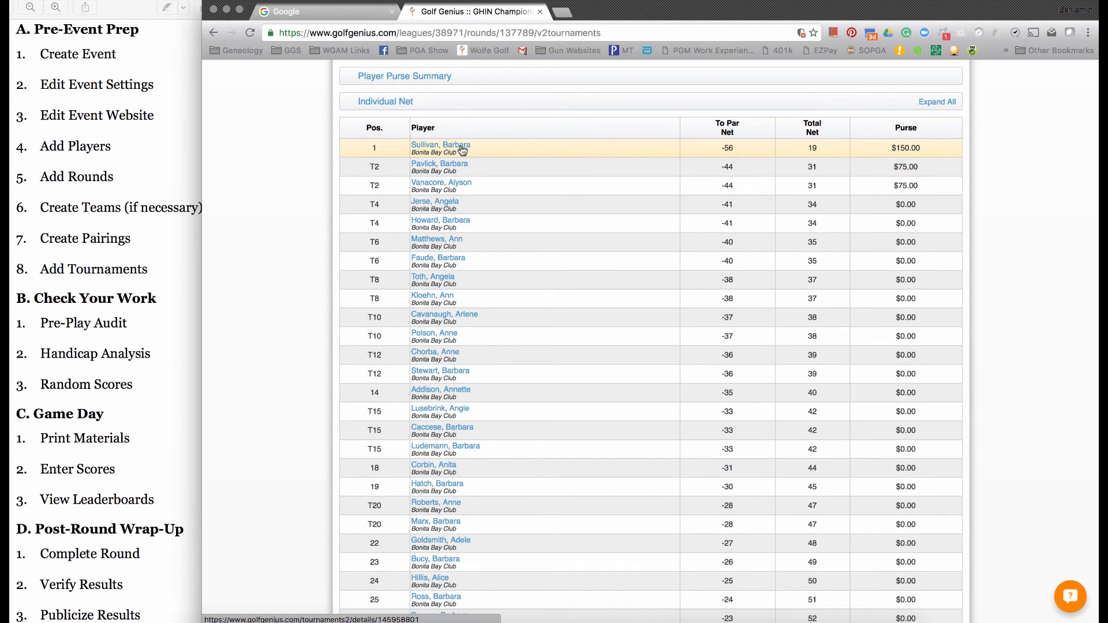
left_click(443, 152)
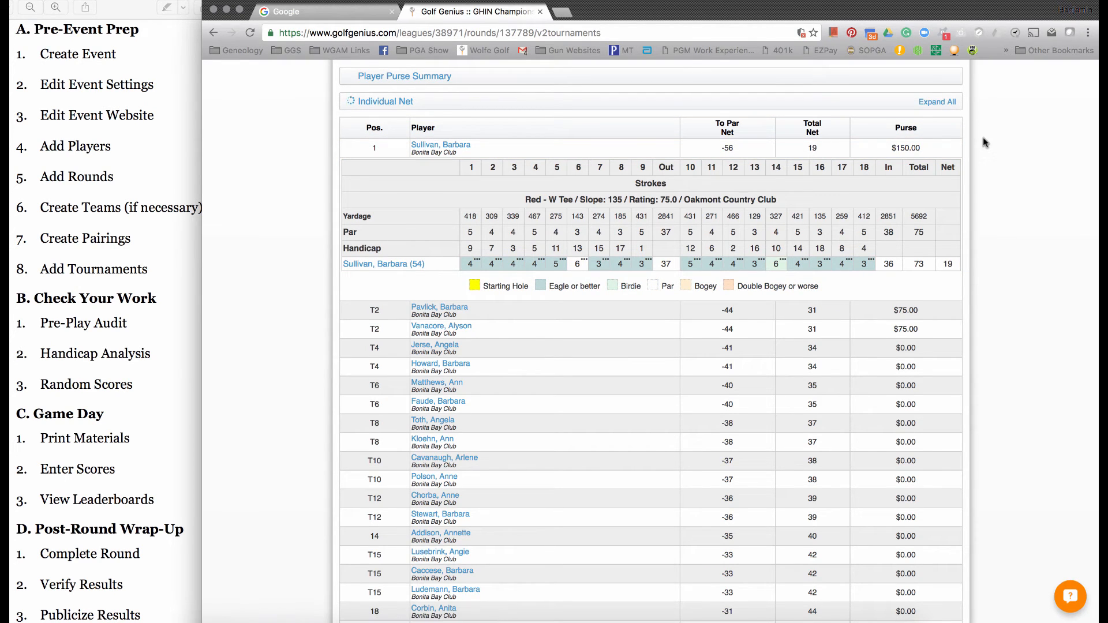
scroll(985, 143, "down", 15)
scroll(985, 142, "down", 10)
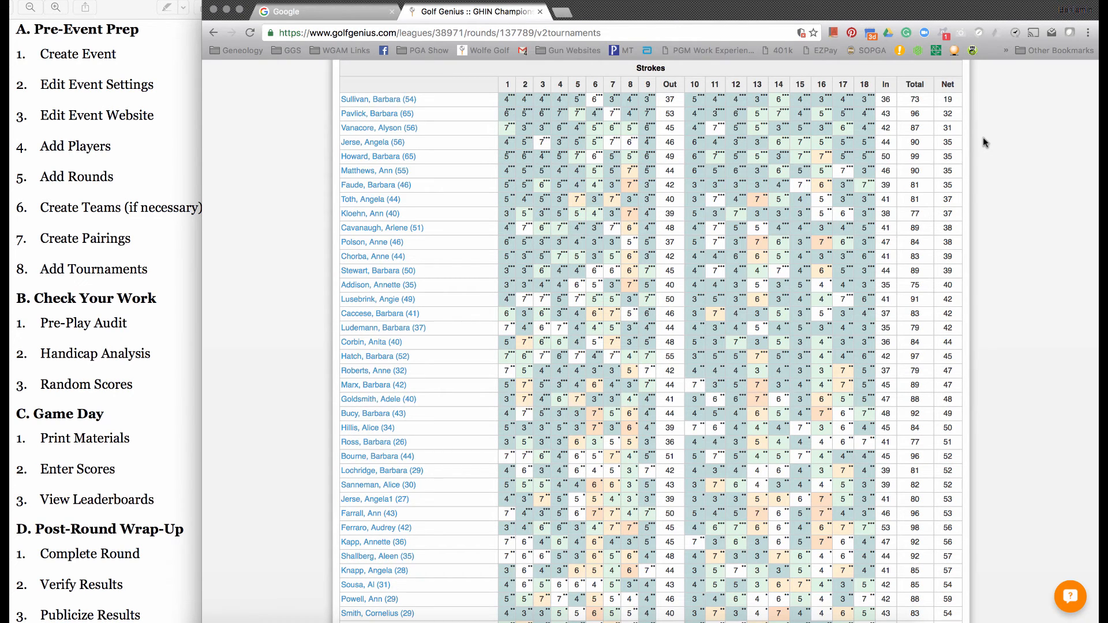
scroll(984, 141, "up", 8)
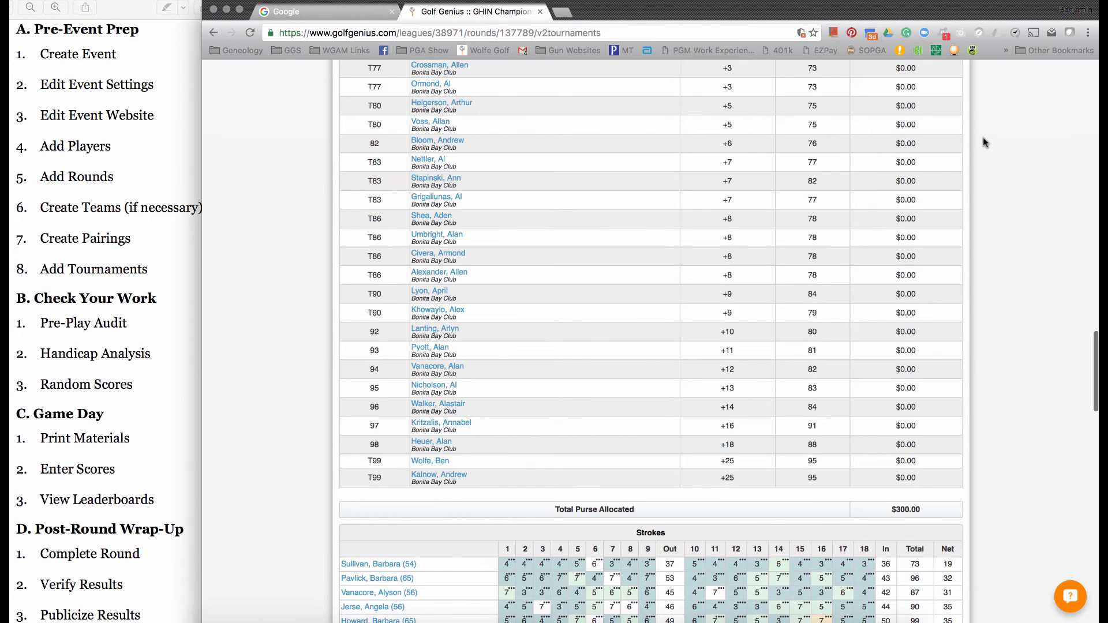
scroll(982, 137, "up", 17)
- Return to score entry for the round and clear the random scores from all scorecards
left_click(773, 102)
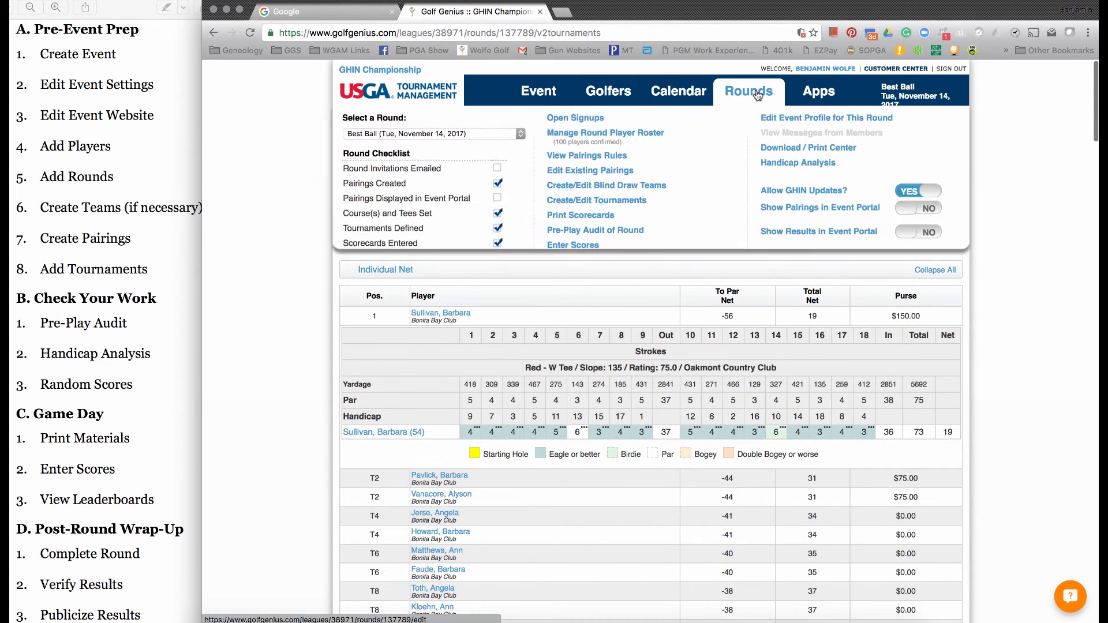
left_click(585, 248)
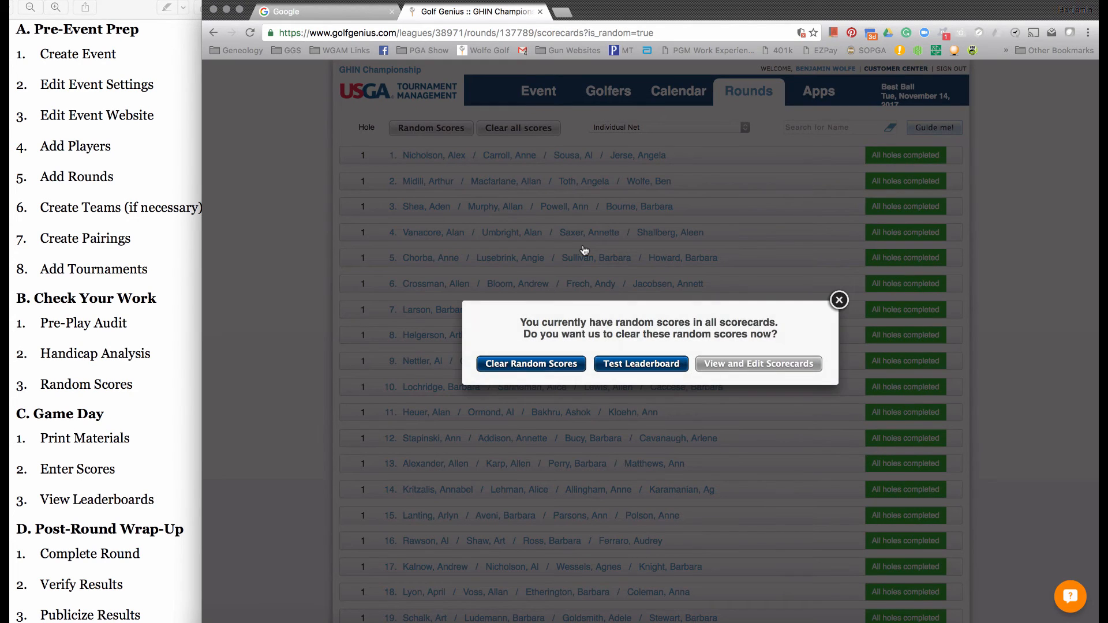
left_click(510, 364)
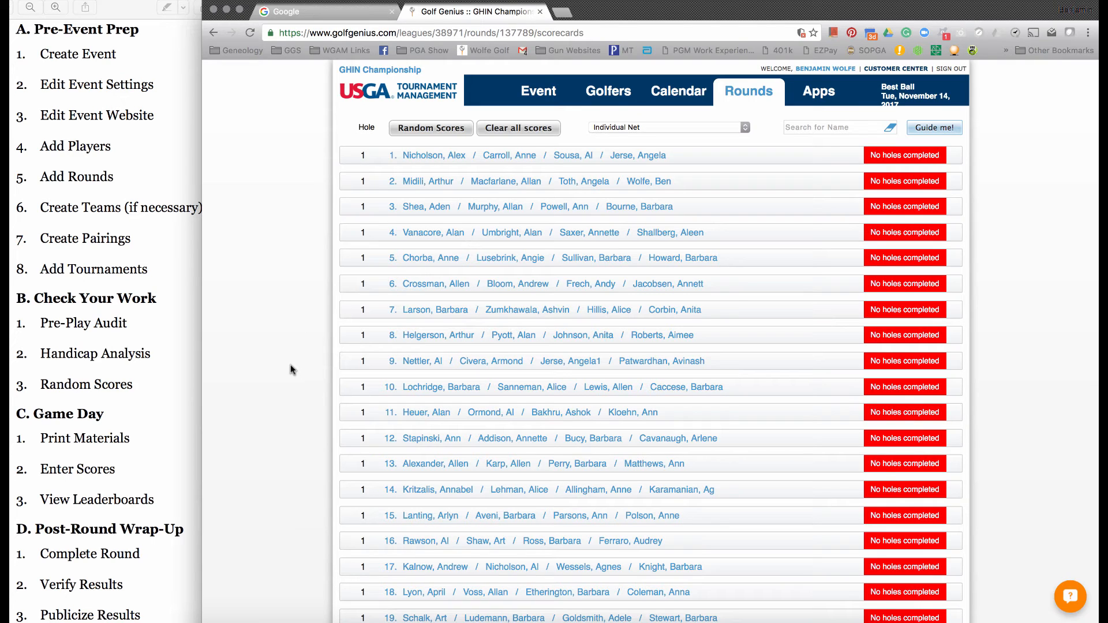
- Open the Download / Print Center for the Best Ball round
mouse_move(753, 95)
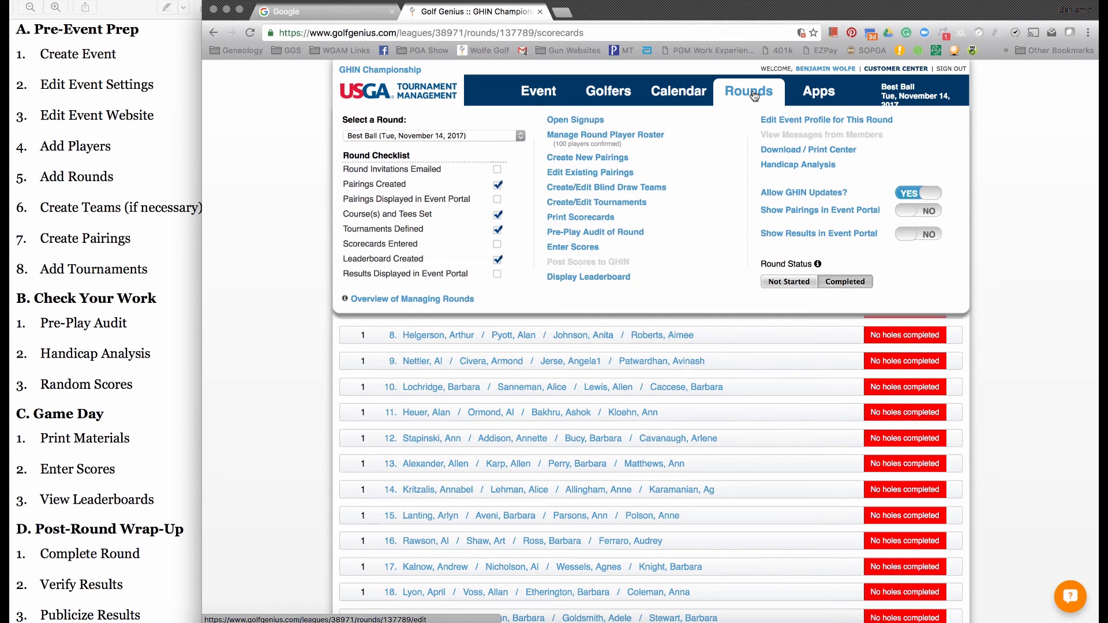
left_click(766, 152)
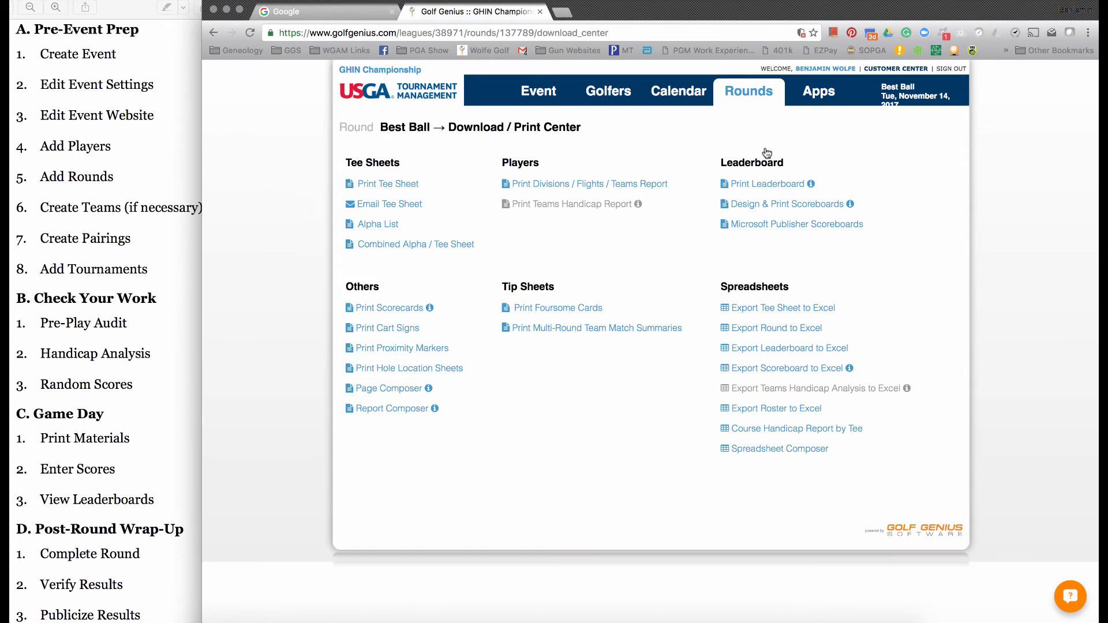
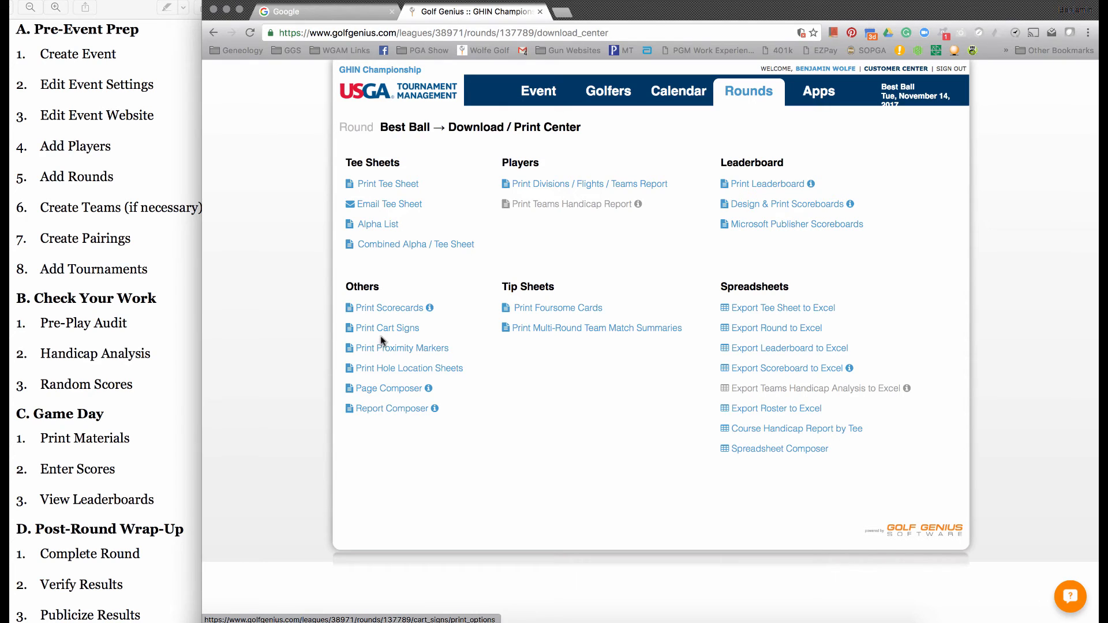
- Open the scorecard print options, keep Individual Net as the tournament, and also print 2 scorecards with no names for emergency use
left_click(381, 313)
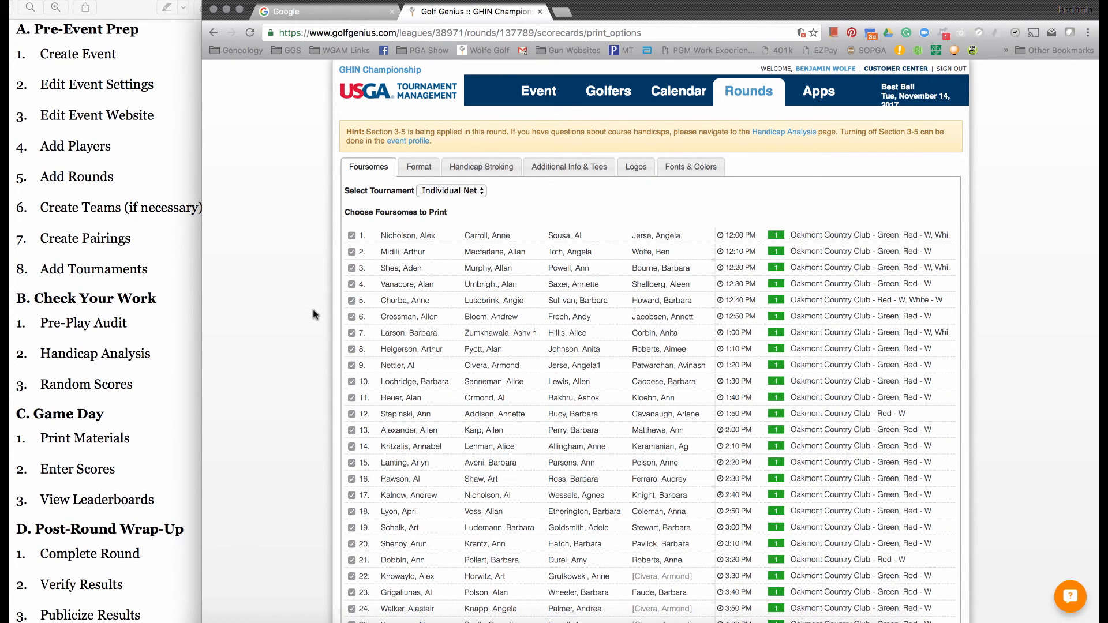
left_click(440, 193)
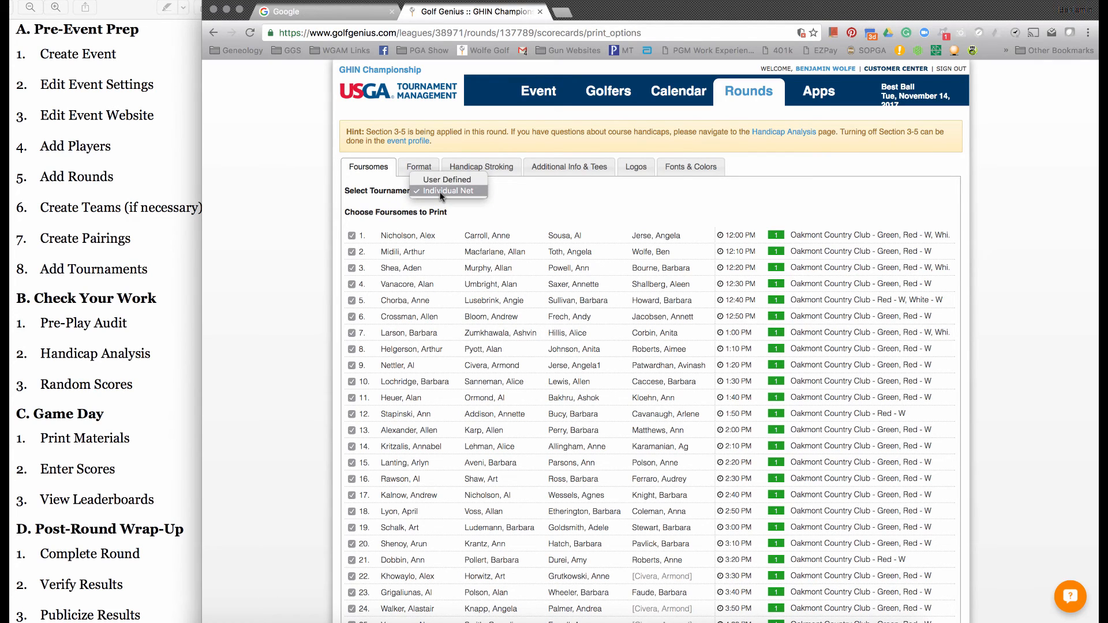
left_click(441, 191)
left_click(441, 195)
left_click(435, 192)
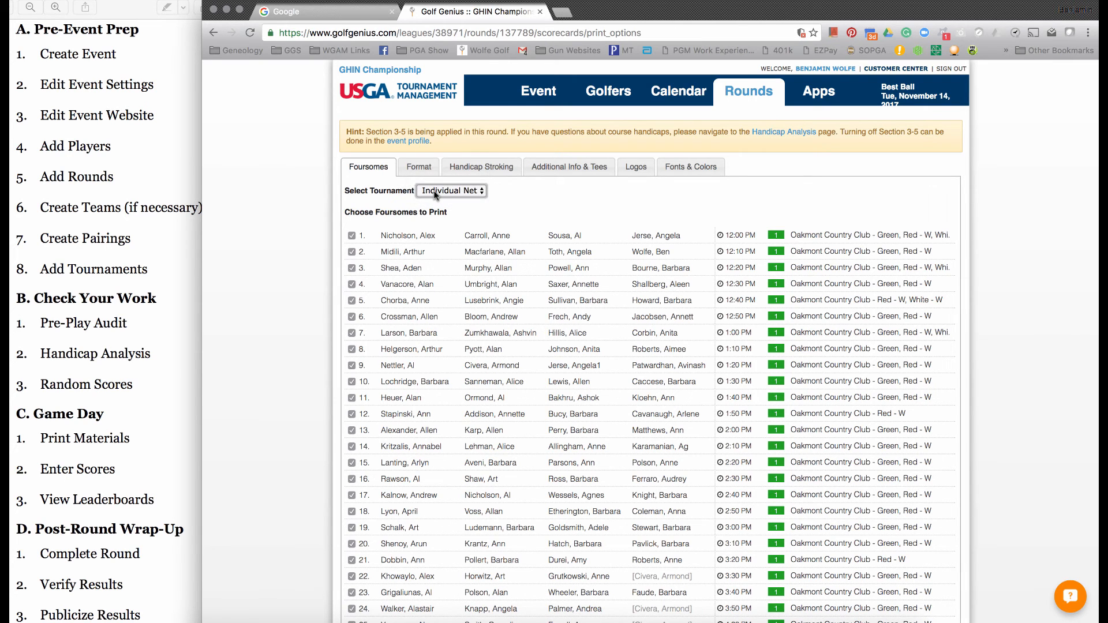
scroll(306, 326, "down", 4)
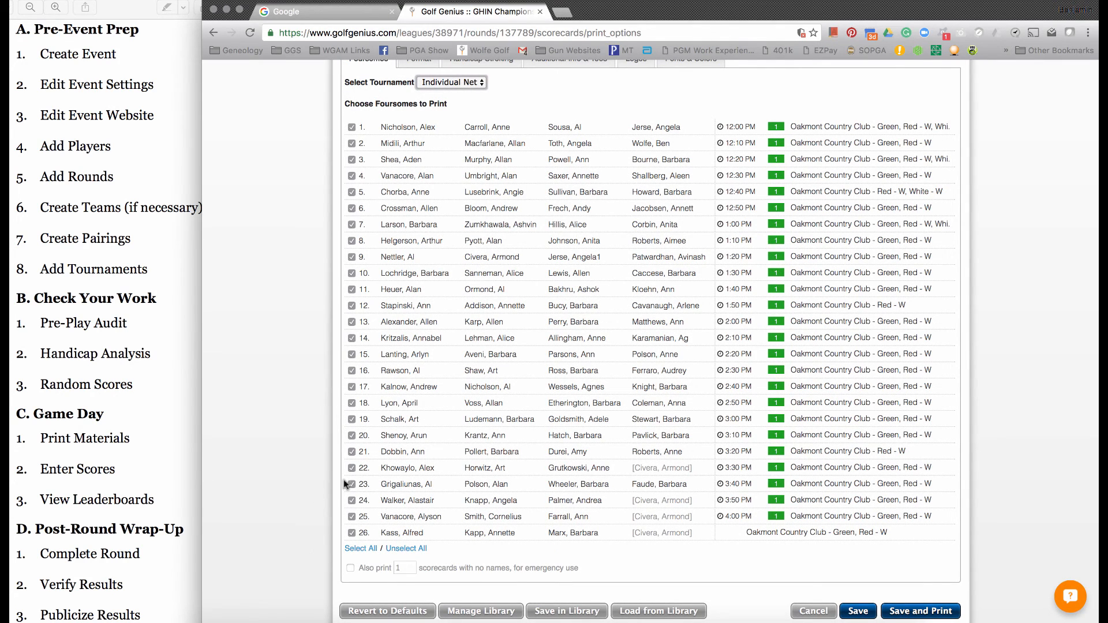
left_click(350, 569)
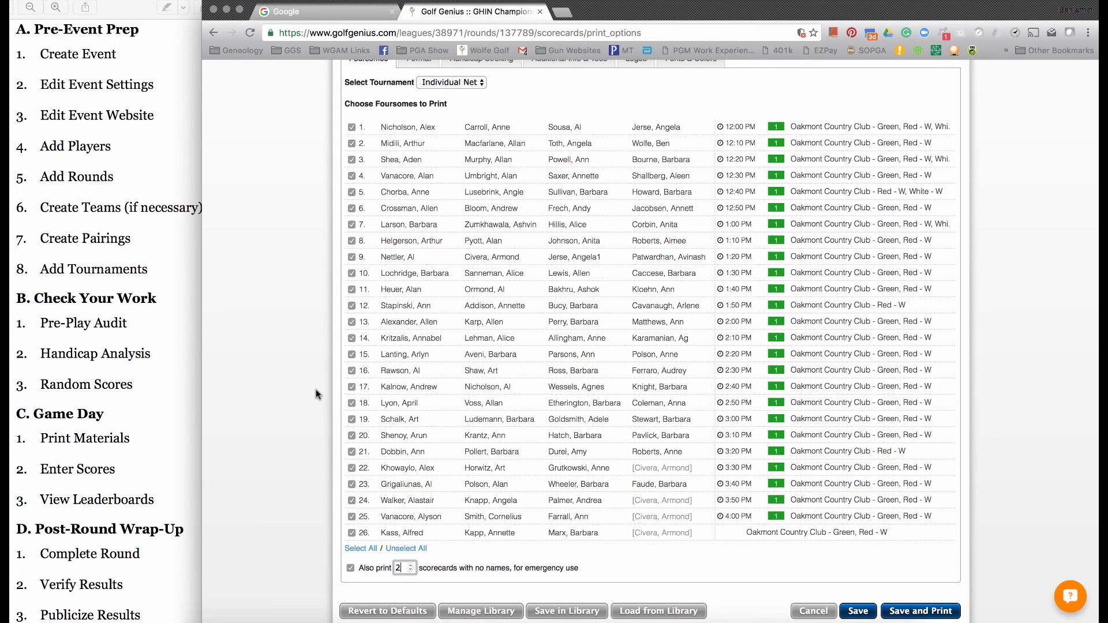
- In the scorecard format settings, try the 9 hole card layout and return to the 18 hole card
scroll(316, 394, "up", 4)
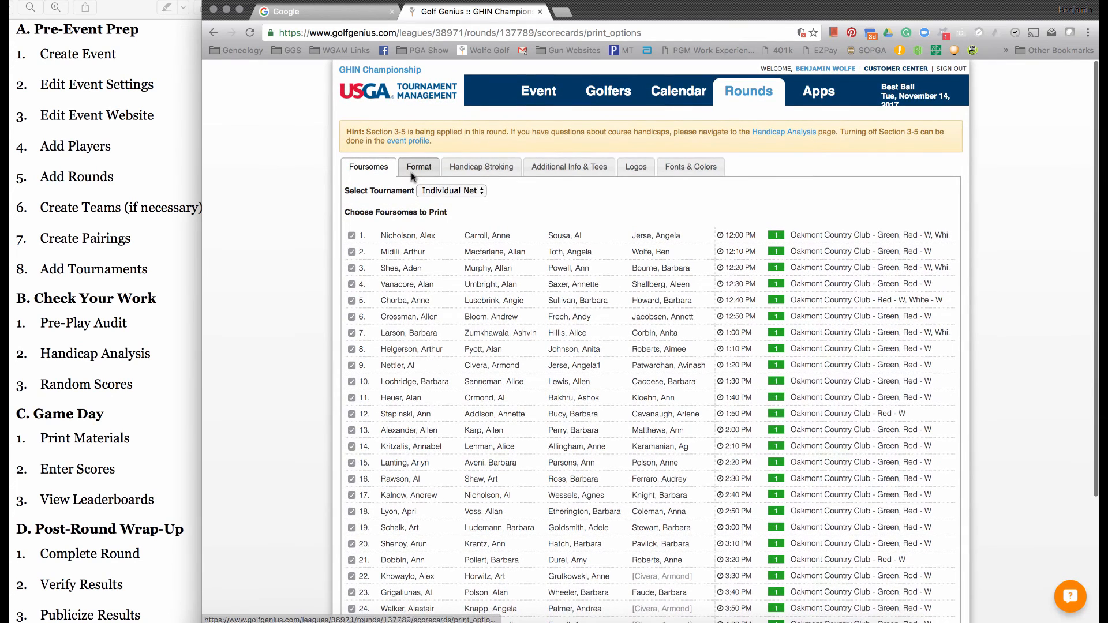
left_click(411, 169)
scroll(307, 285, "down", 3)
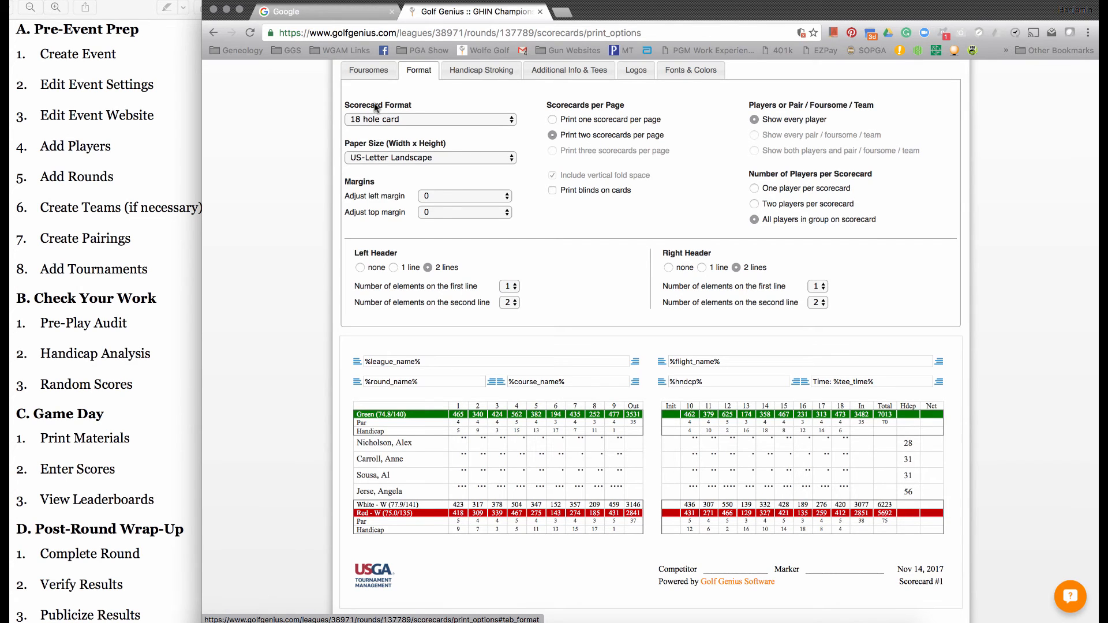
left_click(389, 120)
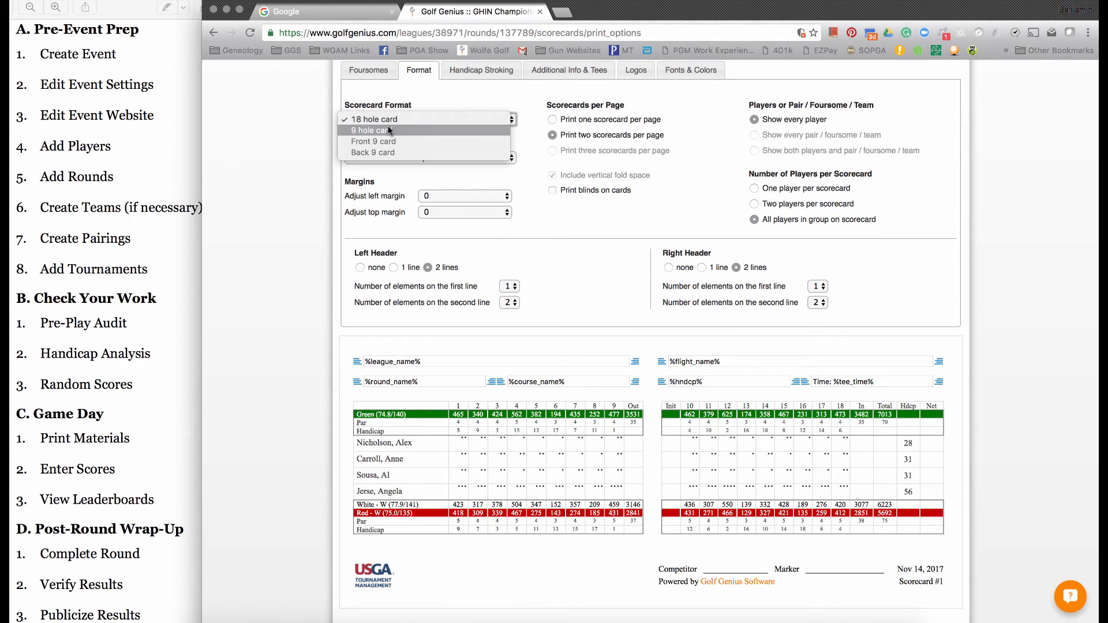
left_click(389, 128)
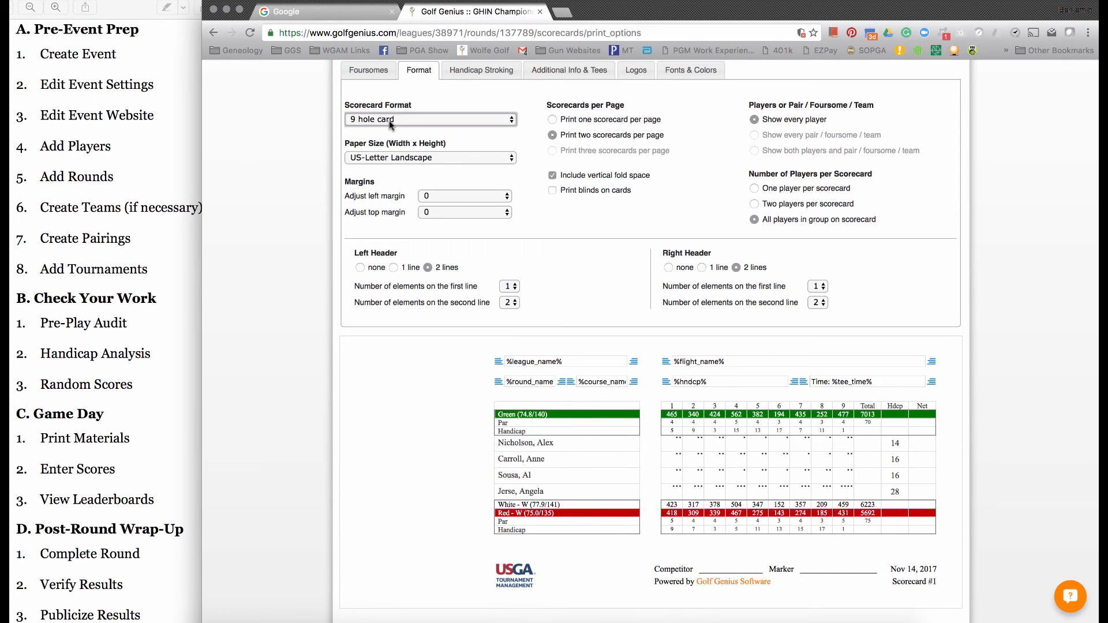
left_click(389, 120)
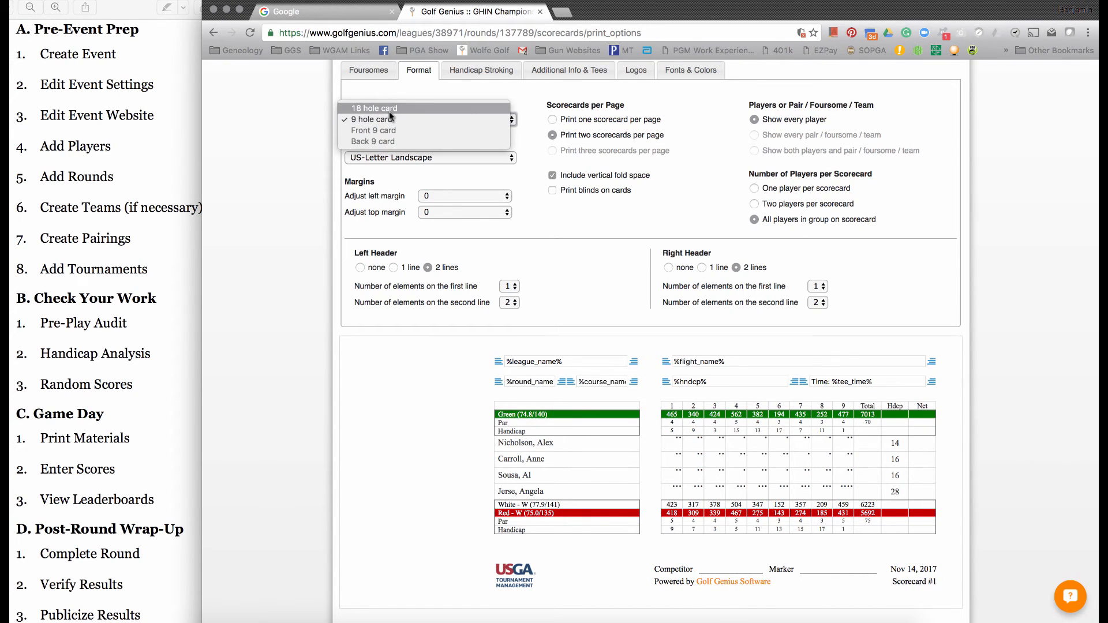
left_click(389, 115)
- Review the available scorecard paper sizes and keep US-Letter Landscape
left_click(428, 157)
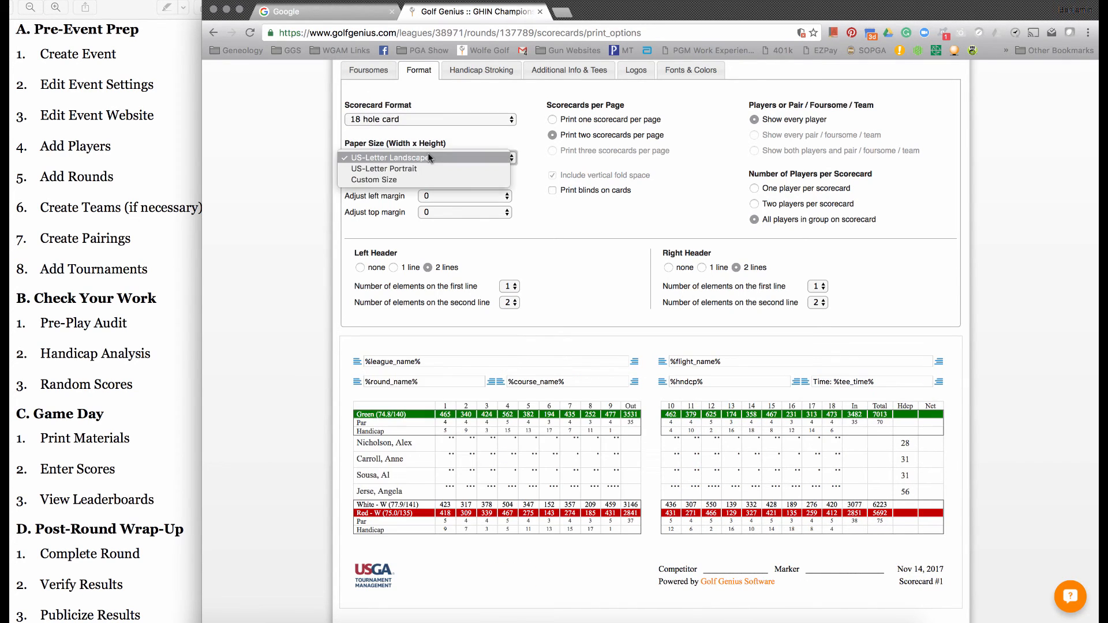
left_click(428, 154)
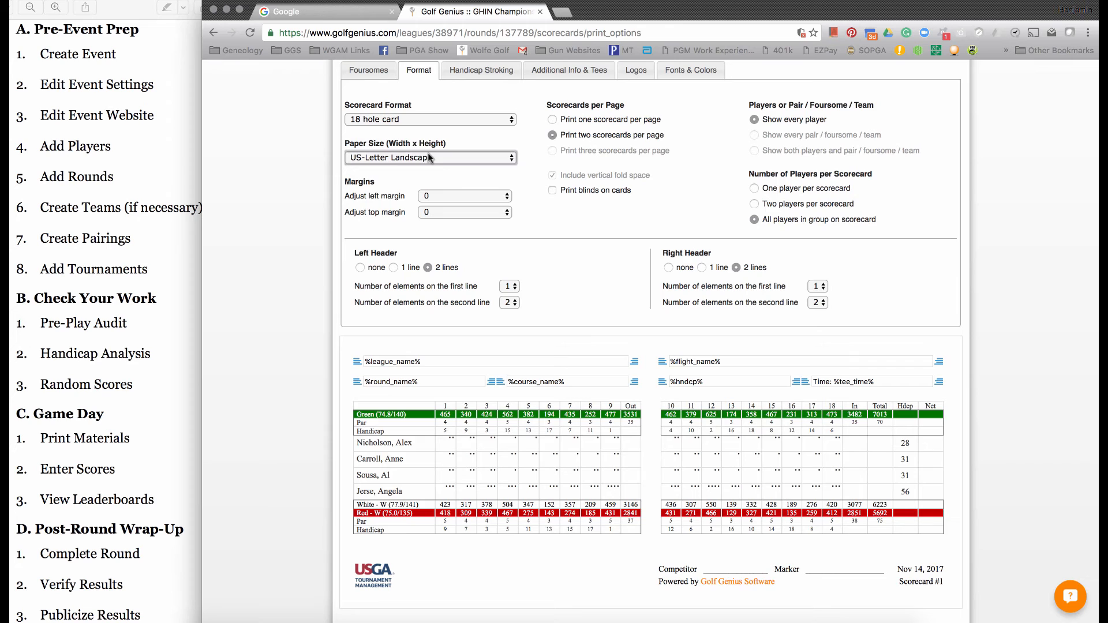
left_click(429, 157)
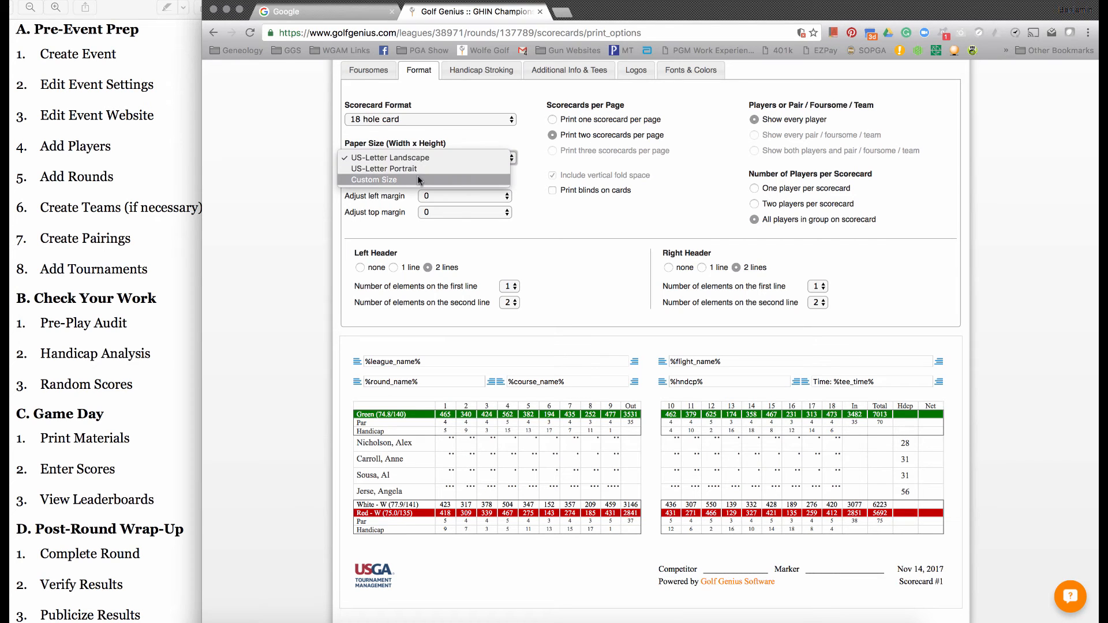
left_click(436, 158)
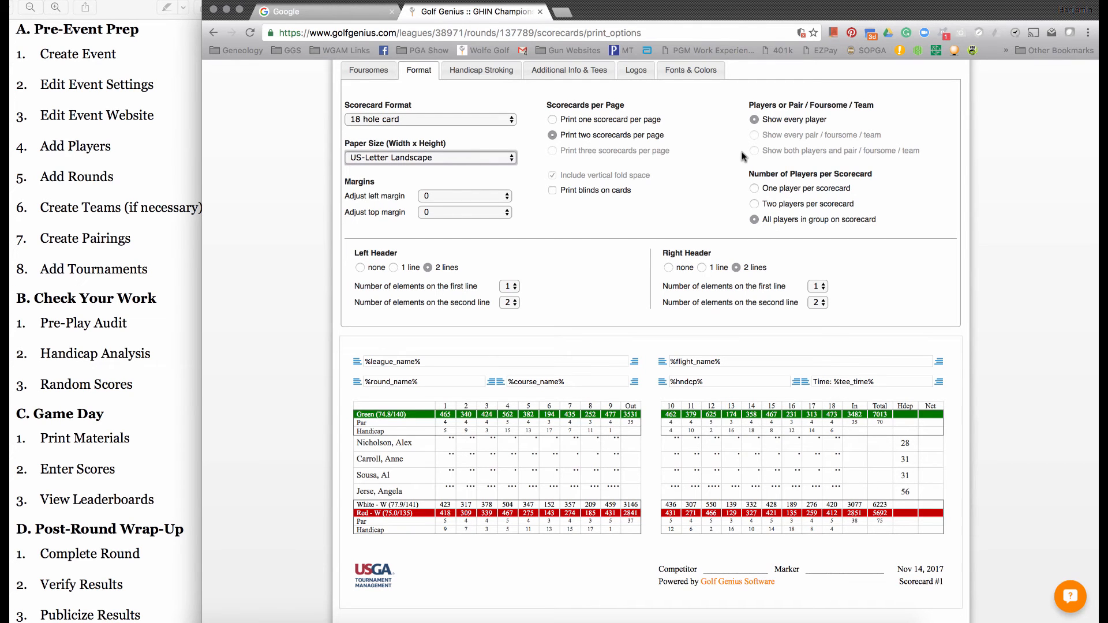
- Replace the flight name in the scorecard's right header with "Starting Hole: " followed by the Hole term
scroll(324, 395, "down", 3)
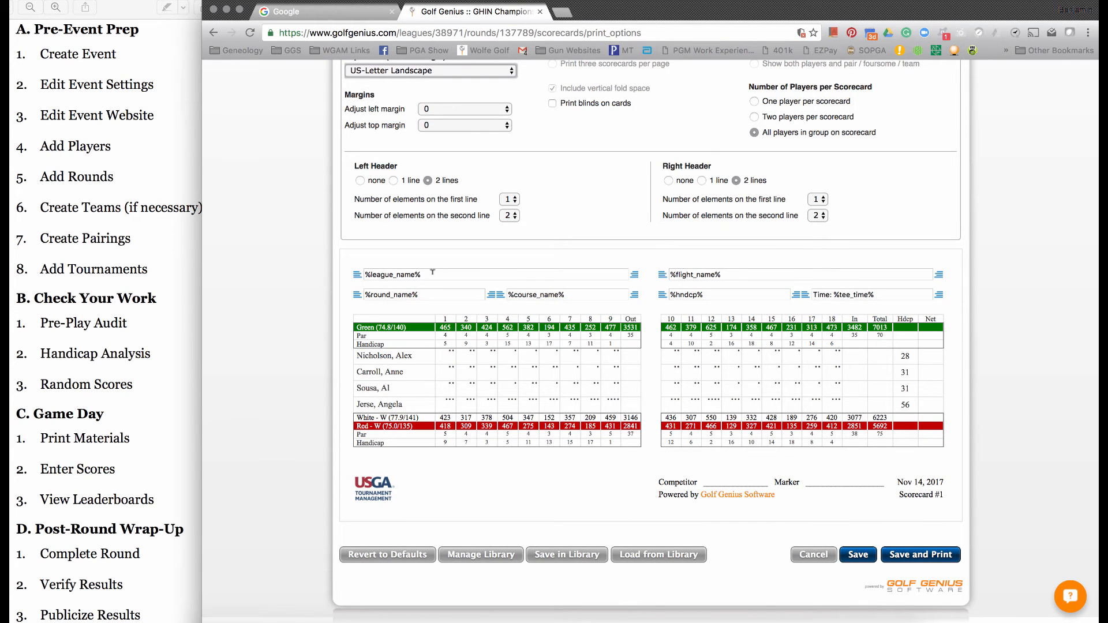
left_click(432, 274)
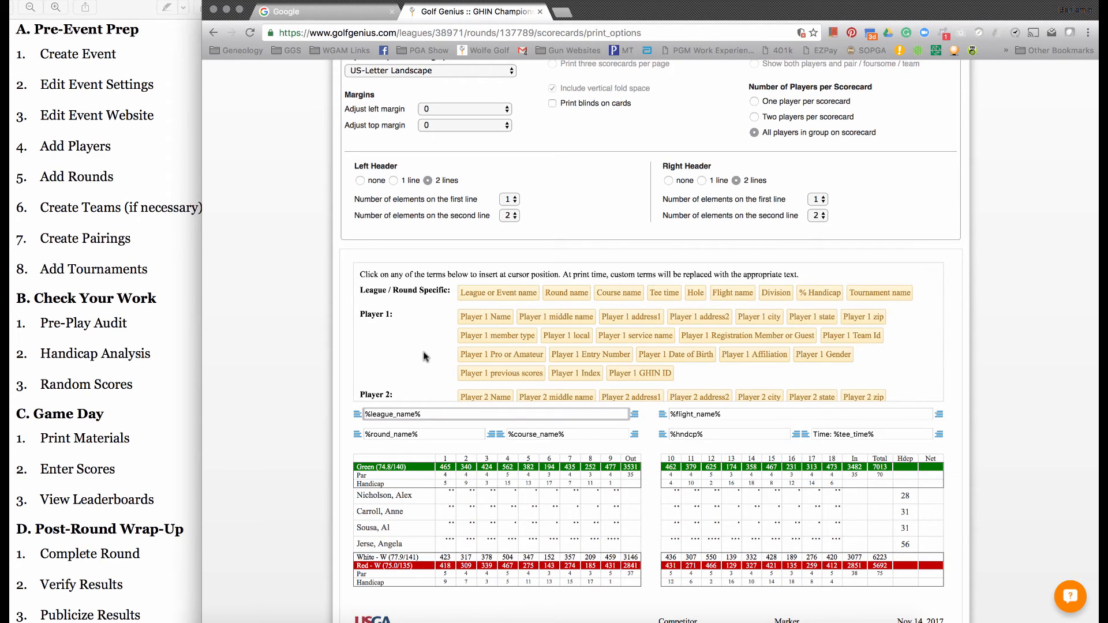
left_click(725, 411)
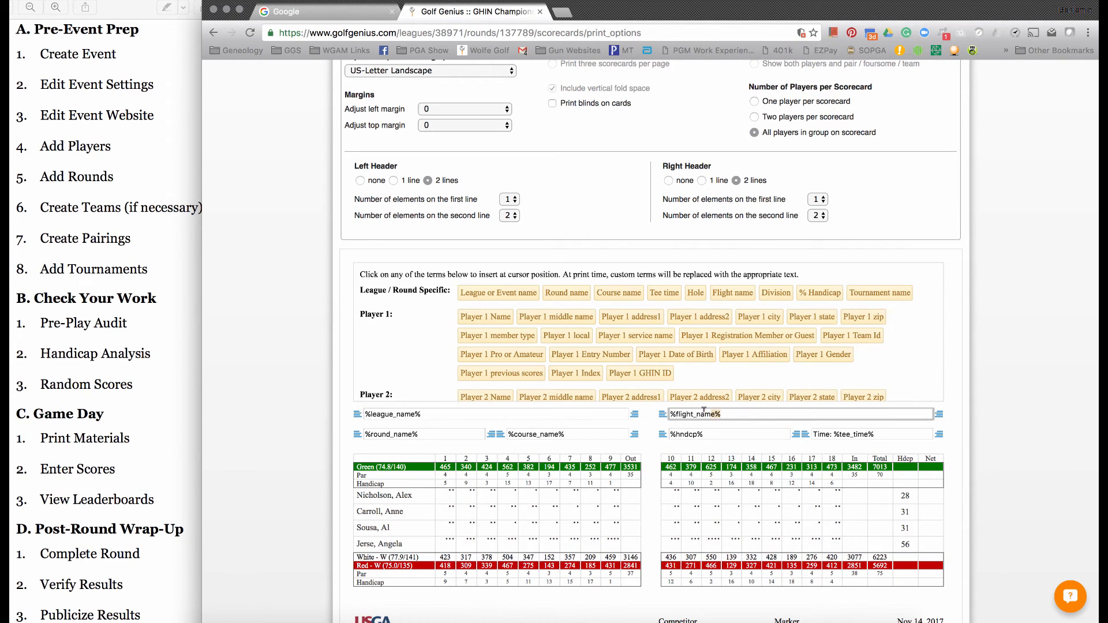
key("BackSpace")
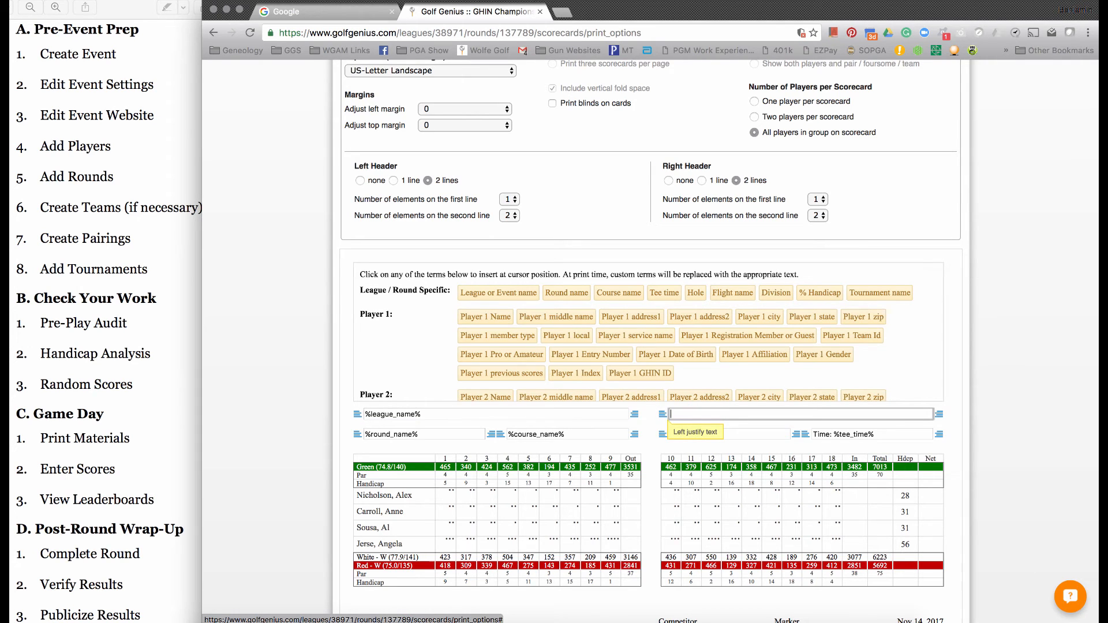
type("Starting Hole:")
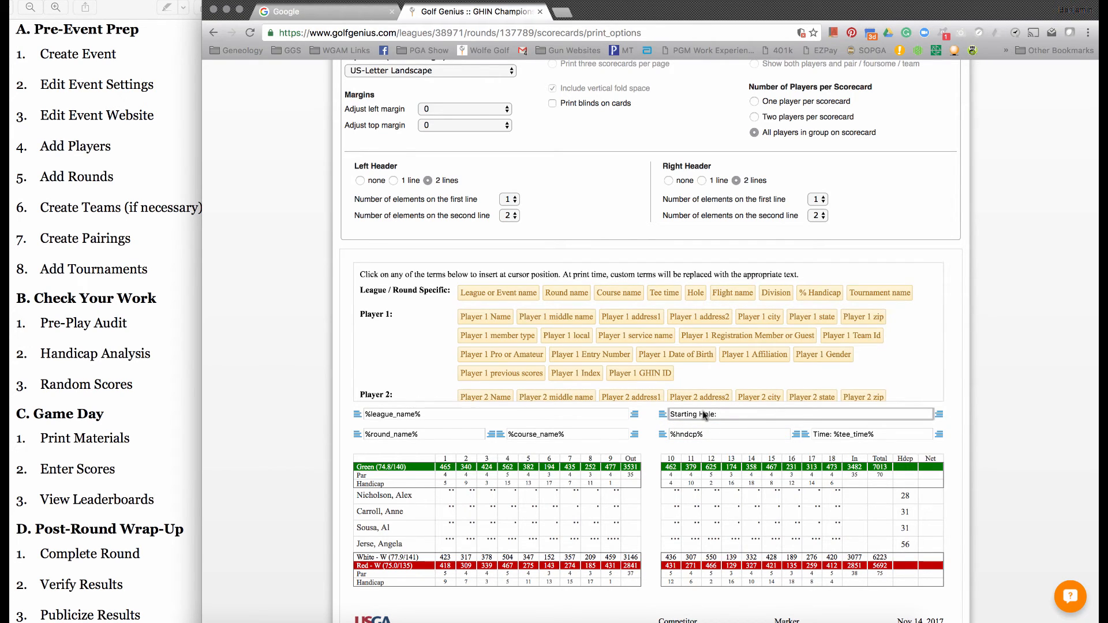
left_click(694, 298)
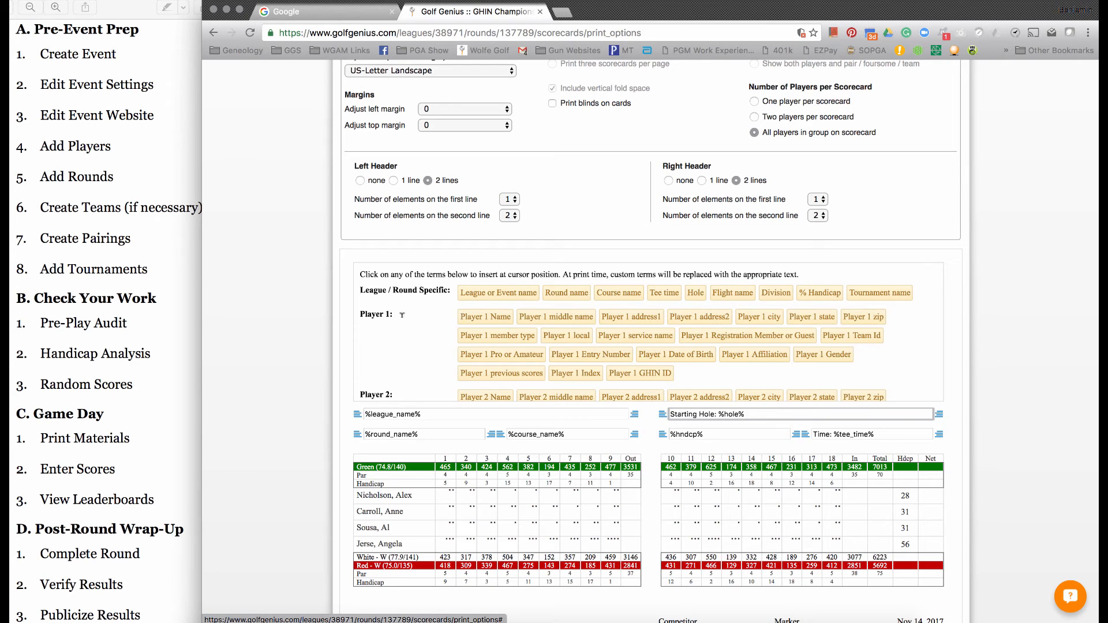
left_click(285, 346)
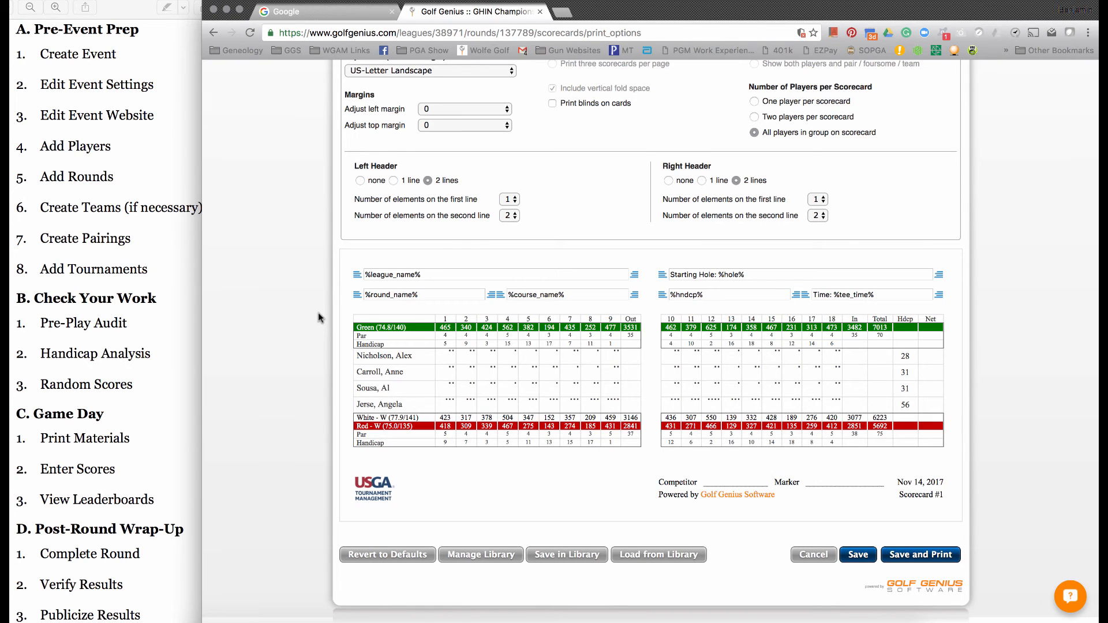
- Try the scorecard without handicap stroke dots and total handicaps, and turn both options back on
scroll(318, 316, "up", 5)
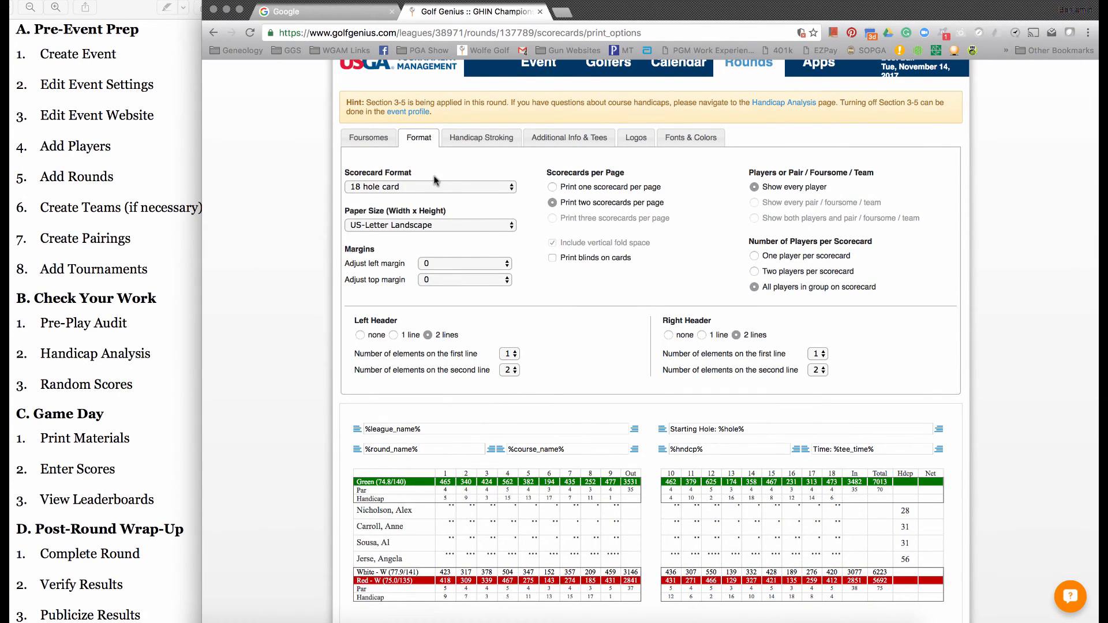
left_click(462, 138)
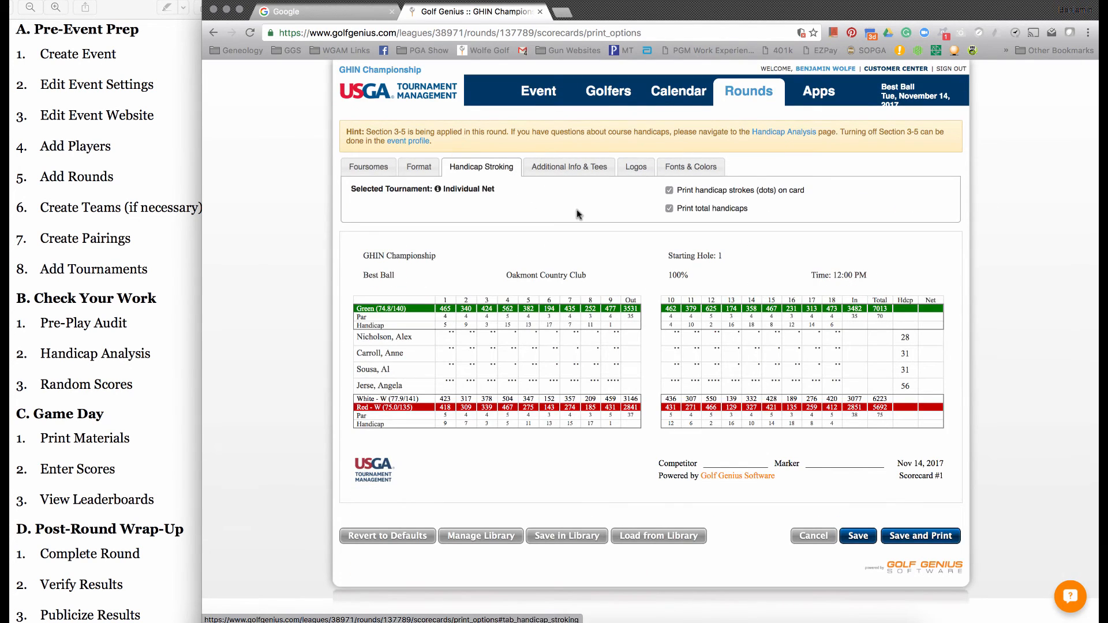
left_click(683, 209)
left_click(685, 192)
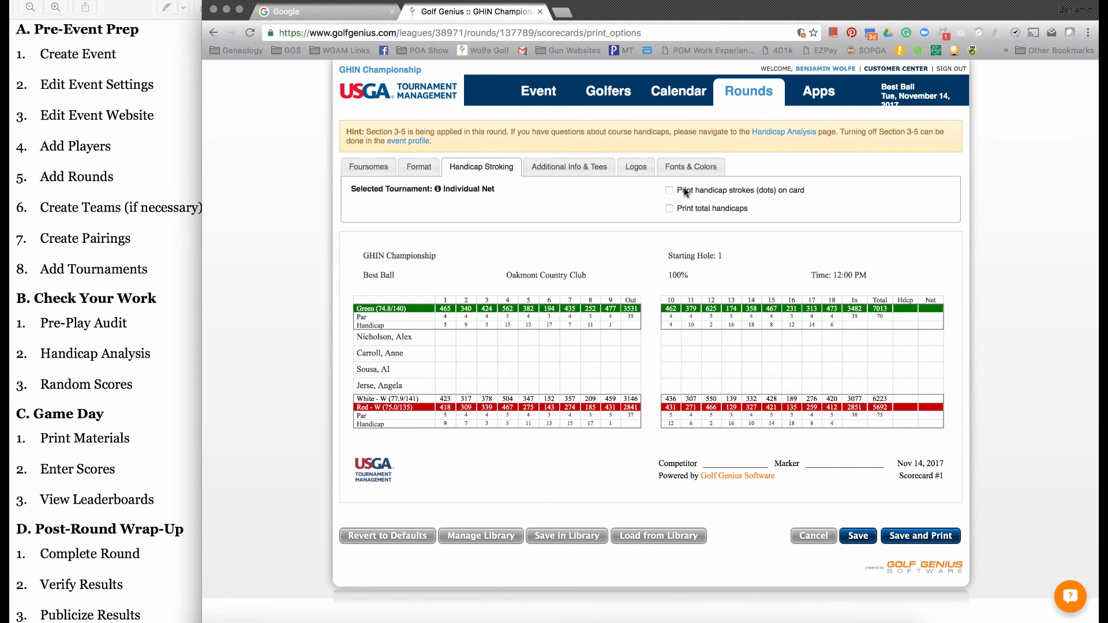
left_click(685, 192)
left_click(683, 209)
left_click(690, 210)
left_click(680, 211)
- Include a Pace of Play row placed above the player names and remove the Oakmont Country Club - White - W tees from the scorecard
left_click(569, 169)
scroll(374, 252, "down", 1)
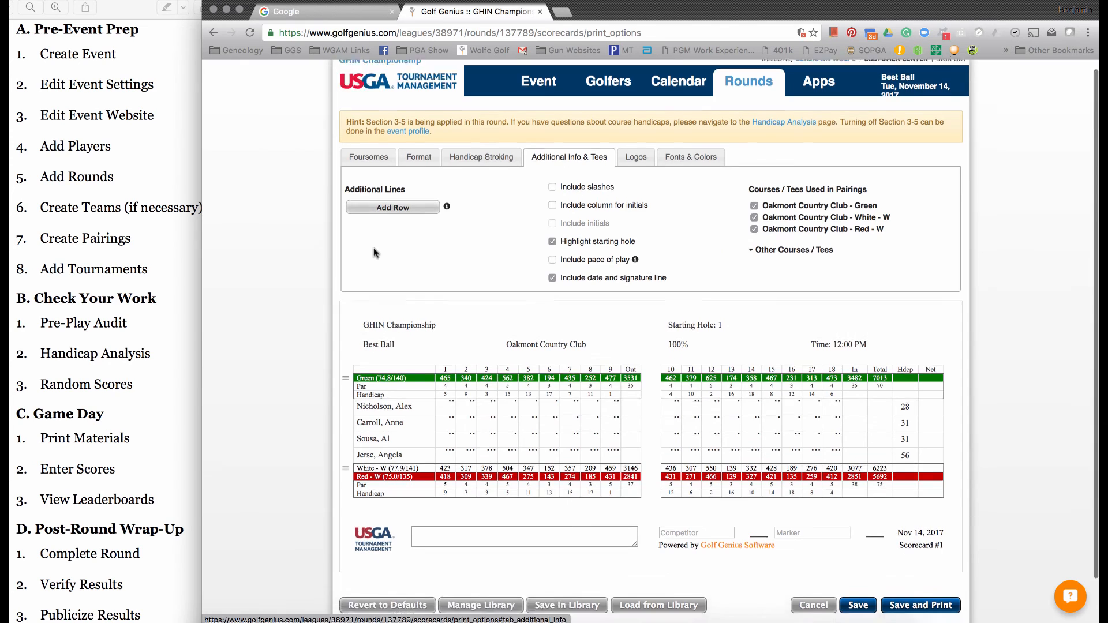
scroll(373, 247, "down", 2)
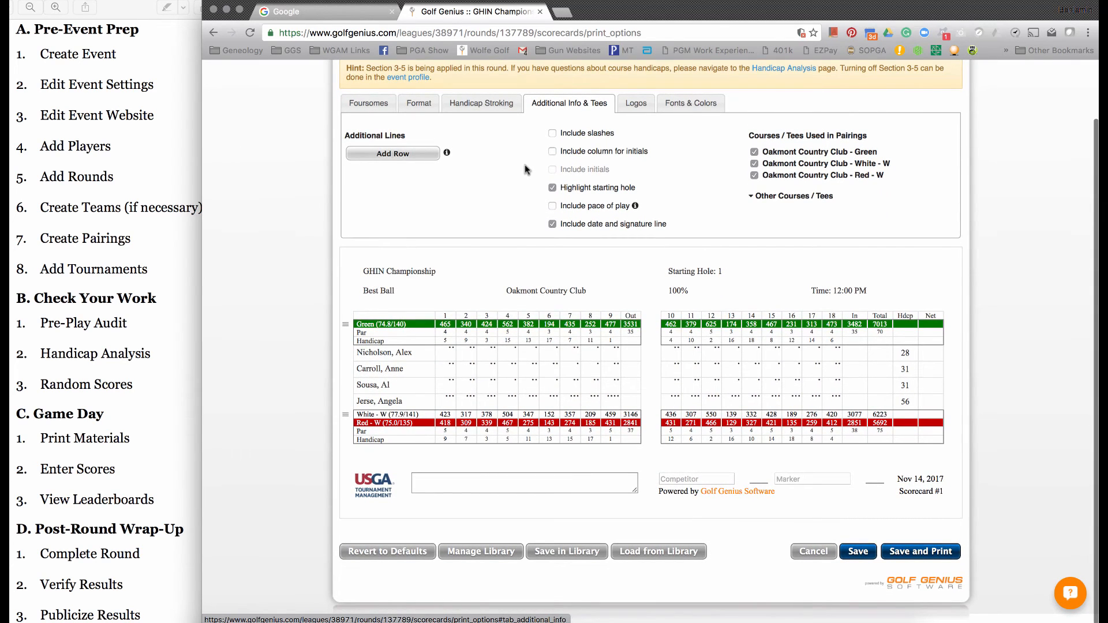
scroll(520, 157, "up", 1)
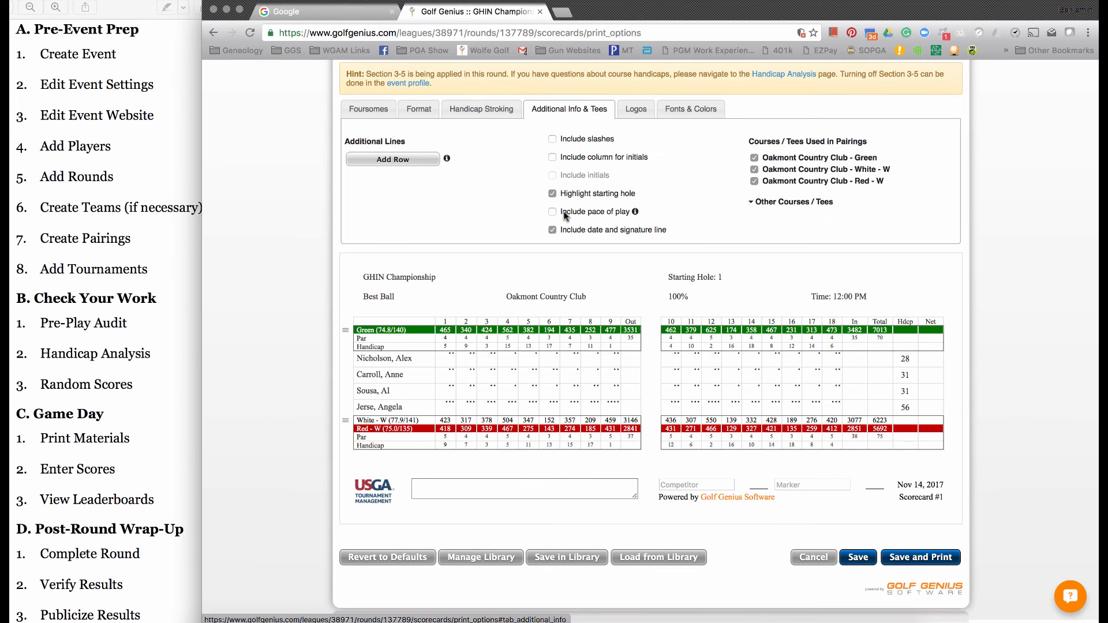
left_click(564, 213)
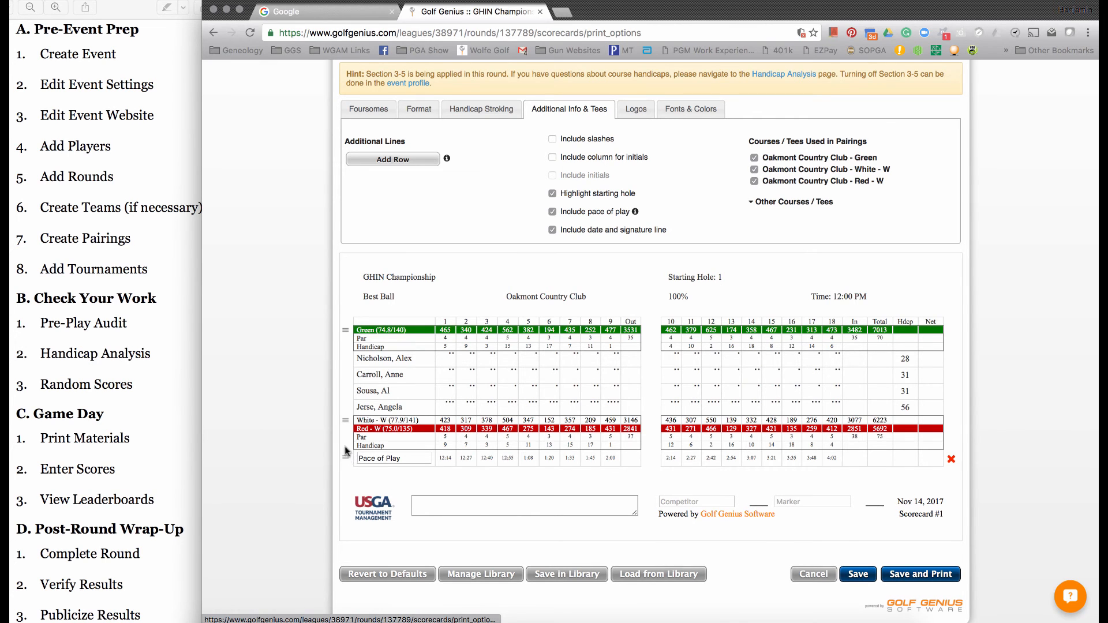
left_click_drag(345, 450, 346, 364)
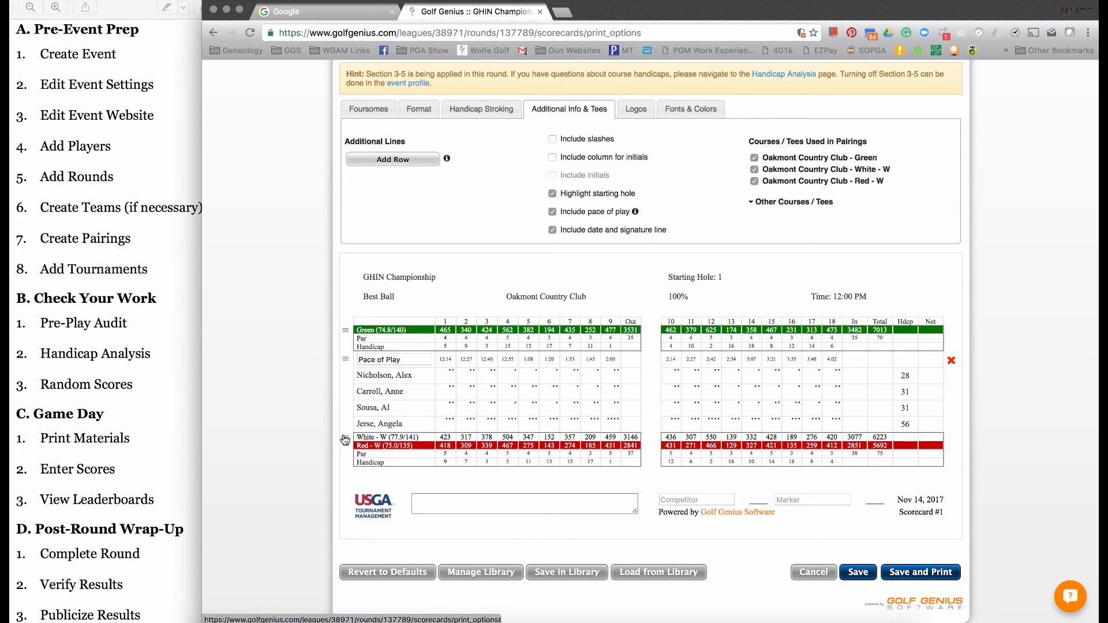
mouse_move(346, 440)
left_mouse_down()
mouse_move(347, 362)
mouse_move(349, 459)
left_mouse_up()
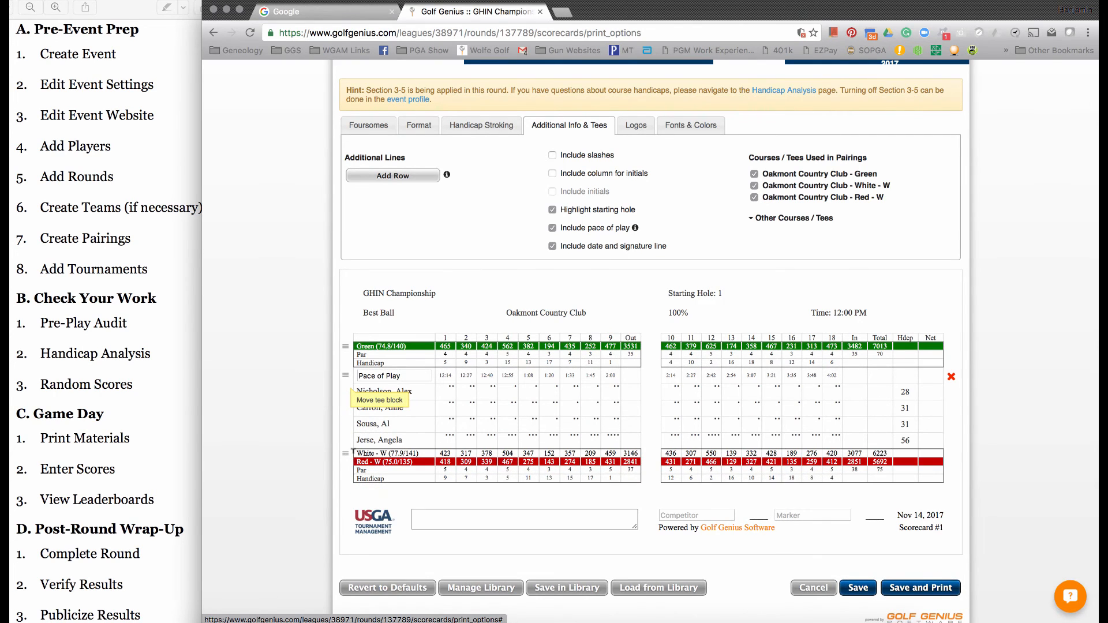
left_click(754, 186)
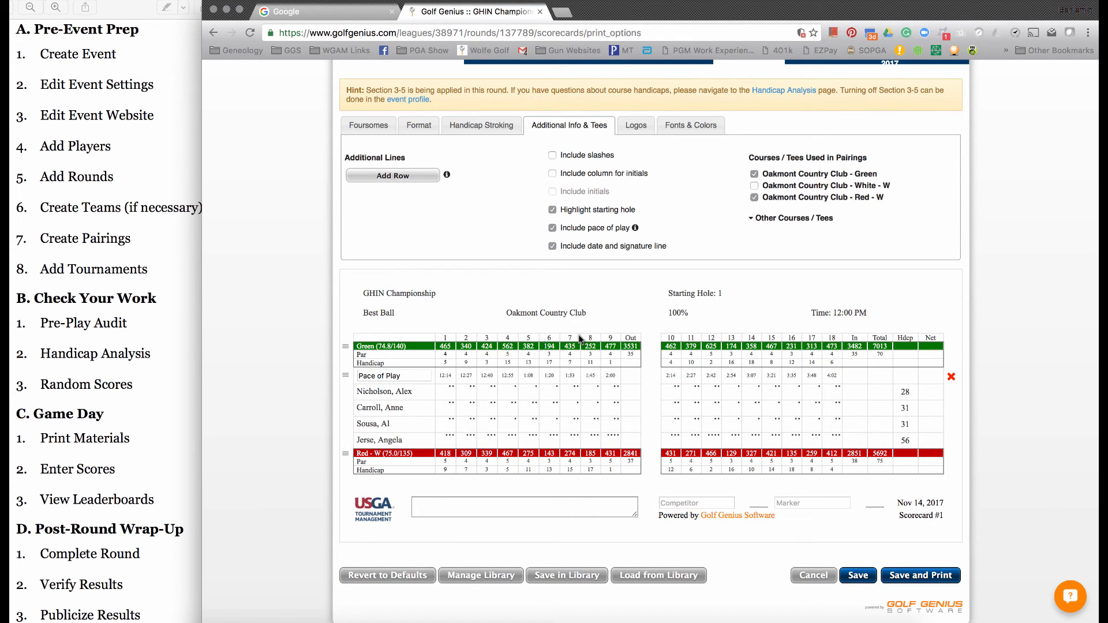
- Show the primary logo as left and right watermarks on the scorecard, with a slightly smaller size and higher opacity
left_click(635, 125)
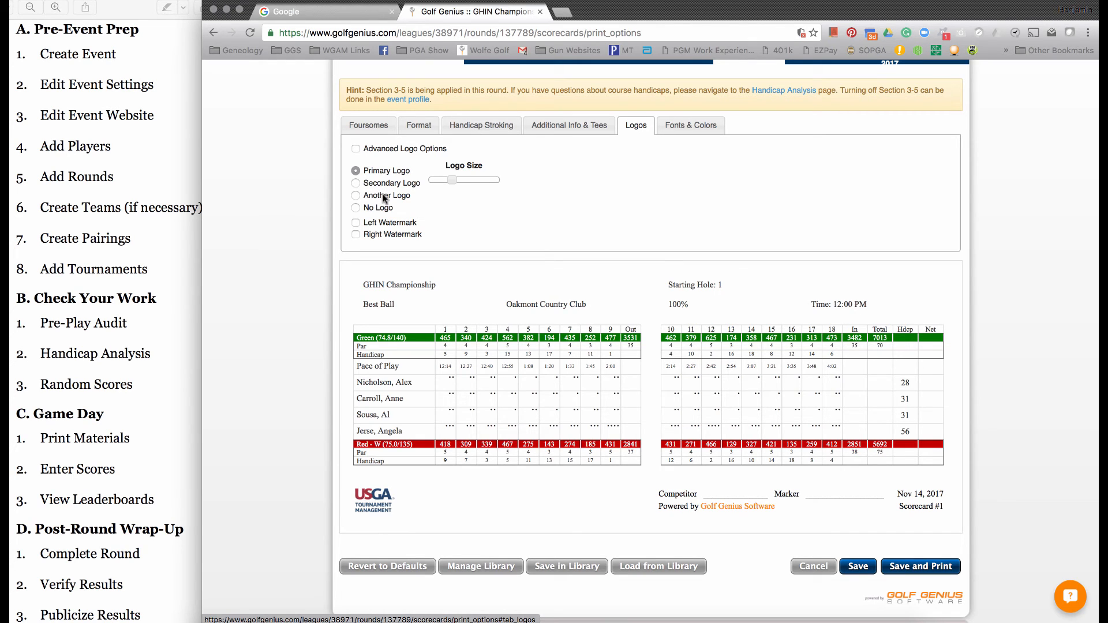
left_click(386, 224)
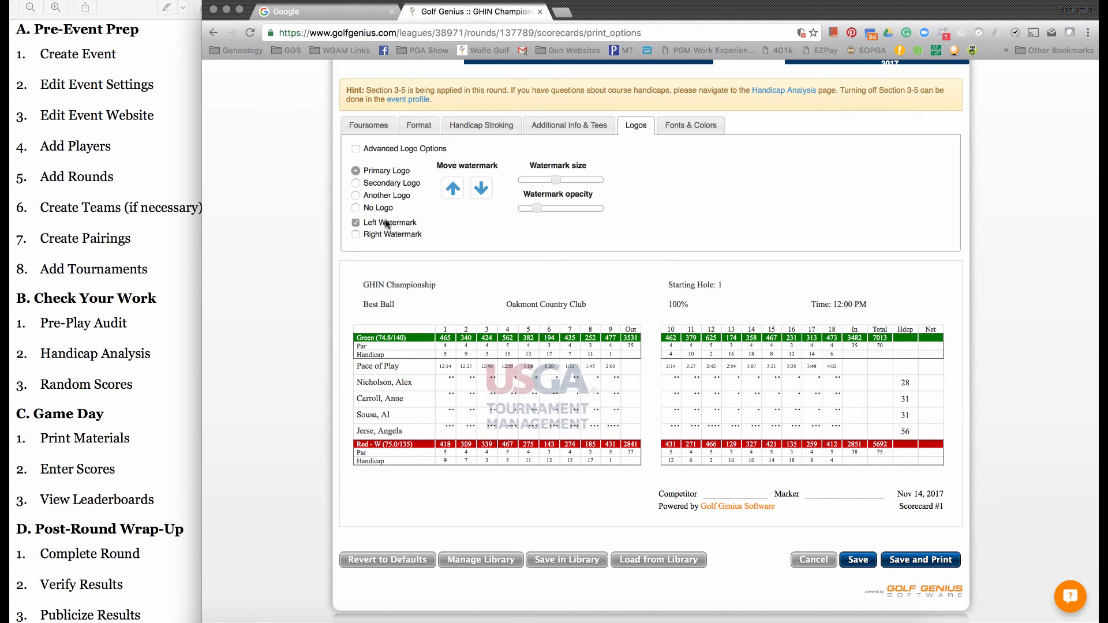
left_click(384, 235)
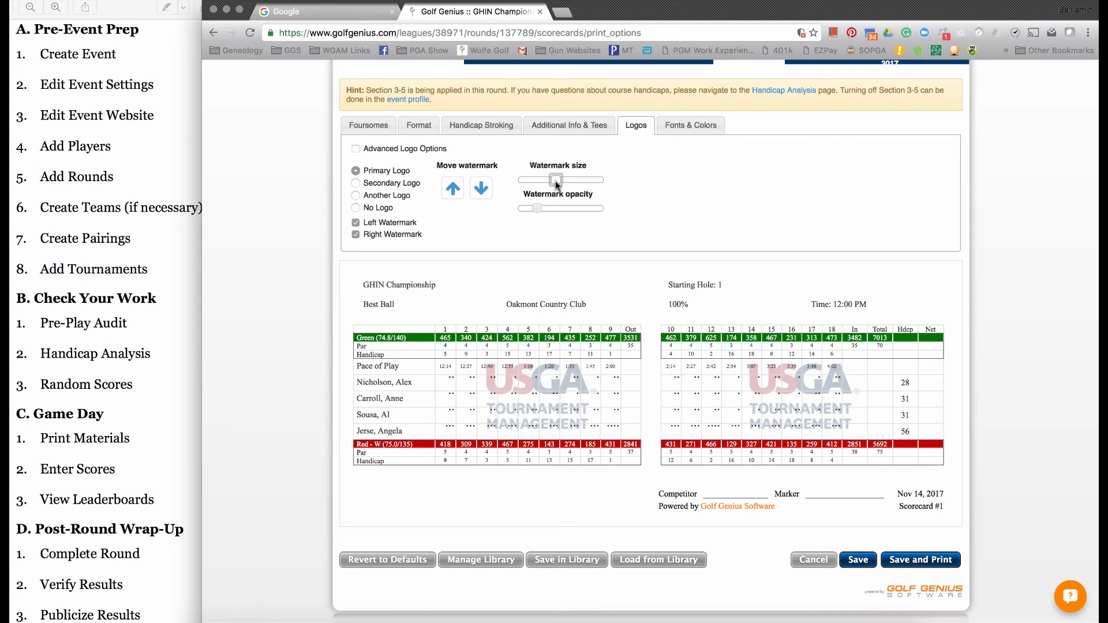
left_click_drag(555, 180, 561, 211)
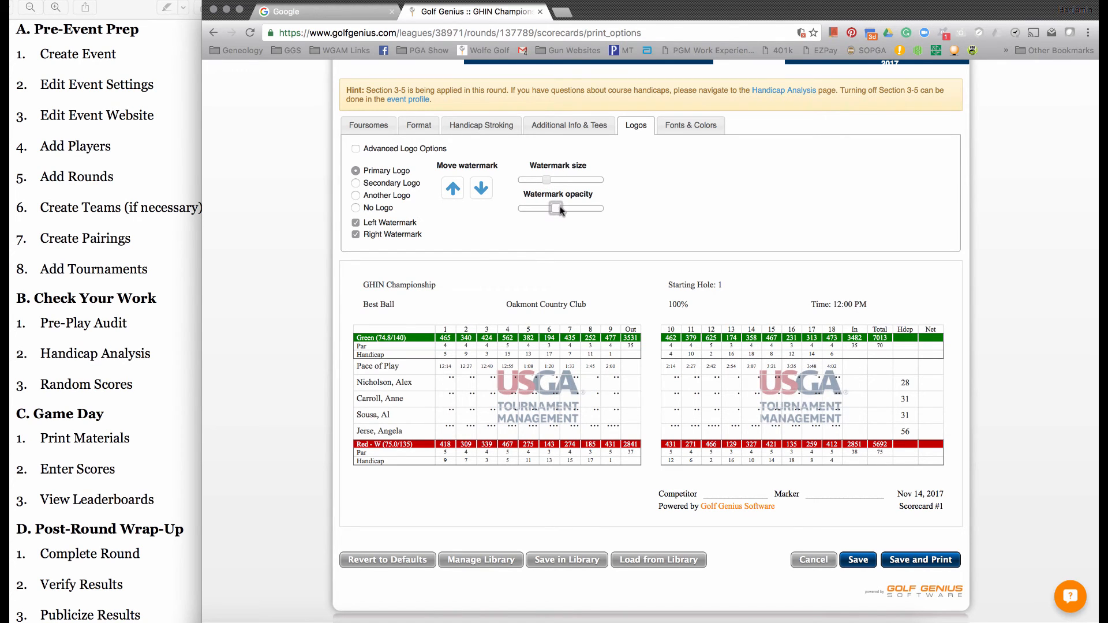
- Move the scorecard watermarks down slightly and set the row height of all four player rows to 20
left_click(476, 191)
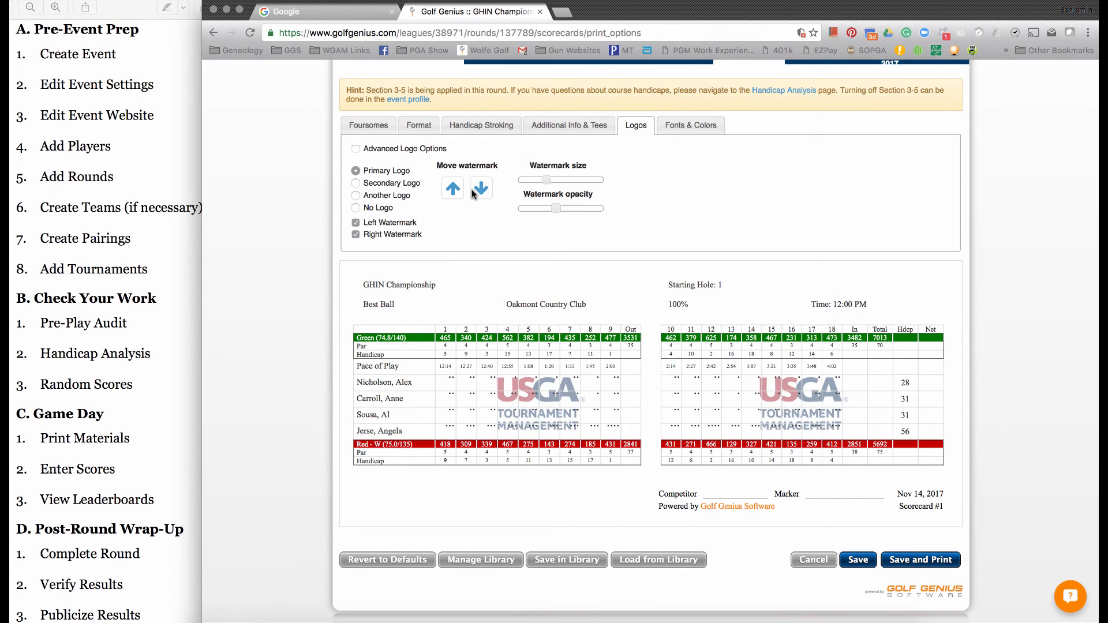
left_click(684, 124)
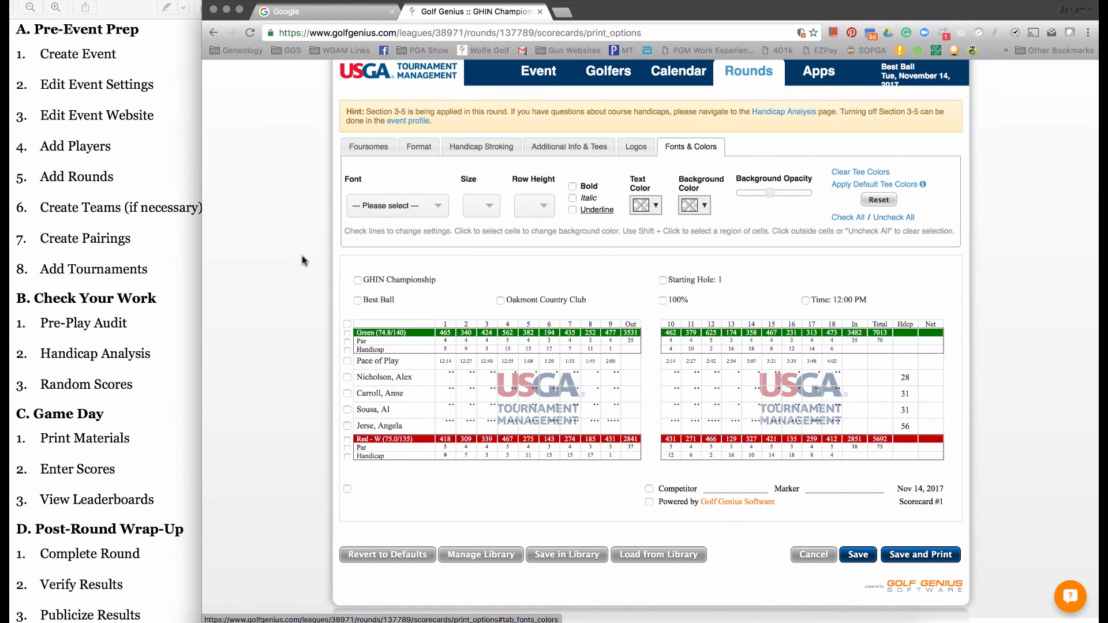
left_click(347, 378)
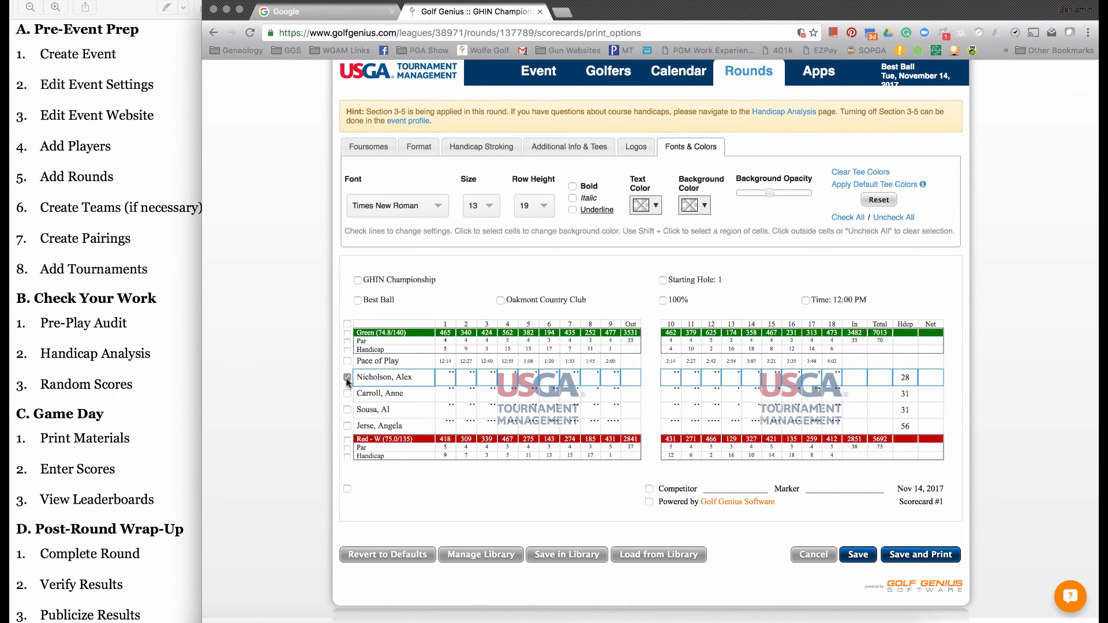
left_click(346, 393)
left_click(347, 410)
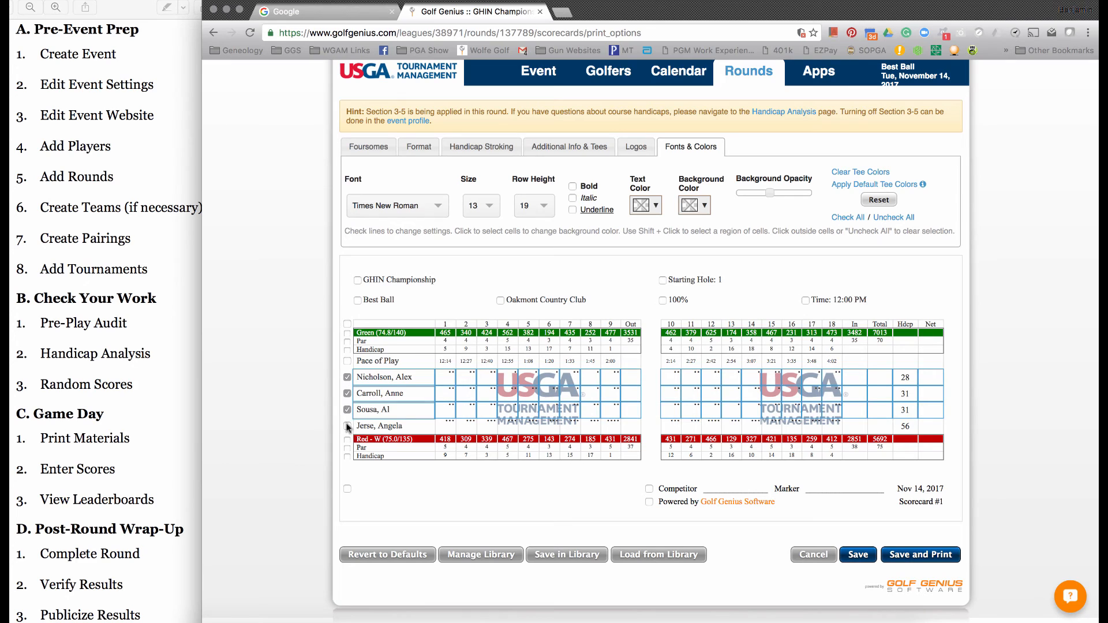
left_click(346, 426)
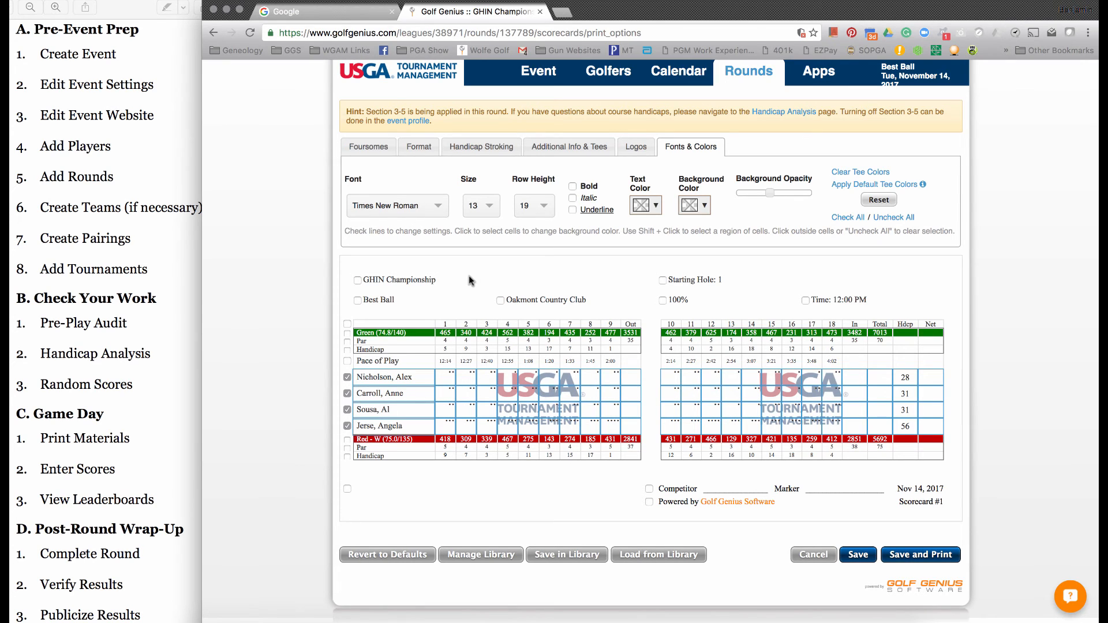
left_click(543, 212)
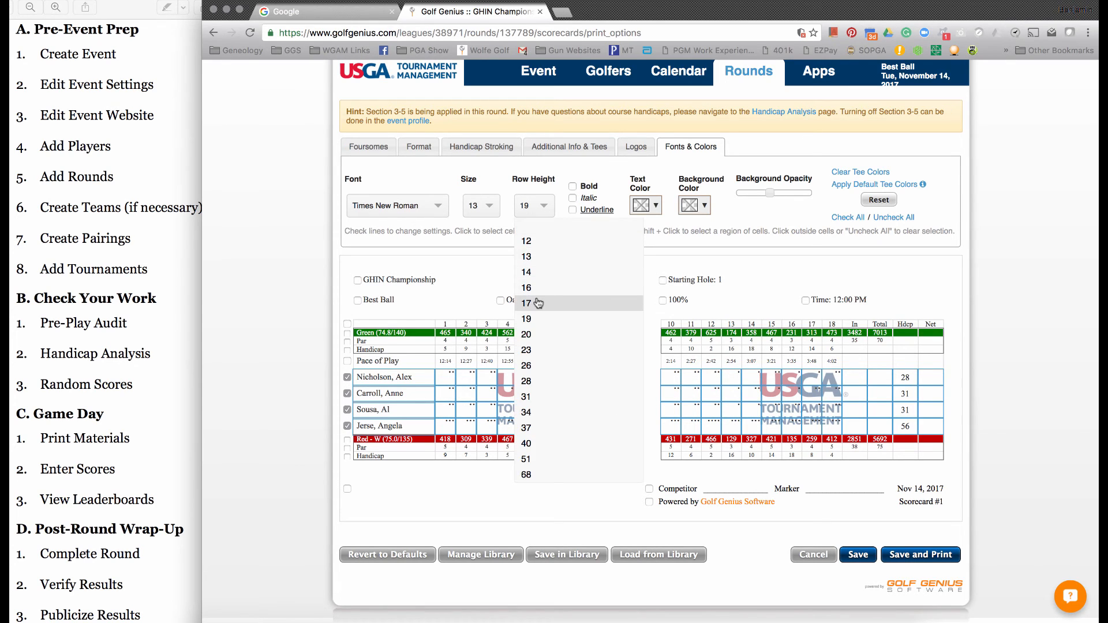
left_click(535, 334)
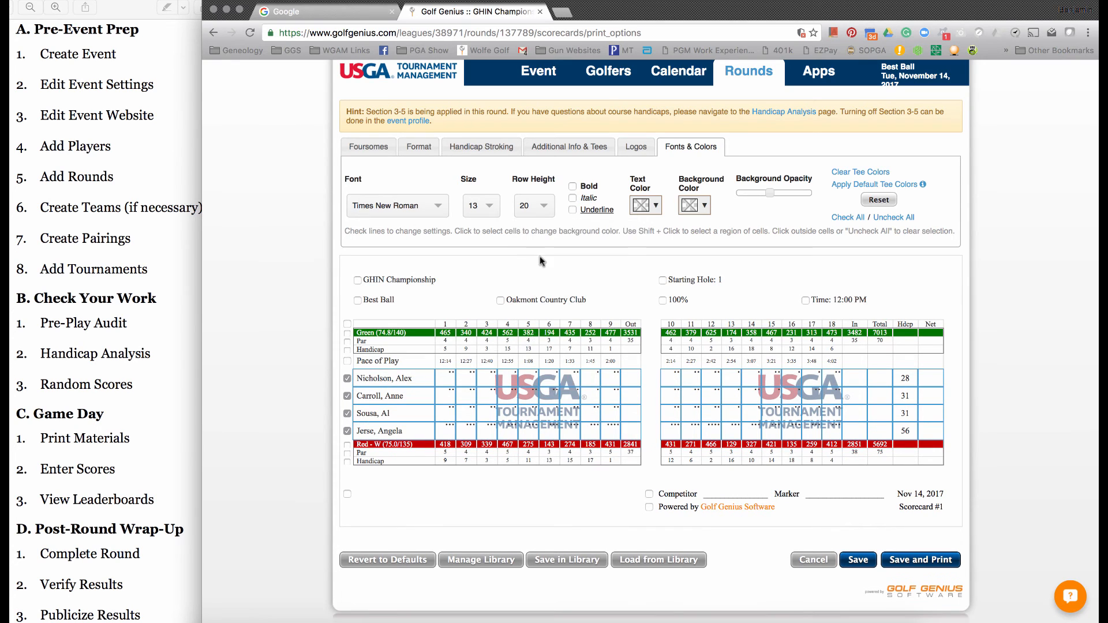
- Try a row height of 23 for the player rows, and return it to 20
left_click(536, 213)
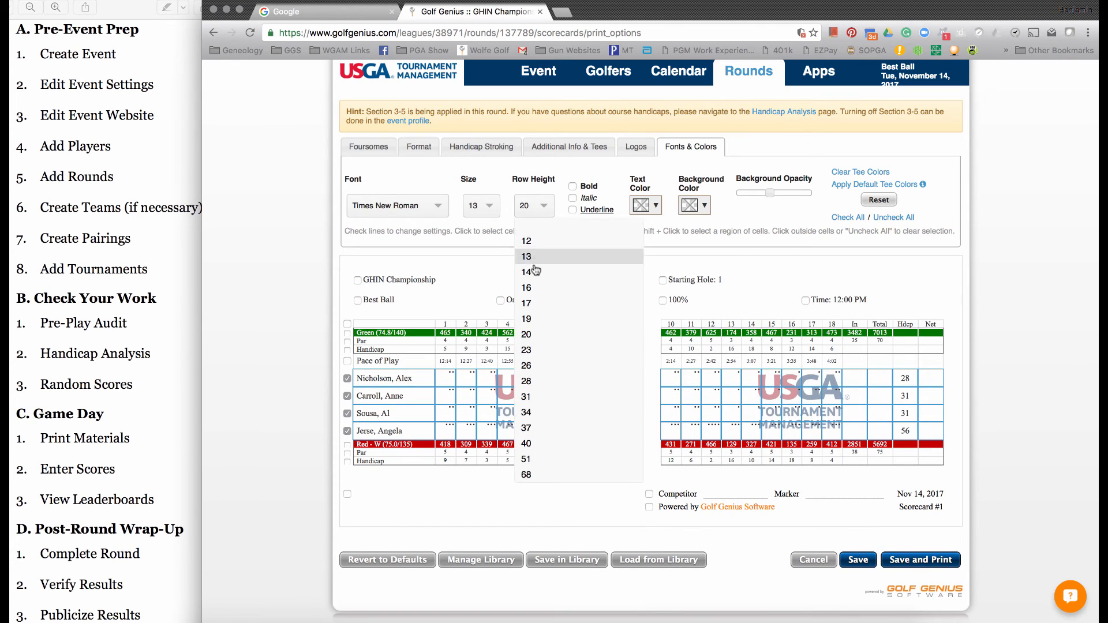
left_click(531, 349)
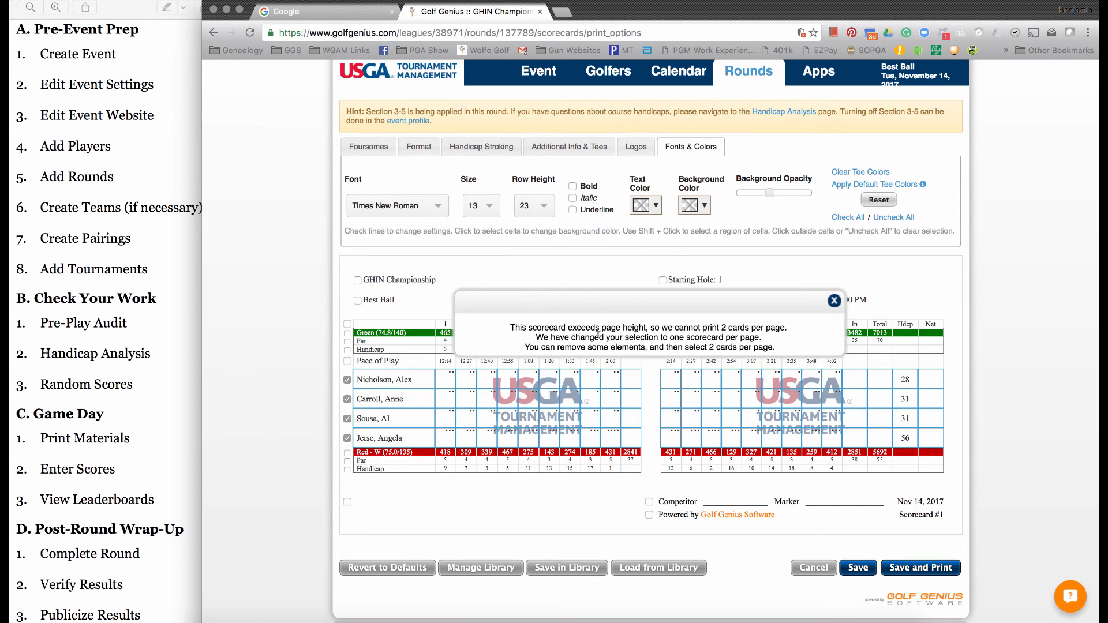
left_click(542, 210)
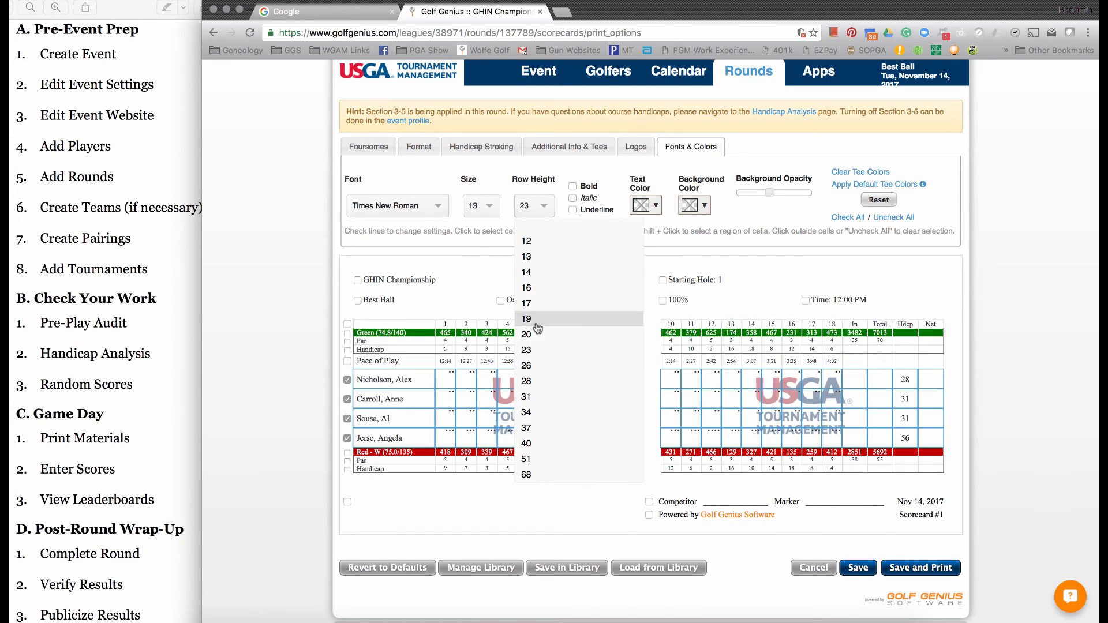
left_click(534, 327)
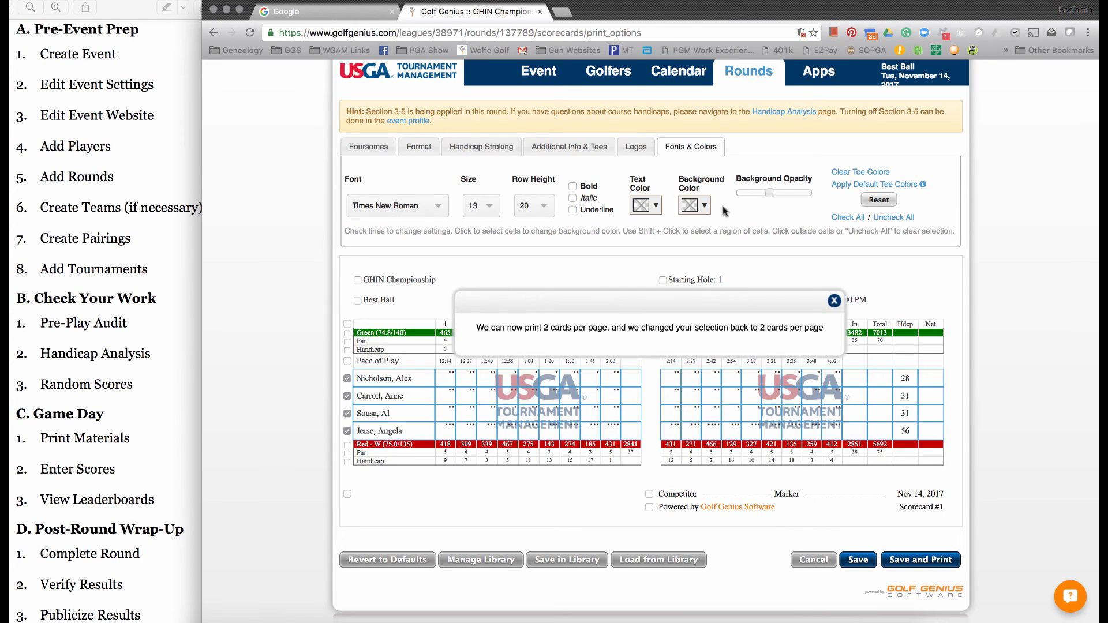
- Shade the four players' hole 1 cells yellow at the lowest background opacity, and clear the selection
left_click(899, 217)
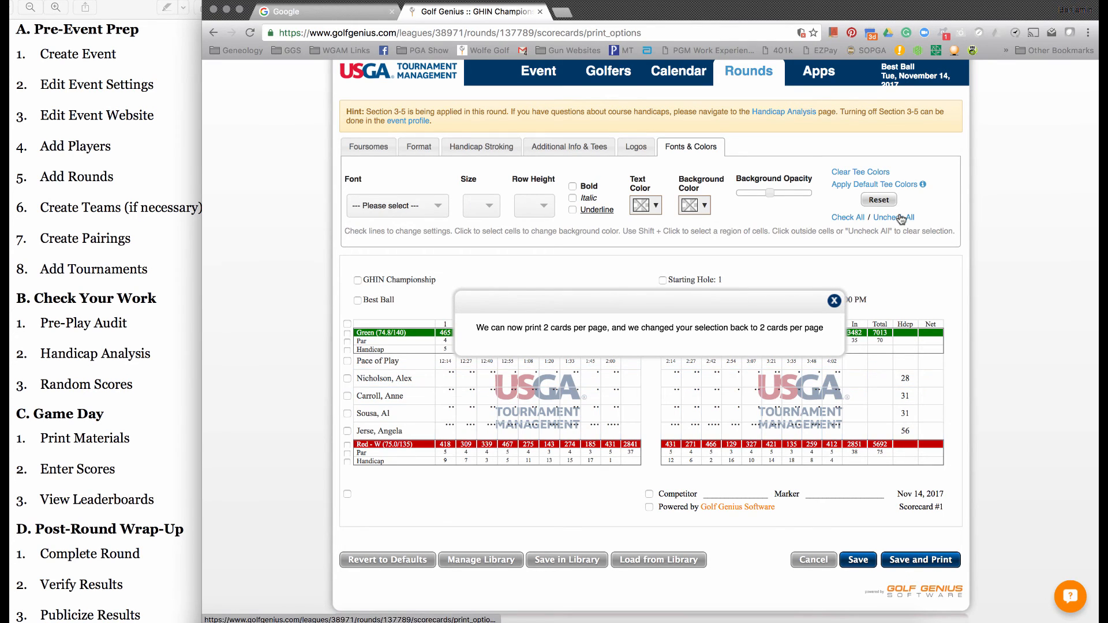
left_click(451, 384)
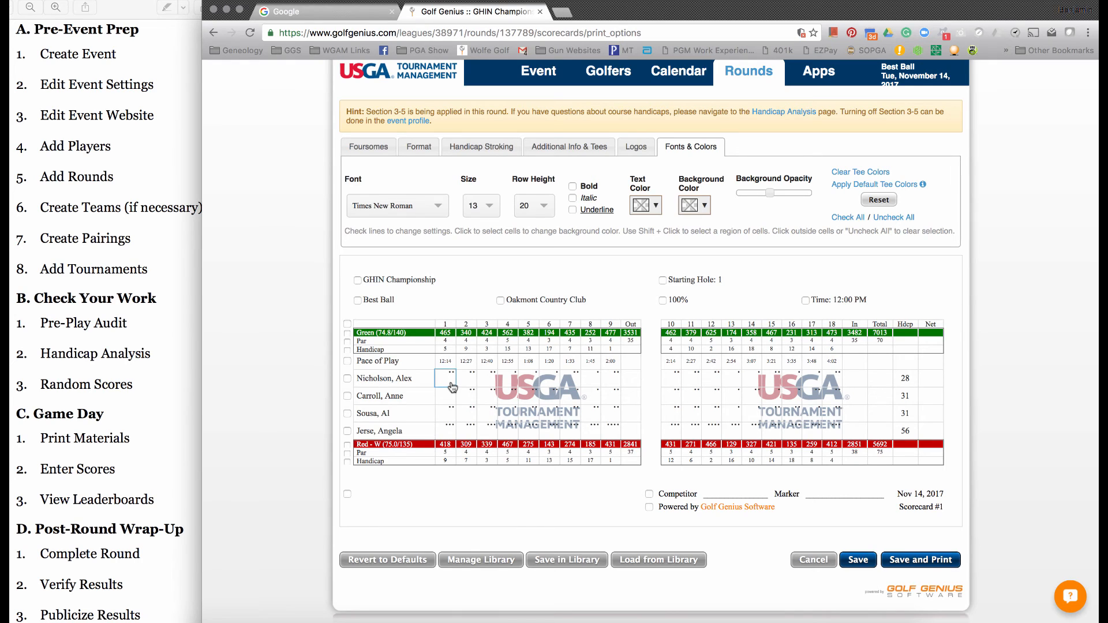
left_click(450, 397)
left_click(449, 414)
left_click(448, 433)
left_click(693, 208)
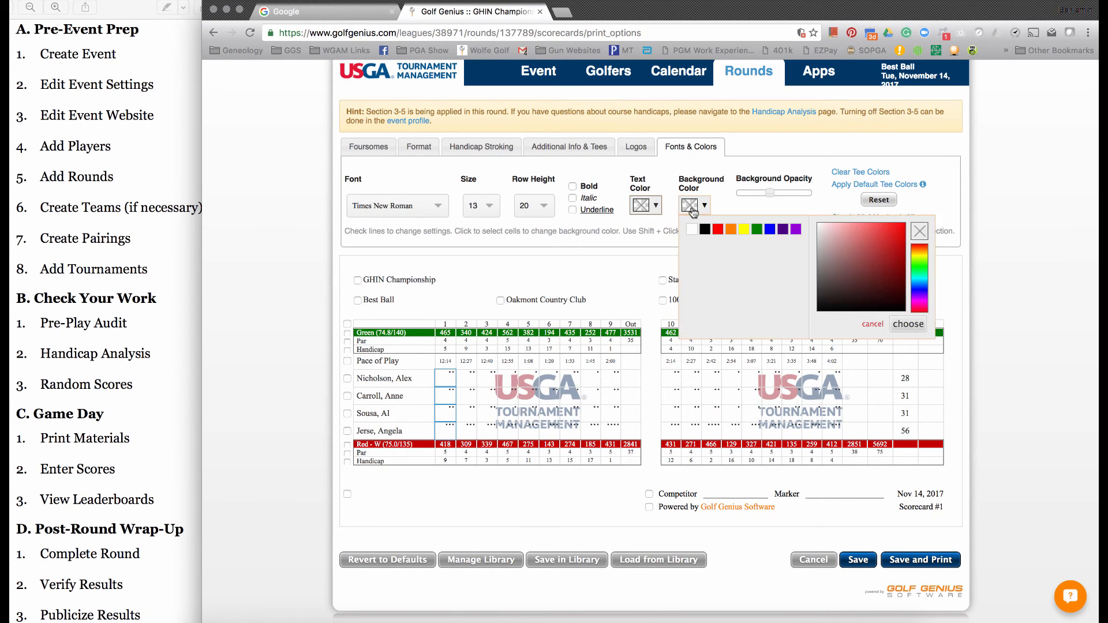
left_click(743, 230)
left_click_drag(770, 193, 737, 195)
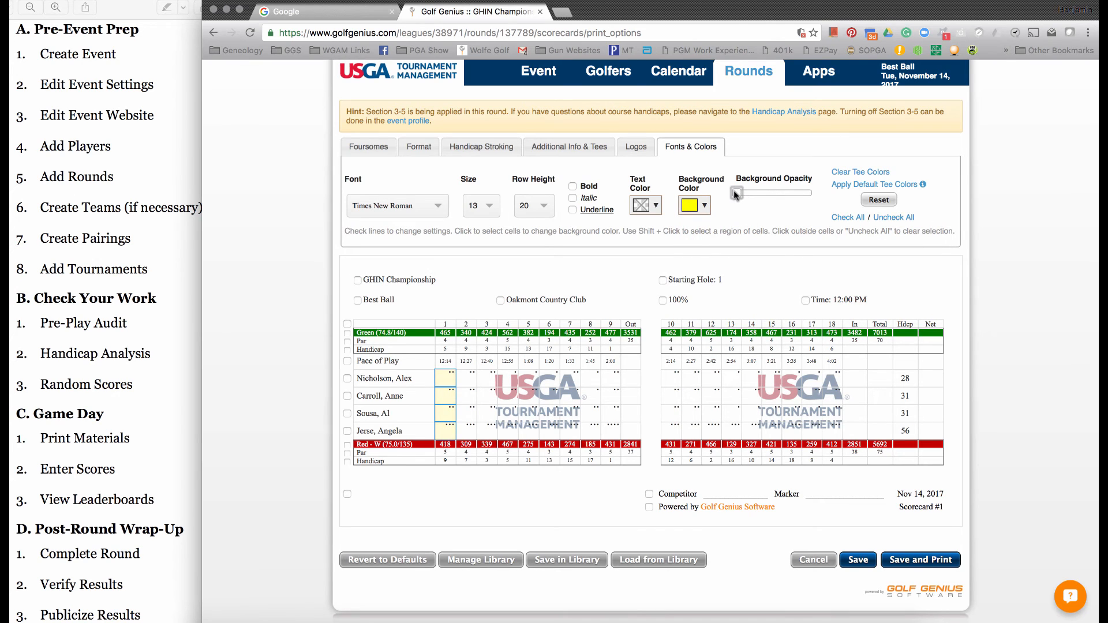
left_click(904, 218)
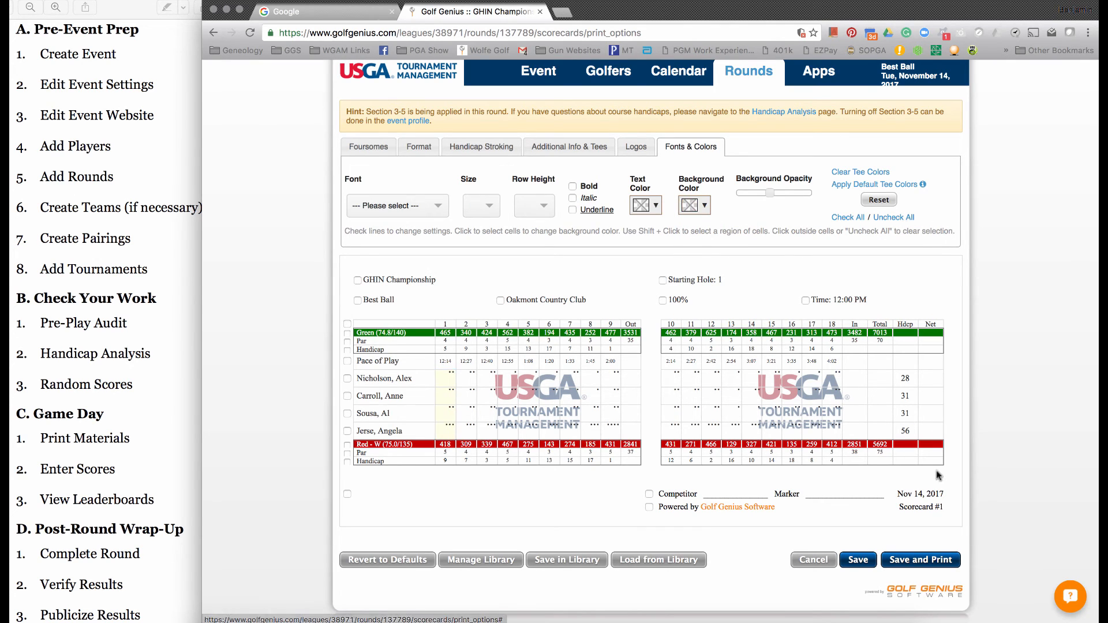
- Save and print the scorecards, open the generated PDF, and look through its first pages
left_click(911, 565)
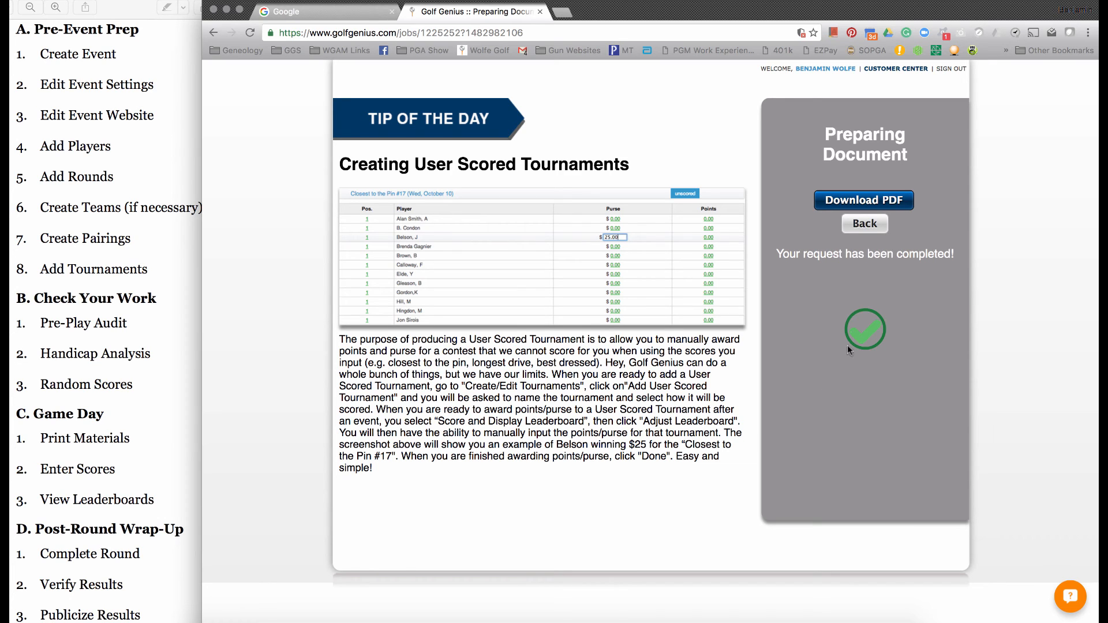
left_click(857, 201)
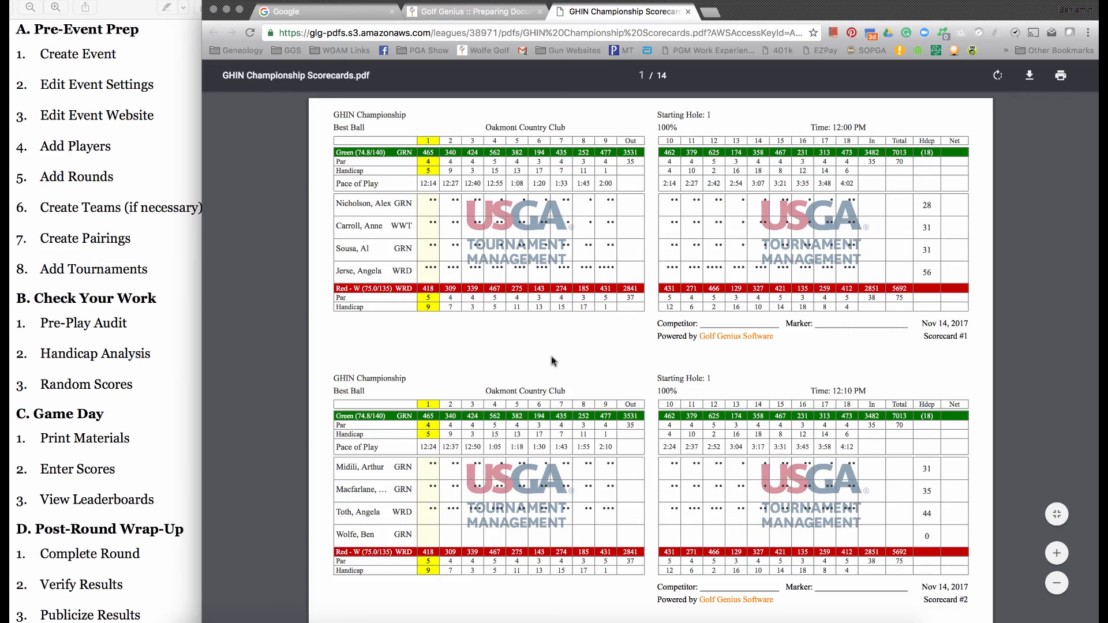
scroll(552, 360, "down", 7)
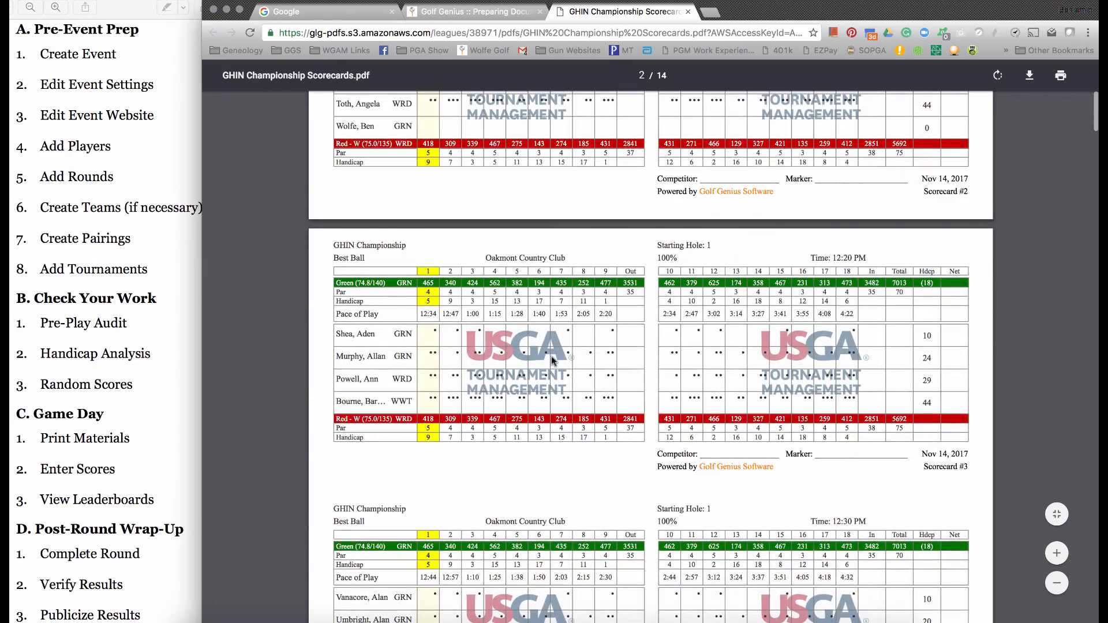
scroll(552, 360, "down", 4)
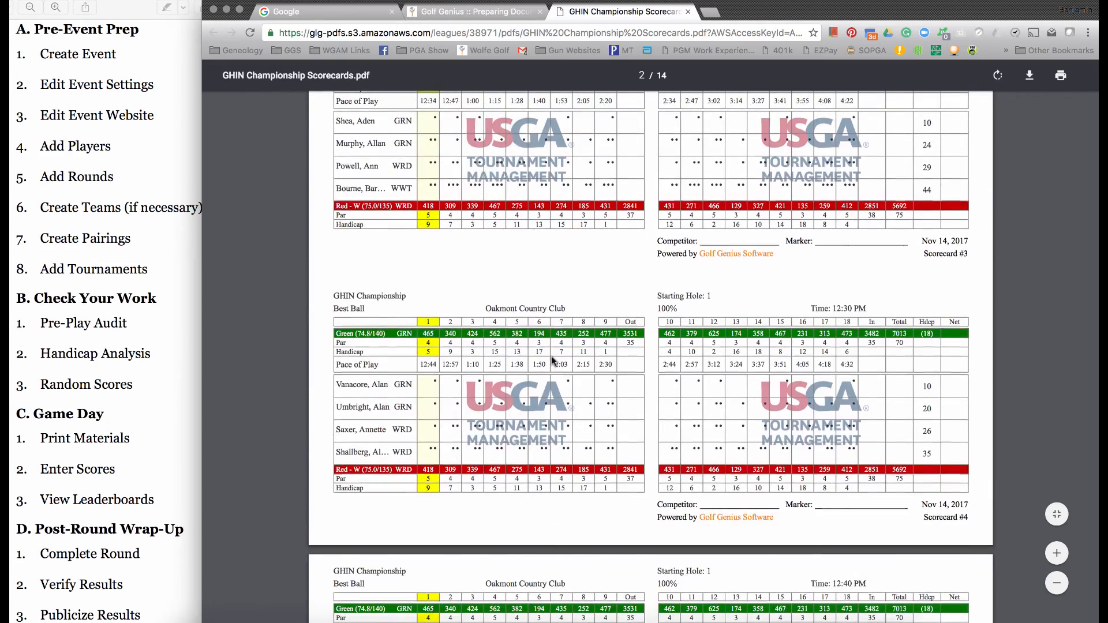
scroll(552, 361, "down", 5)
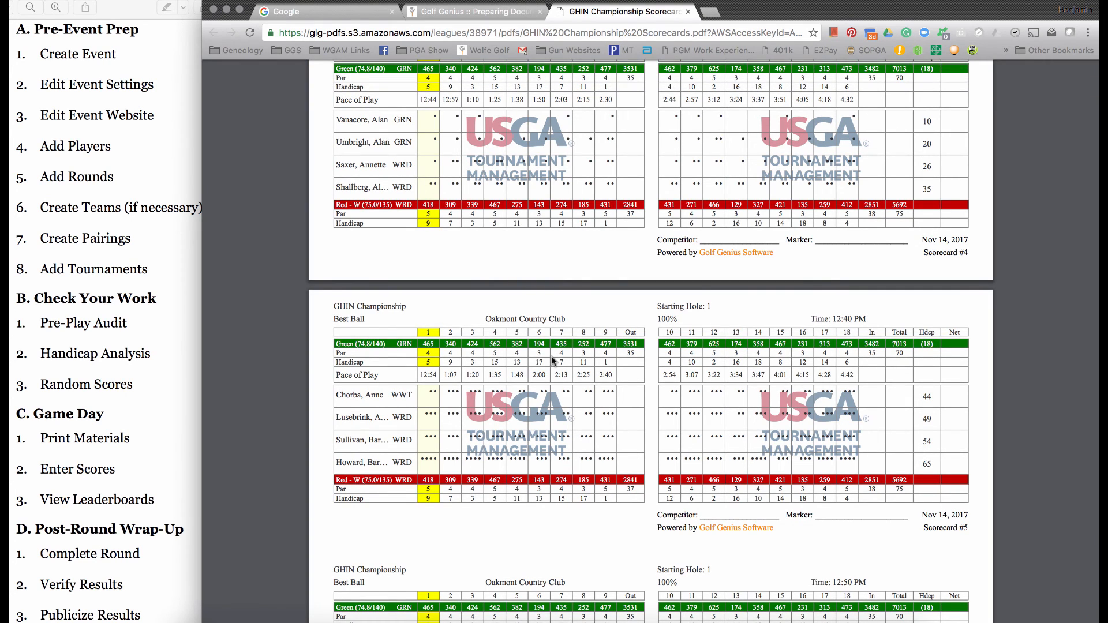
- Close the scorecard PDF and open score entry for the Best Ball round
left_click(687, 12)
left_click(865, 224)
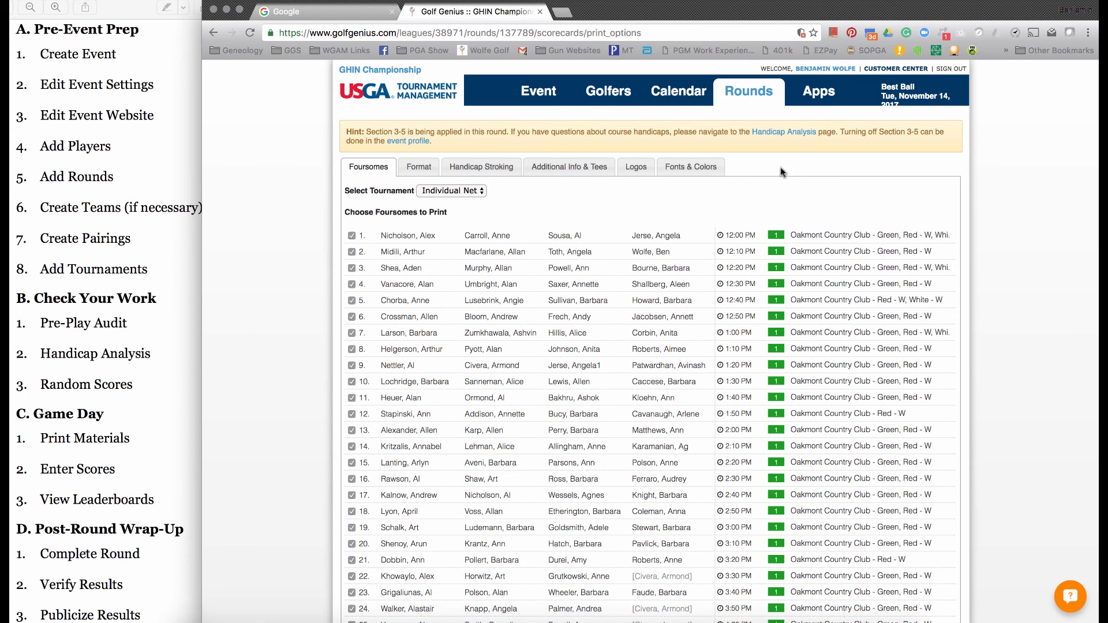
mouse_move(752, 97)
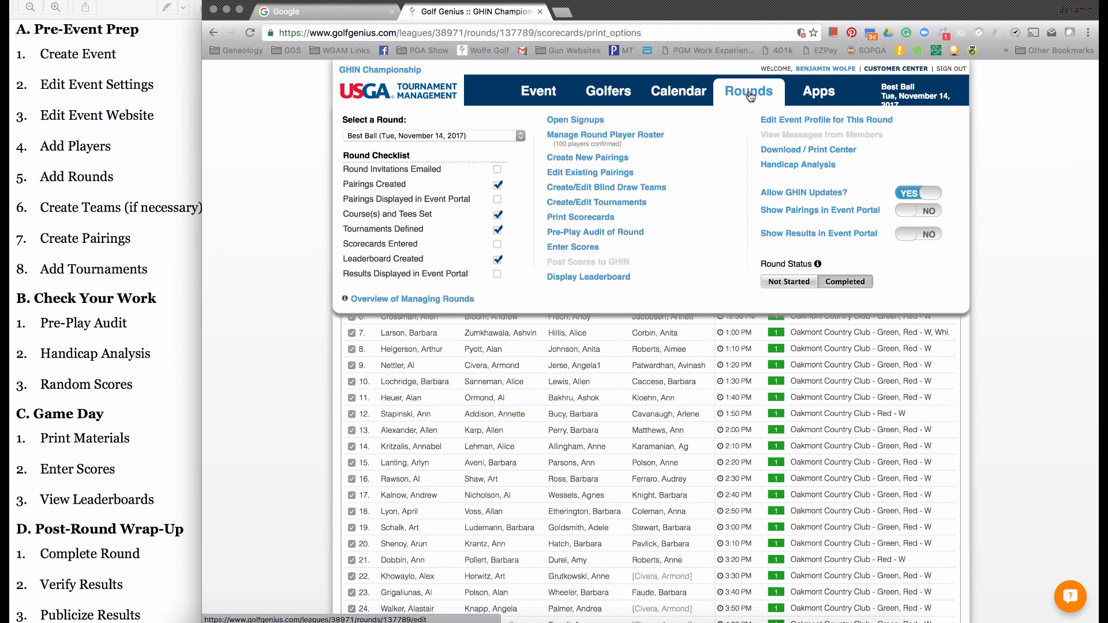
left_click(580, 248)
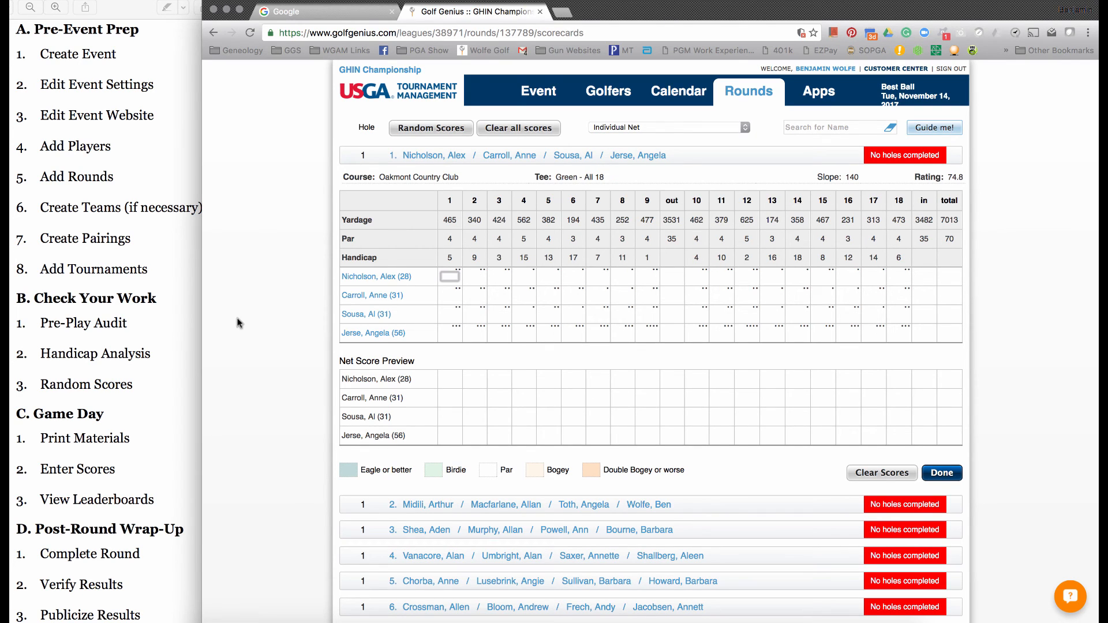
type("6 5 4 ")
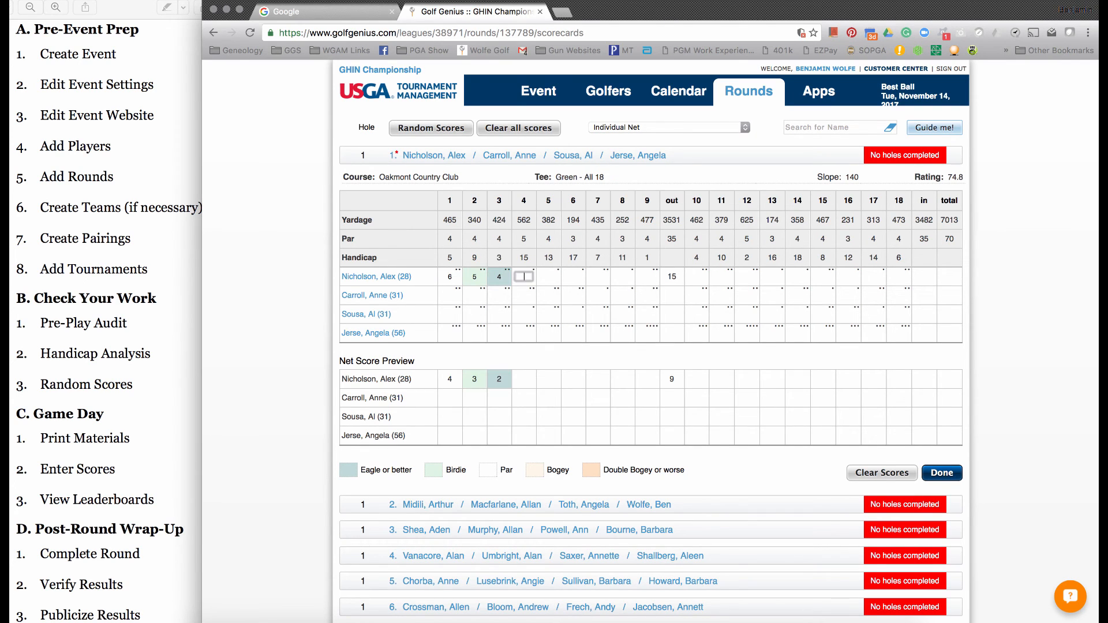
type("4 5 6")
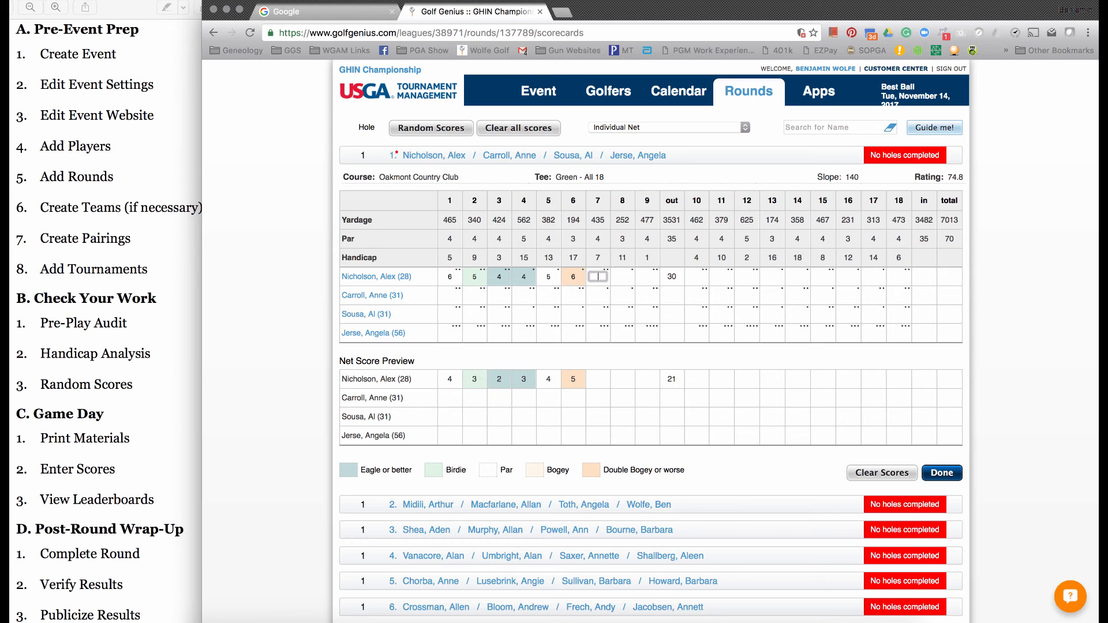
type("543543544365")
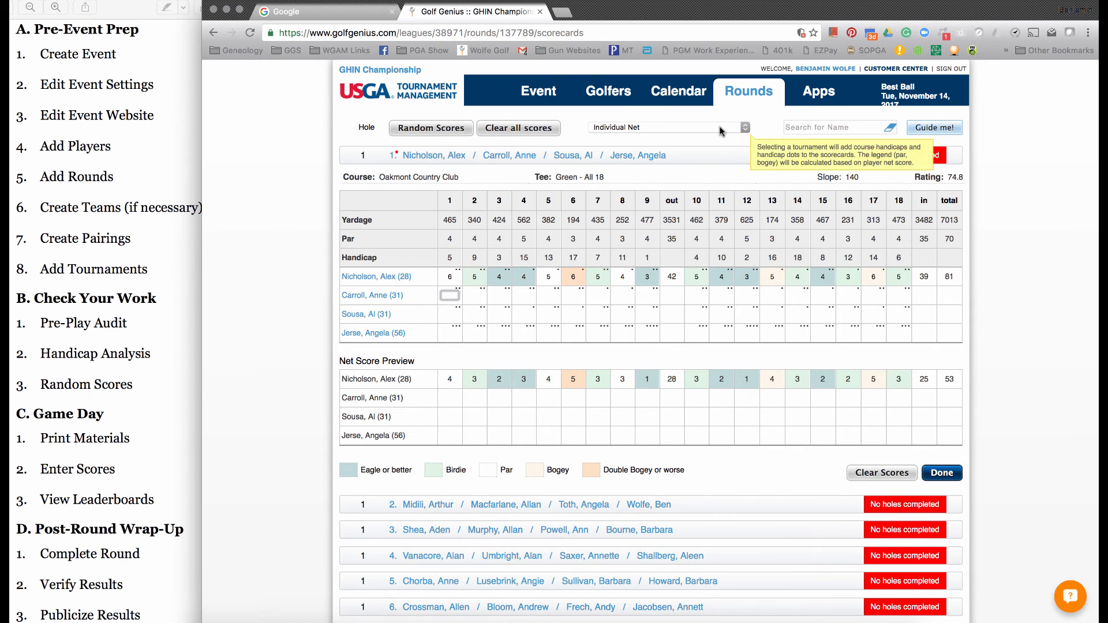
- Enter the second player's hole scores as 765576576 out and 576577657 in, and the third player's first four as 7, 6, 5, 5
left_click(719, 127)
left_click(719, 127)
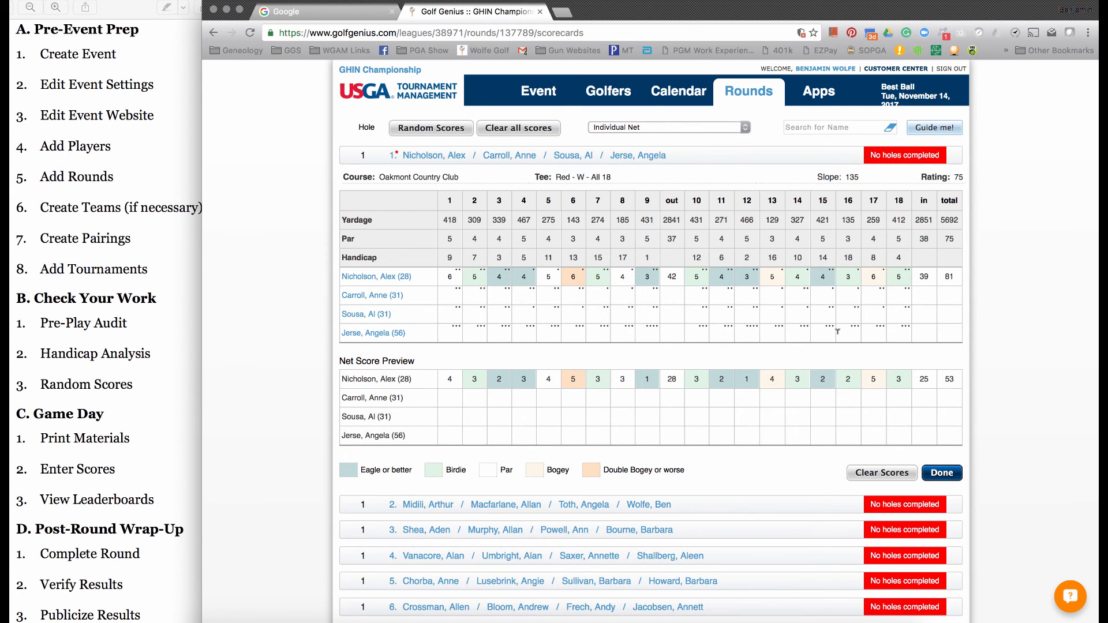
left_click(453, 296)
type("7")
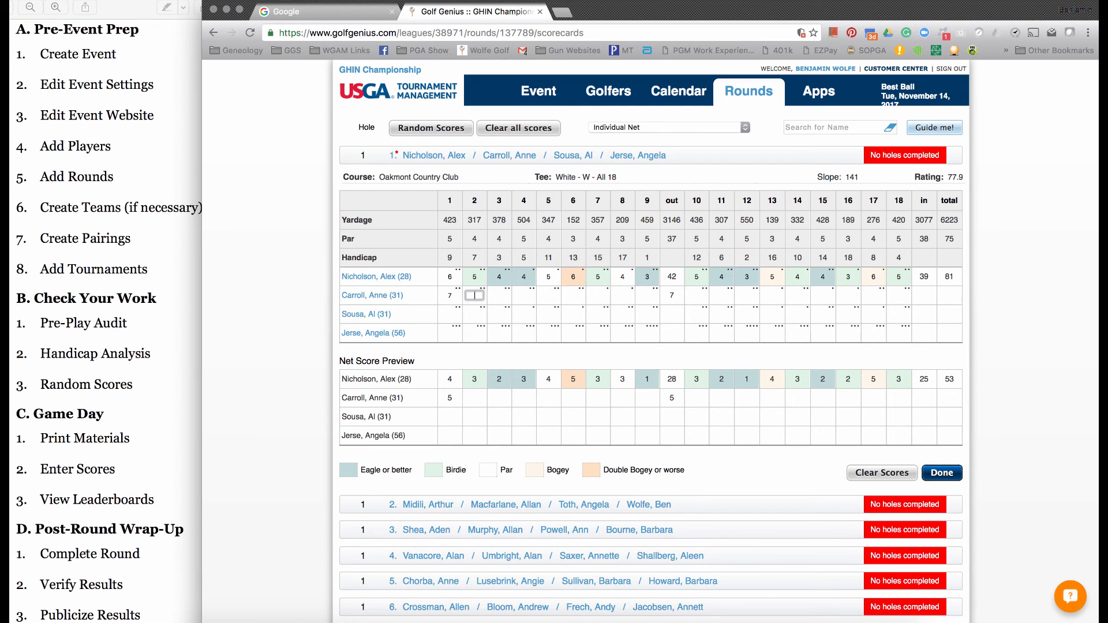
type("6557657657")
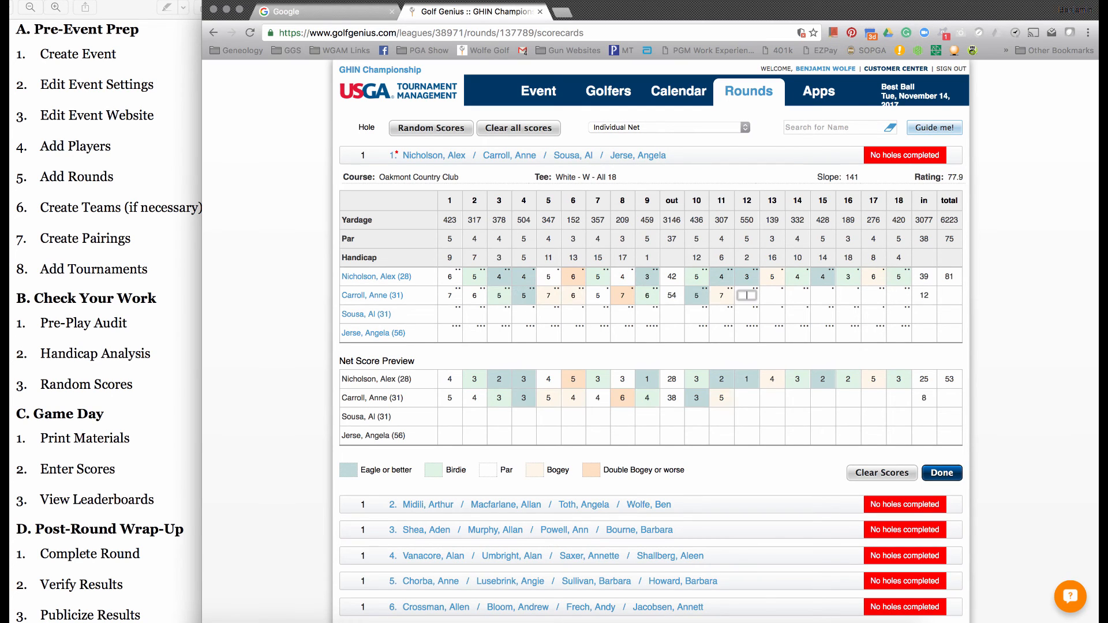
type("657765776556765765")
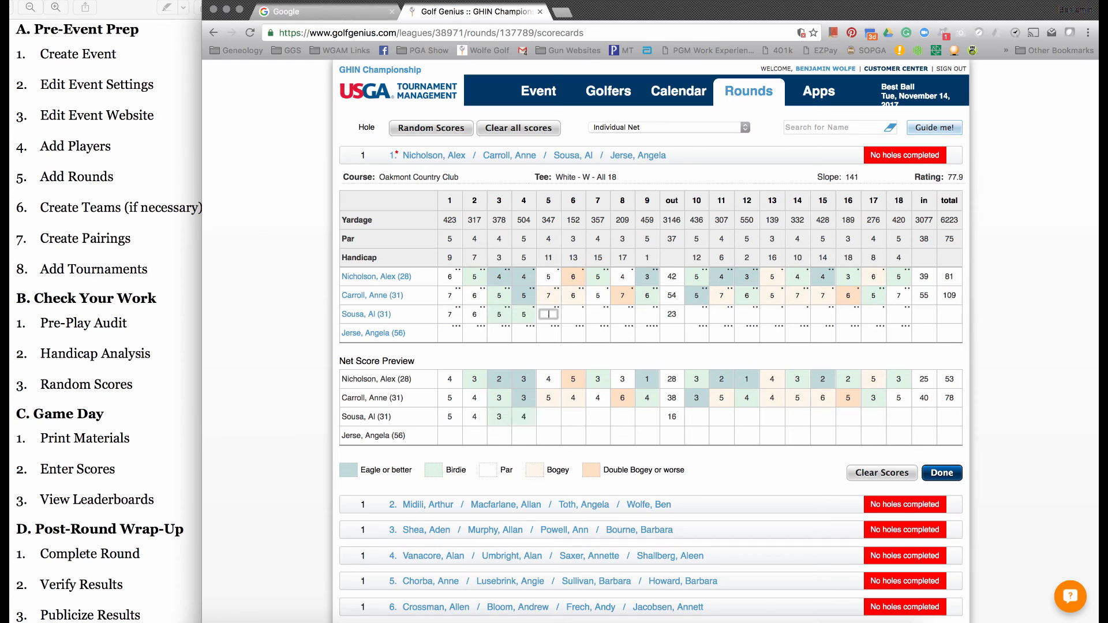
type("76576576576565")
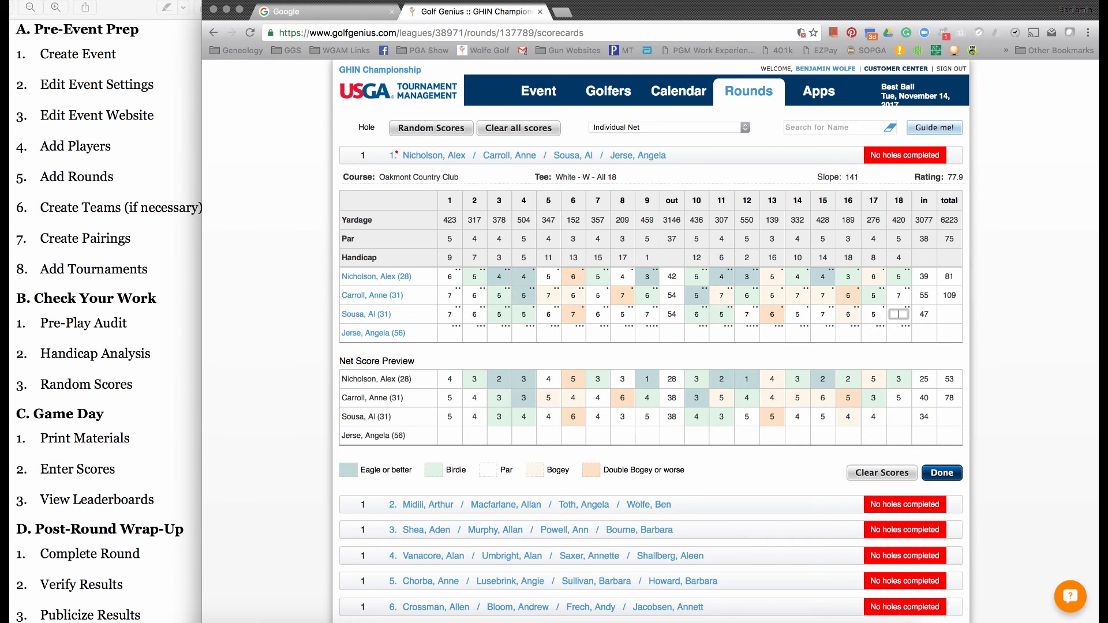
type("76578768768")
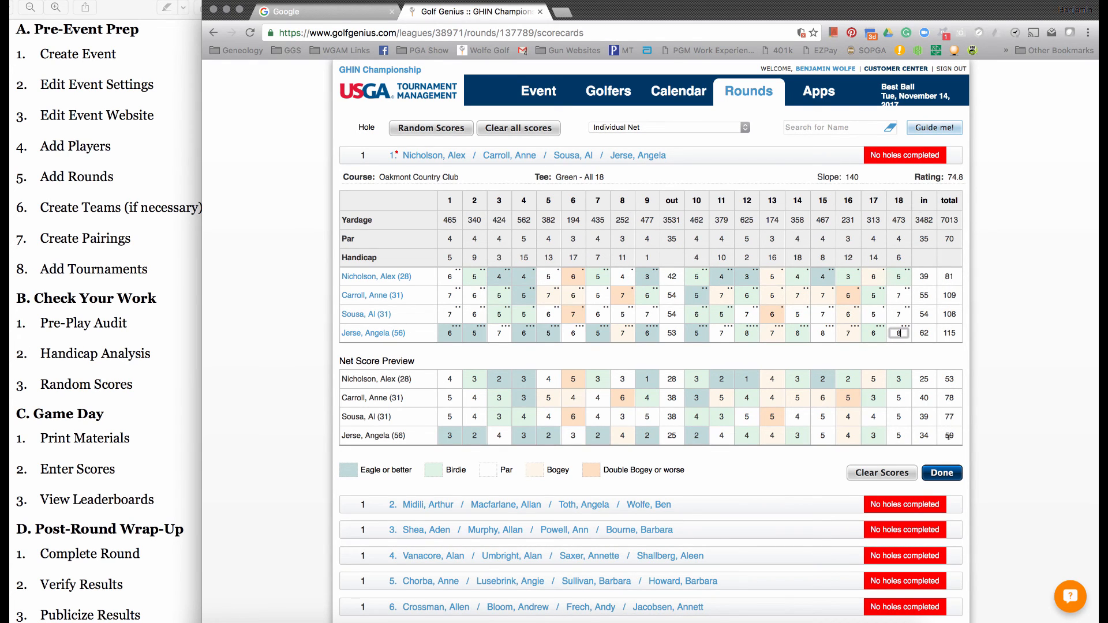
- Complete the third player's scores with 67657 and 657657657, enter 657656576 and 578768768 for the fourth, and finish the foursome's scorecard
left_click(947, 473)
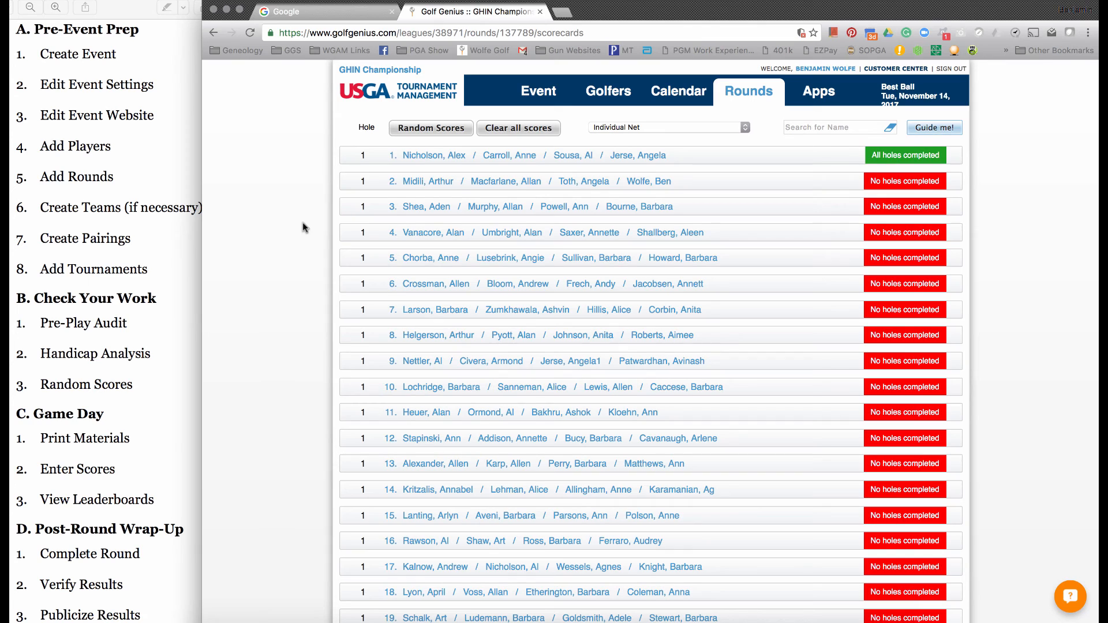
- Fill the round's scorecards with random scores
left_click(419, 132)
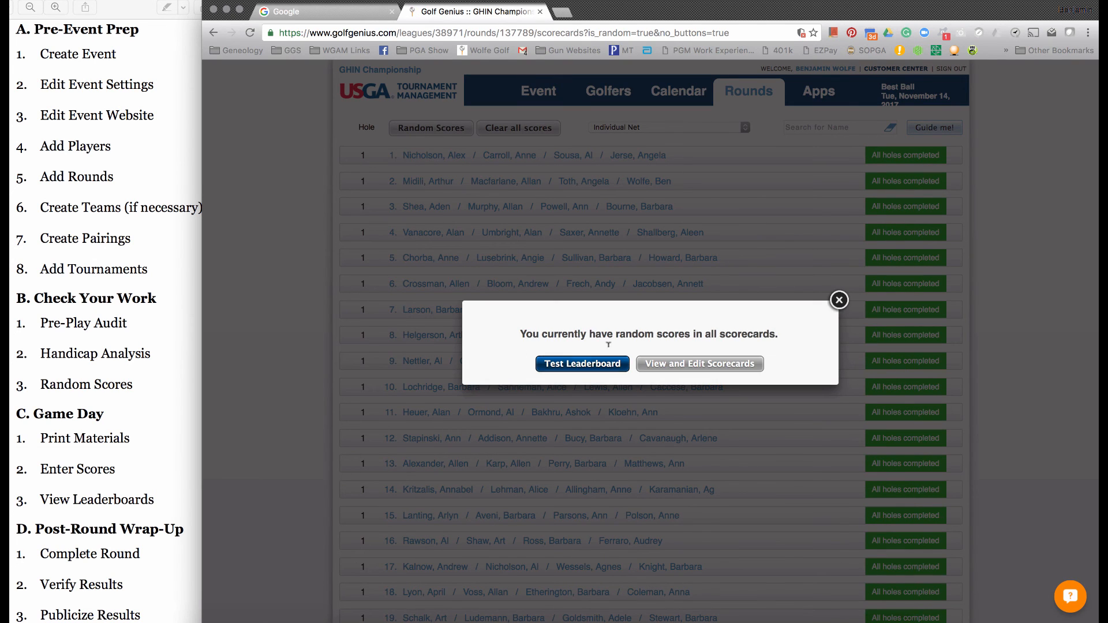
- Open the Individual Net results on the round's leaderboard and view the first-place player's hole-by-hole scorecard
left_click(839, 299)
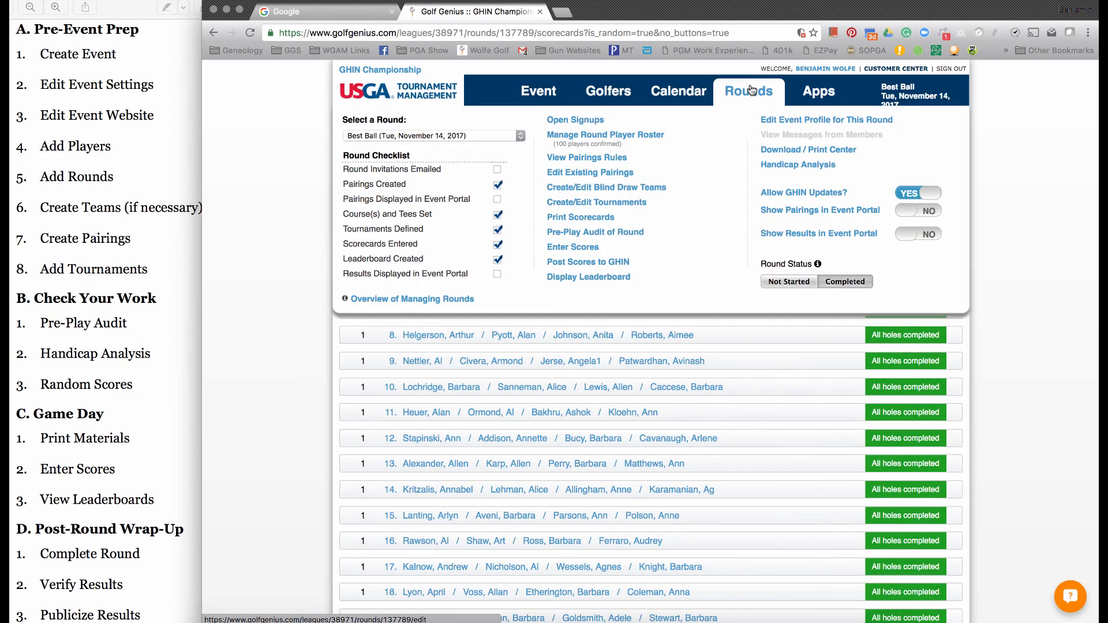
left_click(616, 277)
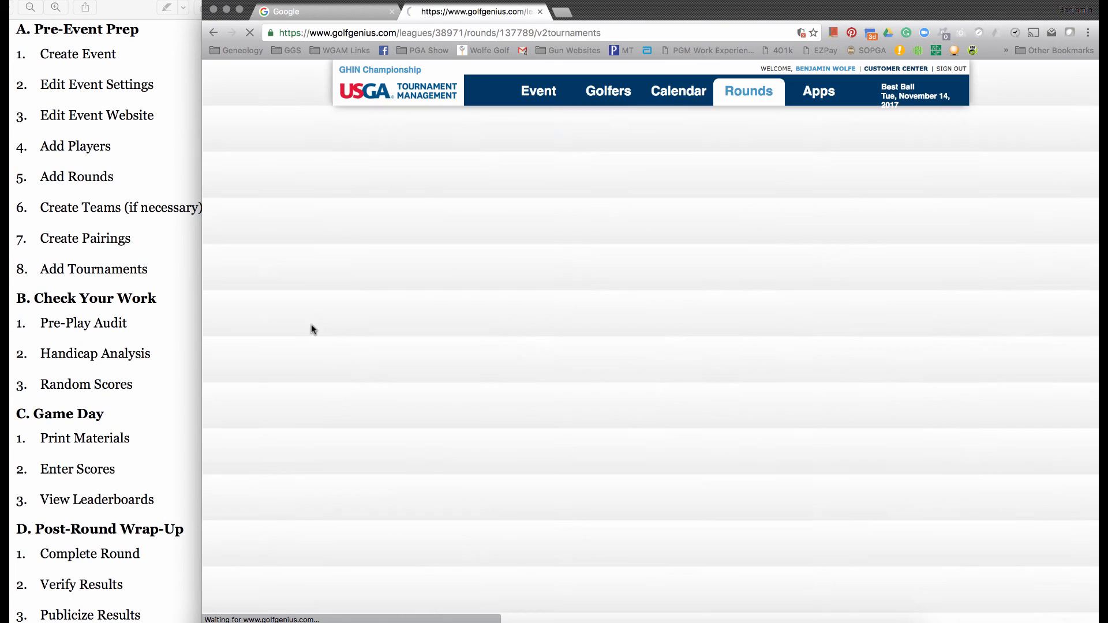
mouse_move(757, 93)
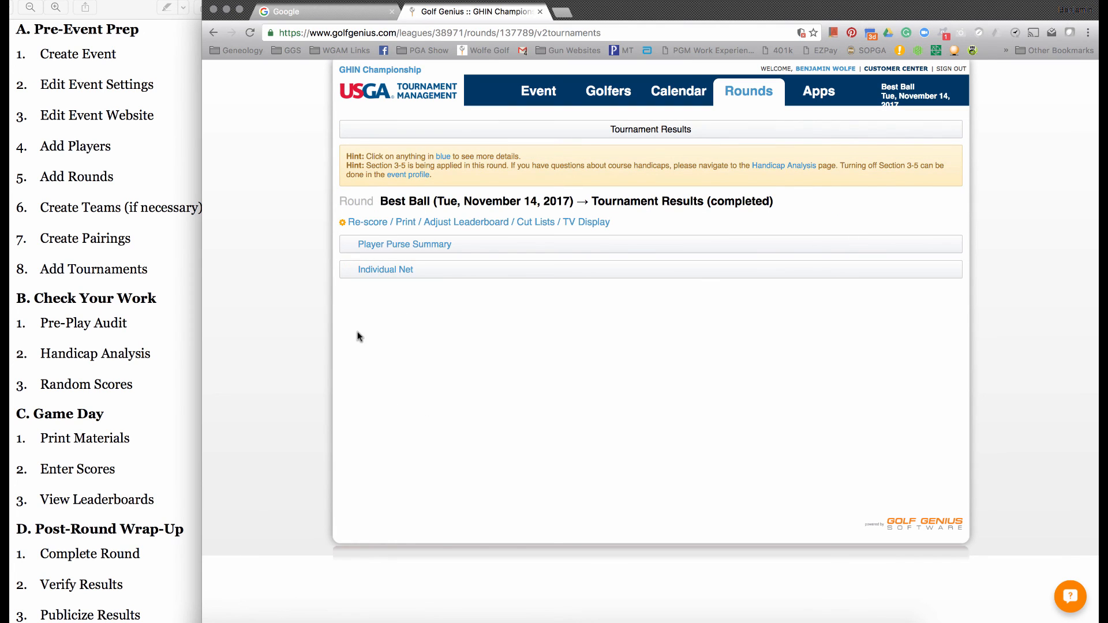
left_click(372, 273)
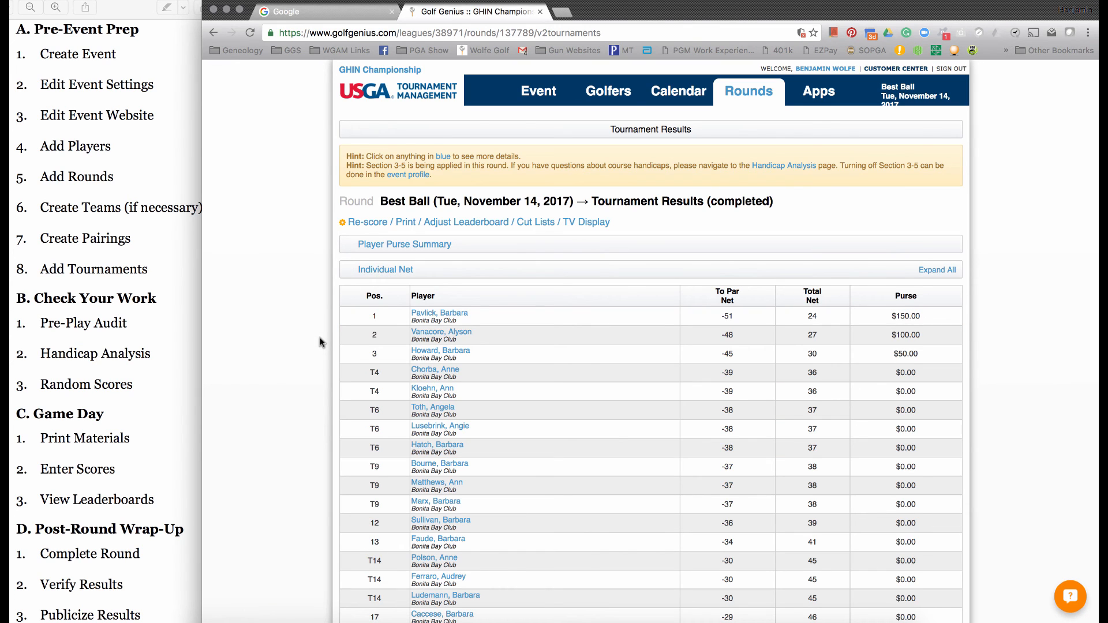
left_click(436, 316)
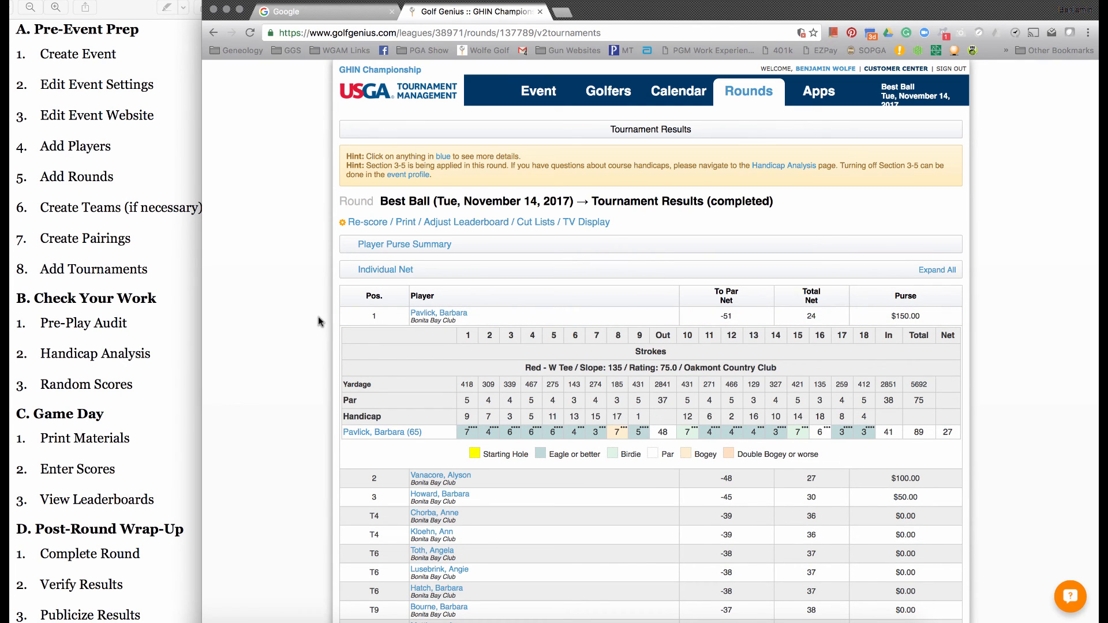
left_click(436, 314)
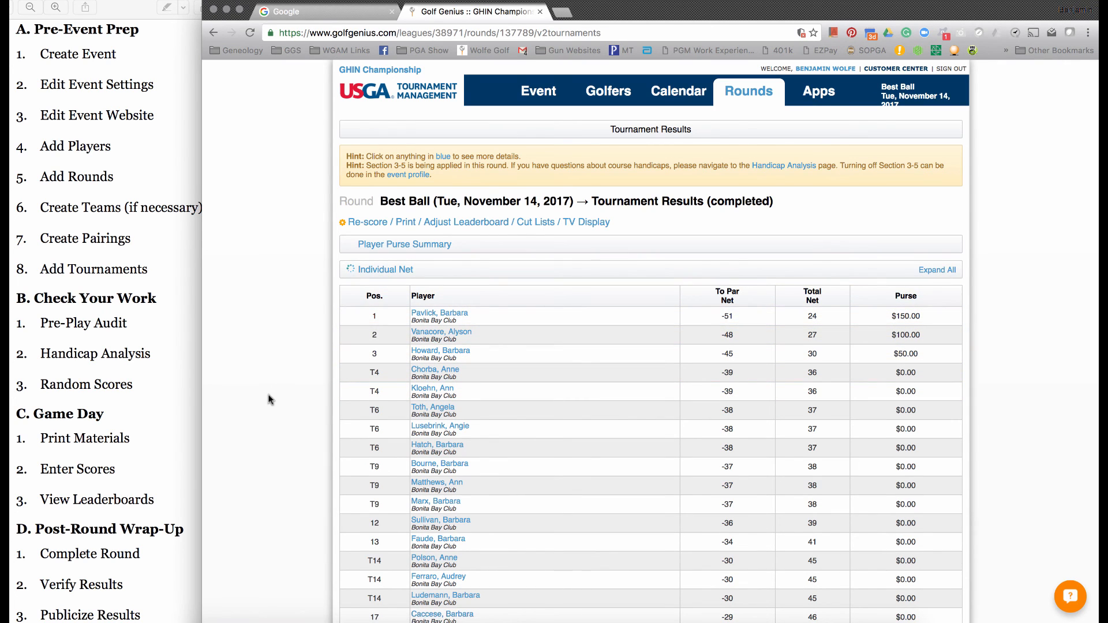
- Review all players' expanded scorecards in the Individual Net results, and open the Player Purse Summary
scroll(269, 398, "down", 20)
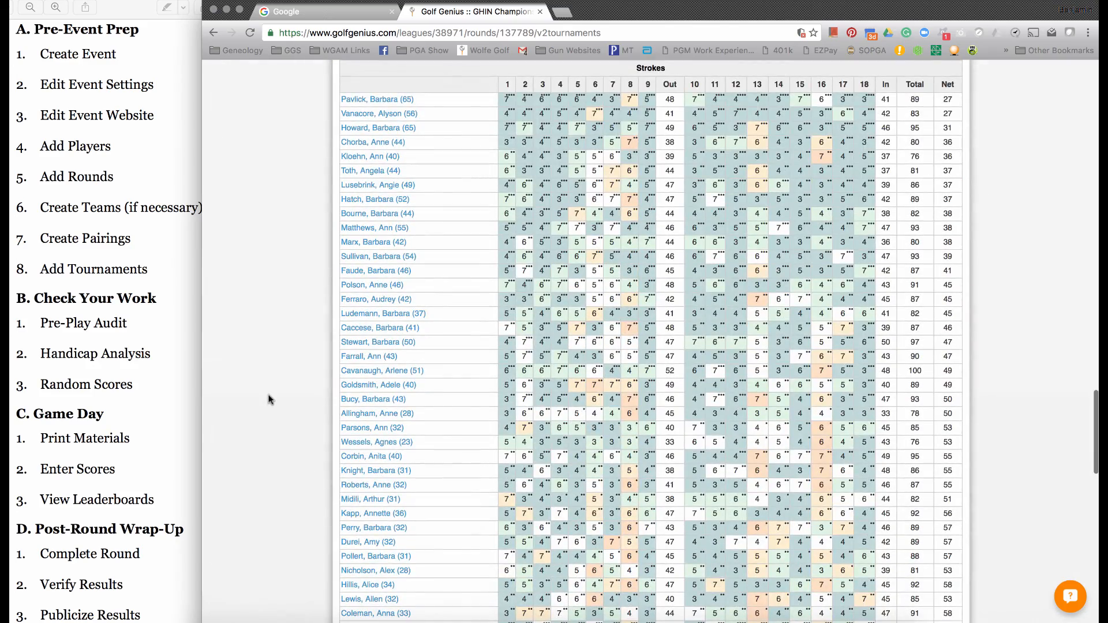
scroll(270, 398, "down", 10)
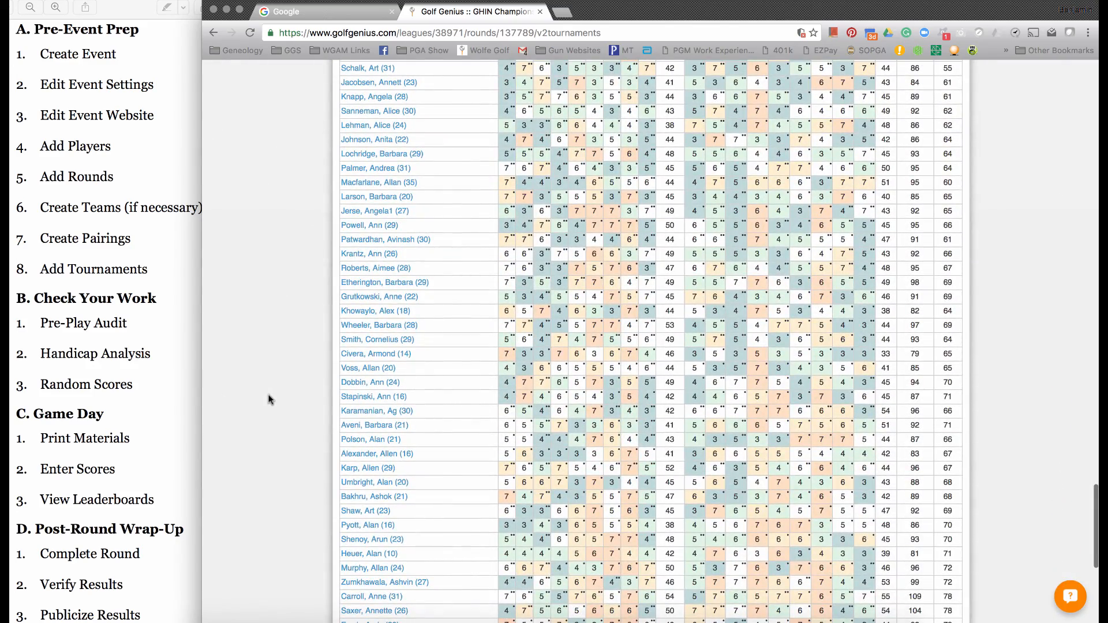
scroll(269, 398, "down", 6)
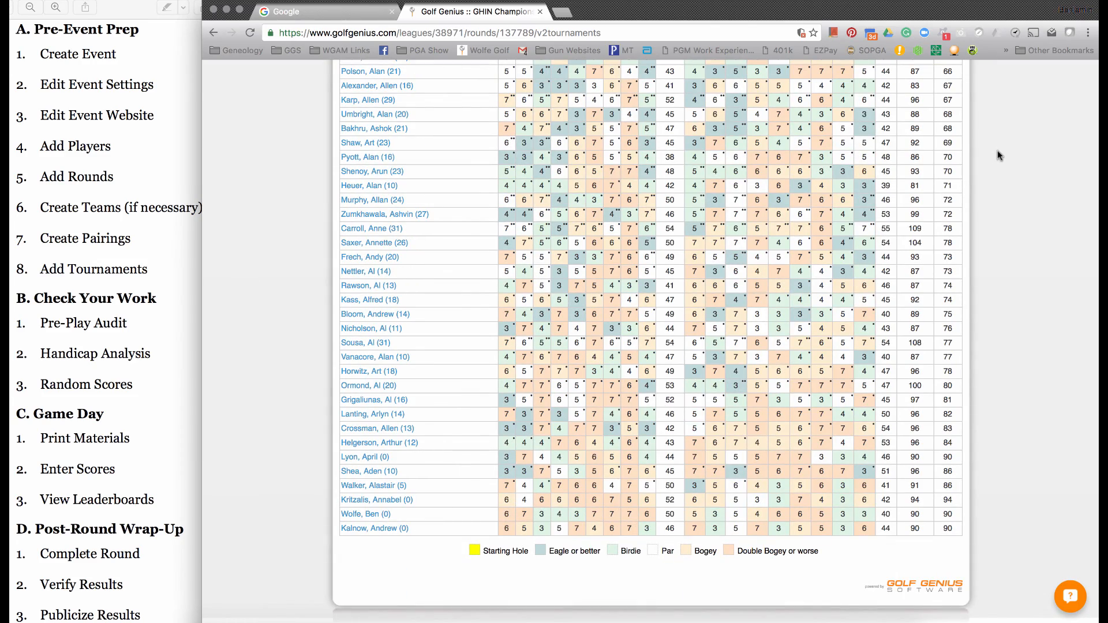
scroll(997, 156, "up", 20)
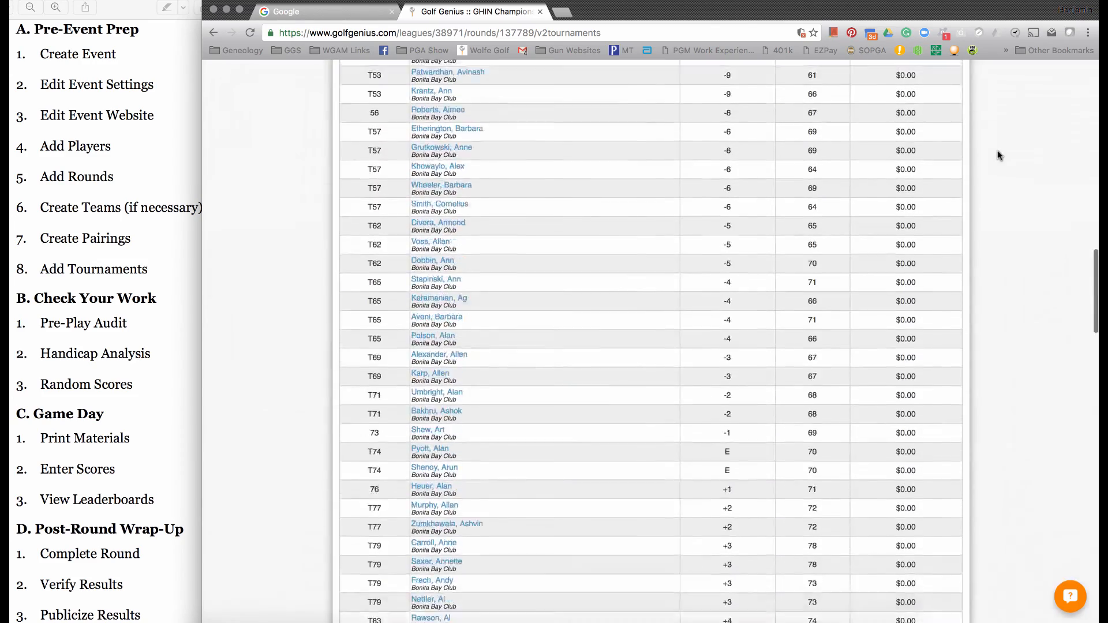
scroll(997, 155, "up", 6)
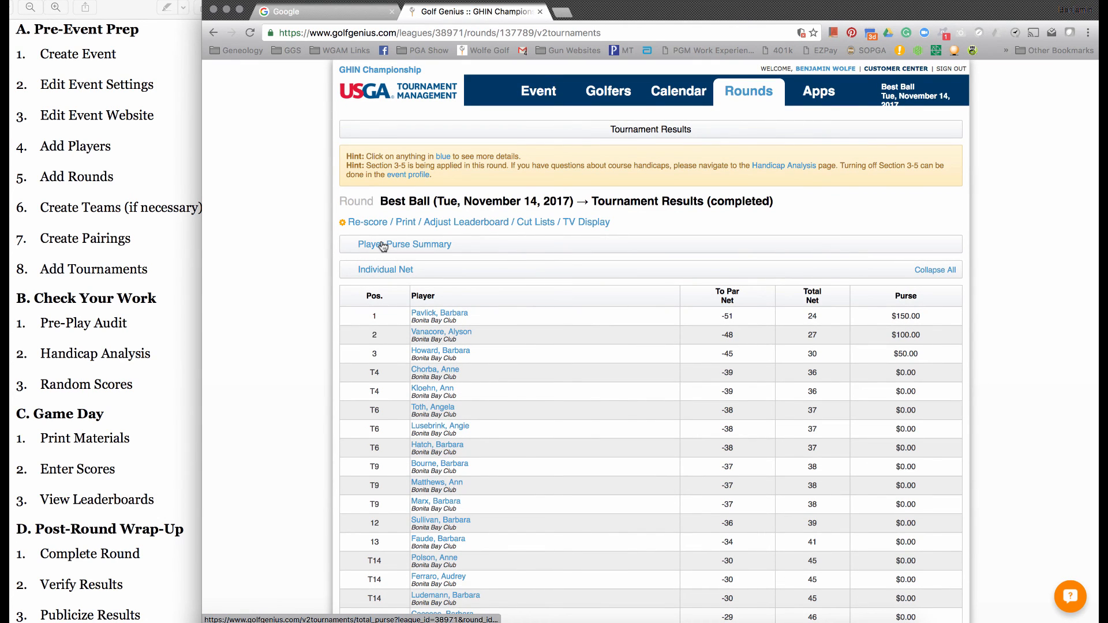
left_click(383, 244)
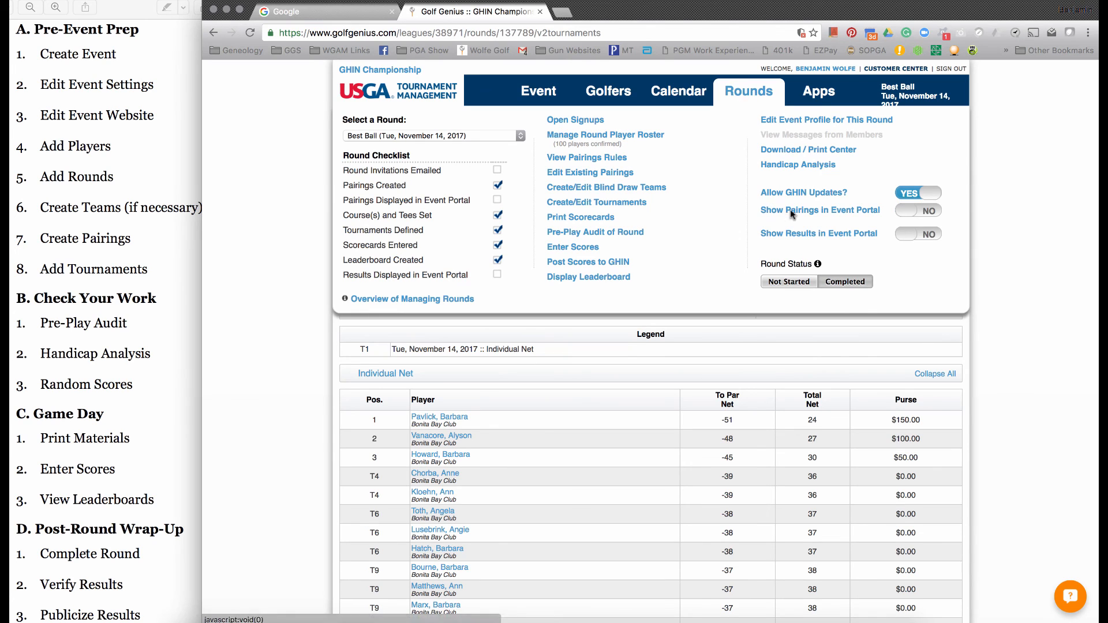
- Enable showing results in the event portal for the Best Ball round, and open its leaderboard in the portal
left_click(913, 236)
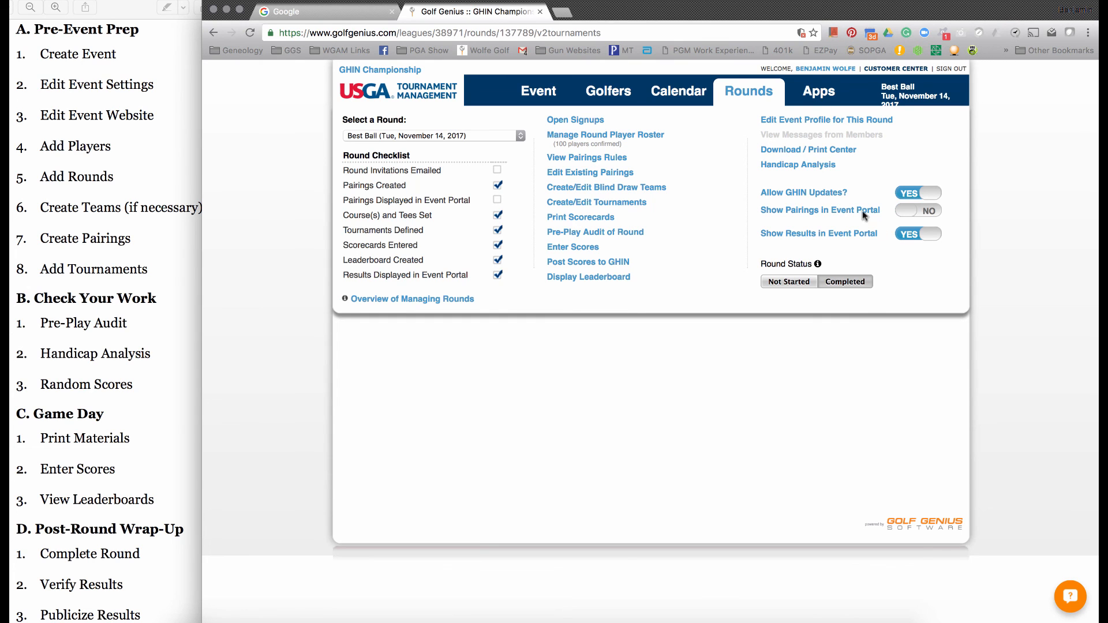
left_click(821, 98)
left_click(518, 147)
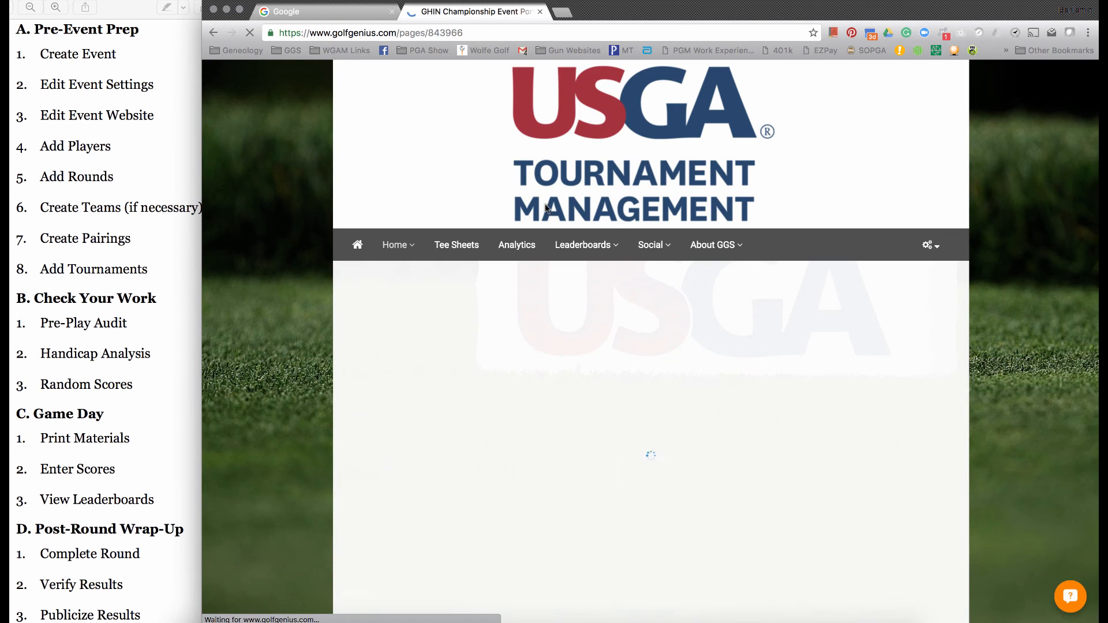
mouse_move(589, 248)
left_click(573, 279)
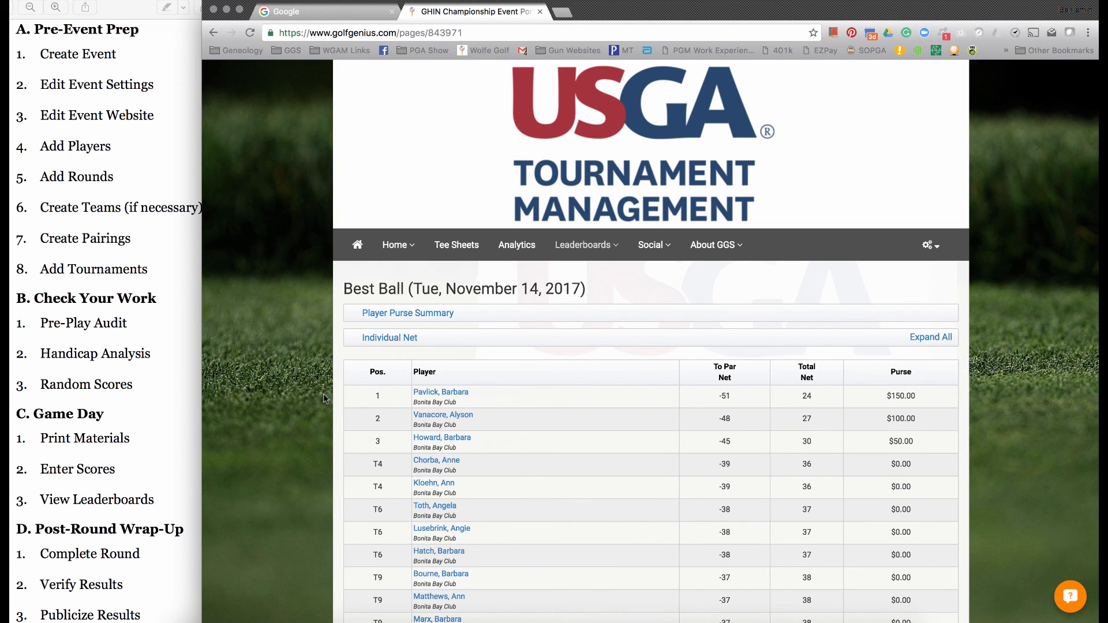
- View the first-place player's scorecard on the portal leaderboard and collapse it again
scroll(323, 393, "down", 5)
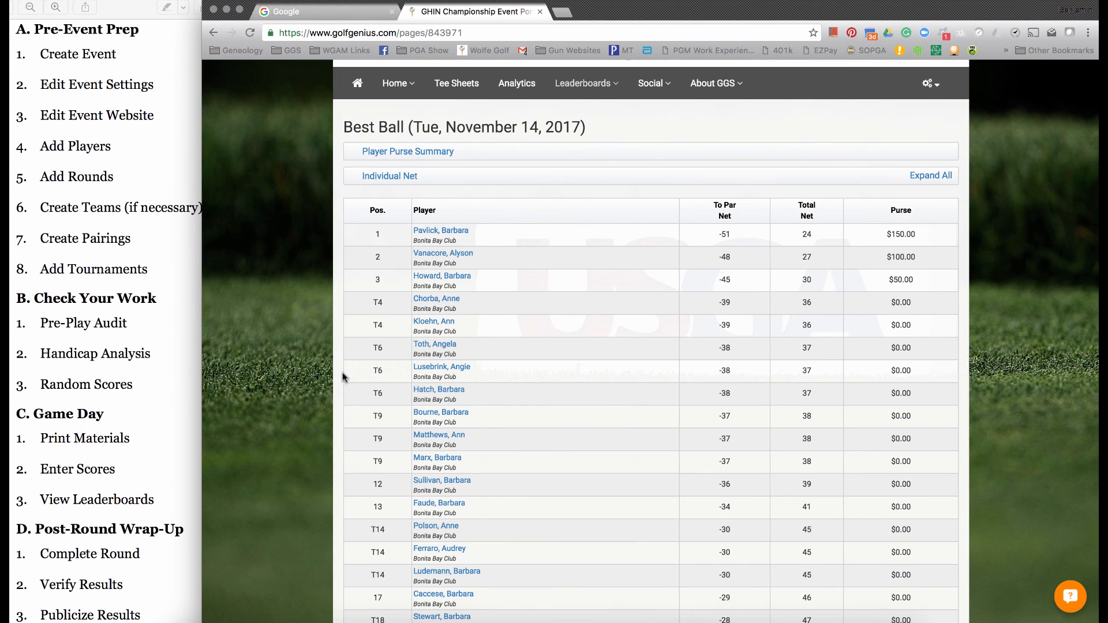
left_click(441, 231)
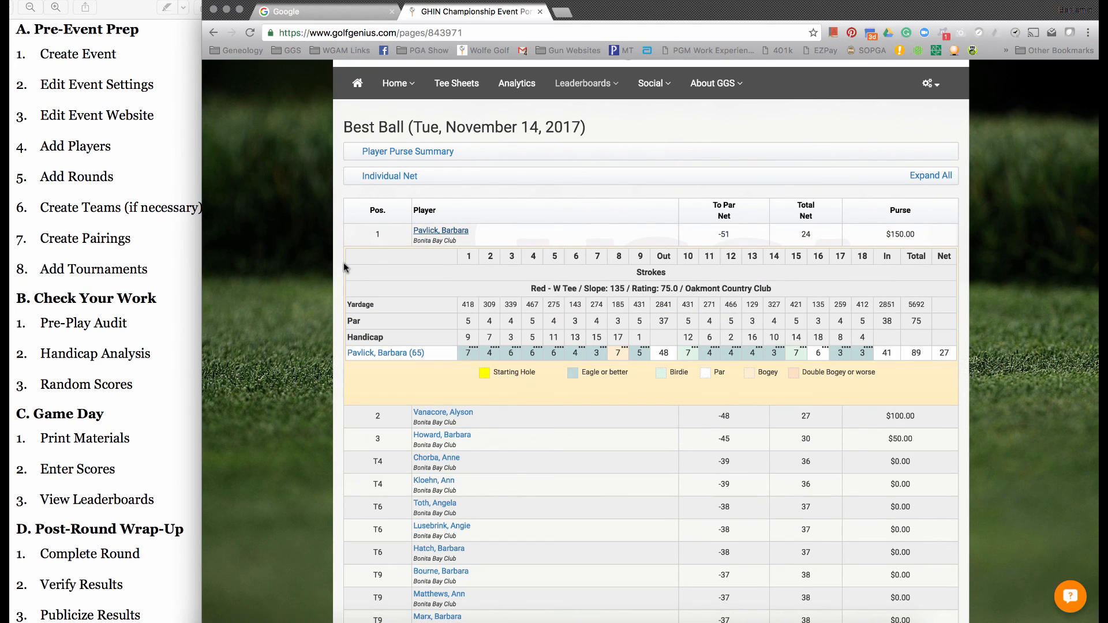
left_click(439, 234)
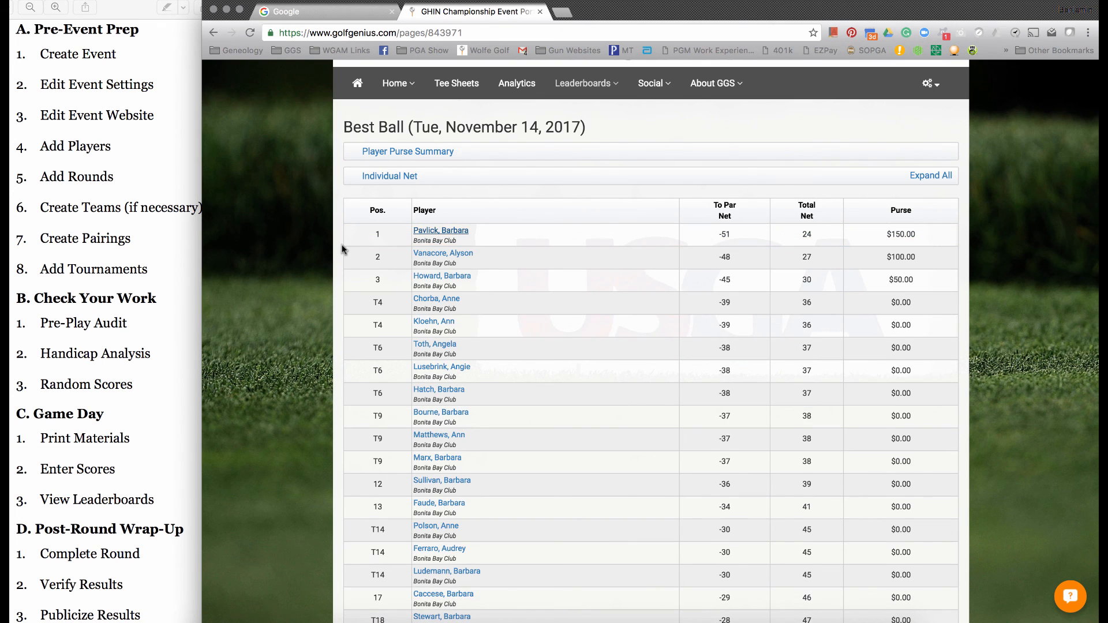
scroll(342, 249, "up", 3)
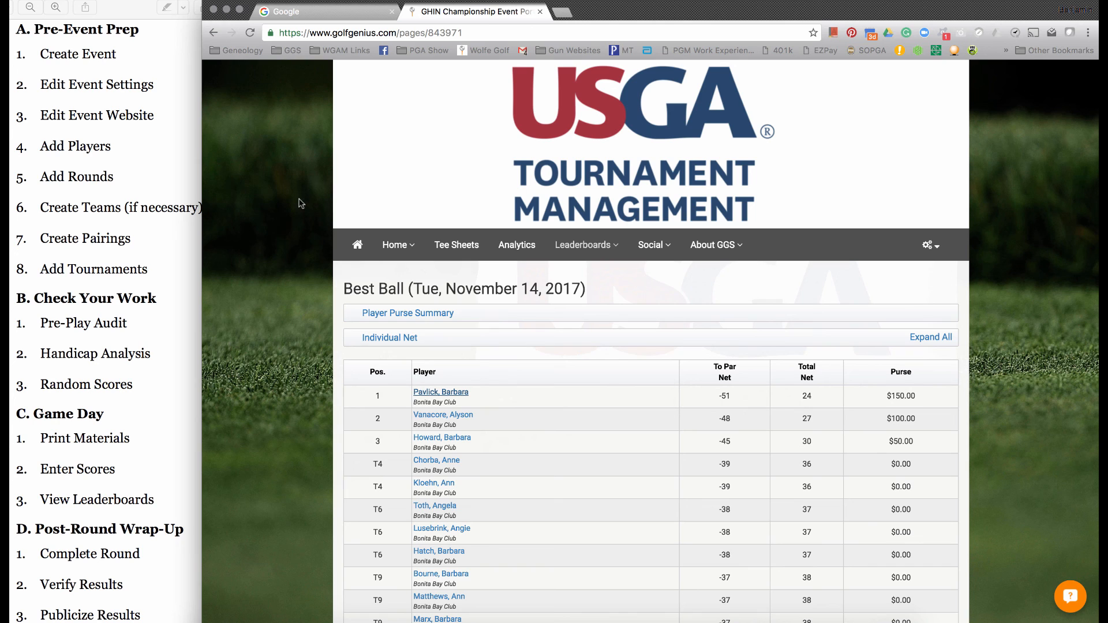
- Copy the web address of the portal leaderboard page and return to the manager site
left_click(330, 33)
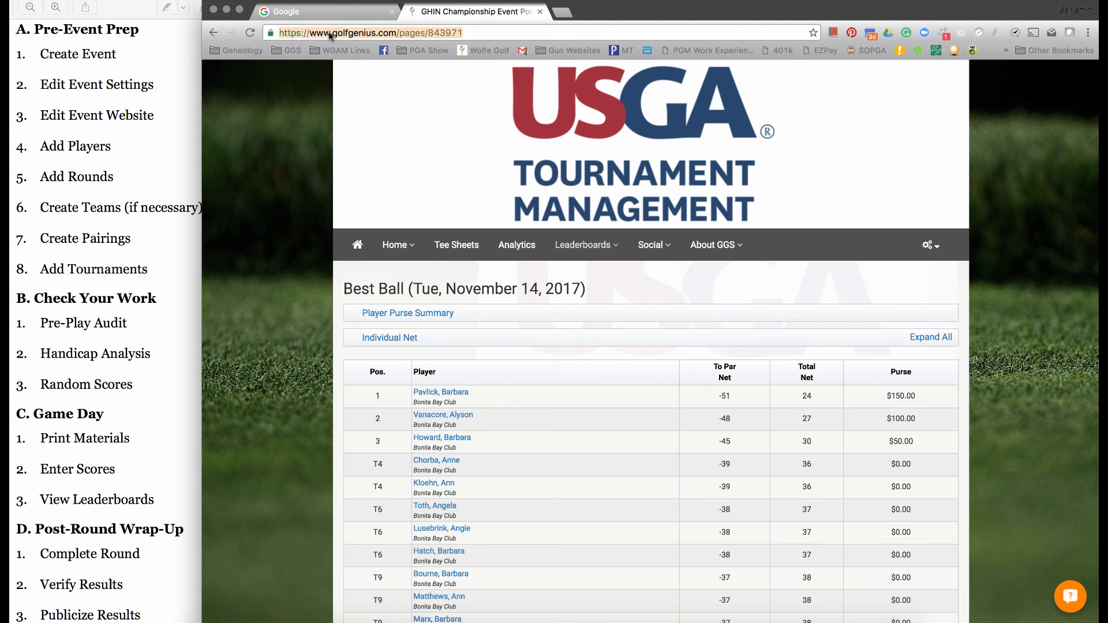
right_click(330, 34)
left_click(353, 50)
mouse_move(935, 246)
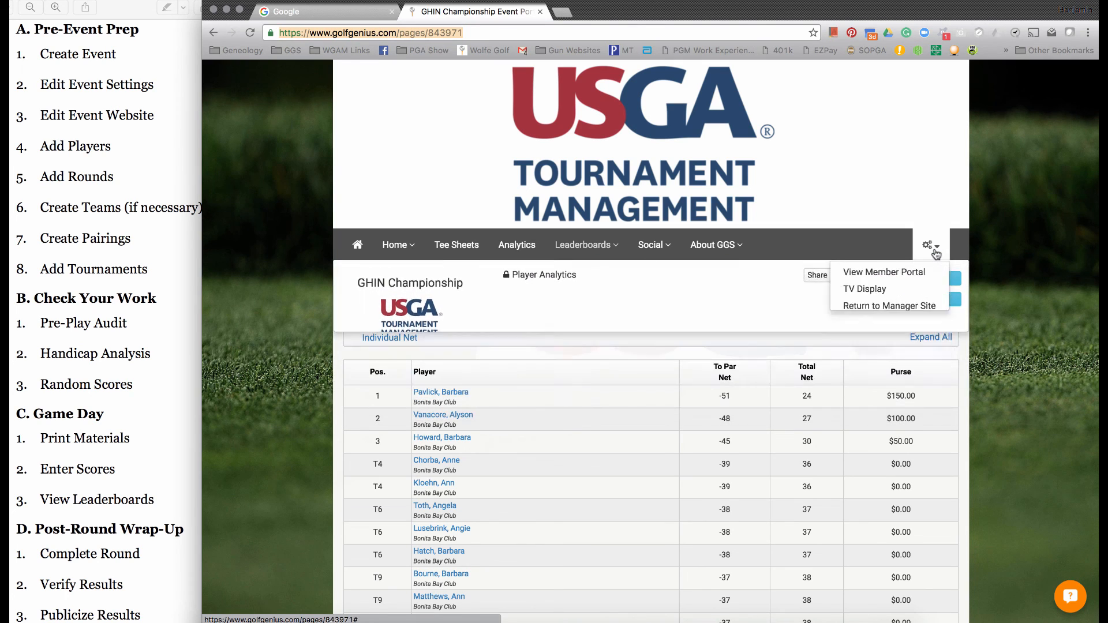
left_click(898, 307)
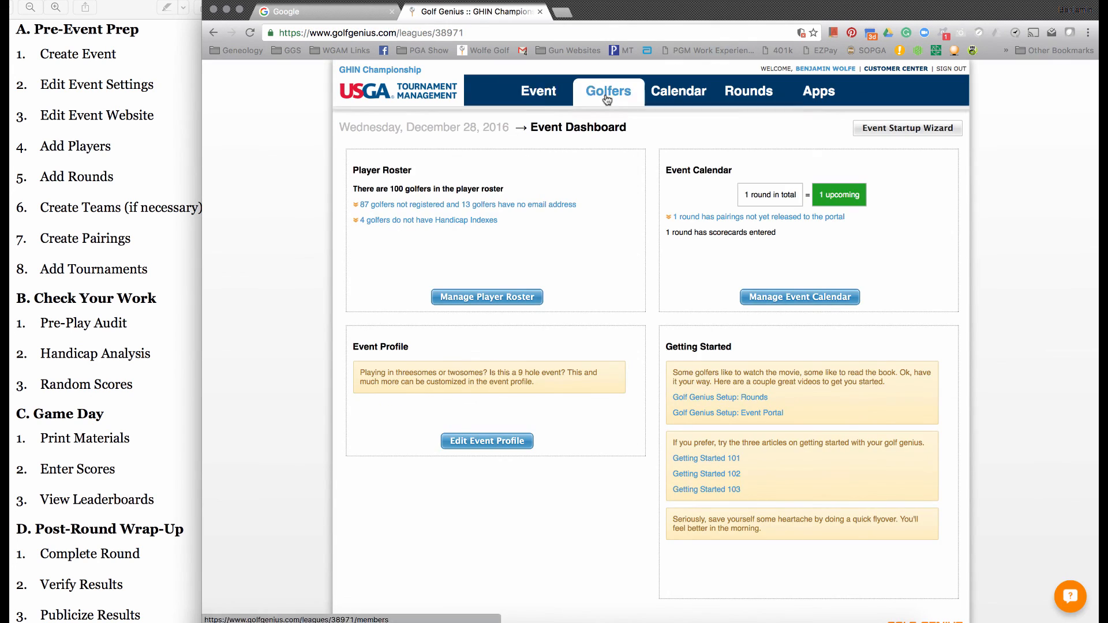
- Start an email to golfers with all available golfers checked as recipients
mouse_move(607, 99)
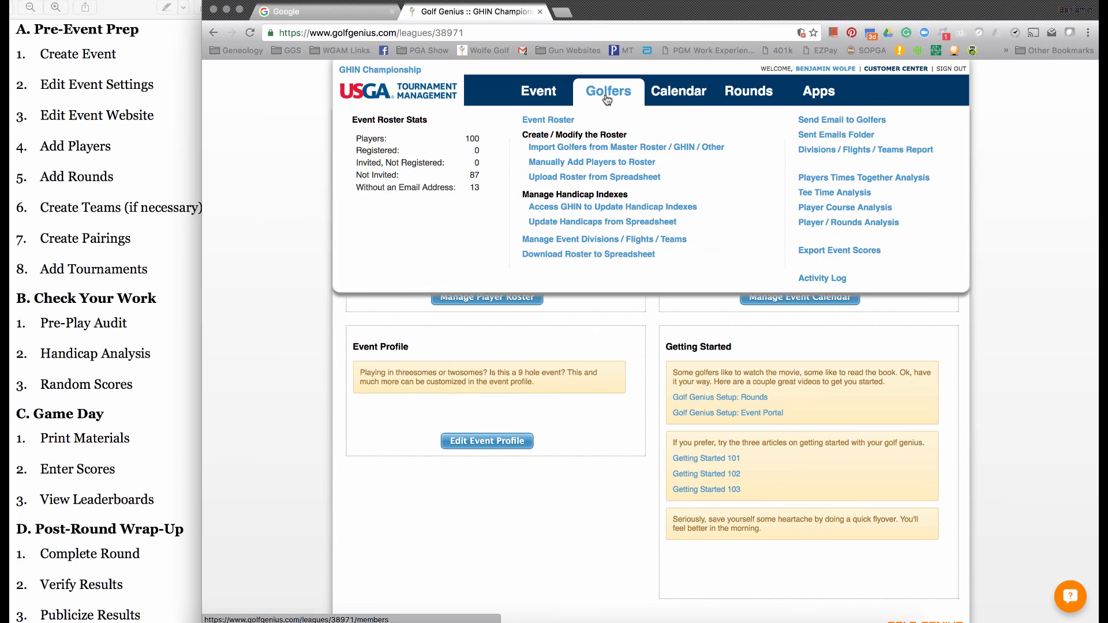
left_click(833, 121)
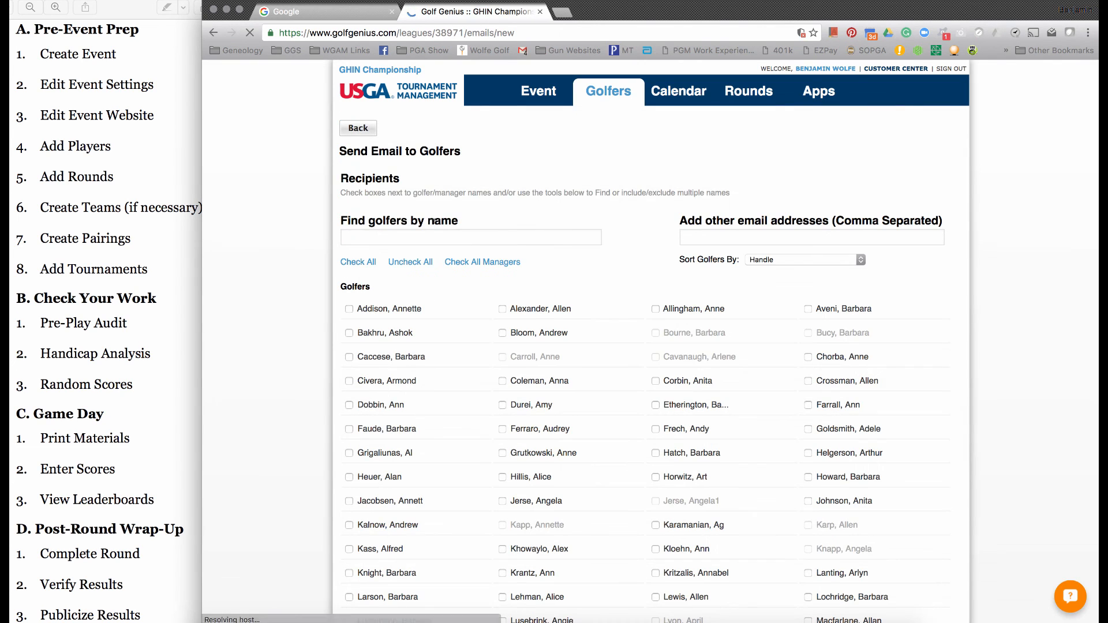
left_click(356, 260)
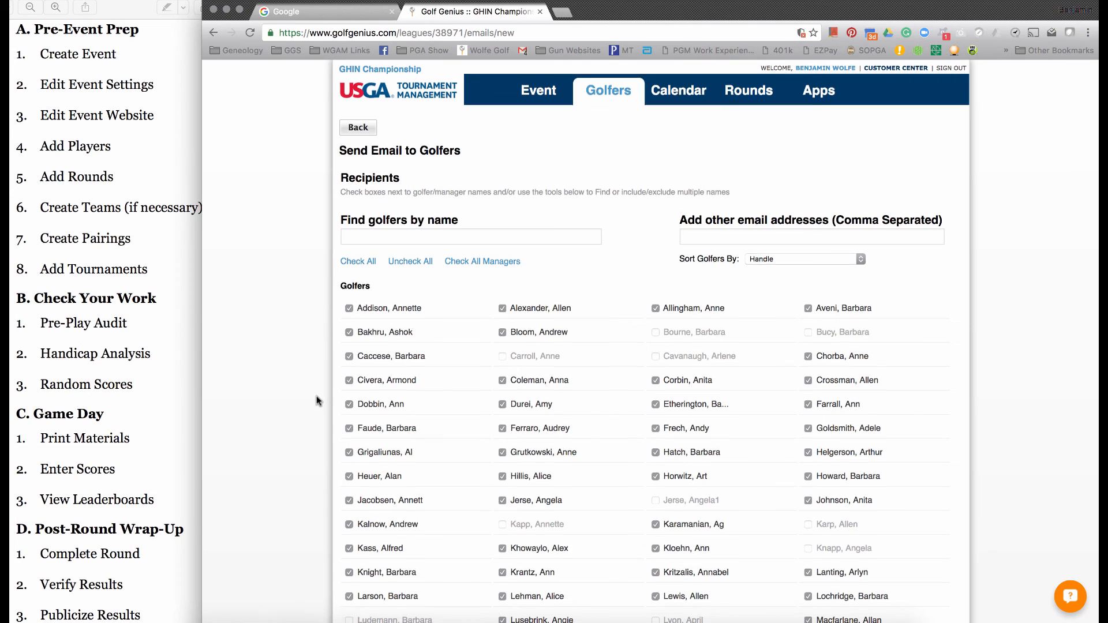
- Write "Click Here for Tournament Results" as the email's message
scroll(316, 397, "down", 8)
scroll(317, 398, "down", 5)
left_click(366, 408)
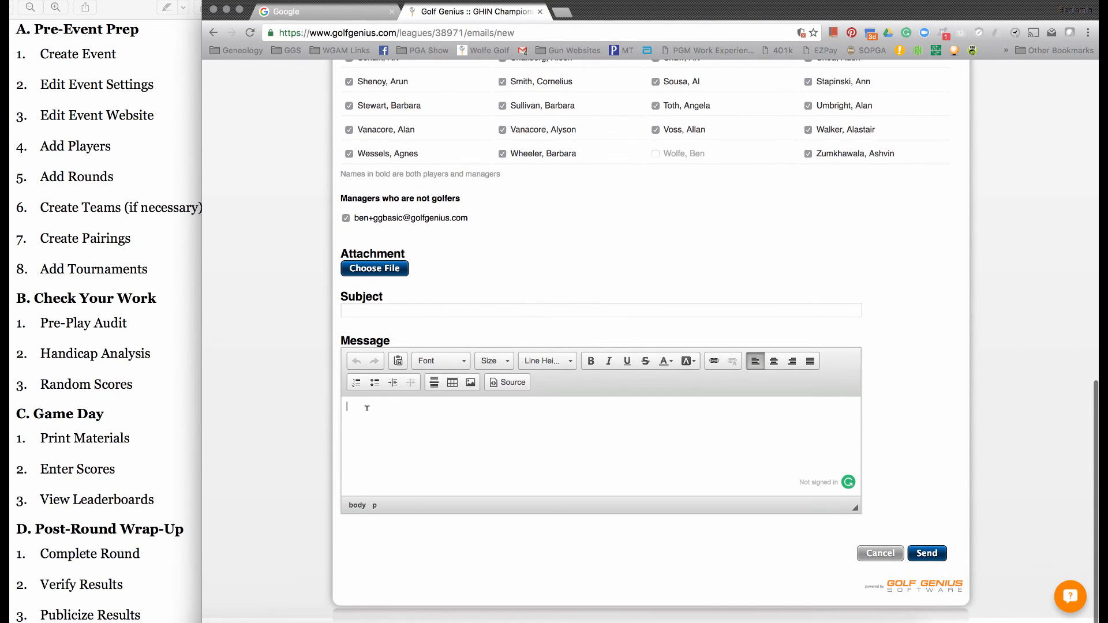
type("Click")
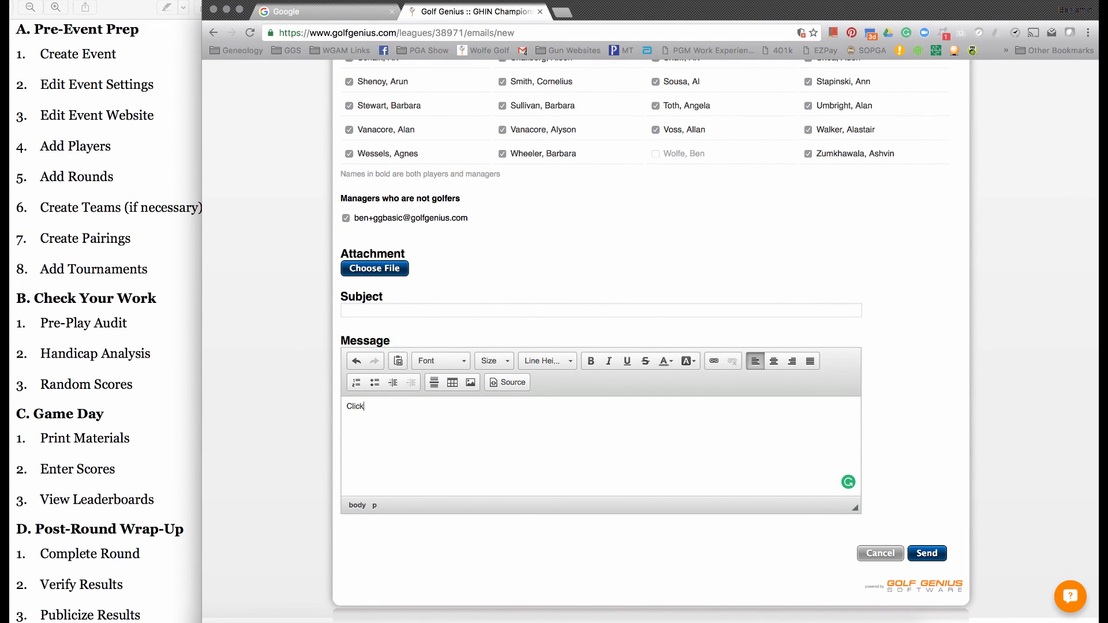
type(" Here for Tournaments")
key("BackSpace")
key("BackSpace")
type("Results")
left_click_drag(346, 406, 382, 406)
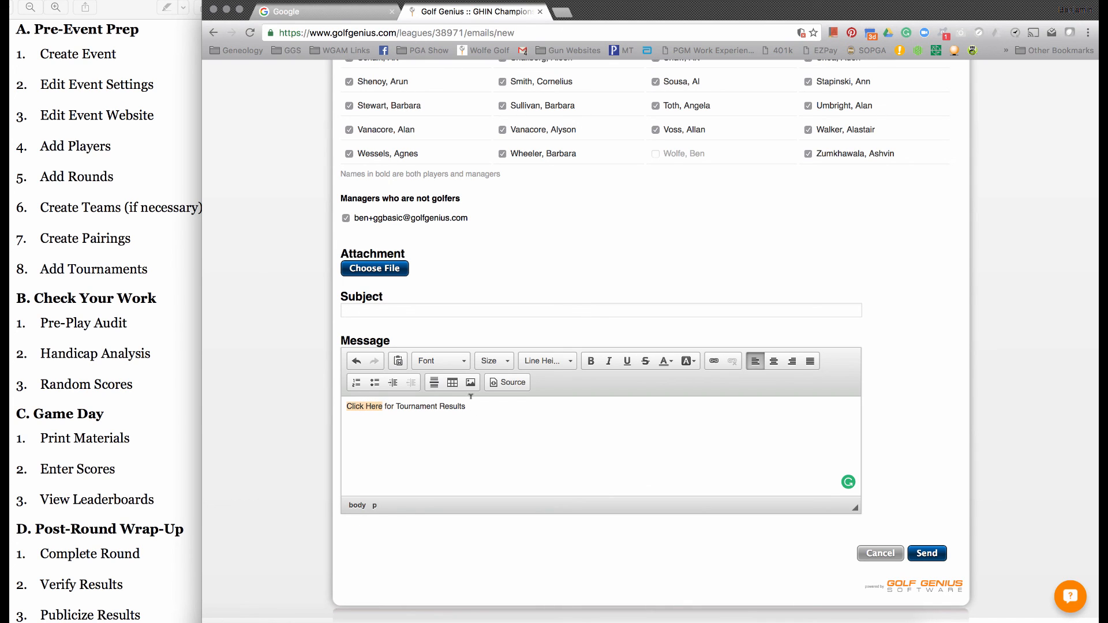
left_click(712, 361)
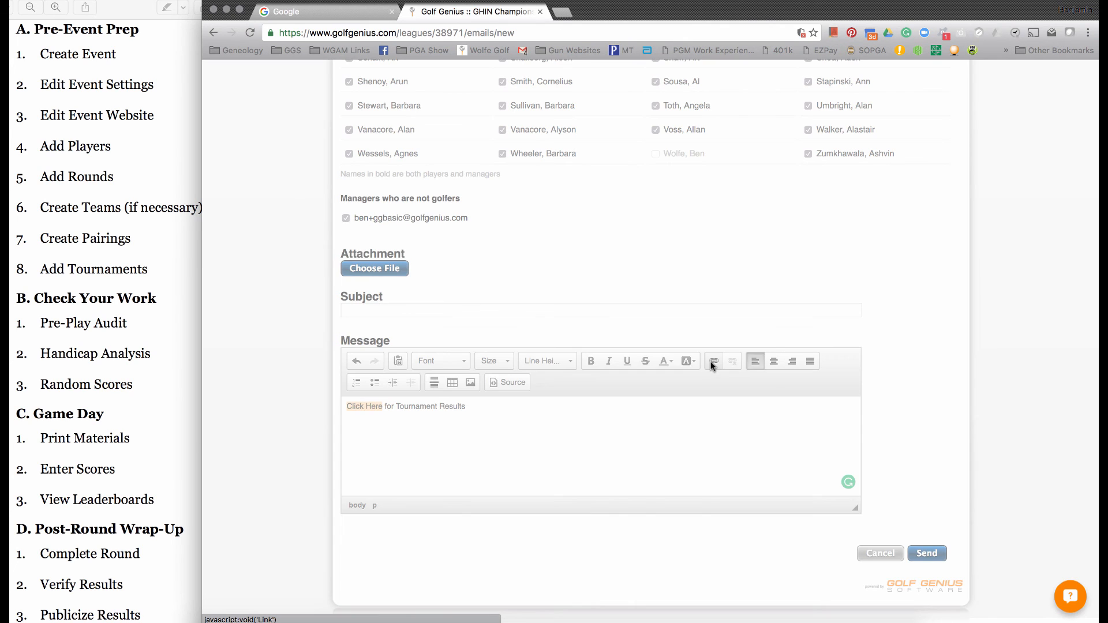
right_click(658, 319)
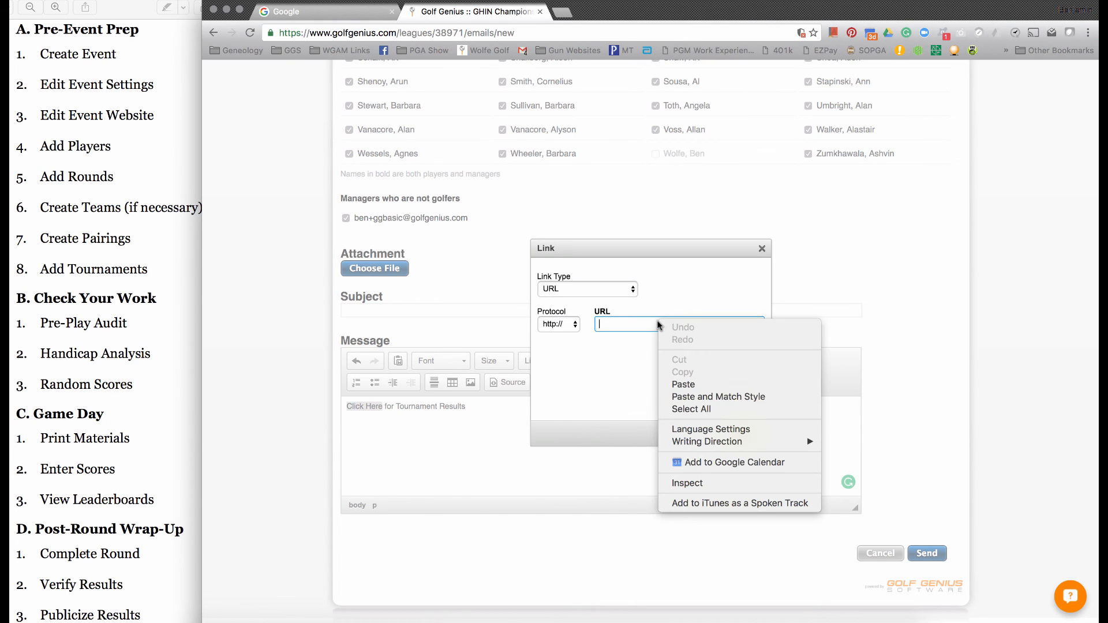
left_click(669, 384)
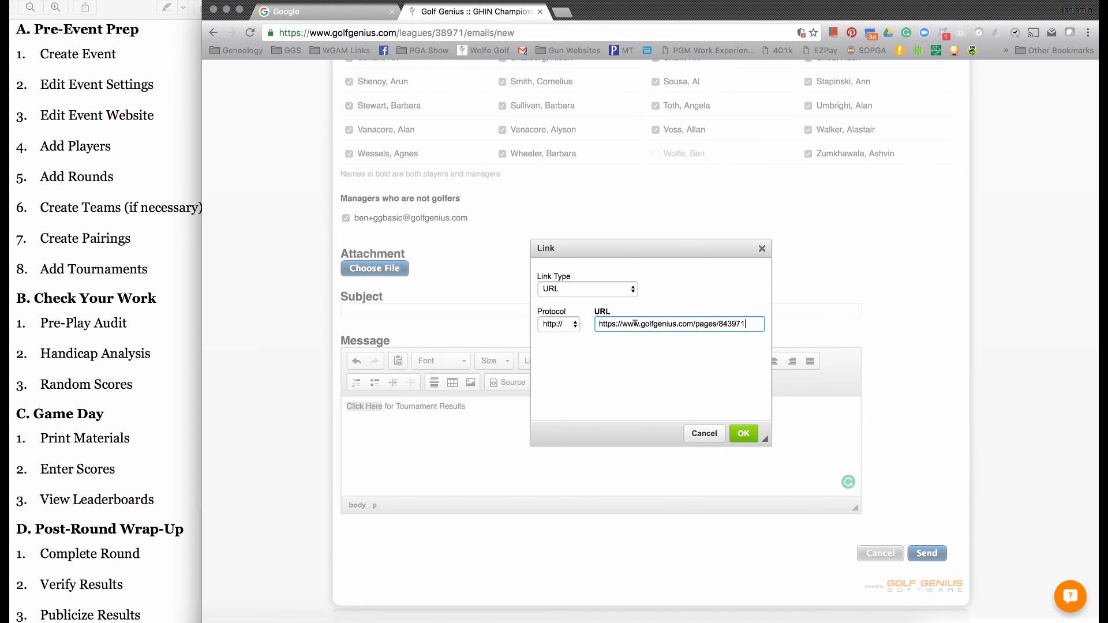
left_click(743, 433)
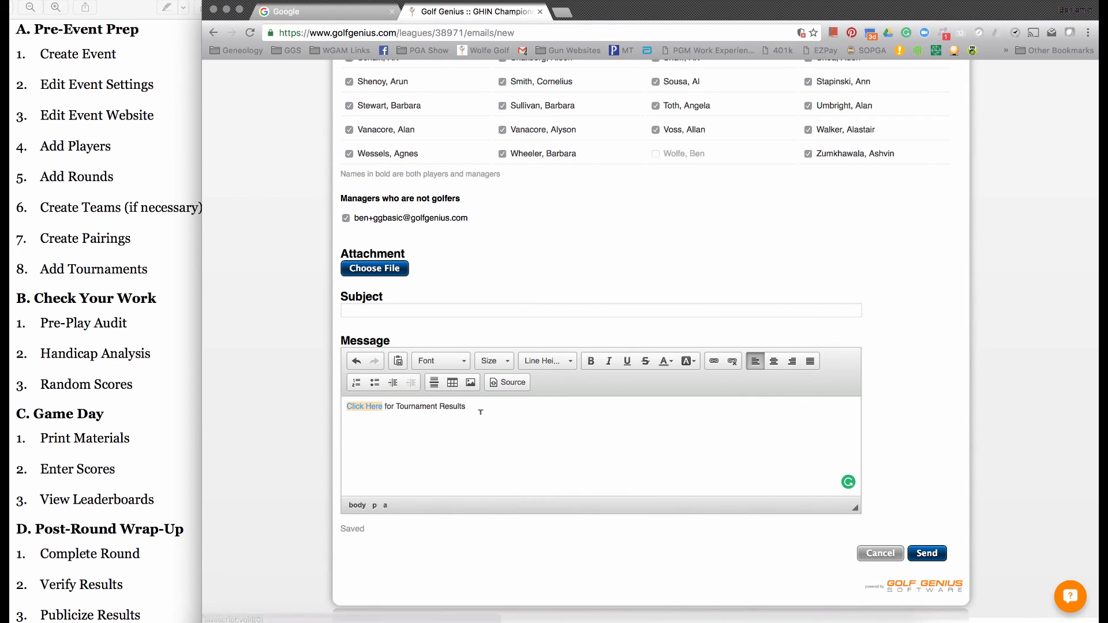
left_click(480, 412)
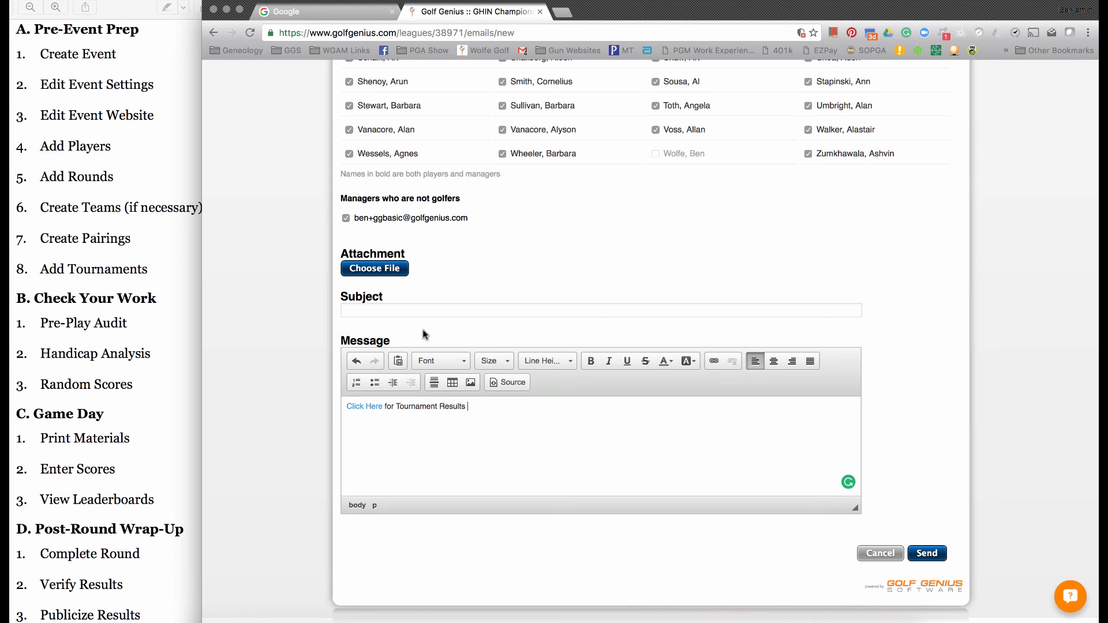
left_click(372, 406)
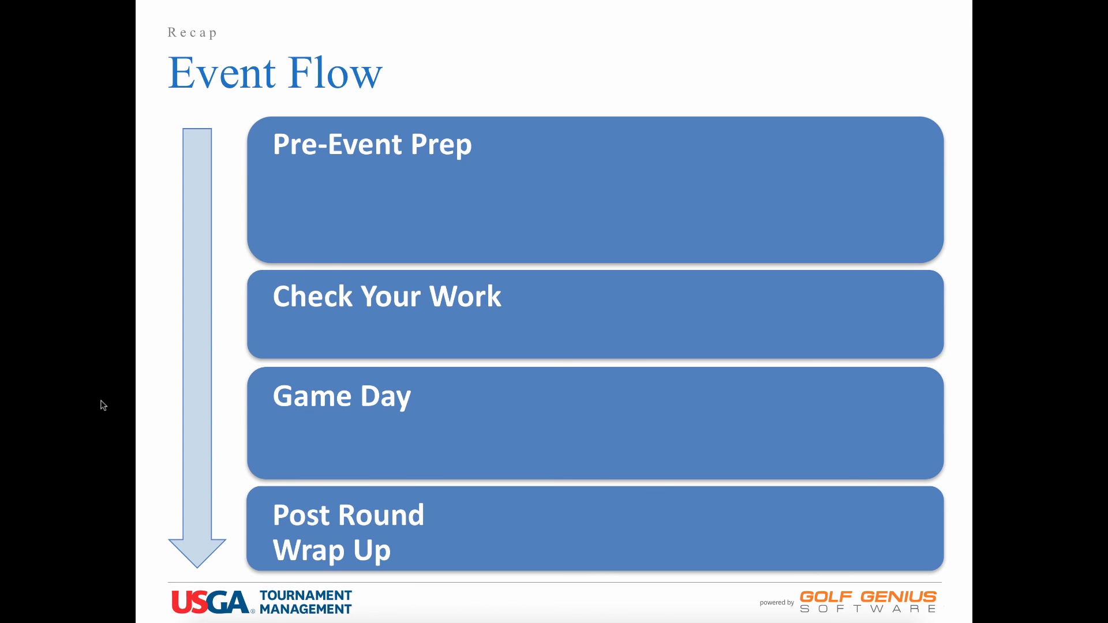
key("Right")
key("Right")
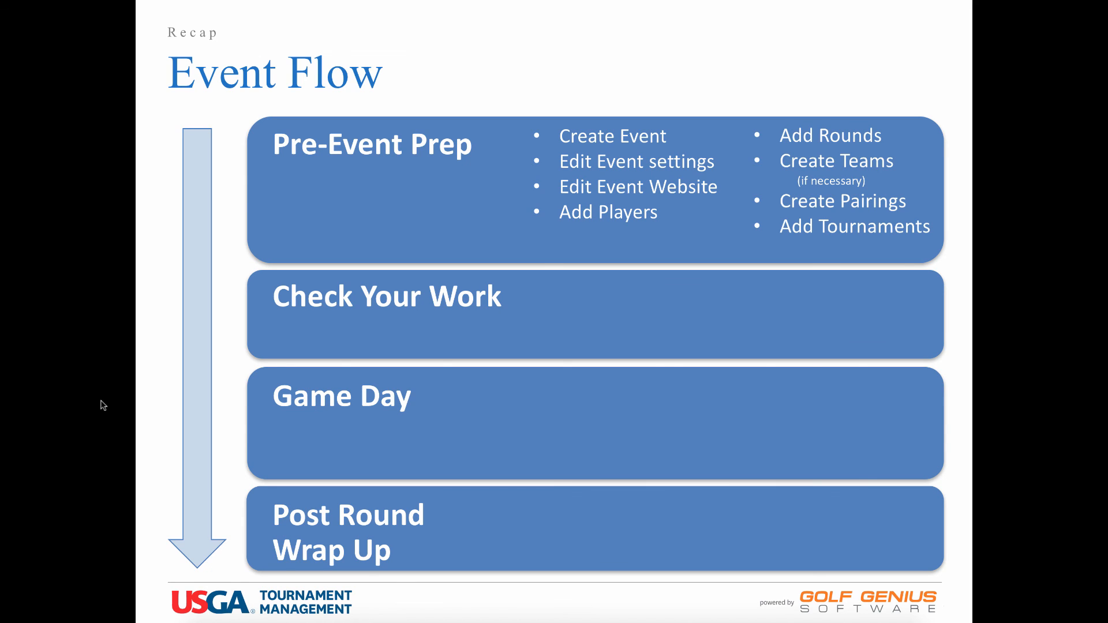